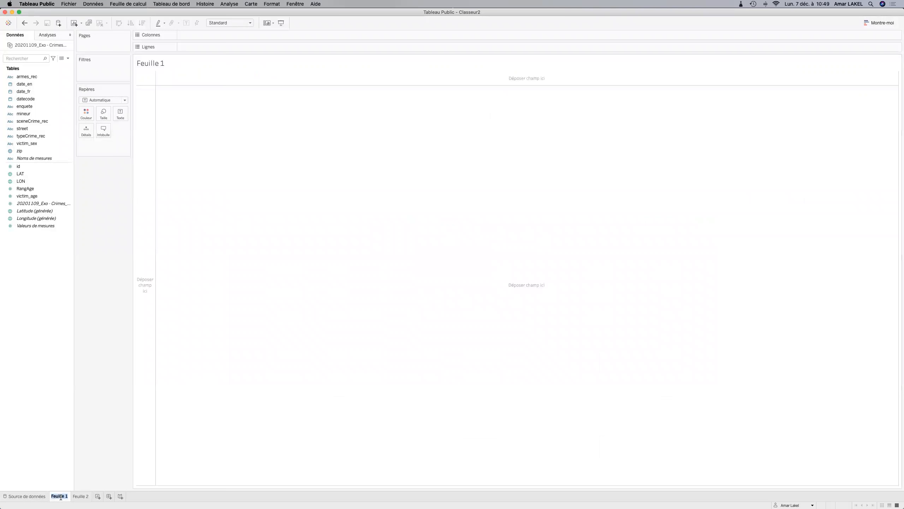
Build a bar chart on Feuille 1 with typeCrime_rec as rows and the count of 20201109_Exo - Crimes_LA_Noel_2018.csv as columns.
click(53, 461)
mouse_move(59, 498)
drag(34, 135, 218, 45)
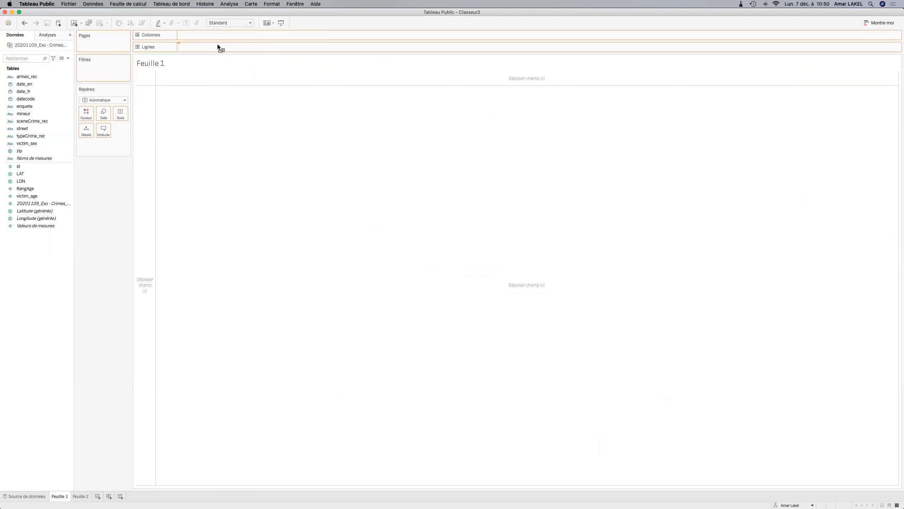
mouse_move(199, 82)
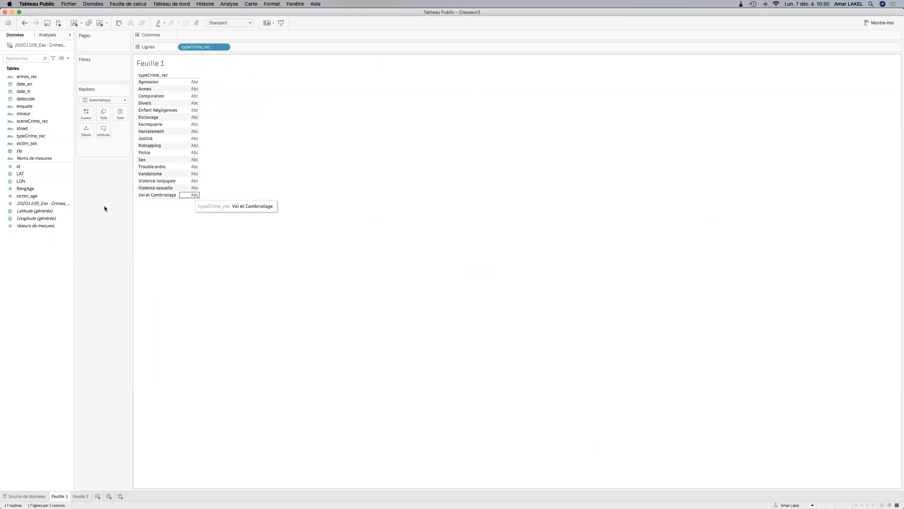
click(35, 204)
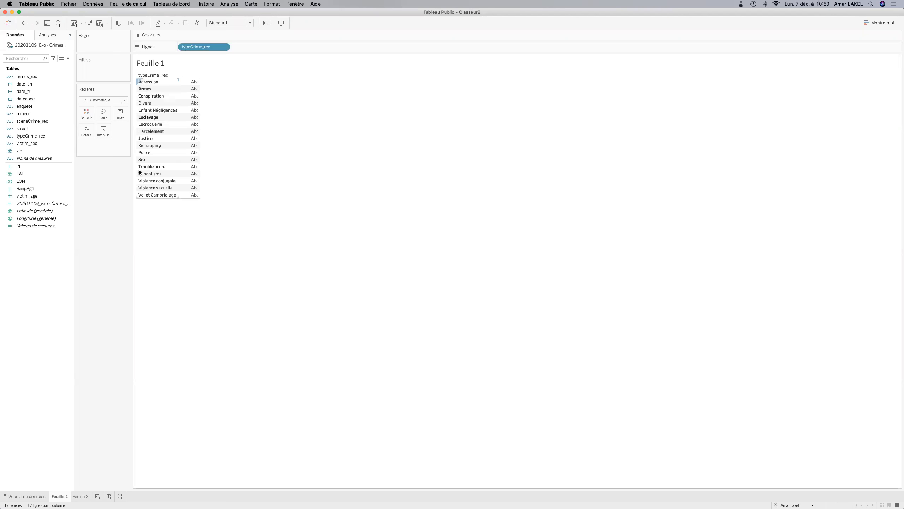
drag(23, 203, 207, 294)
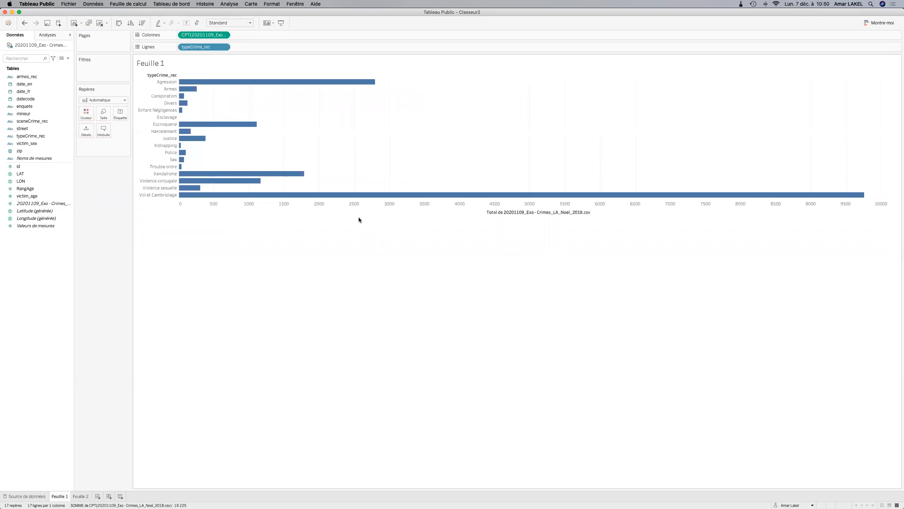
Stretch the bar chart vertically to fill the sheet height and sort the crime types by count in descending order.
drag(359, 217, 342, 494)
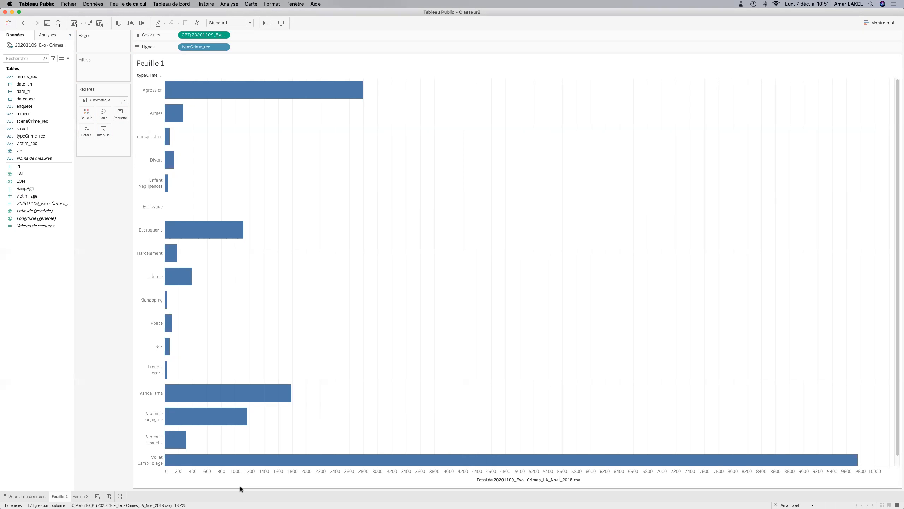
key(super+z)
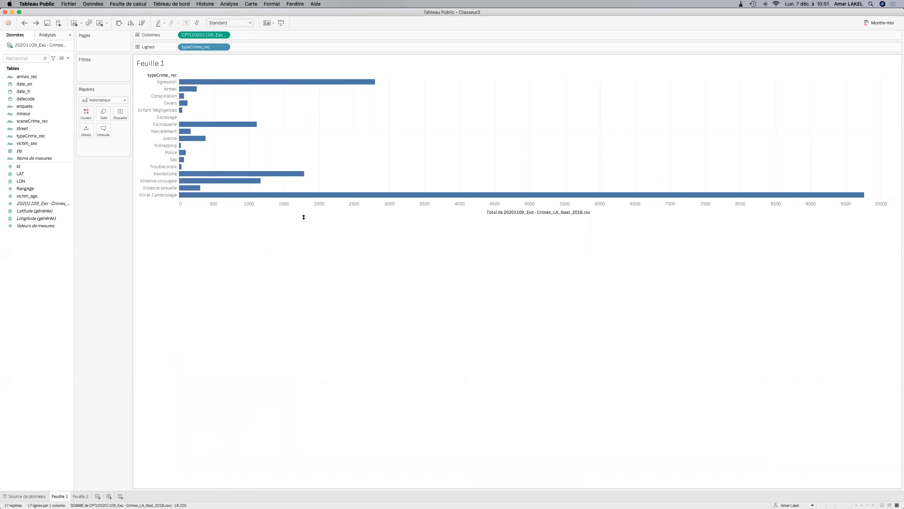
drag(303, 217, 288, 476)
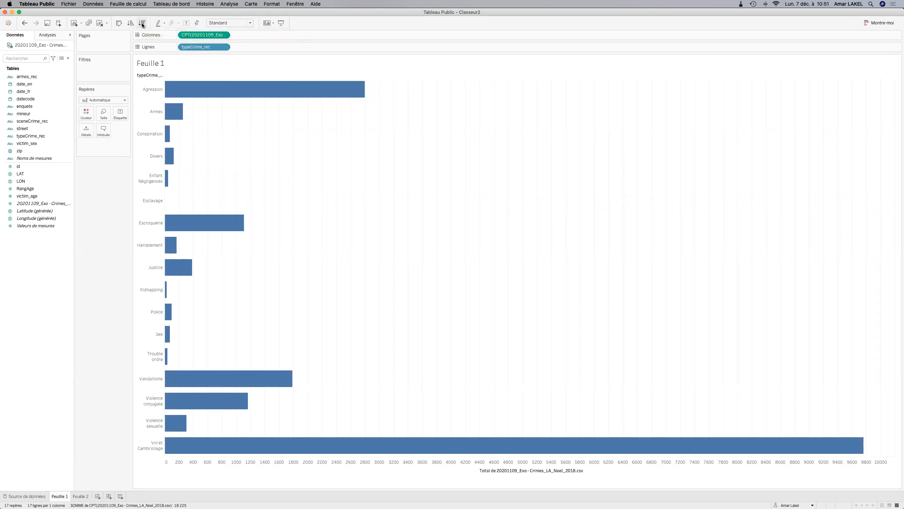
click(143, 23)
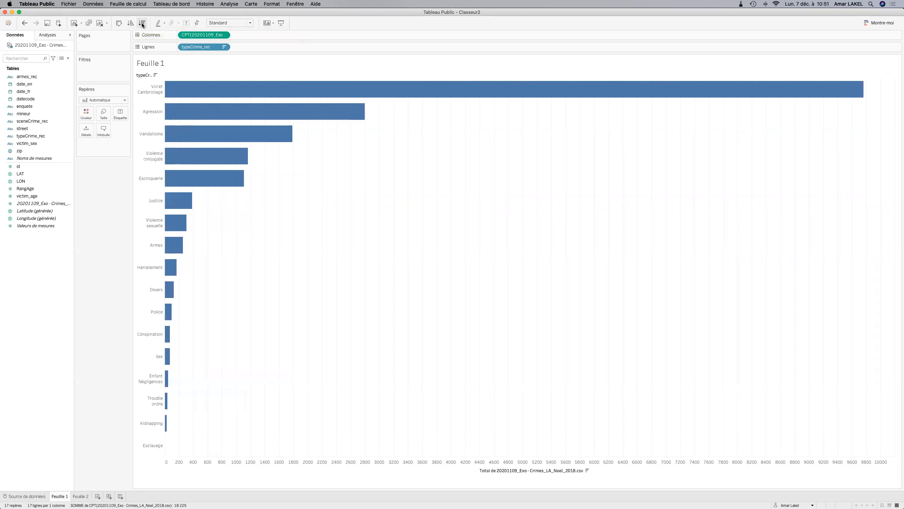
Swap the rows and columns, swap them back to horizontal bars, and stretch the chart vertically over most of the sheet.
click(118, 24)
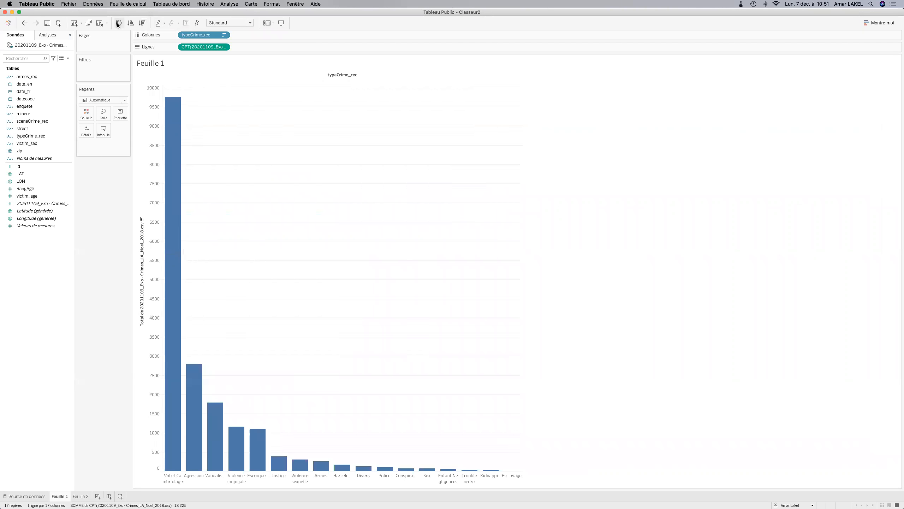
click(119, 23)
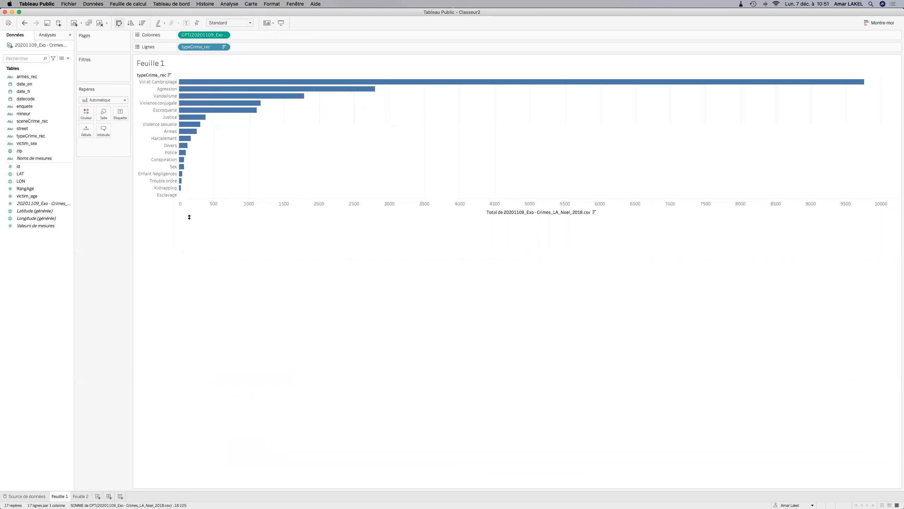
drag(186, 435, 191, 459)
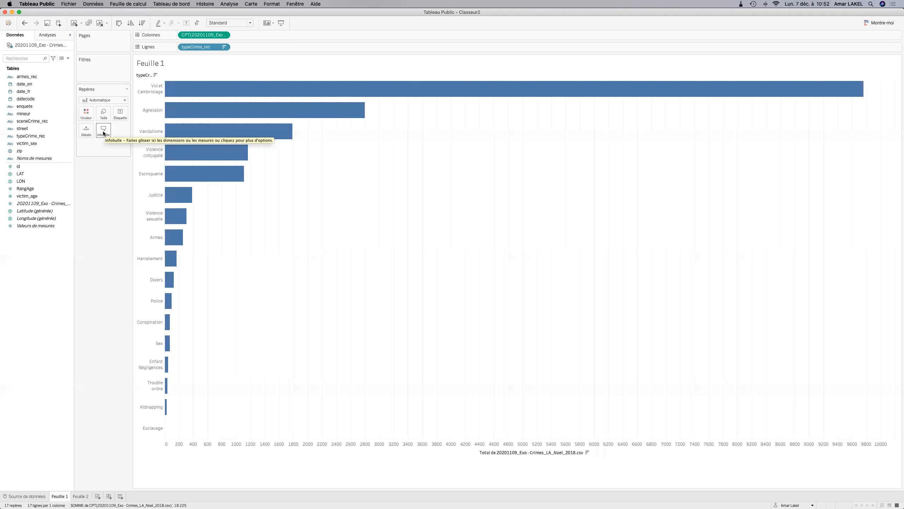
Inspect the tooltips of several crime type bars and colour the bars by victim_sex.
mouse_move(212, 108)
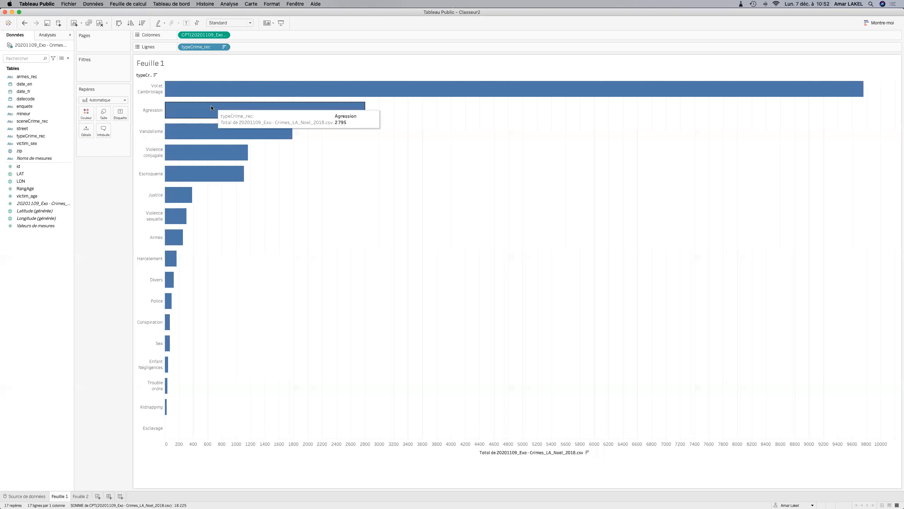
mouse_move(213, 131)
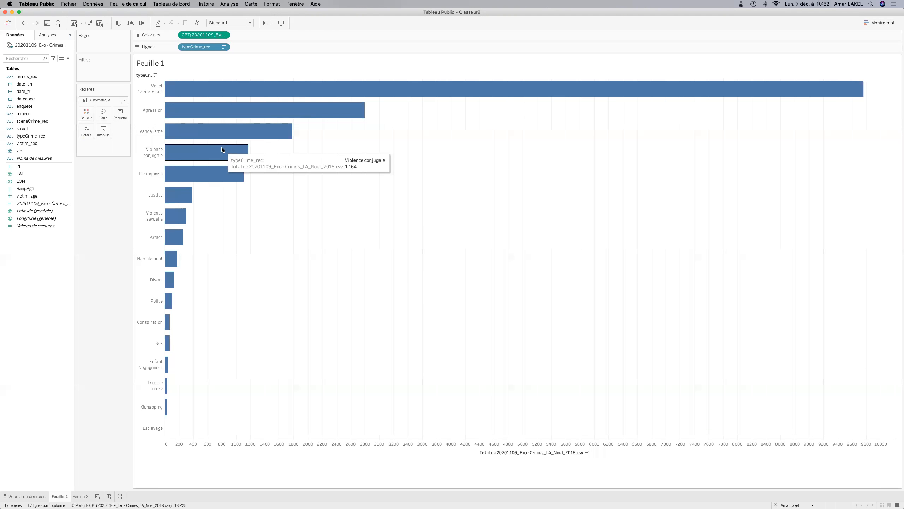
mouse_move(221, 172)
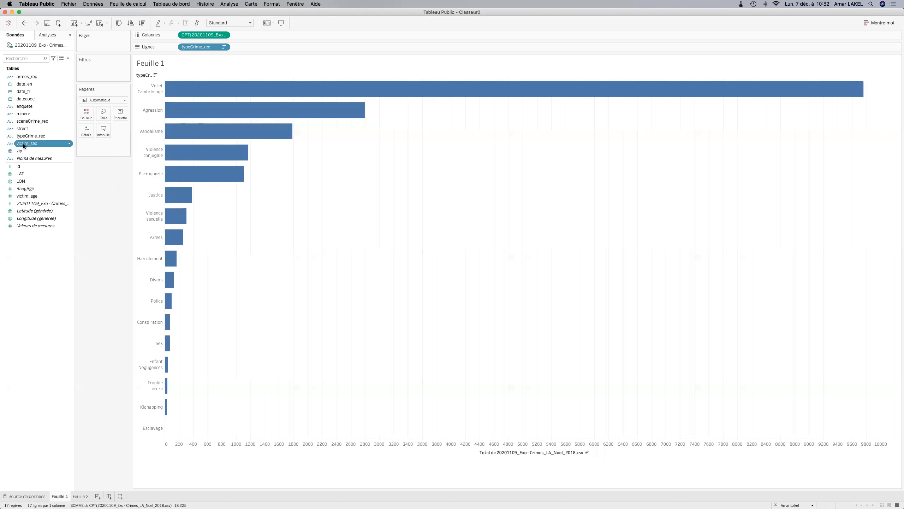
drag(23, 144, 85, 117)
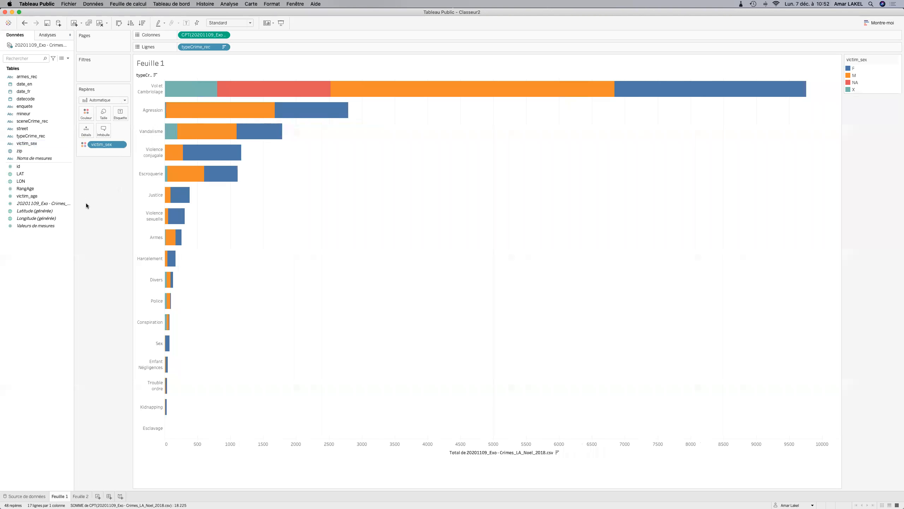
Exclude the NA category of victim_sex from the chart.
click(857, 83)
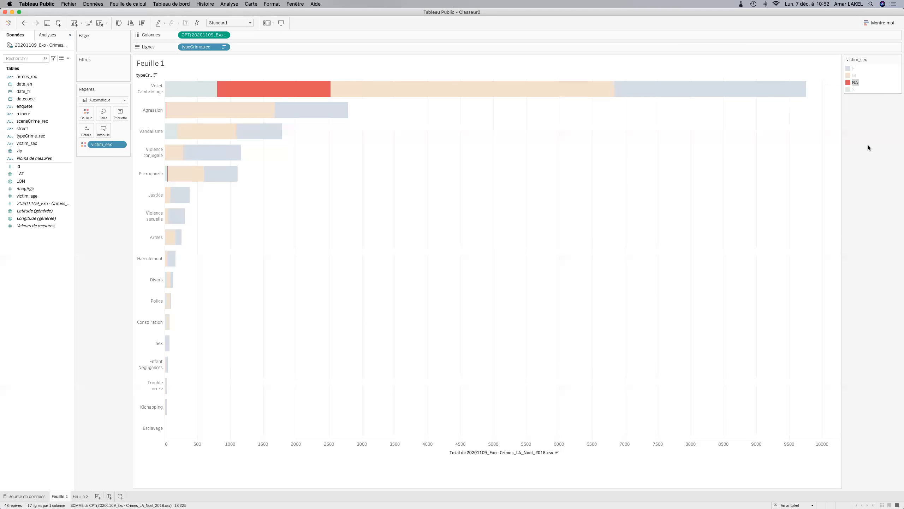
right_click(853, 84)
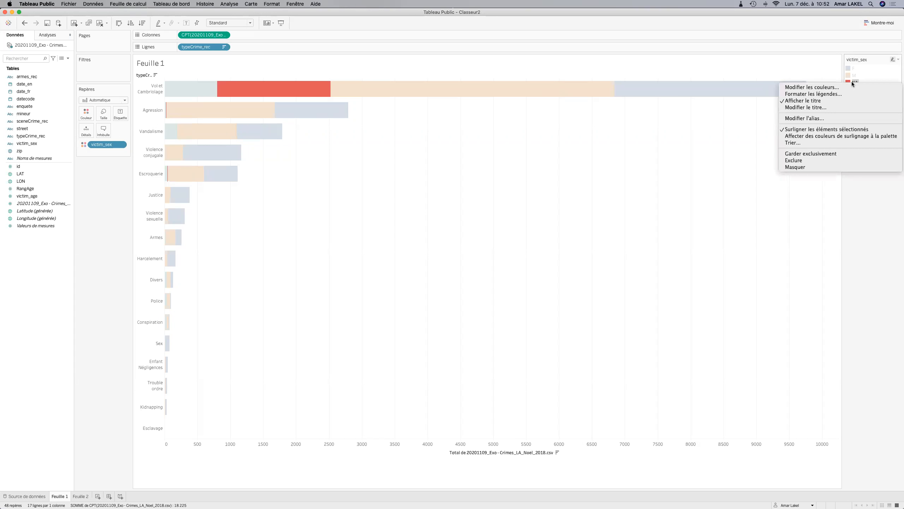
click(802, 161)
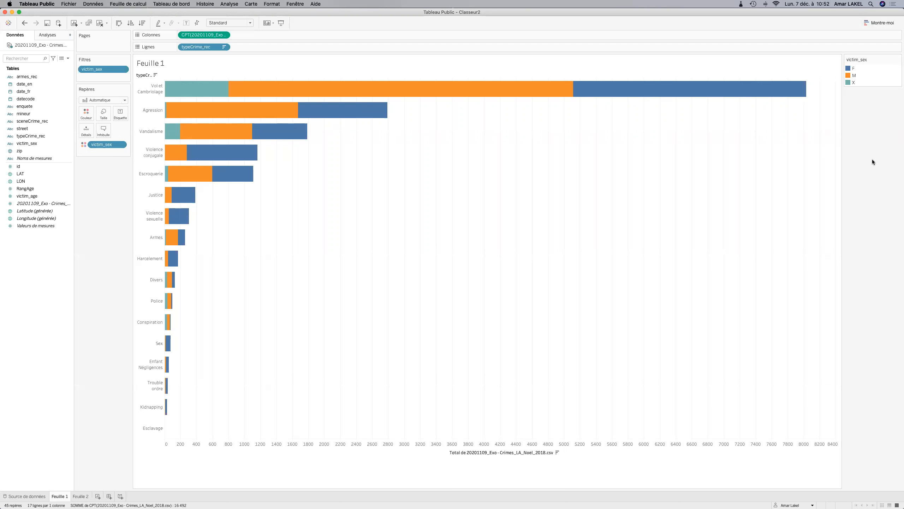
Change the victim_sex colours to pink for F, blue for M and green for X.
double_click(854, 70)
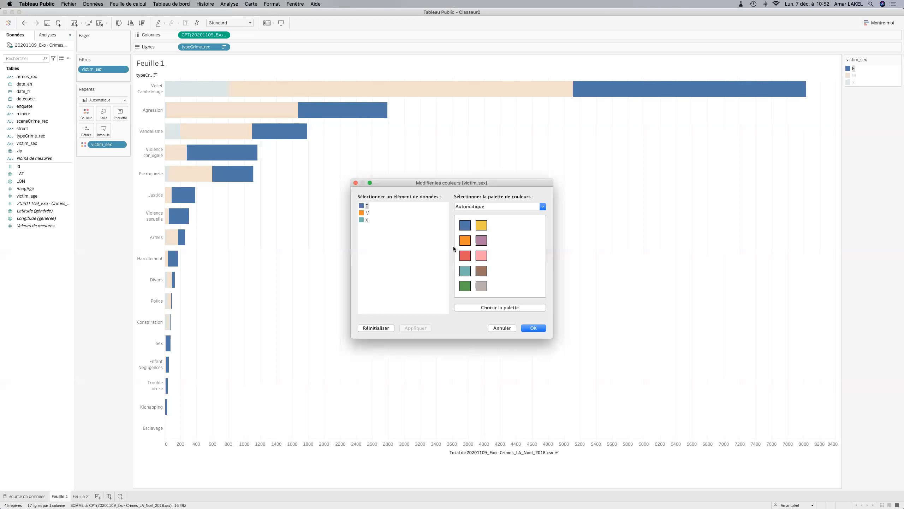
click(481, 255)
click(368, 214)
click(465, 225)
click(367, 220)
click(465, 286)
click(534, 327)
click(123, 240)
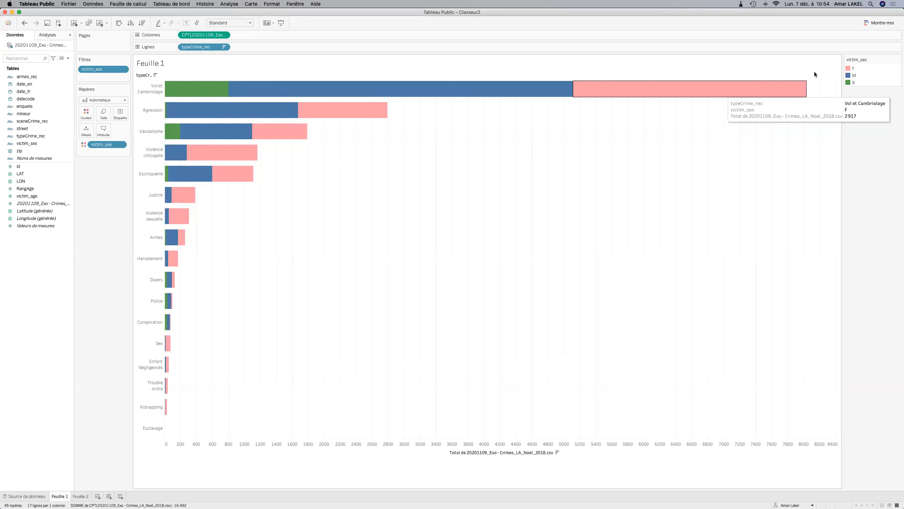
Reorder the victim_sex legend as F, X, M and manually move the Agression row within the crime type order.
click(853, 75)
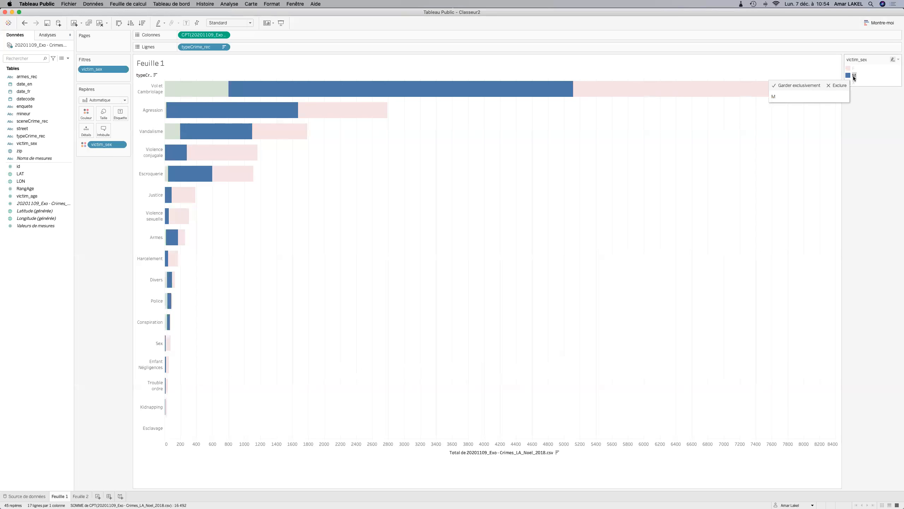
drag(855, 65, 855, 64)
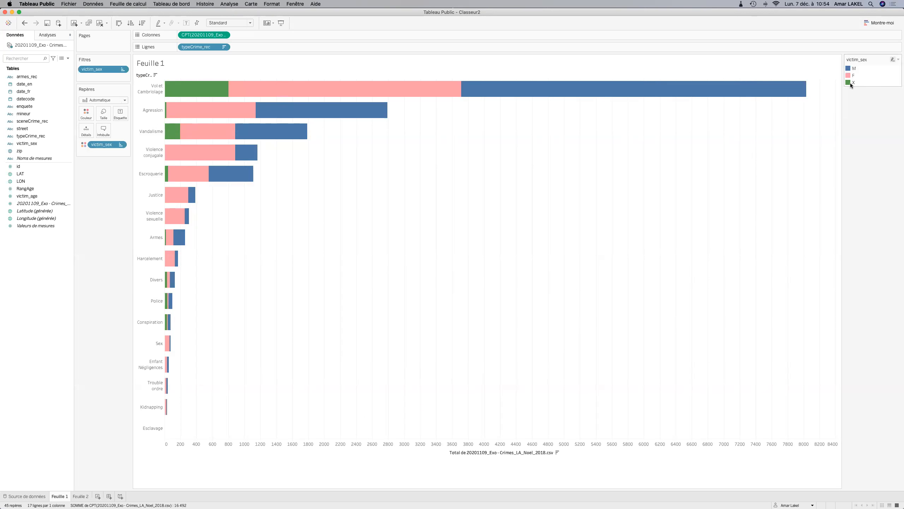
drag(849, 69, 853, 86)
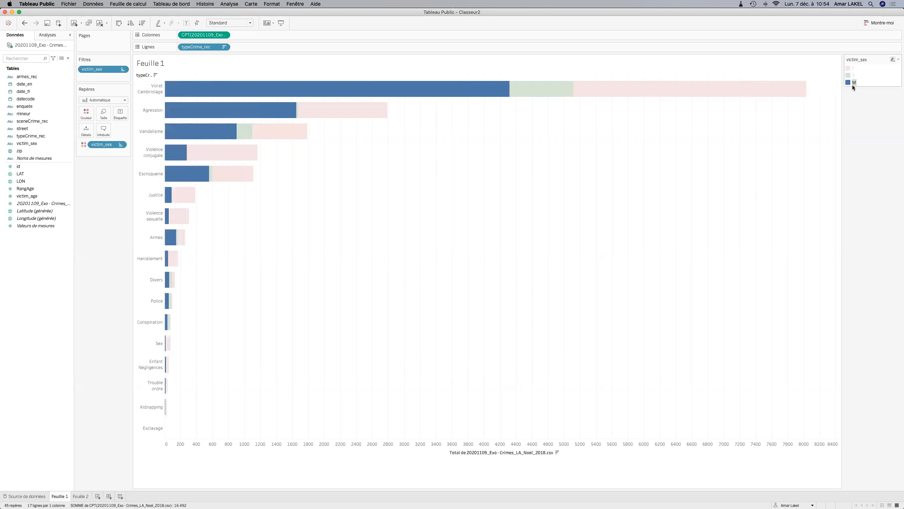
click(850, 75)
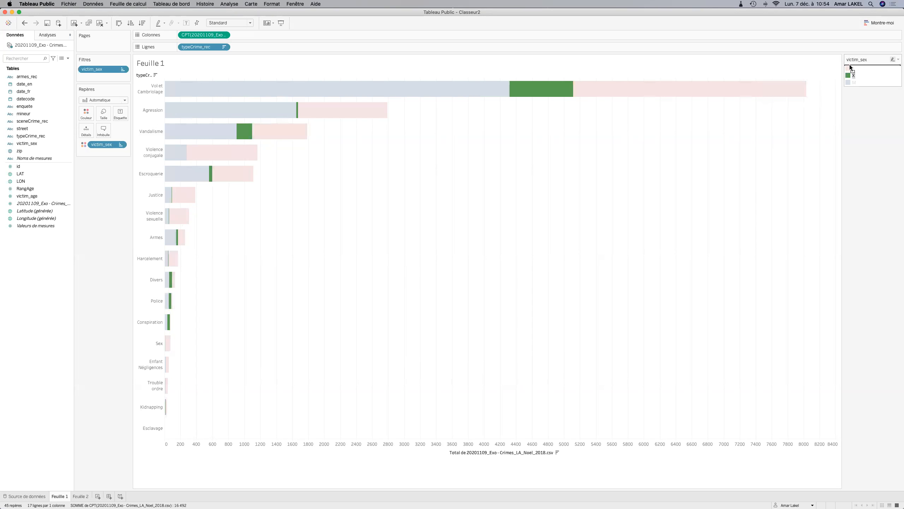
click(852, 75)
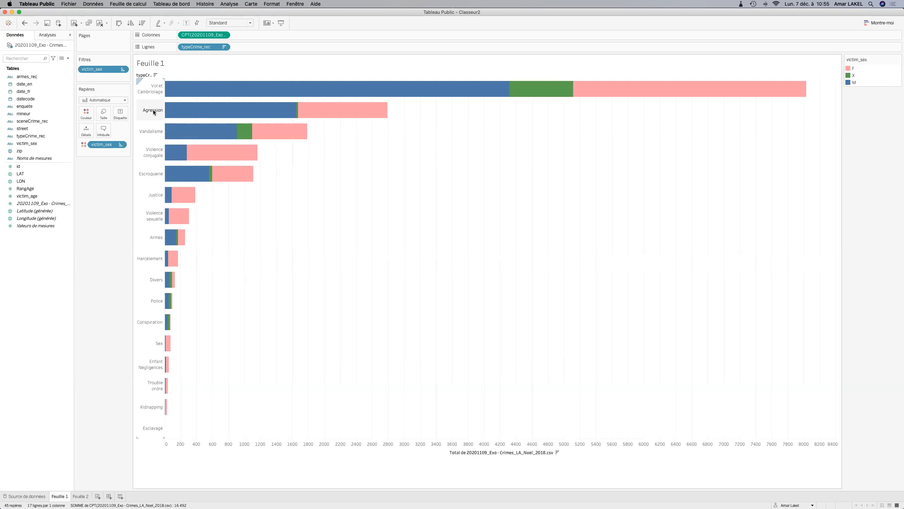
mouse_move(154, 113)
mouse_down()
mouse_move(151, 186)
mouse_move(149, 108)
mouse_up()
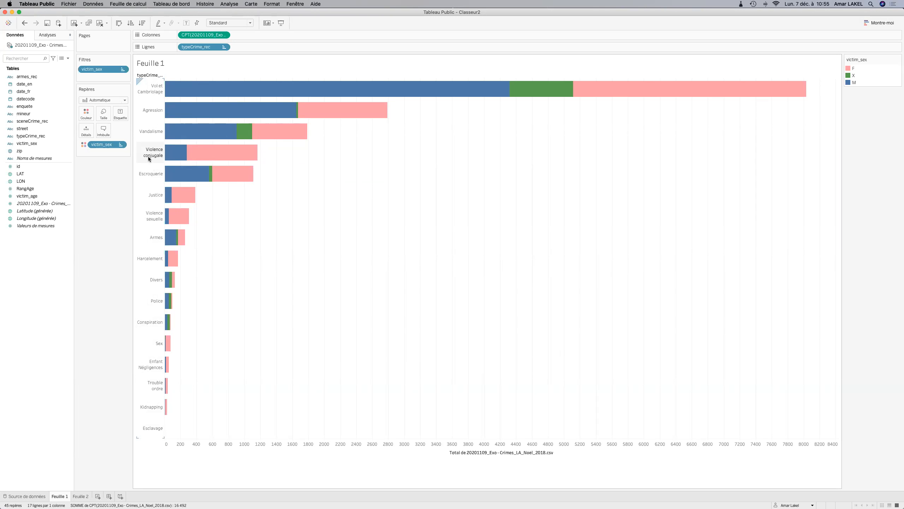
Replace the sheet name placeholder in the chart title with "Type de crime et sex de la victime".
double_click(147, 64)
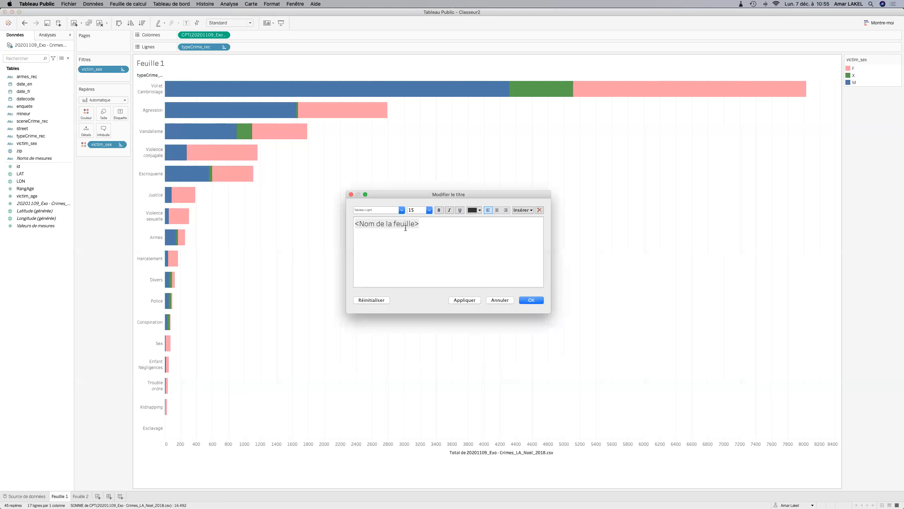
click(498, 300)
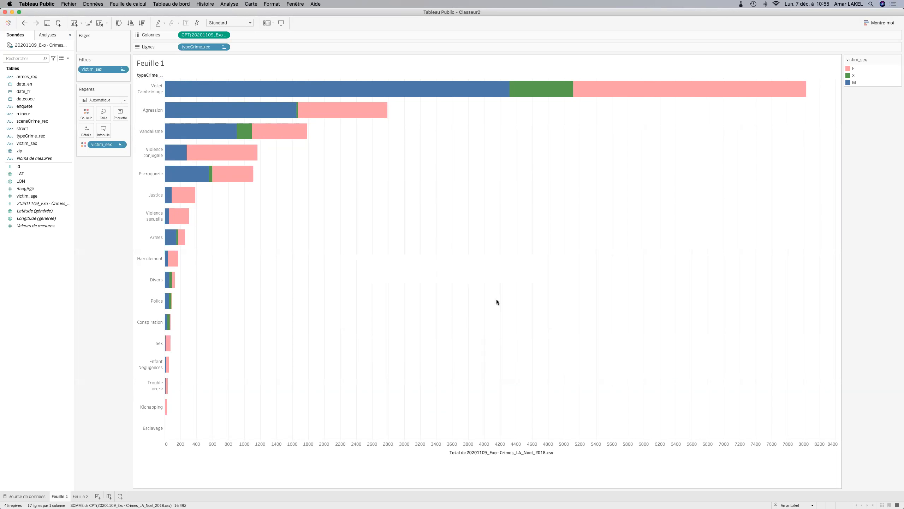
double_click(147, 63)
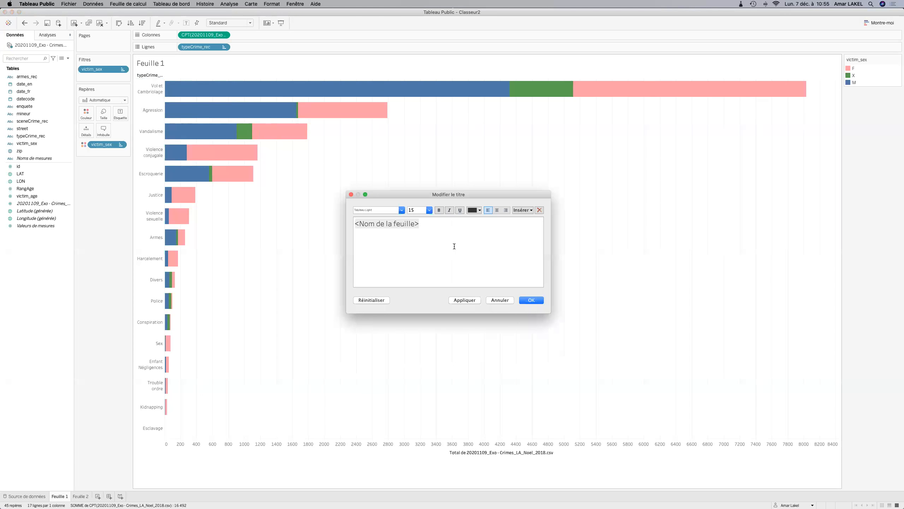
text(Type de c)
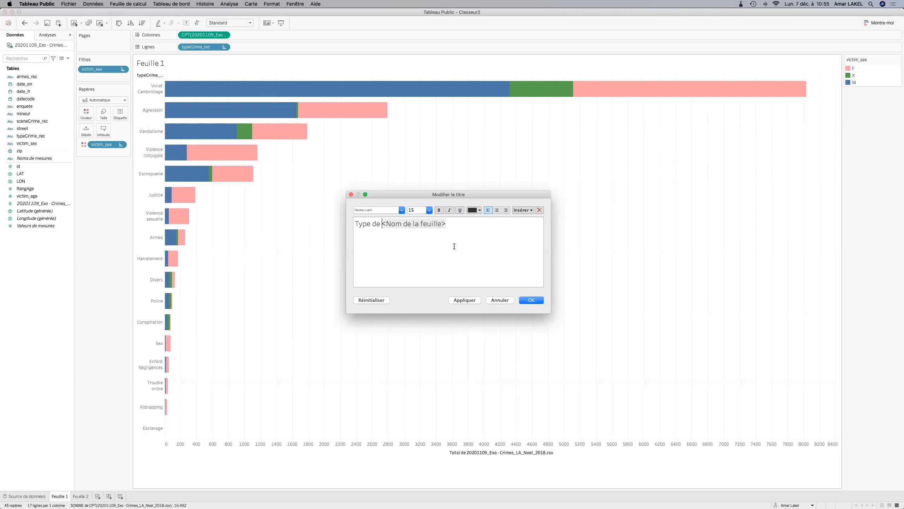
text(rime et sex de la victime)
key(shift+super+Right)
key(BackSpace)
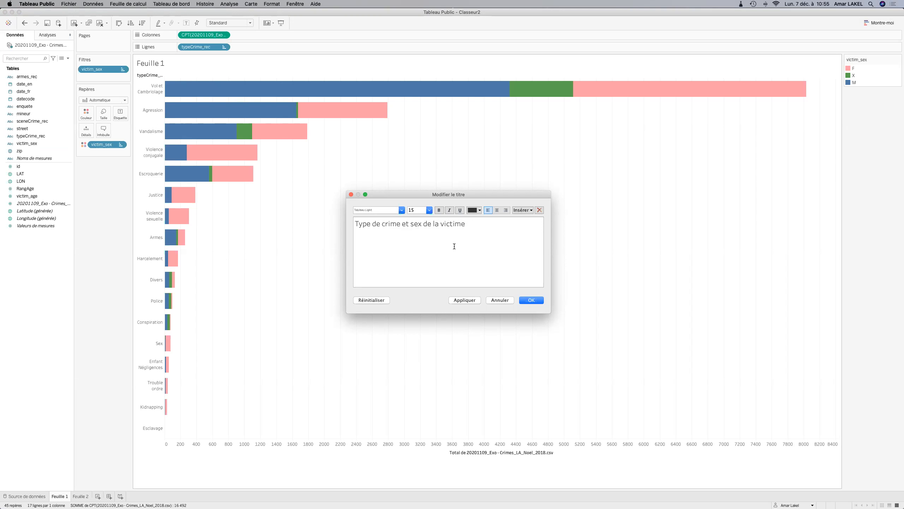
Format the whole chart title as 18 pt bold centred text and apply it.
key(super+a)
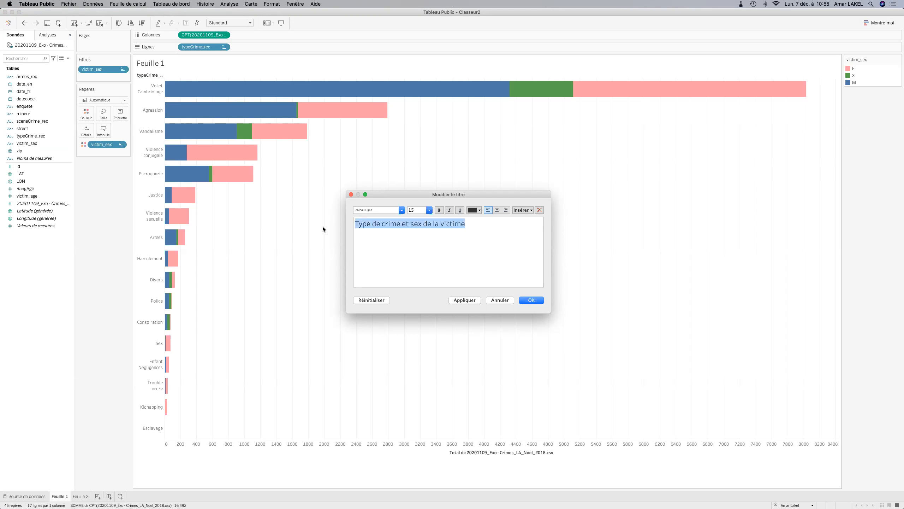
click(428, 210)
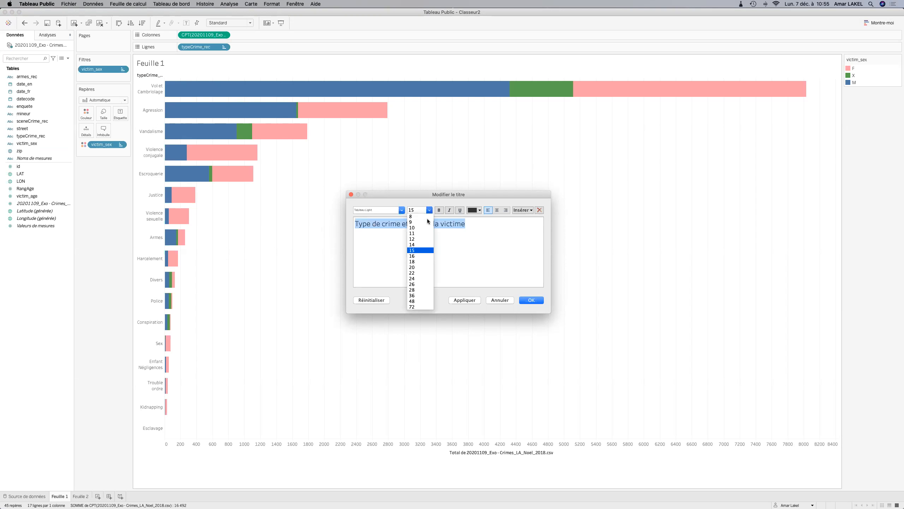
click(418, 261)
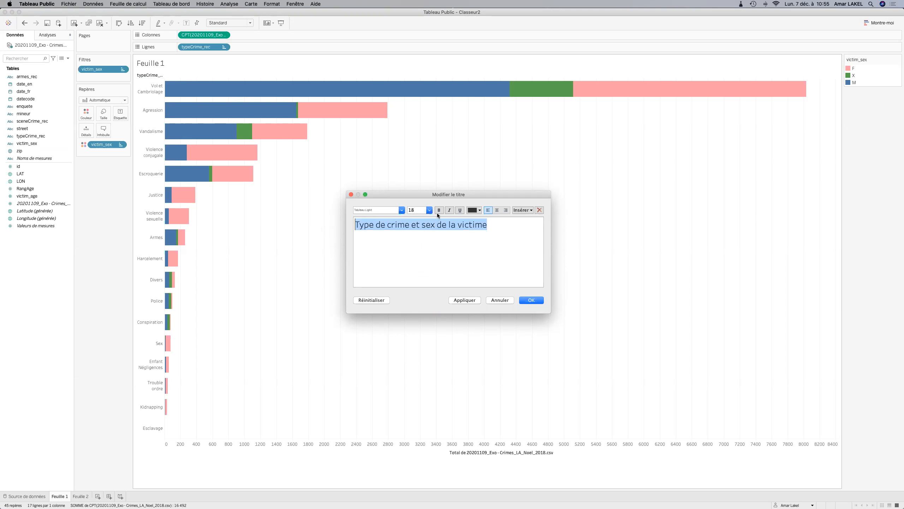
click(496, 210)
click(478, 237)
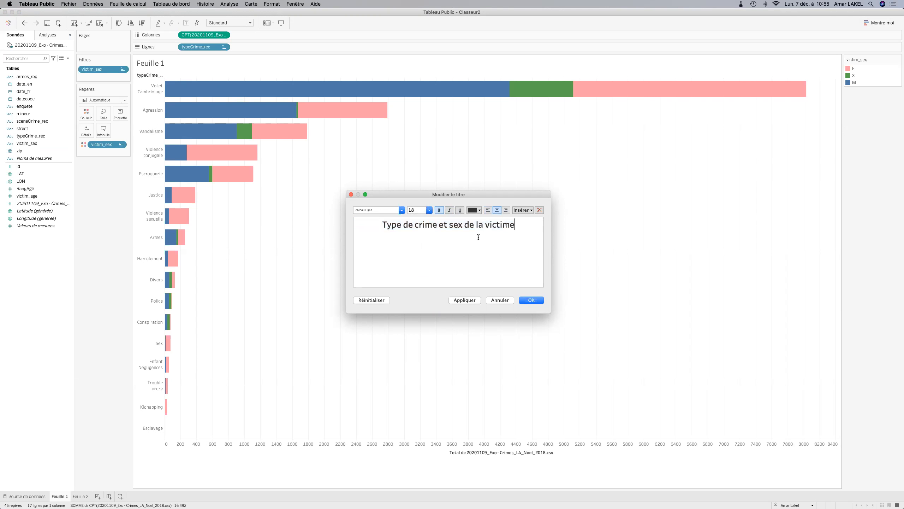
click(523, 300)
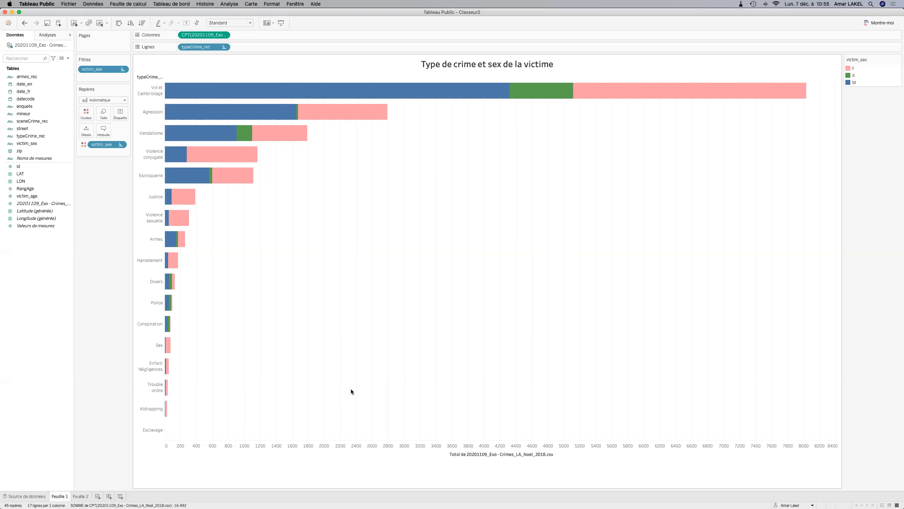
Rename the Feuille 1 sheet as TypeCrime.
double_click(63, 496)
text(TypeCrime)
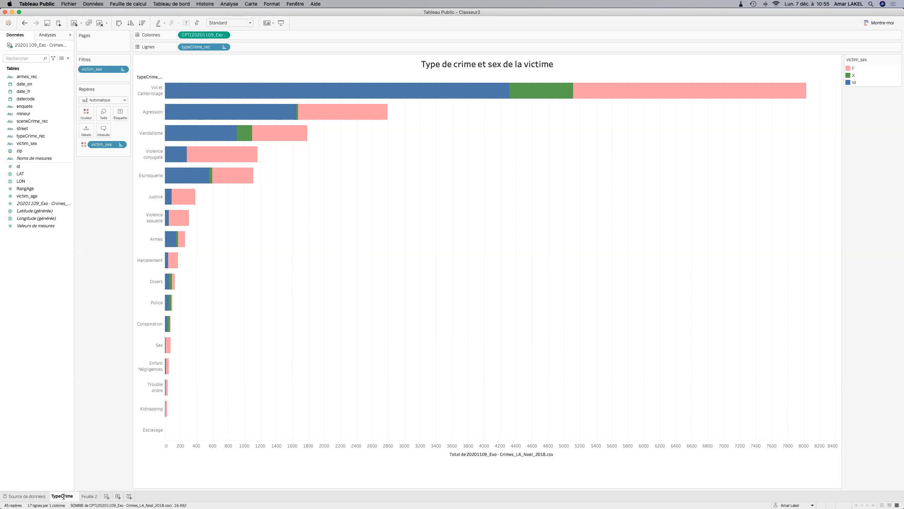
key(Return)
Duplicate the TypeCrime sheet and rename the copy TypeCrimeGRP.
mouse_move(61, 498)
right_click(63, 500)
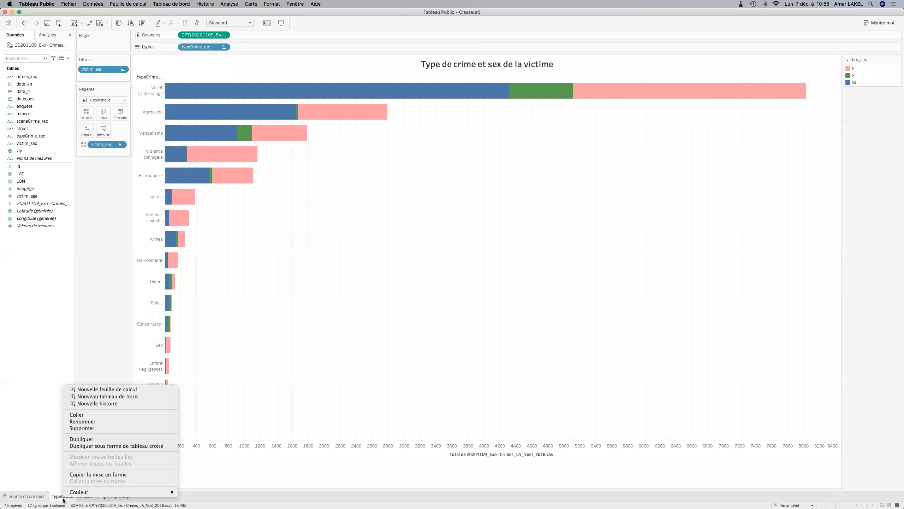
click(87, 439)
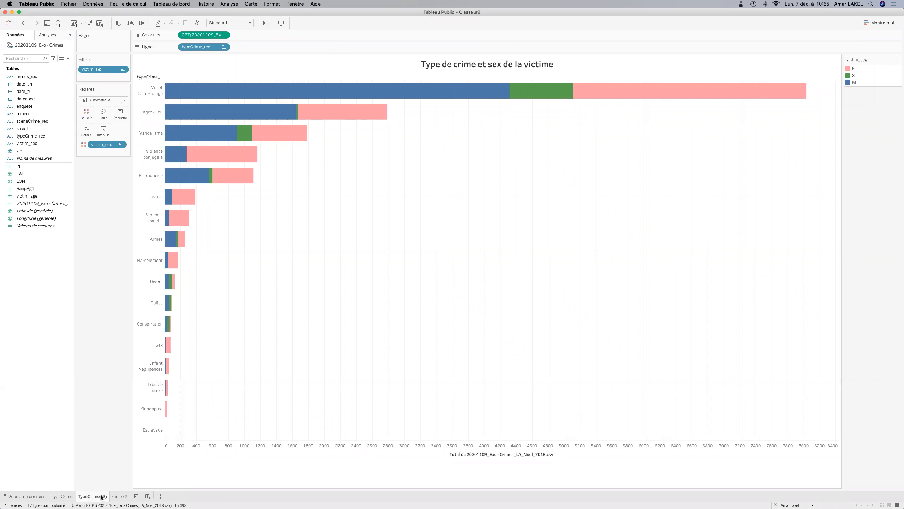
double_click(102, 497)
click(102, 496)
key(BackSpace)
key(Return)
double_click(102, 496)
drag(98, 496, 110, 498)
text(GRP)
key(Return)
click(152, 93)
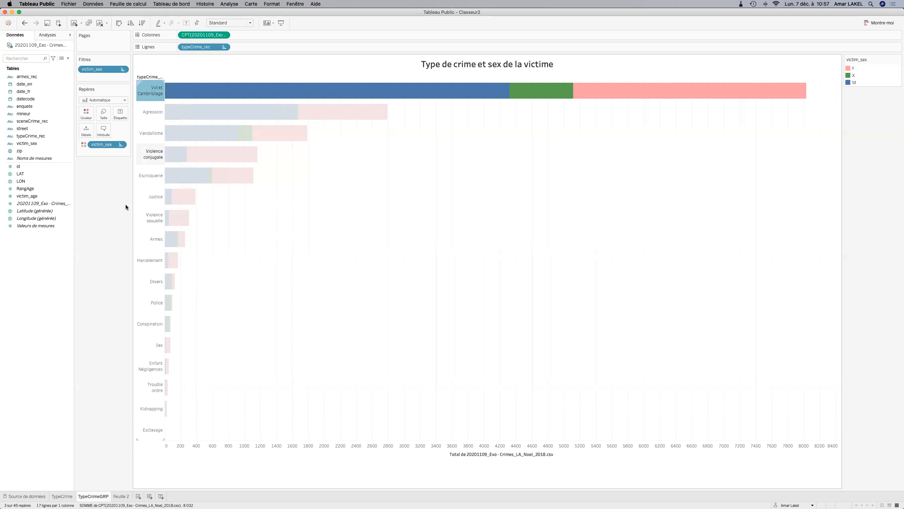
super+click(156, 131)
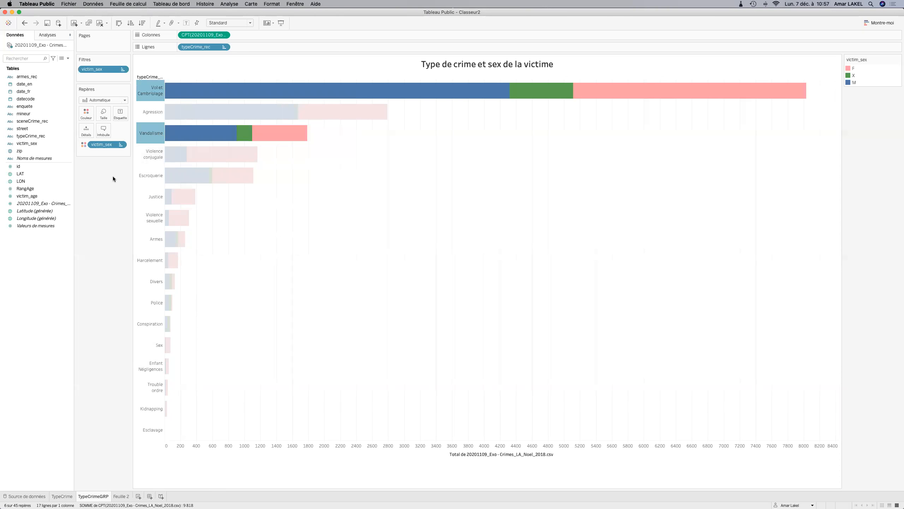
super+click(145, 178)
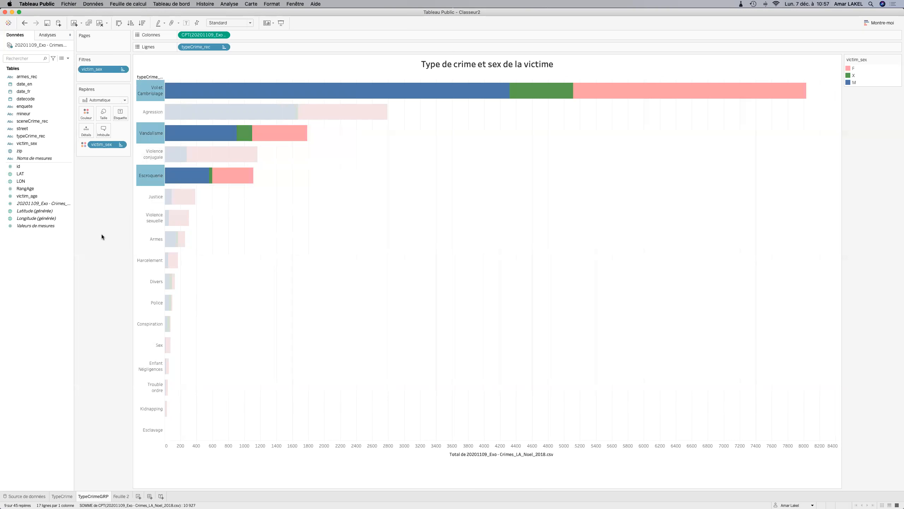
super+click(155, 240)
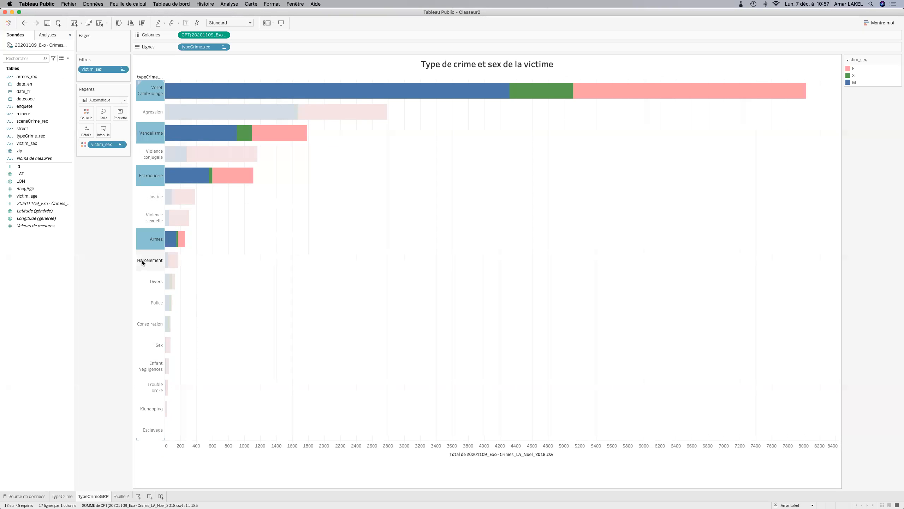
super+click(156, 283)
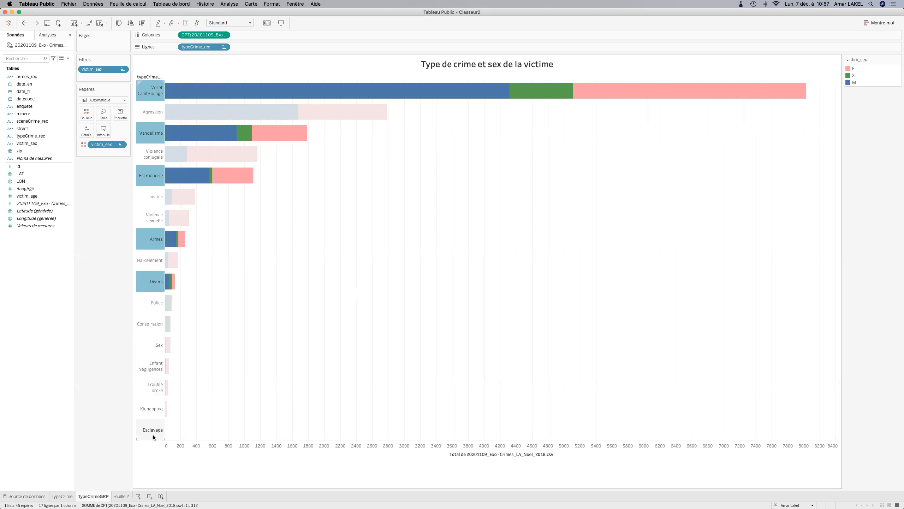
Group the crime types Vol et Cambriolage, Vandalisme, Escroquerie, Armes and Divers into one category.
click(144, 92)
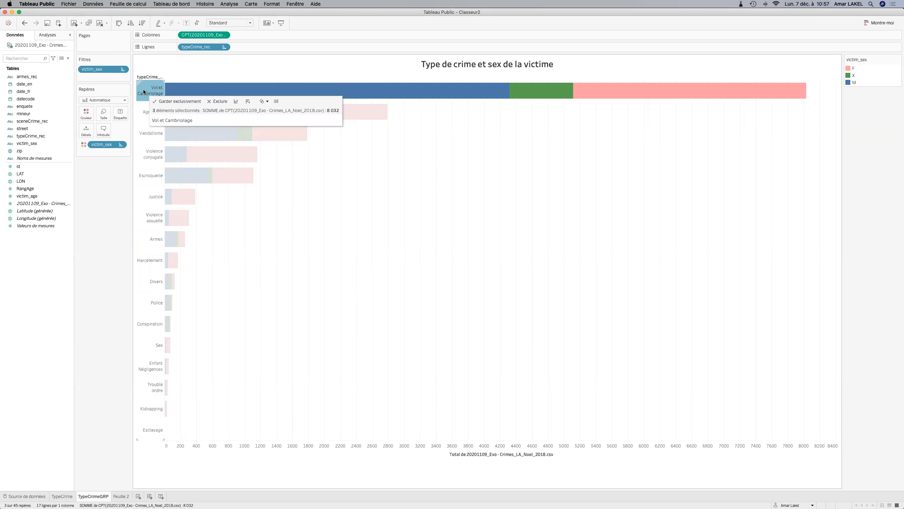
click(143, 91)
click(144, 91)
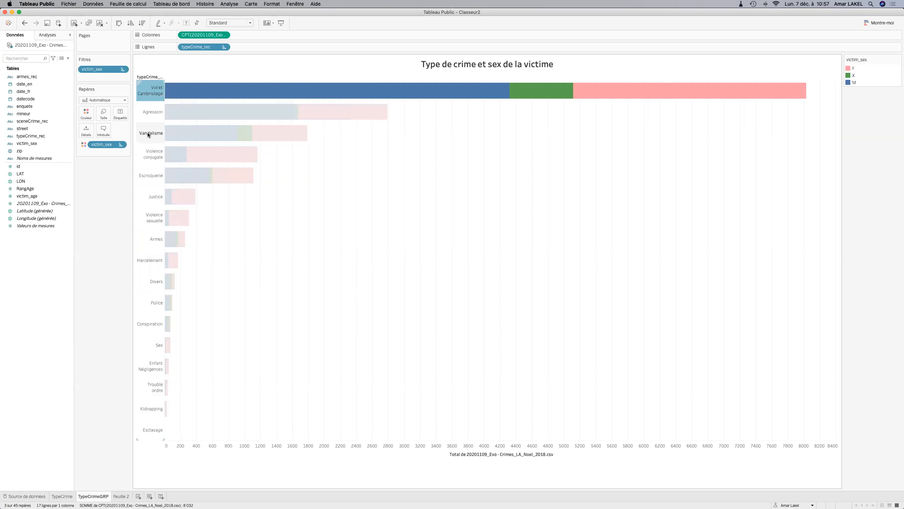
super+click(147, 132)
super+click(153, 177)
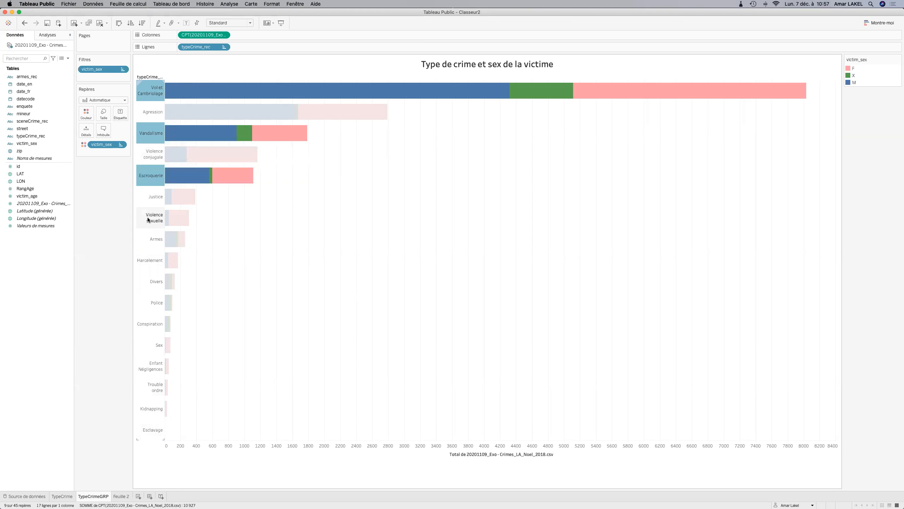
super+click(151, 239)
super+click(150, 291)
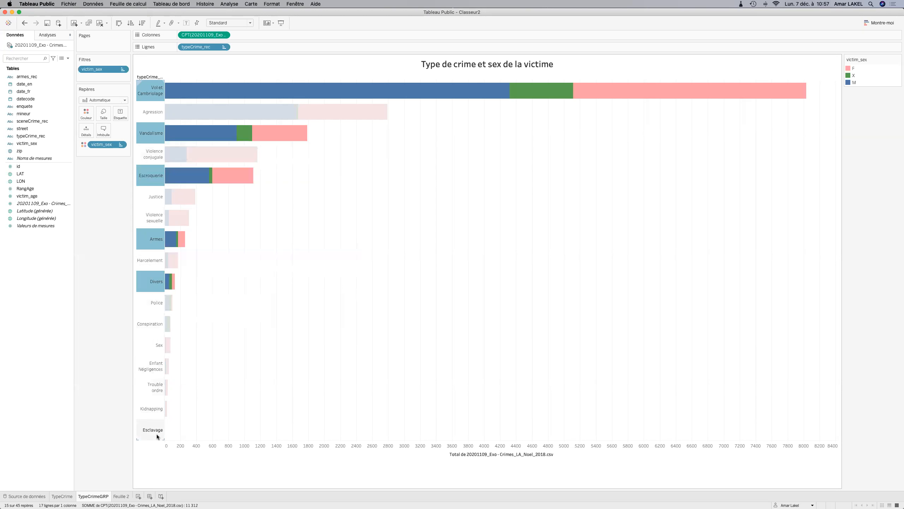
right_click(145, 138)
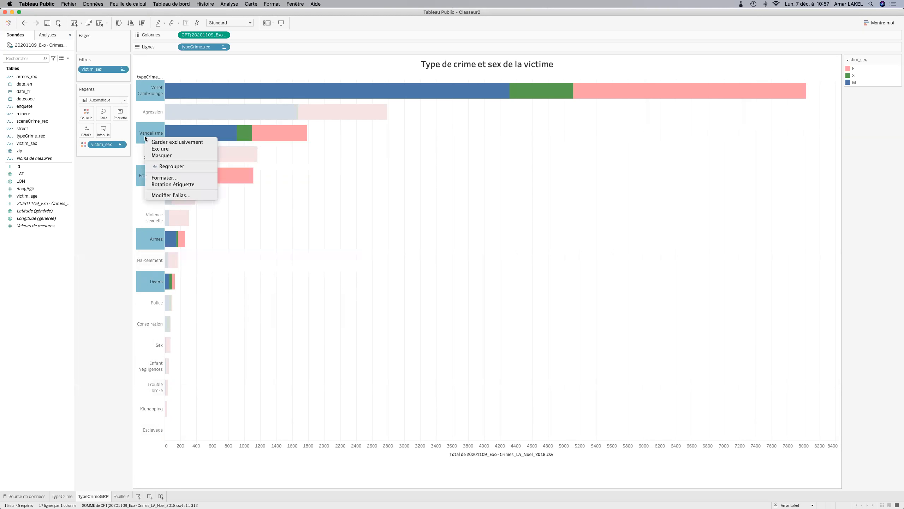
click(161, 166)
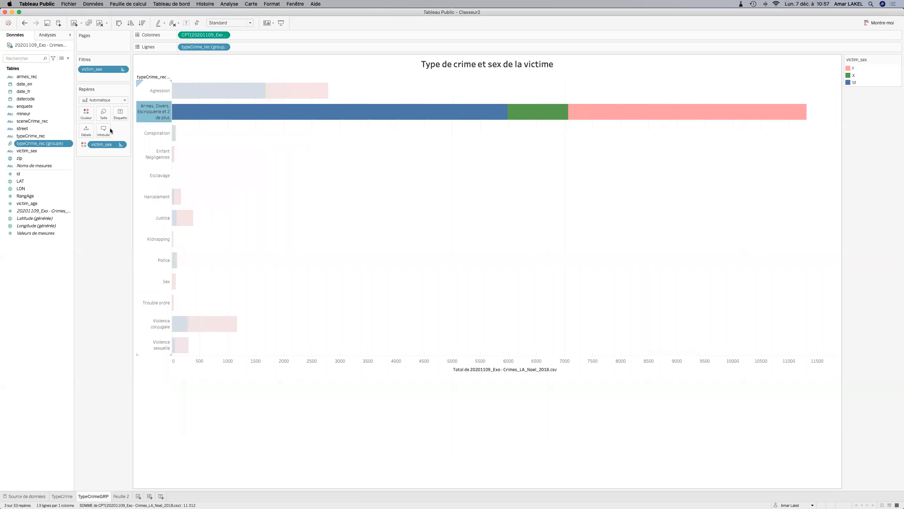
double_click(51, 144)
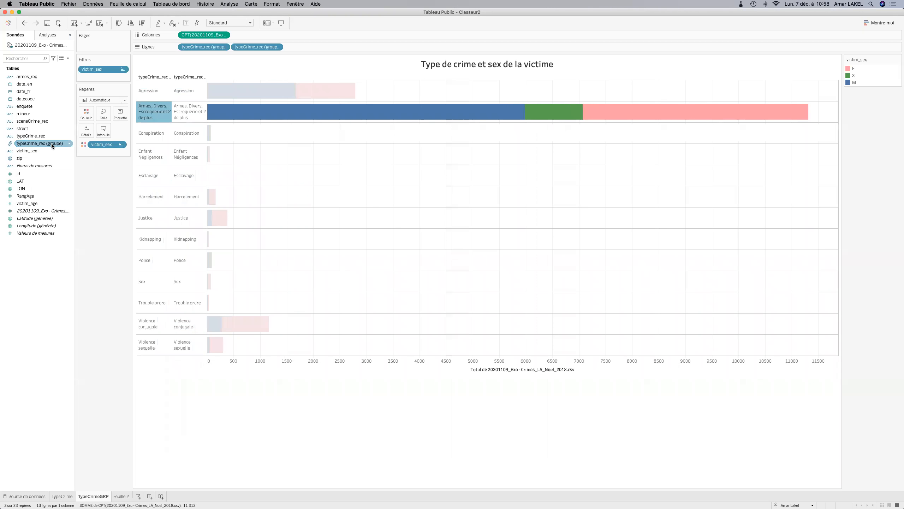
double_click(47, 144)
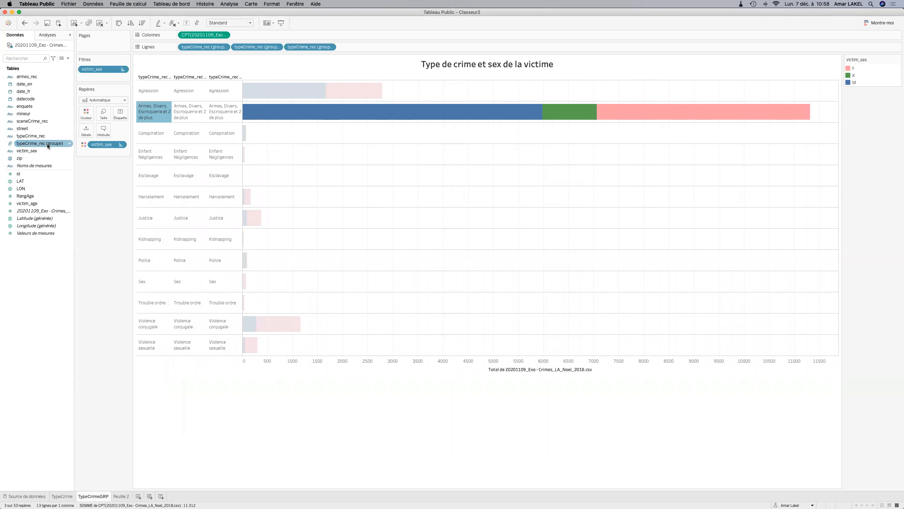
key(super+z)
key(super+z)
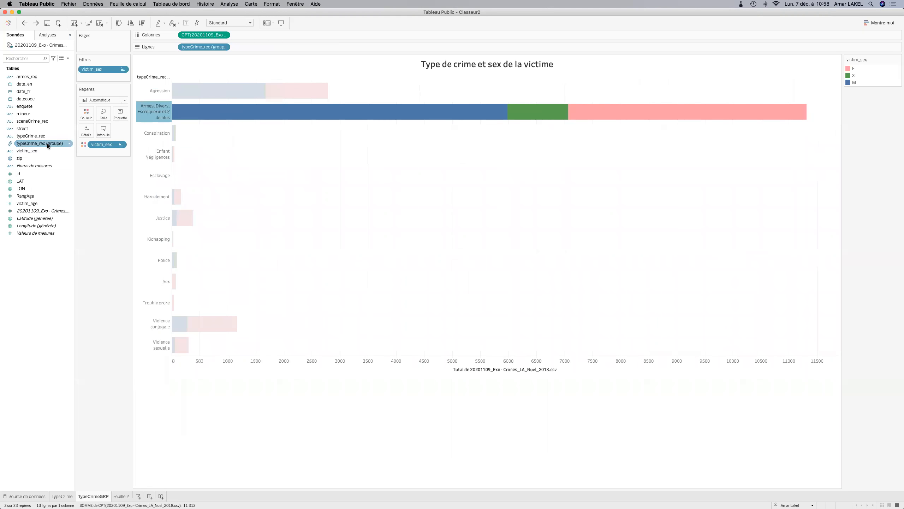
Rename the typeCrime_rec (groupe) field as typeCrime_GRP.
click(47, 144)
click(47, 144)
drag(47, 144, 76, 144)
key(BackSpace)
key(Return)
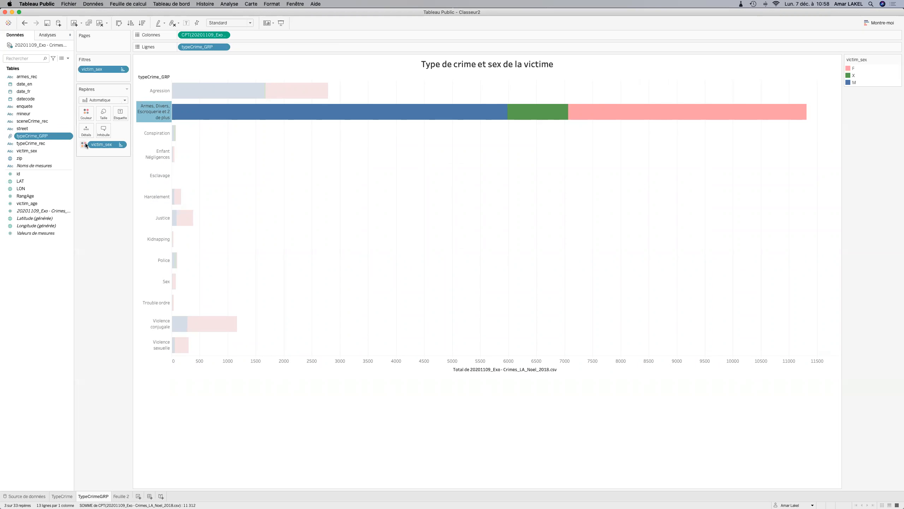
Set the alias of the grouped Armes, Divers, Escroquerie category to Biens.
right_click(154, 112)
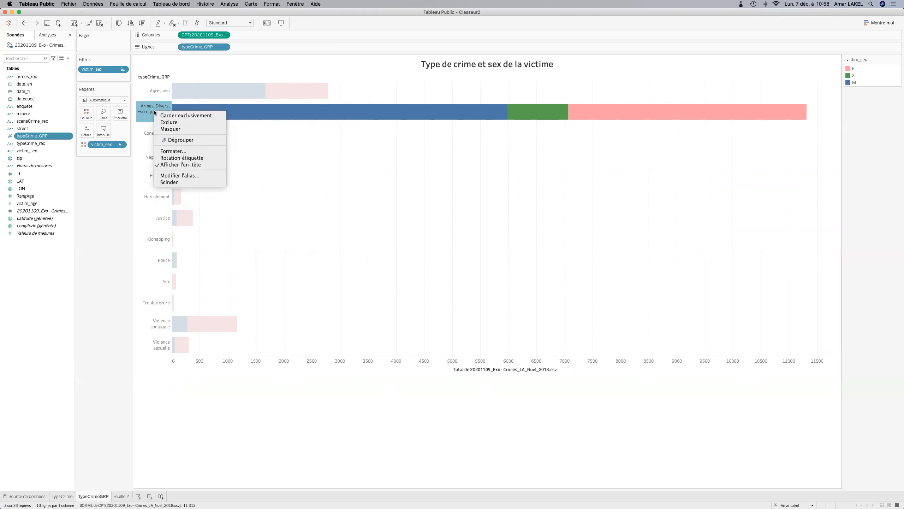
click(175, 175)
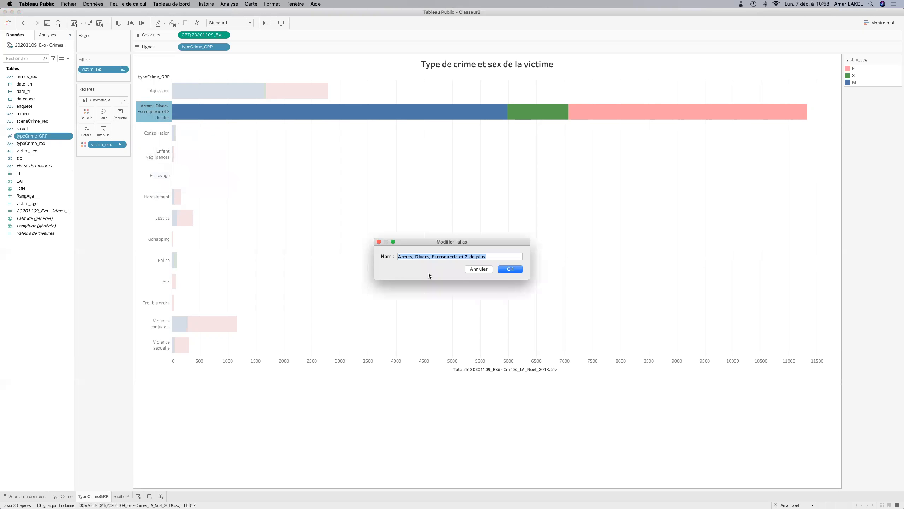
text(P)
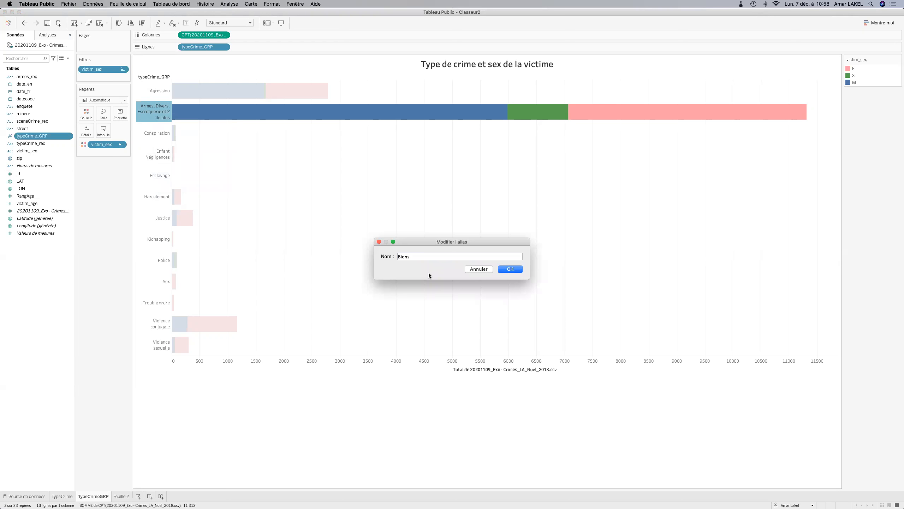
click(511, 269)
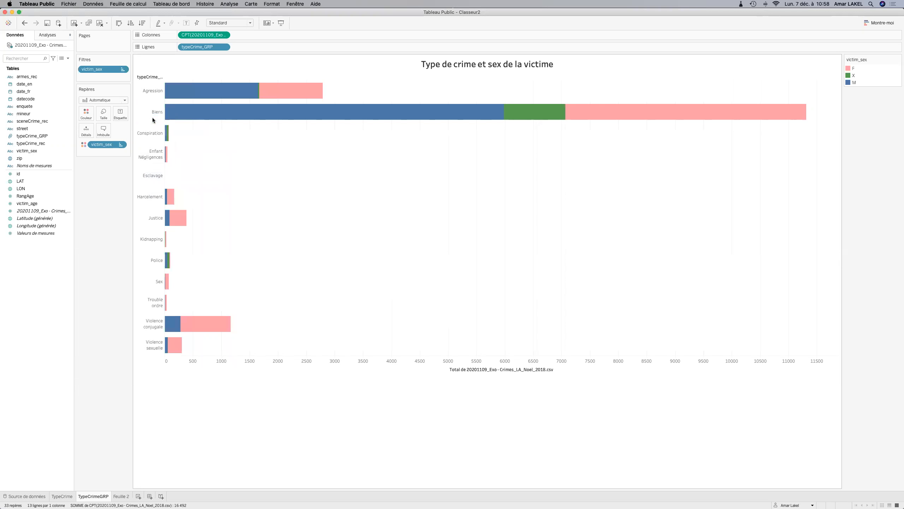
Group the crime types Agression, Esclavage, Harcelement, Kidnapping, Violence conjugale and Violence sexuelle into one category.
click(153, 91)
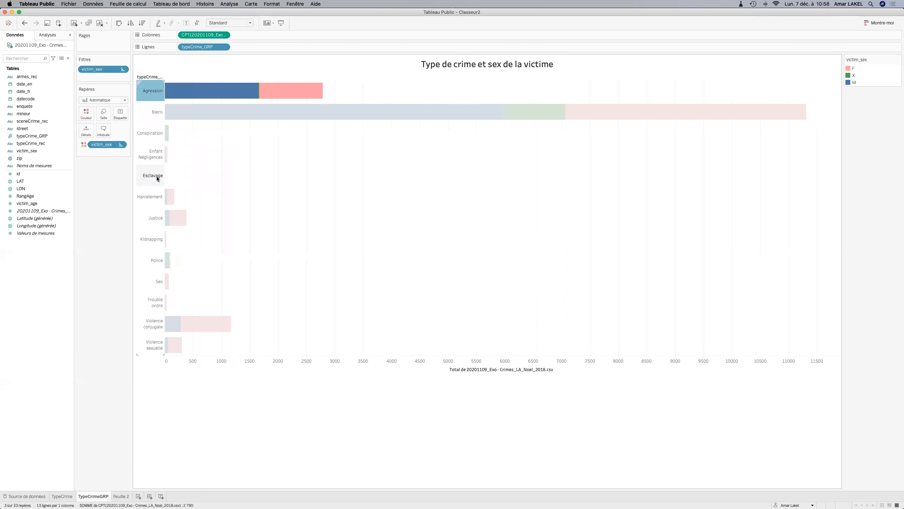
super+click(158, 157)
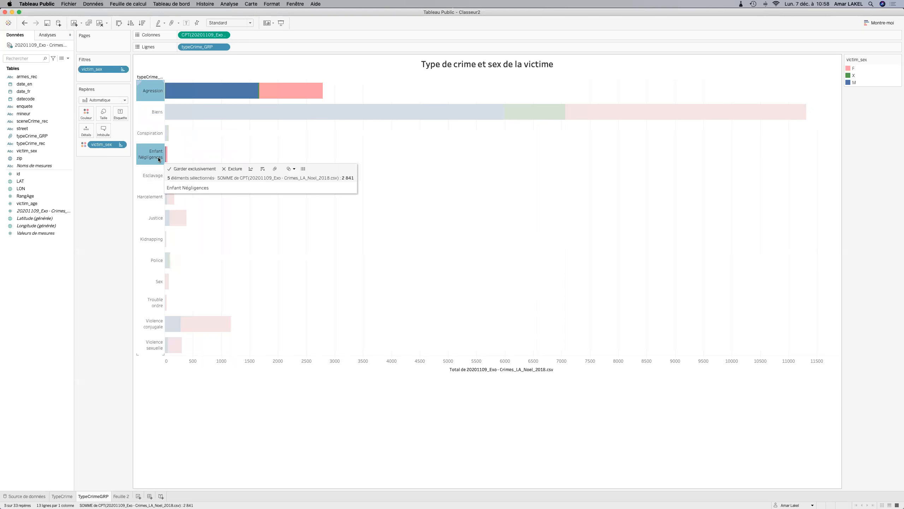
super+click(153, 176)
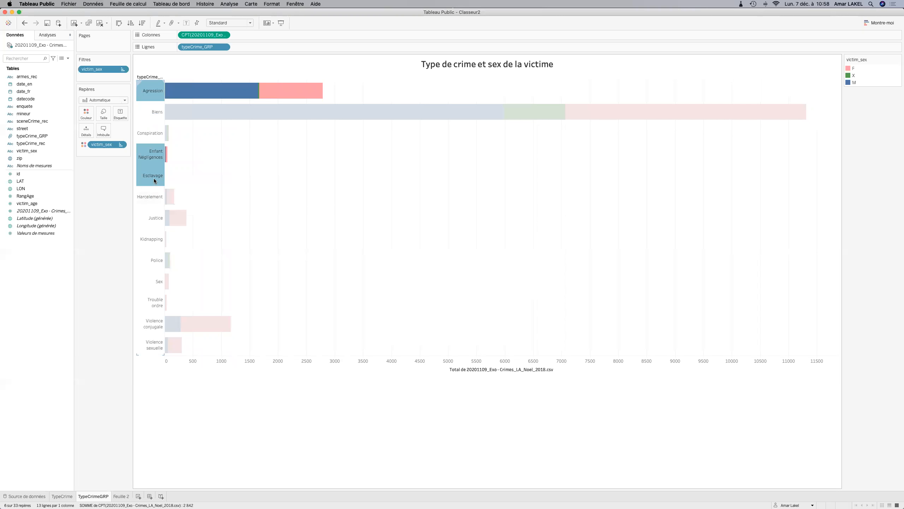
super+click(152, 152)
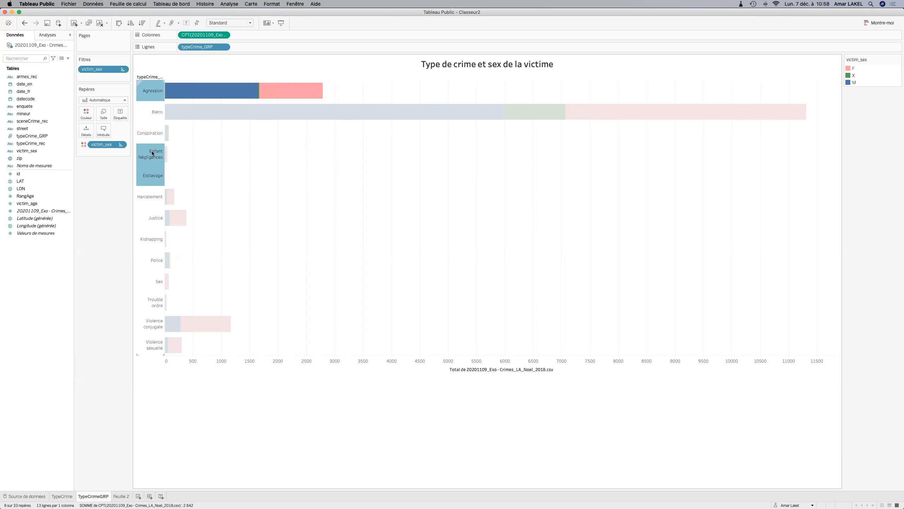
super+click(154, 199)
super+click(154, 243)
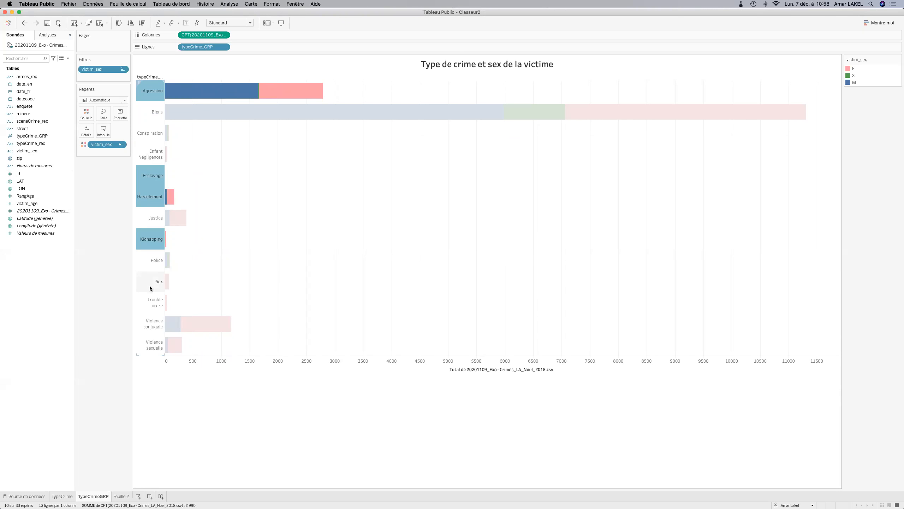
super+click(151, 321)
super+click(151, 346)
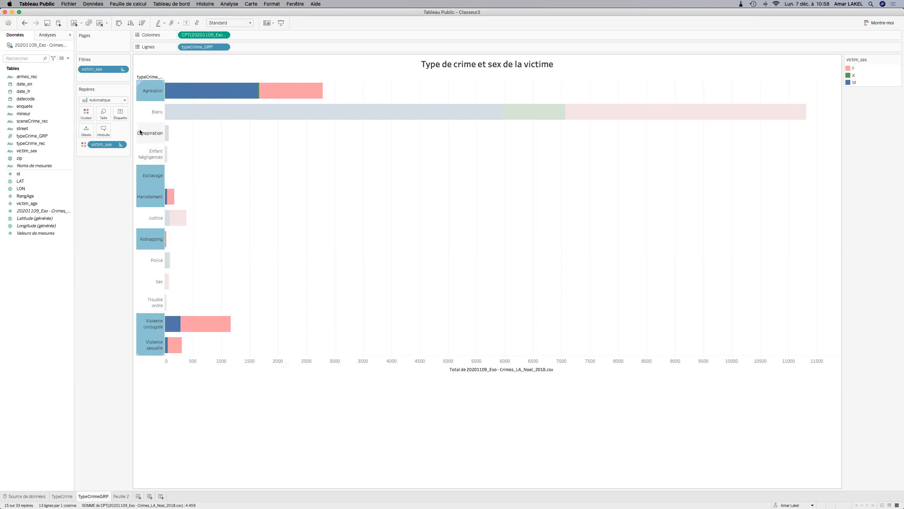
right_click(148, 89)
click(159, 117)
Set the alias of the grouped Agression, Esclavage, Harcelement category to Personnes.
right_click(168, 90)
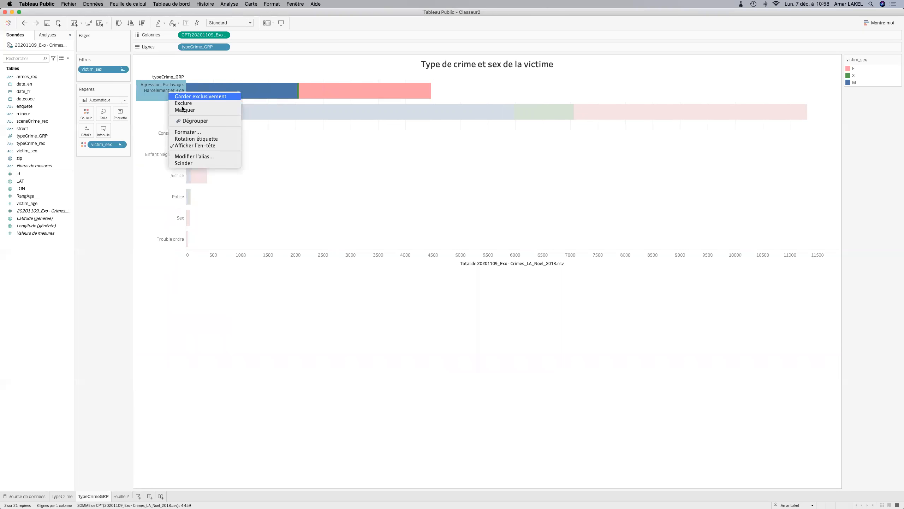
click(186, 156)
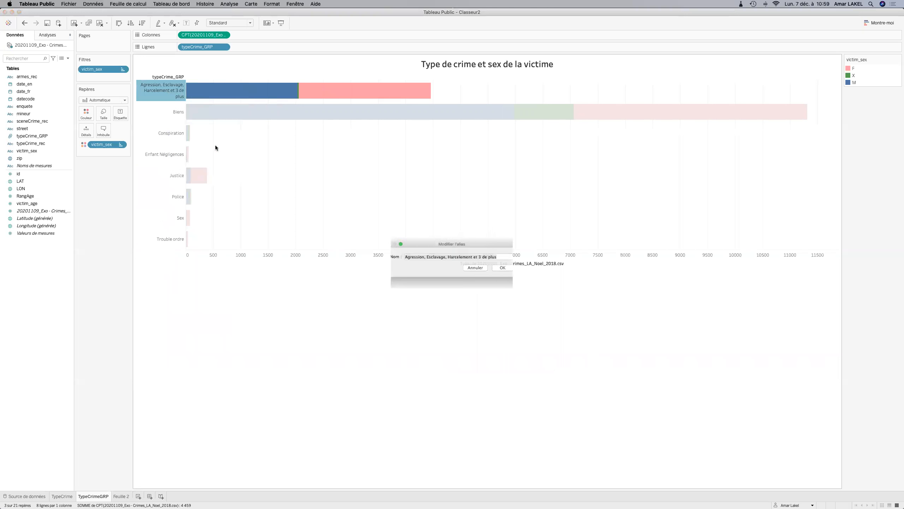
text(Personnes)
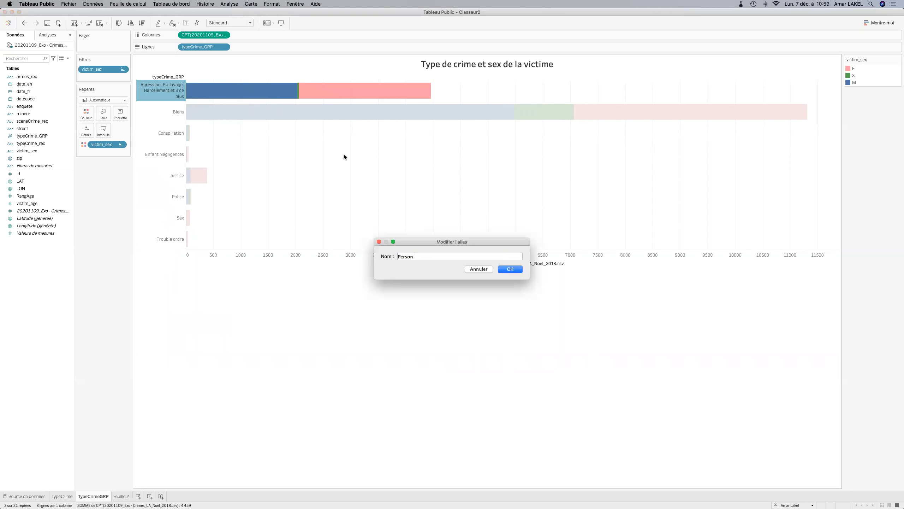
click(510, 269)
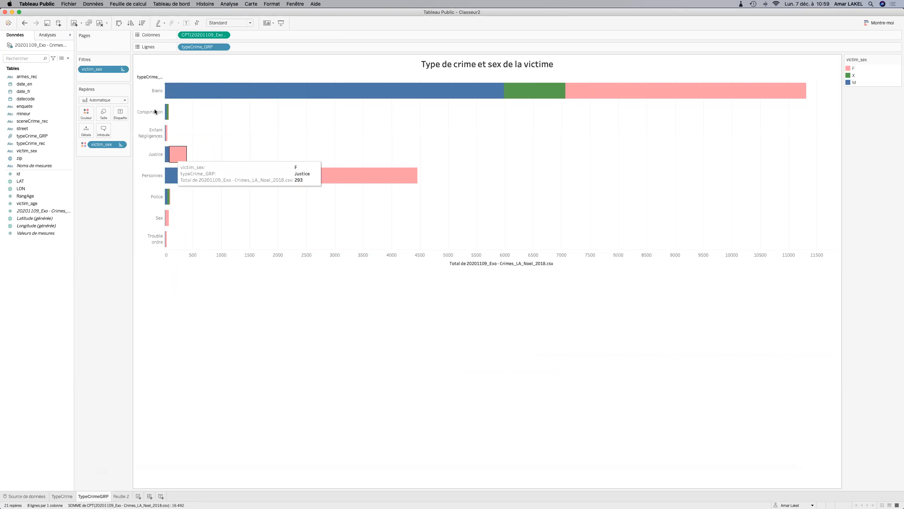
Group the crime types Conspiration, Justice, Police and Trouble ordre into one category.
super+click(152, 156)
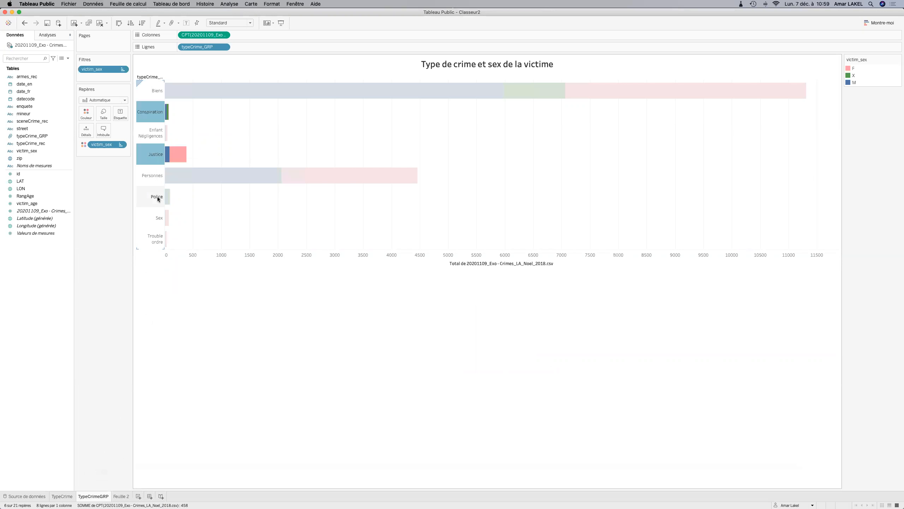
super+click(159, 198)
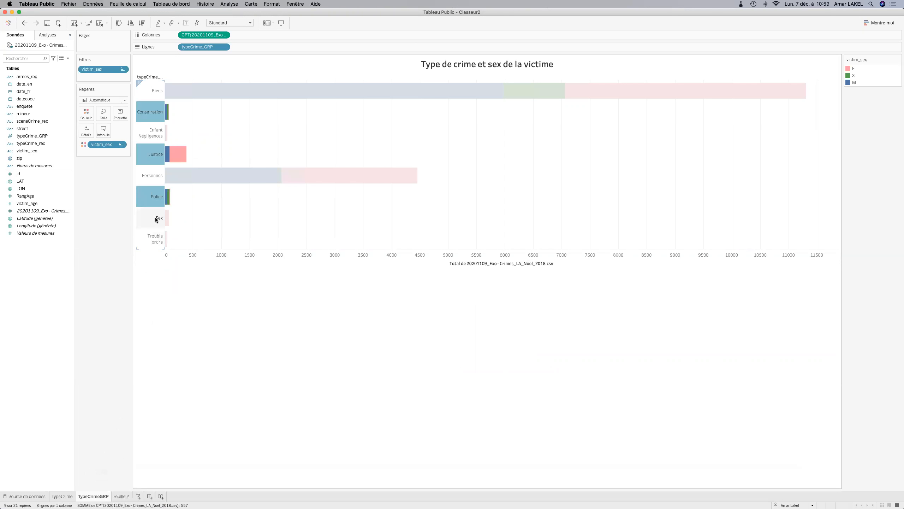
super+click(154, 242)
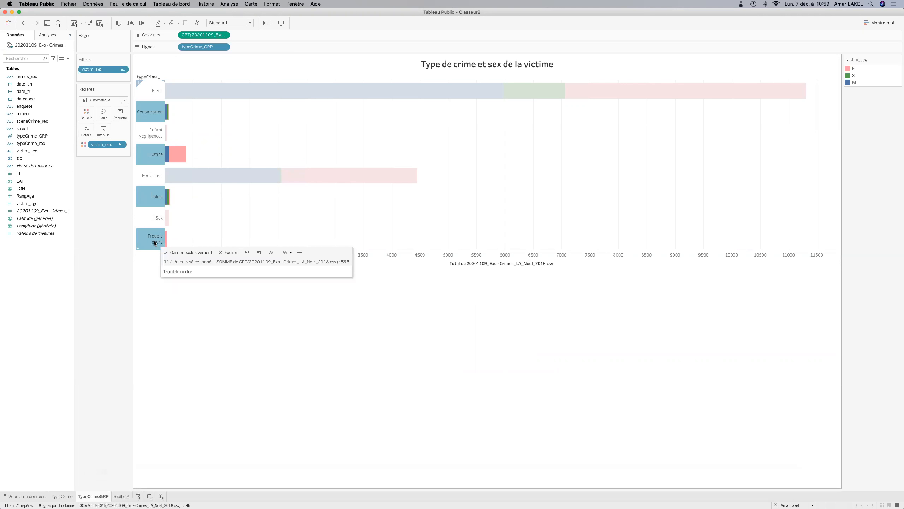
right_click(154, 242)
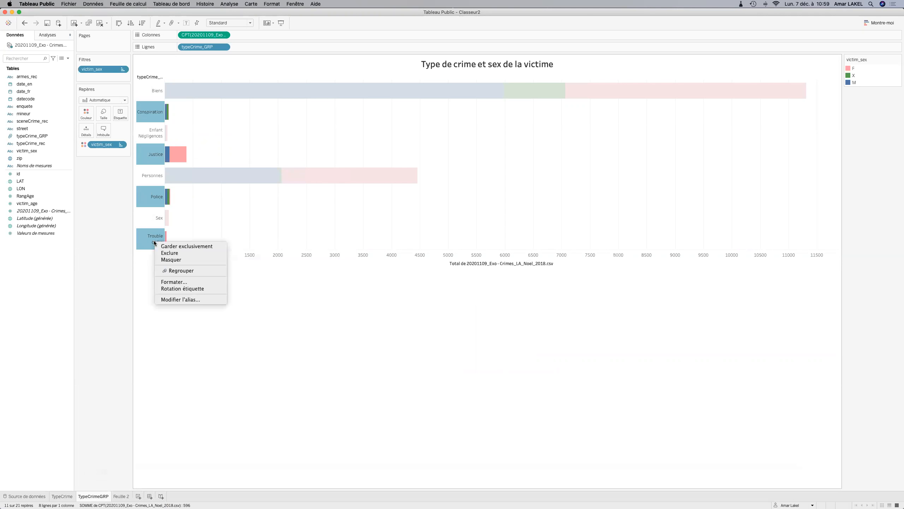
click(164, 269)
Set the alias of the grouped Conspiration, Justice, Police category to Ordre Public.
right_click(155, 114)
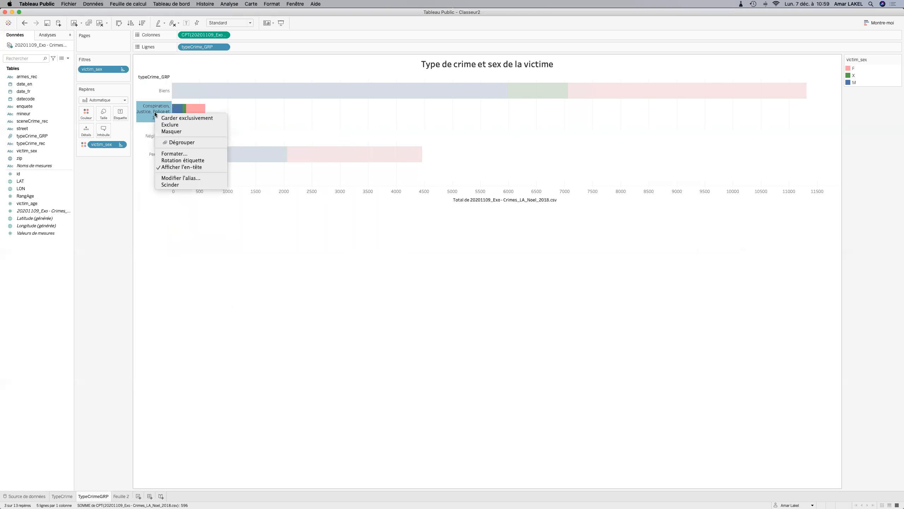
click(166, 178)
text(O)
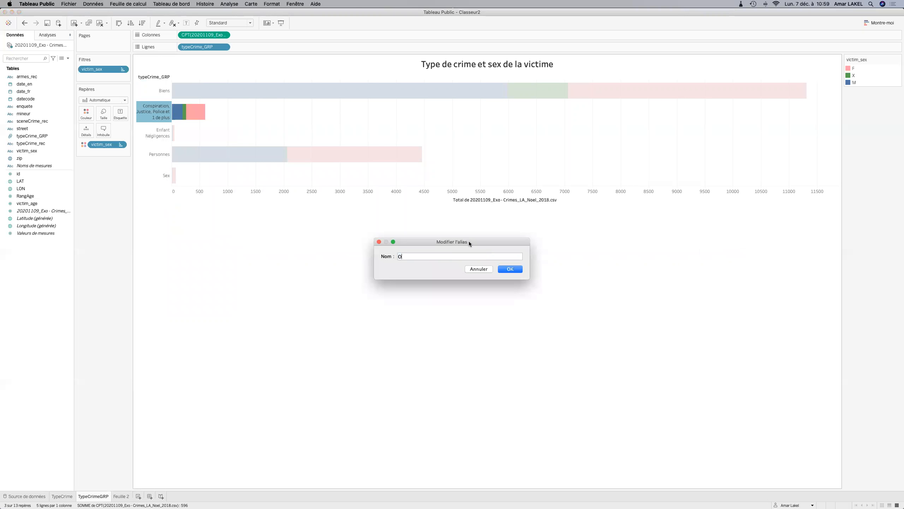
text(rdre Public)
click(509, 269)
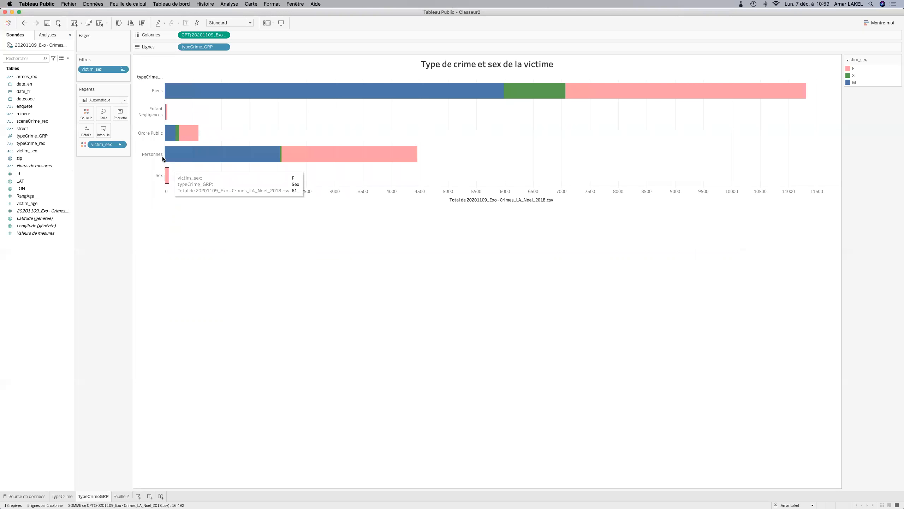
Merge the Sex crime type into the Ordre Public category and sort the categories in descending order of crime count.
click(62, 497)
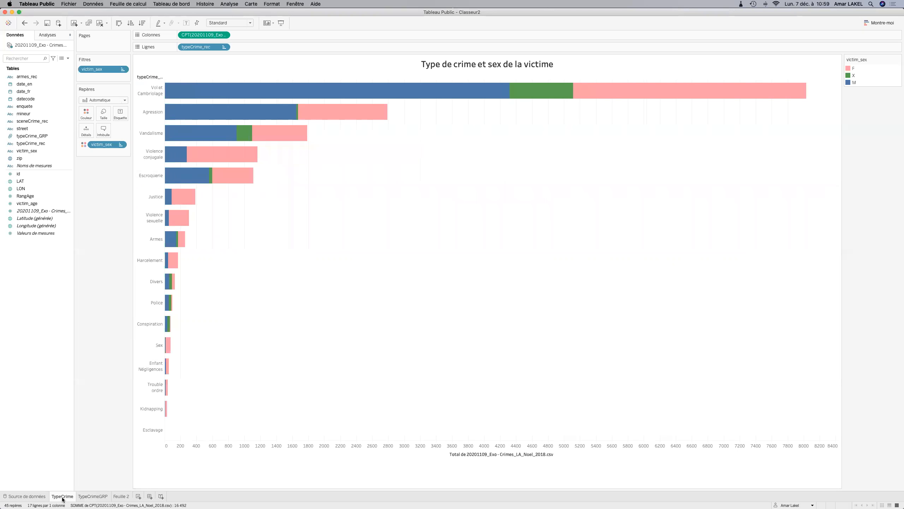
click(85, 497)
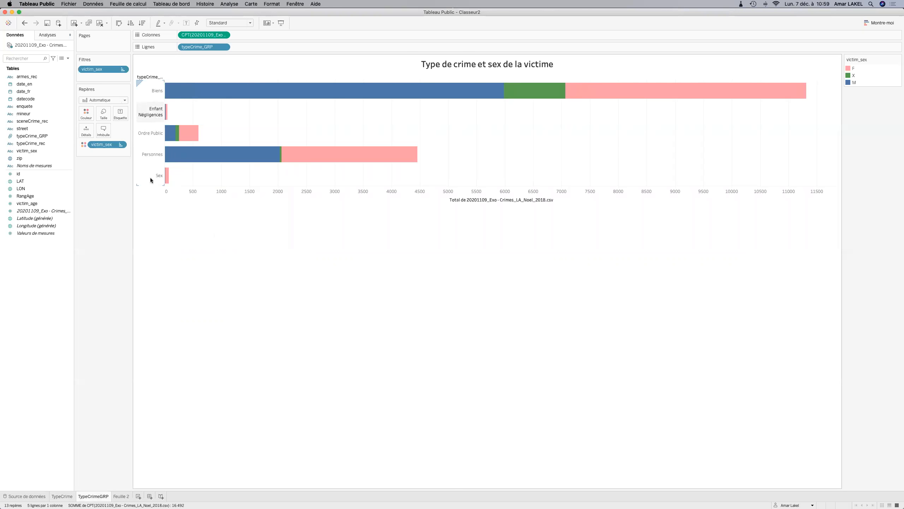
click(150, 136)
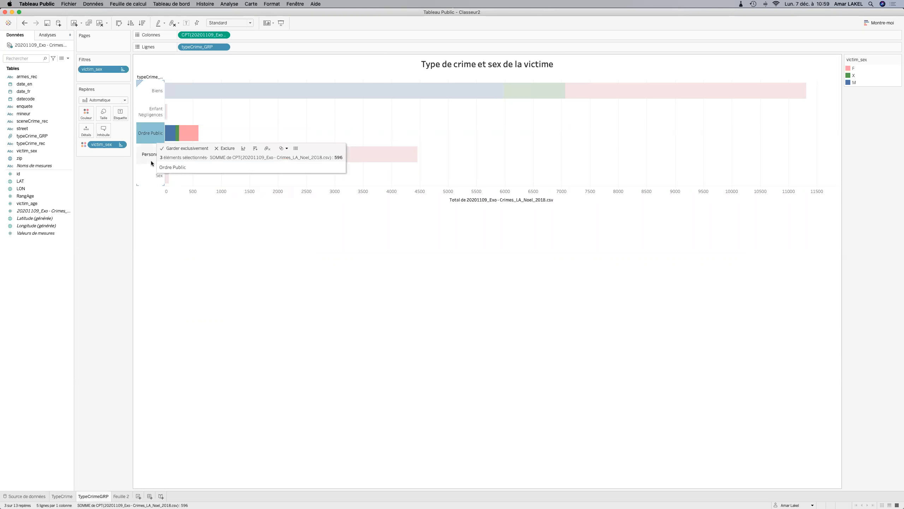
click(150, 179)
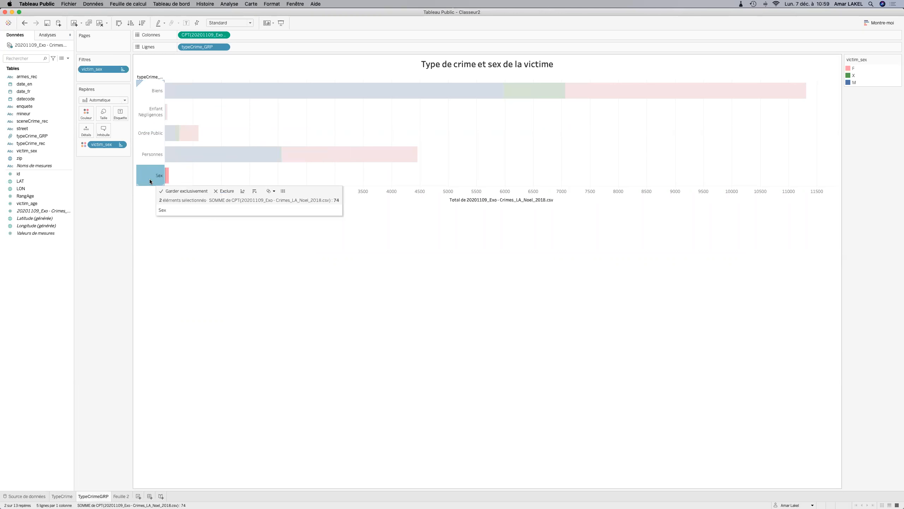
super+click(146, 134)
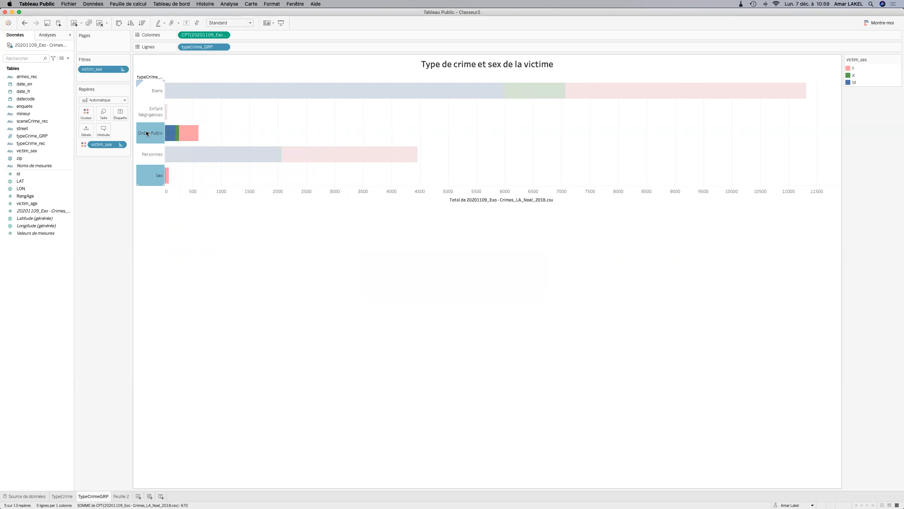
right_click(147, 133)
click(173, 151)
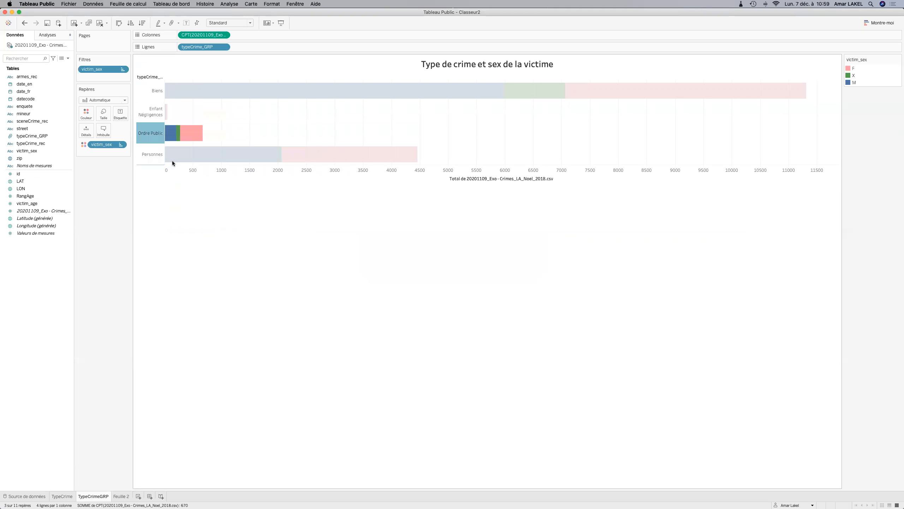
click(174, 210)
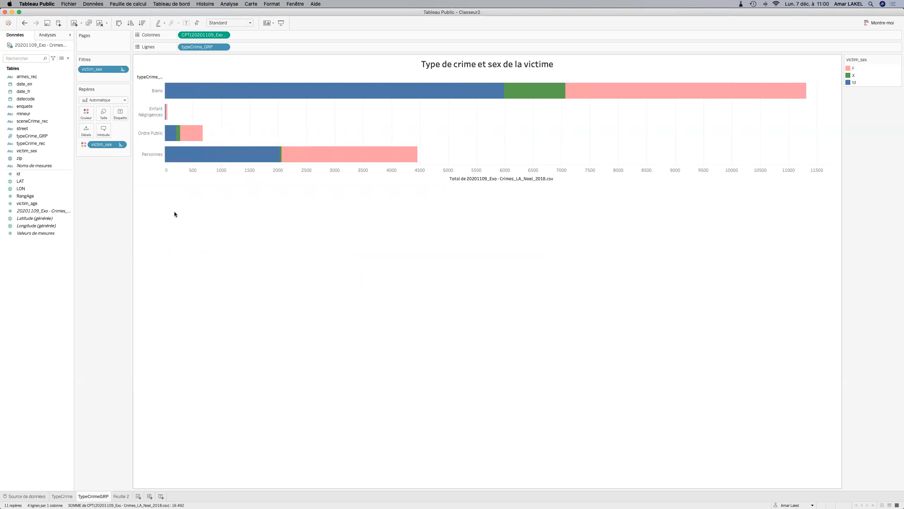
click(142, 24)
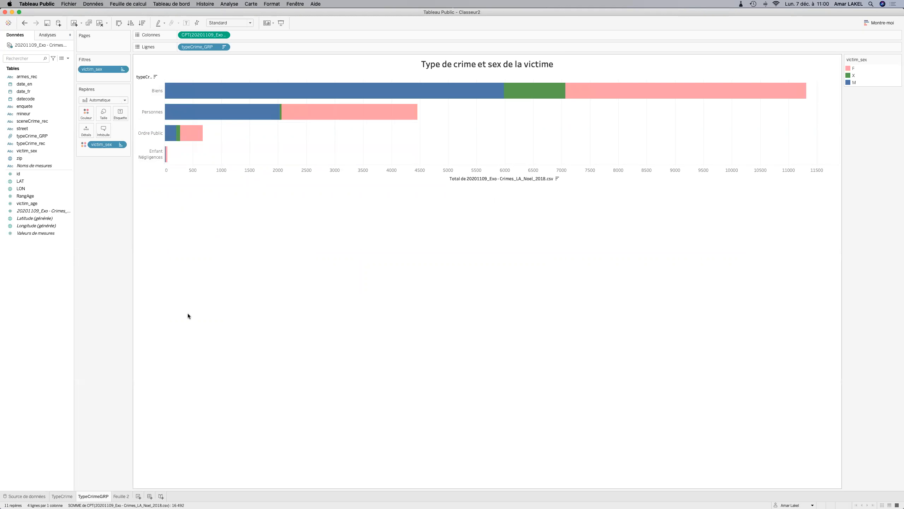
Merge the Enfant Négligences crime type into the Personnes category.
click(152, 113)
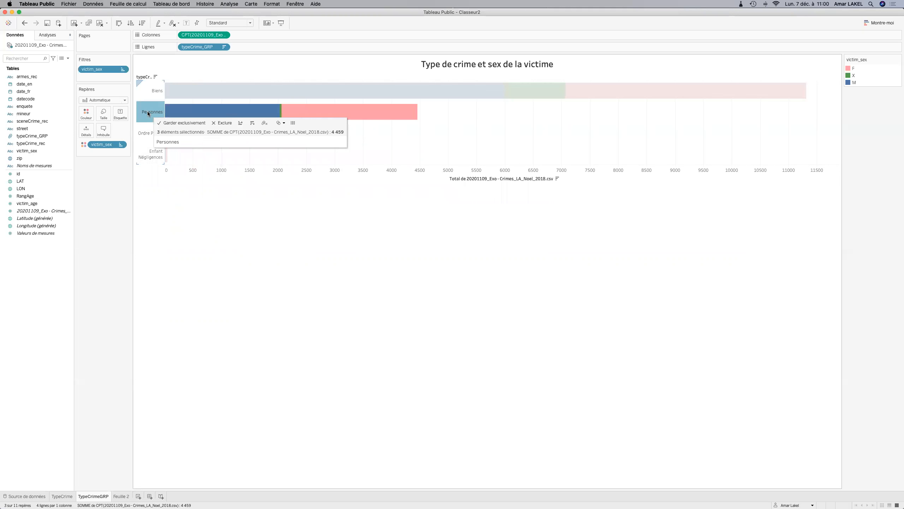
shift+click(147, 153)
click(147, 153)
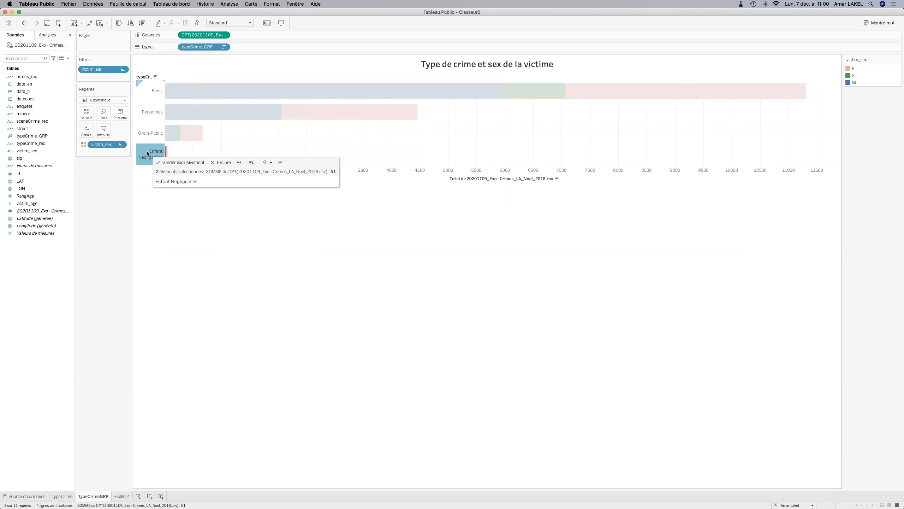
super+click(146, 118)
right_click(146, 120)
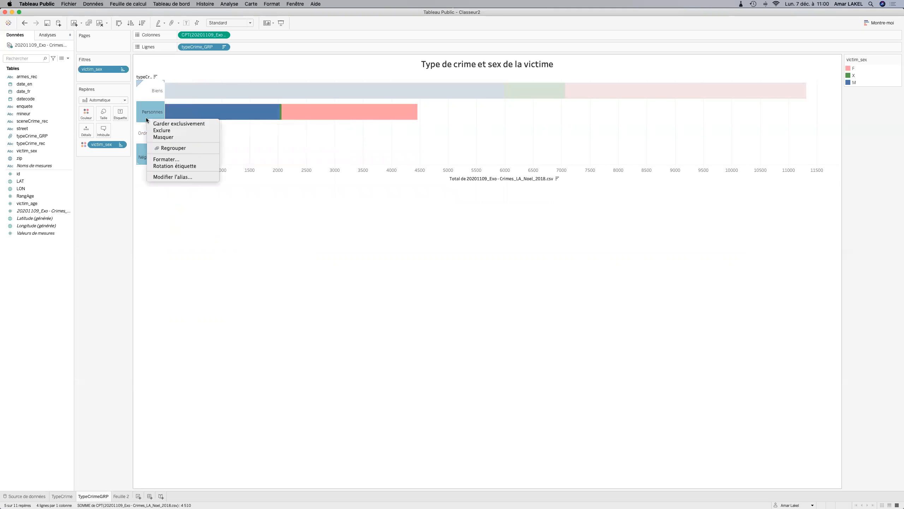
click(171, 146)
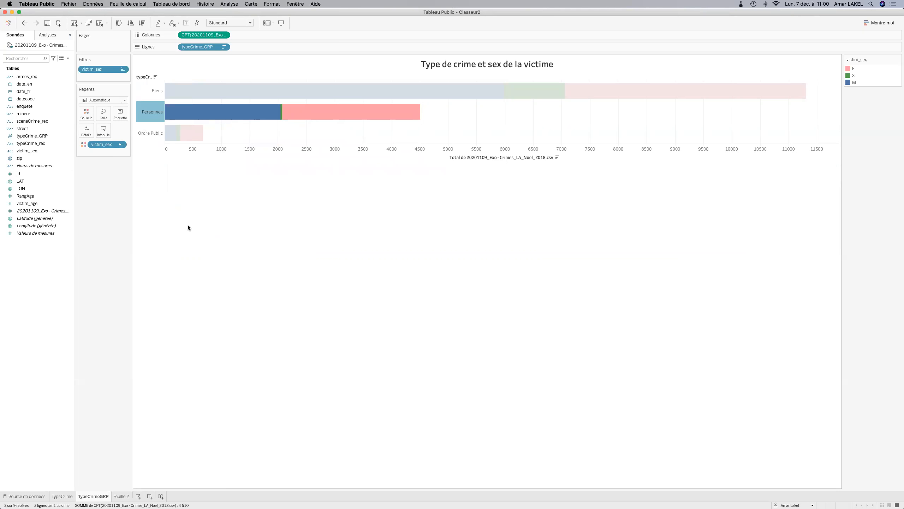
click(188, 227)
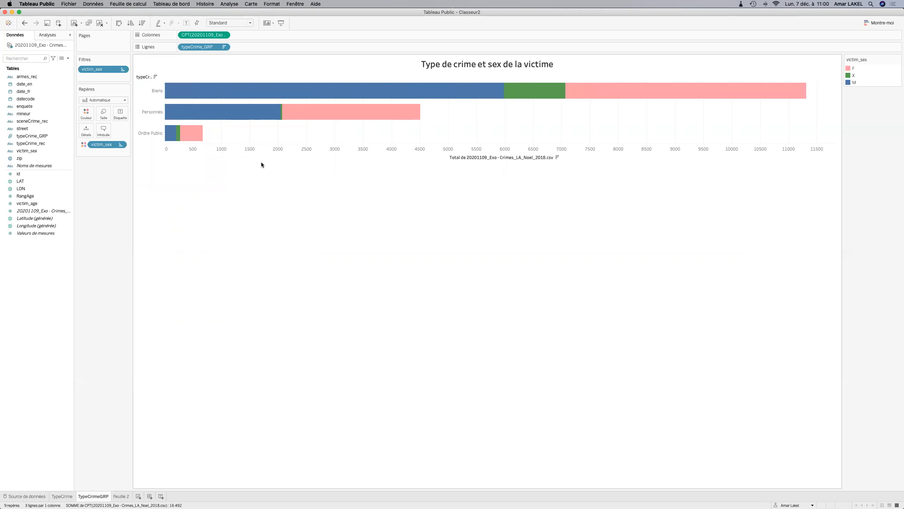
Enlarge the chart's row height and label the bar segments with the 20201109_Exo - Crimes_LA_Noel_2018.csv count.
drag(261, 162, 270, 384)
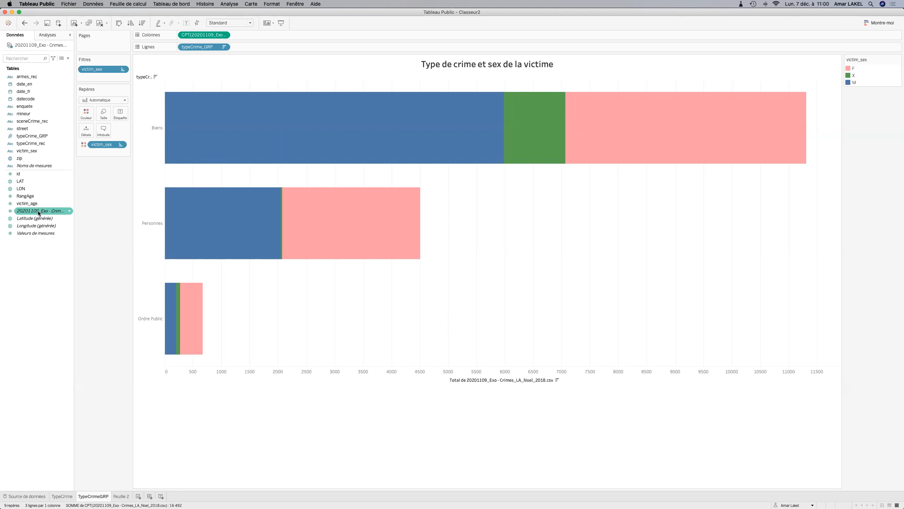
drag(38, 211, 121, 113)
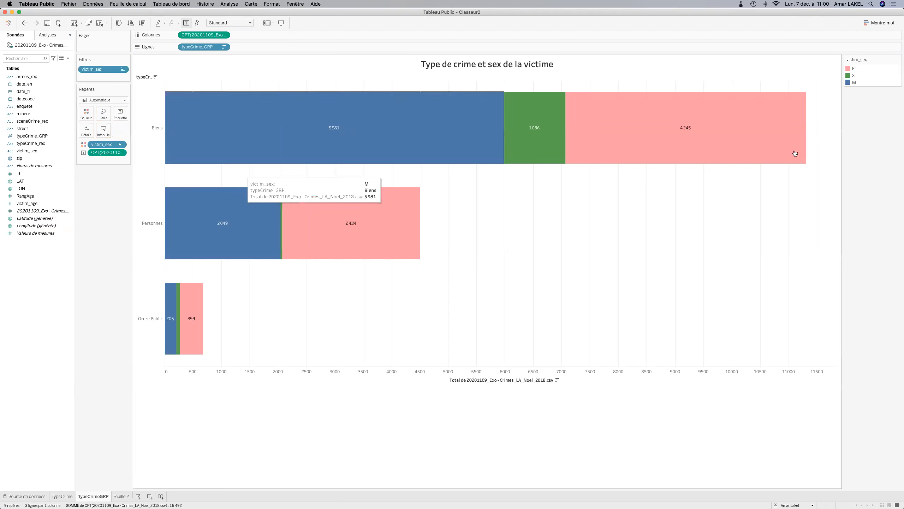
Set the alias of the victim_sex value F to Femmes.
click(854, 69)
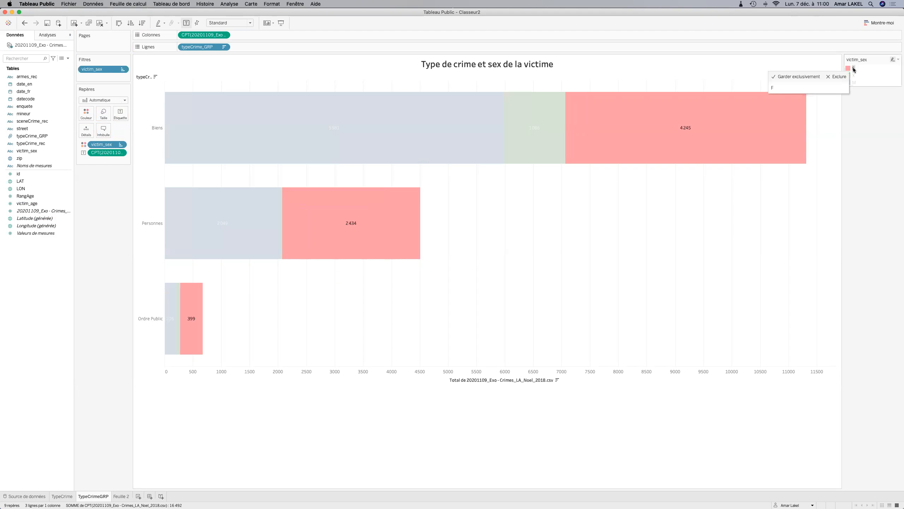
right_click(854, 69)
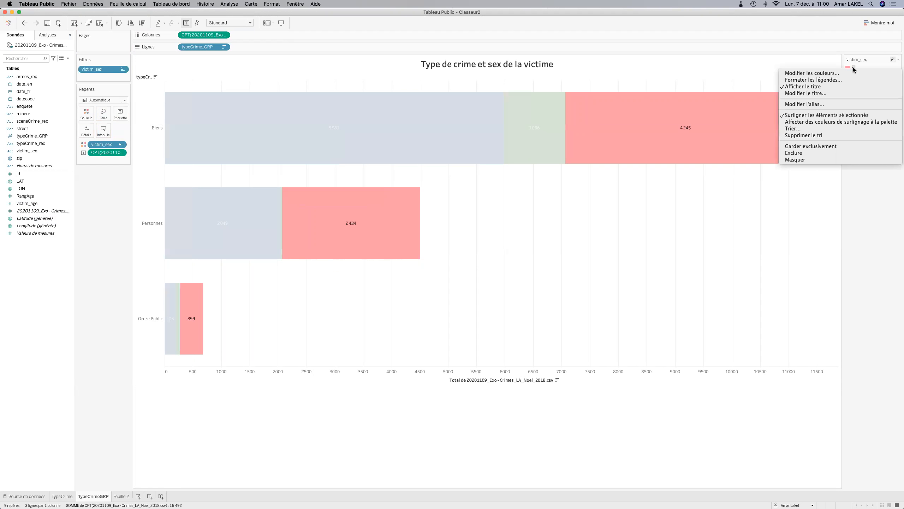
click(831, 104)
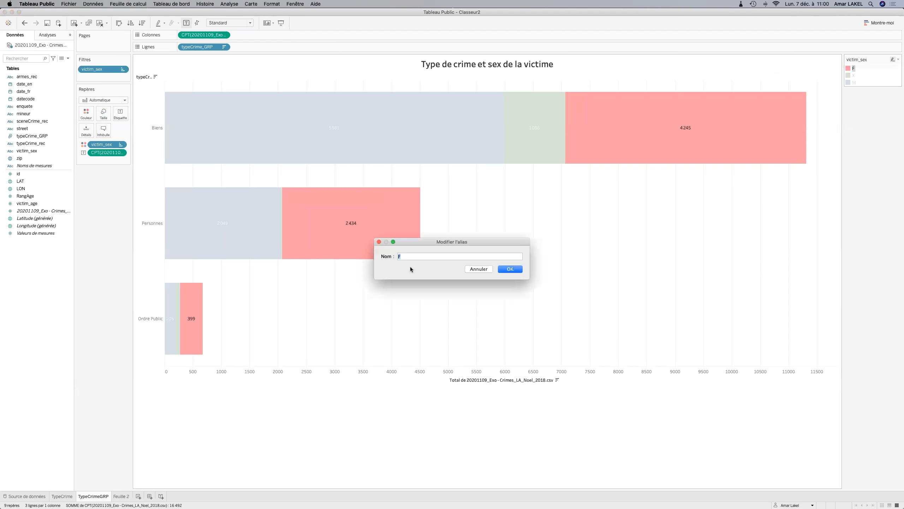
text(Femmes)
click(510, 269)
Set the alias of the victim_sex value X to Trans.
click(856, 76)
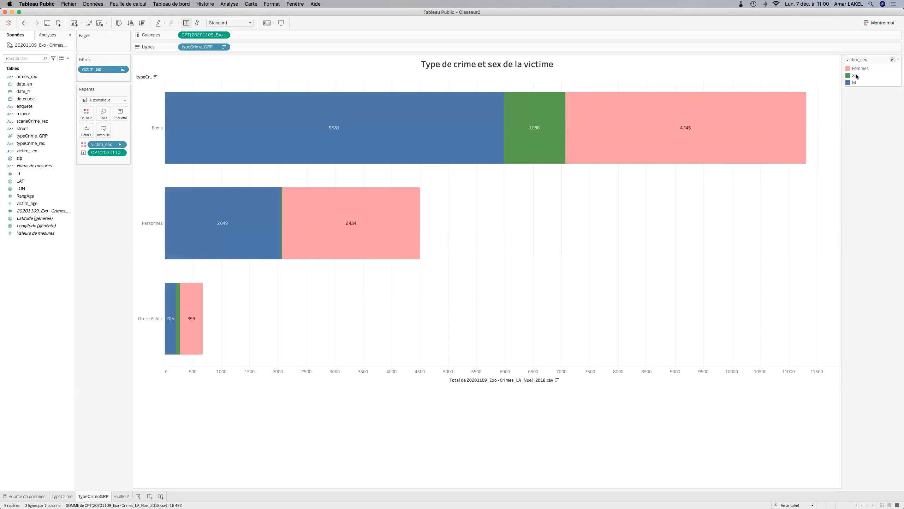
right_click(856, 76)
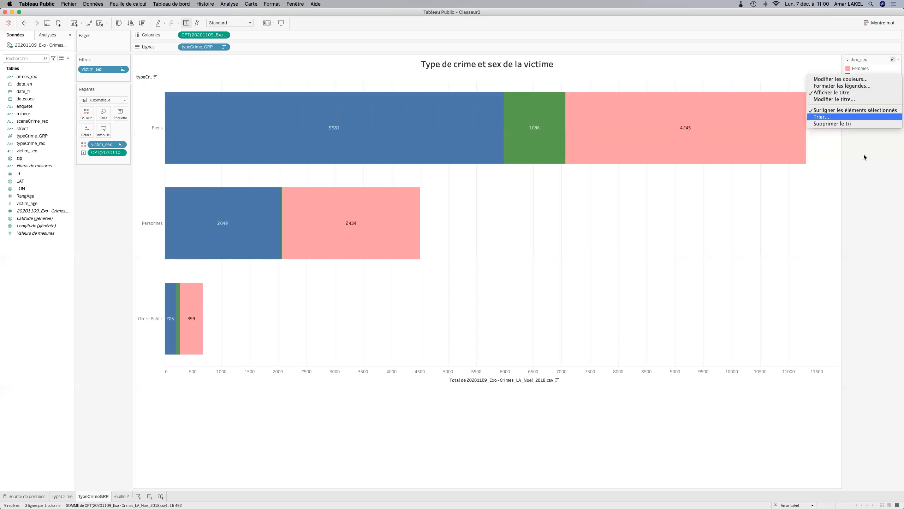
click(856, 186)
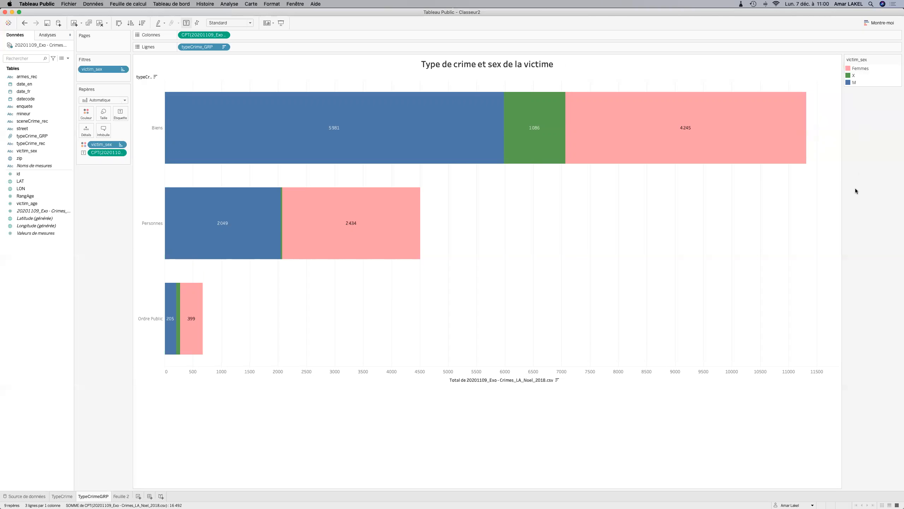
click(854, 75)
right_click(854, 75)
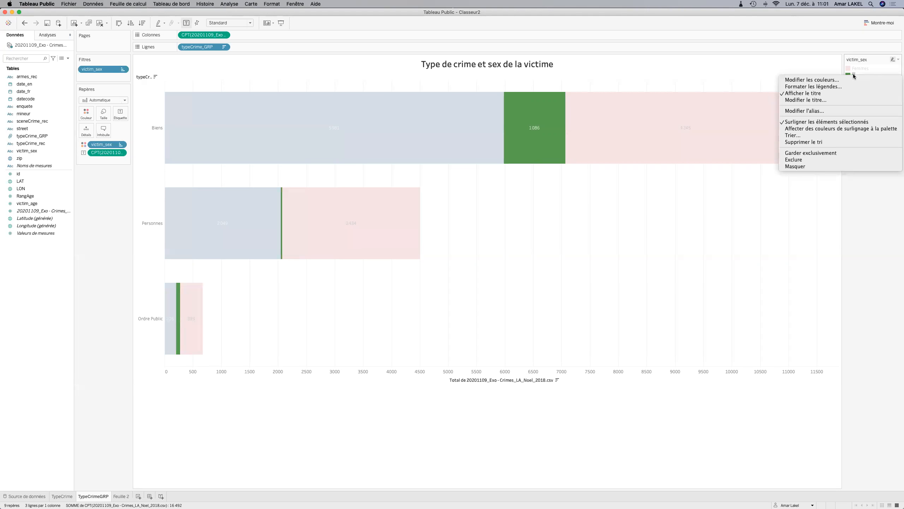
click(819, 110)
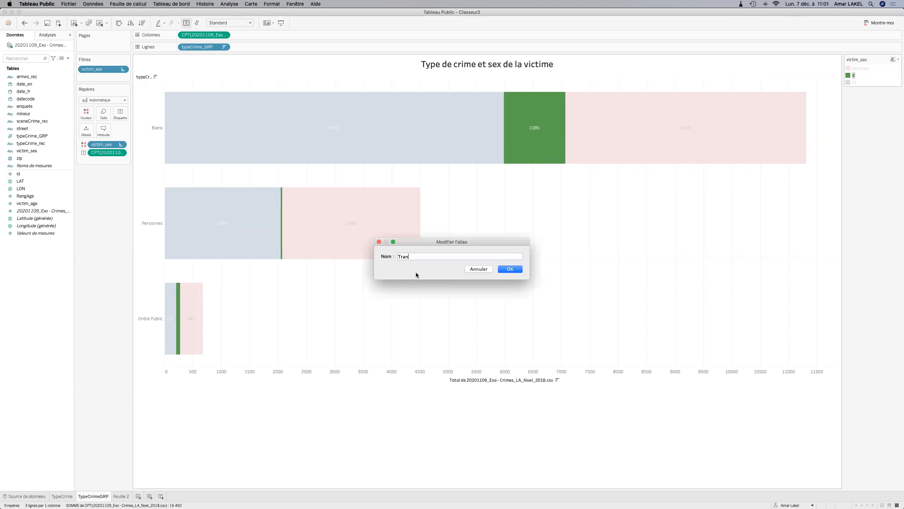
click(504, 268)
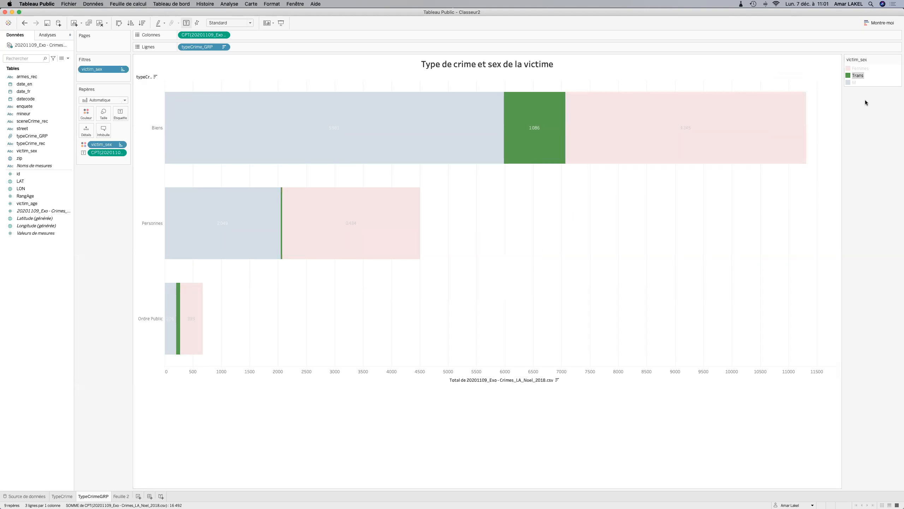
Set the alias of the victim_sex value M to Mâle.
click(861, 115)
click(852, 82)
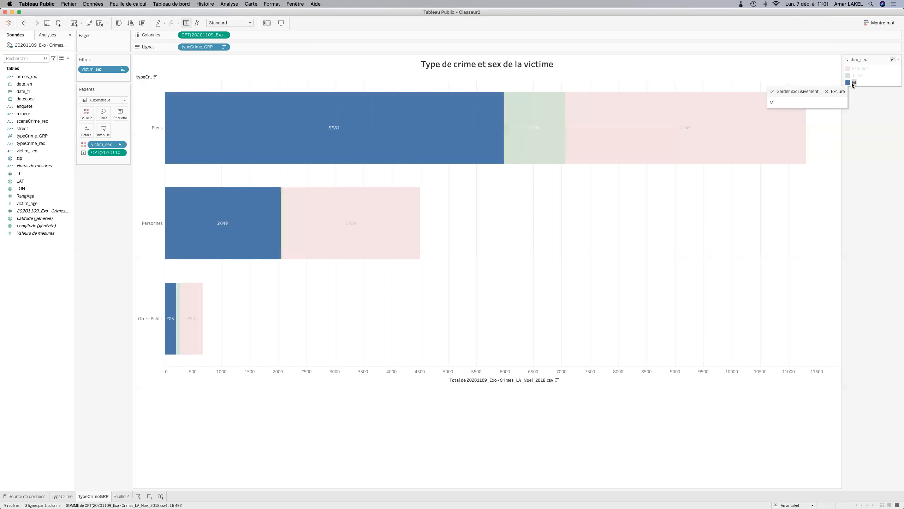
right_click(852, 82)
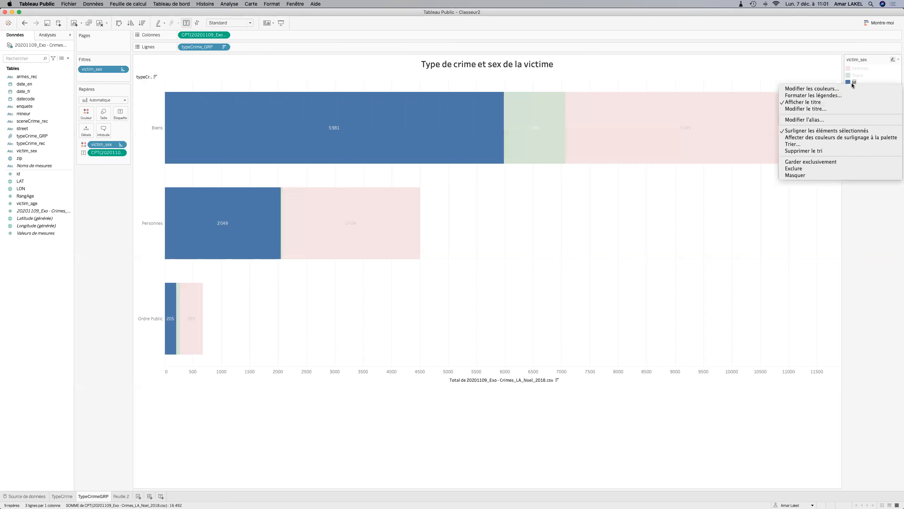
click(818, 119)
click(414, 258)
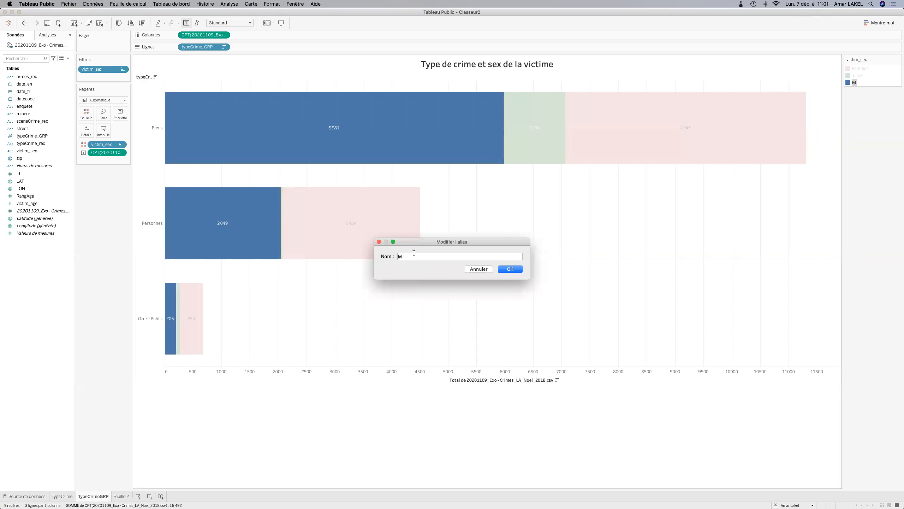
text(âle)
key(Return)
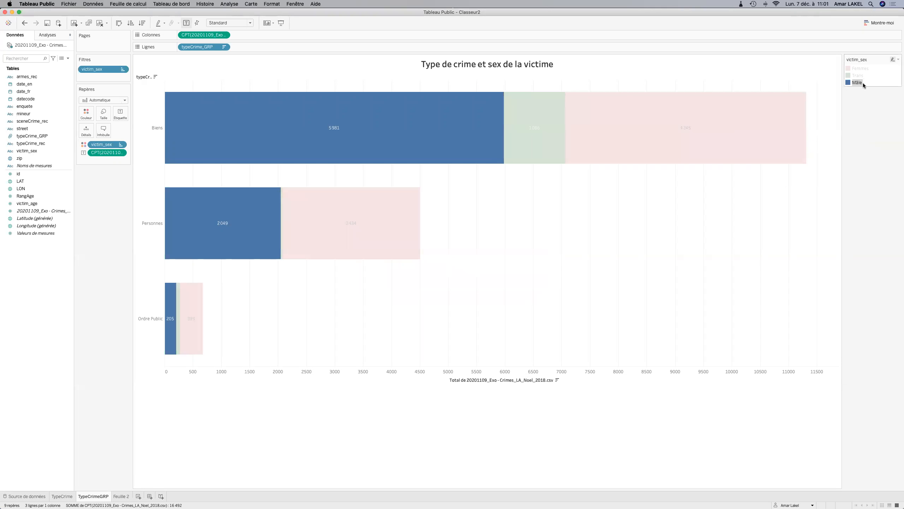
Make the Mâle alias in the victim_sex legend plural: Mâles.
double_click(863, 83)
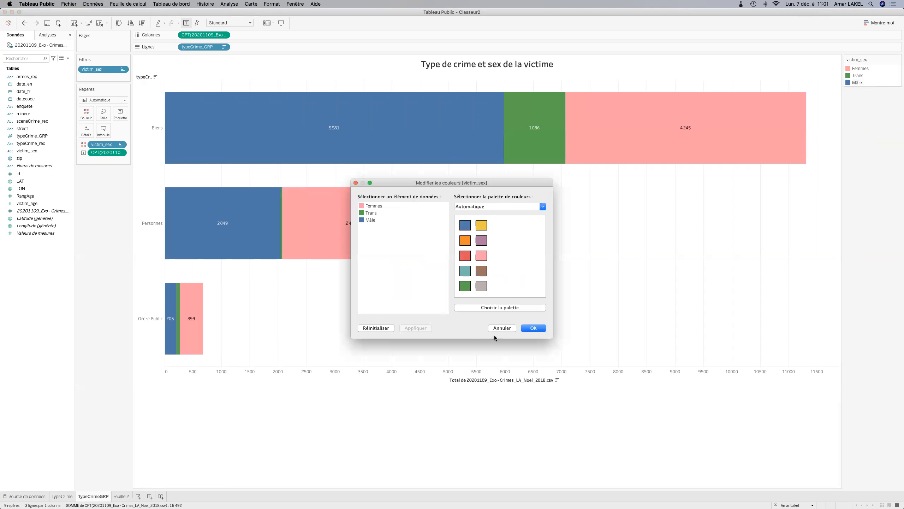
click(497, 330)
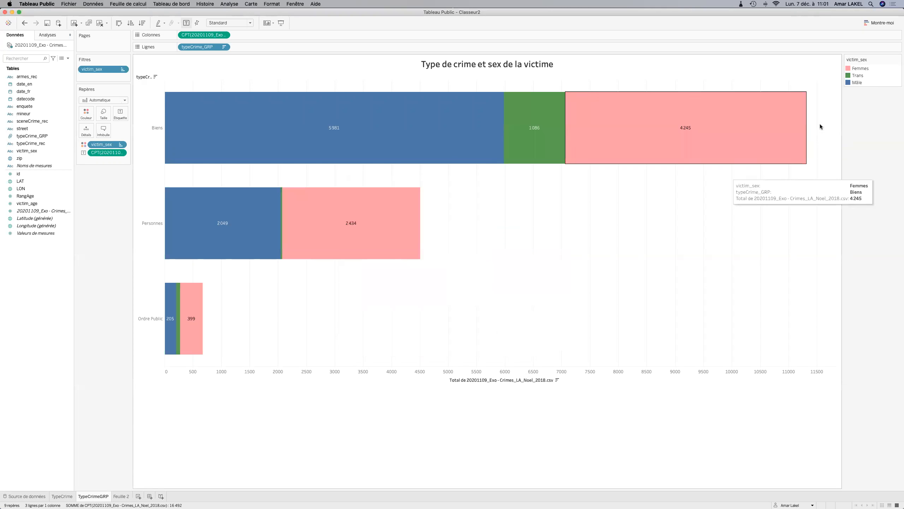
right_click(853, 82)
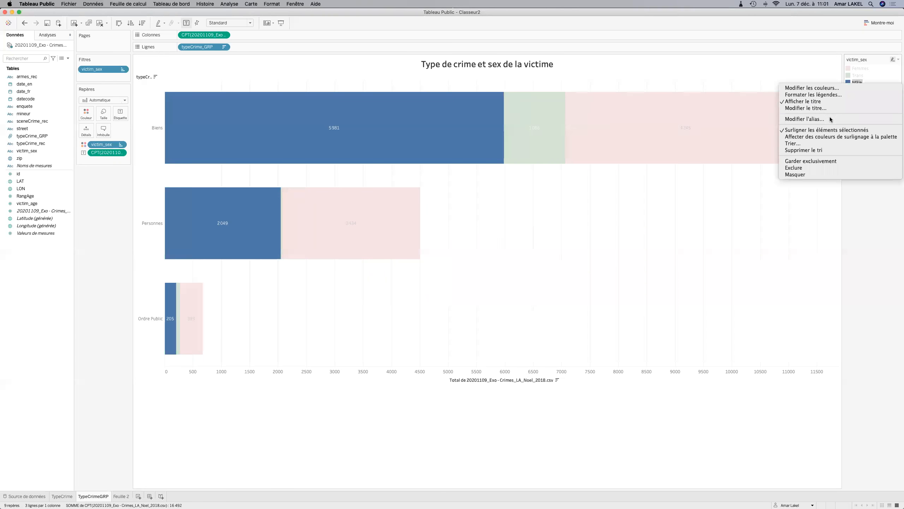
click(830, 118)
click(423, 257)
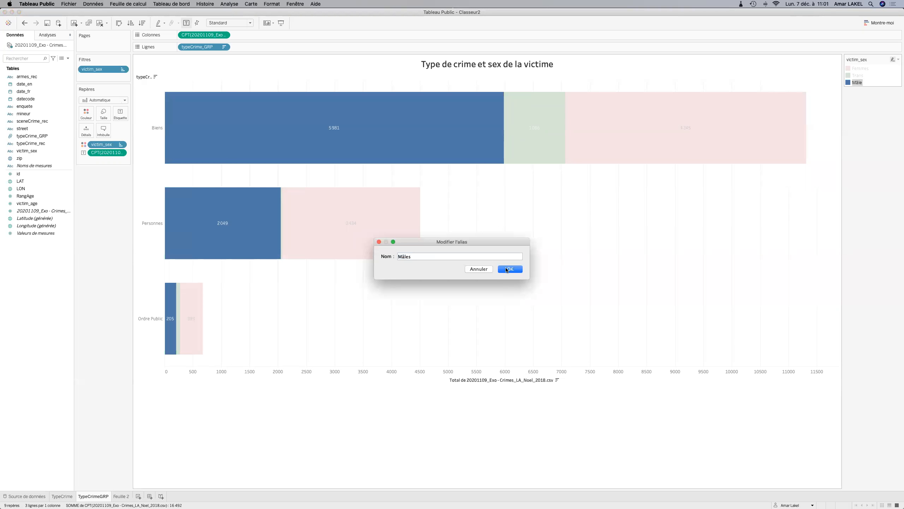
text(s)
click(509, 268)
click(347, 445)
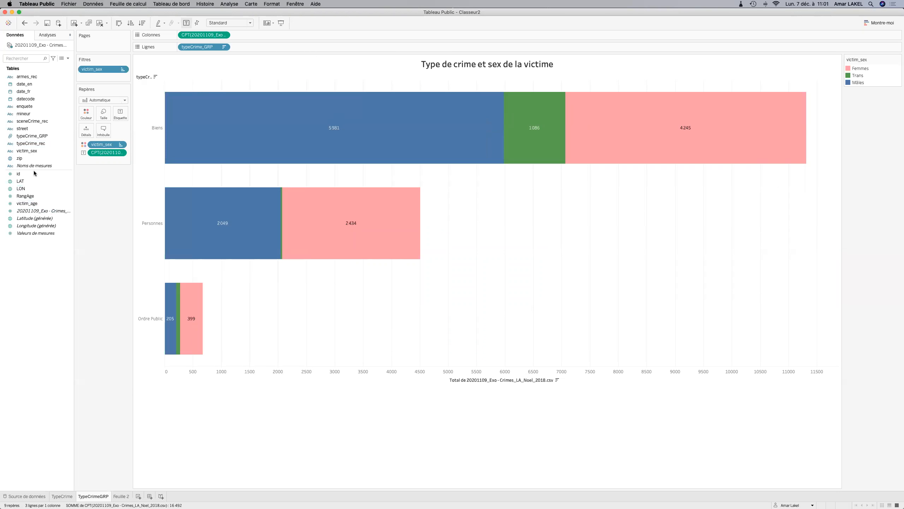
Add victim_sex to the bar segment labels and place it above the count.
click(34, 151)
drag(34, 152, 120, 115)
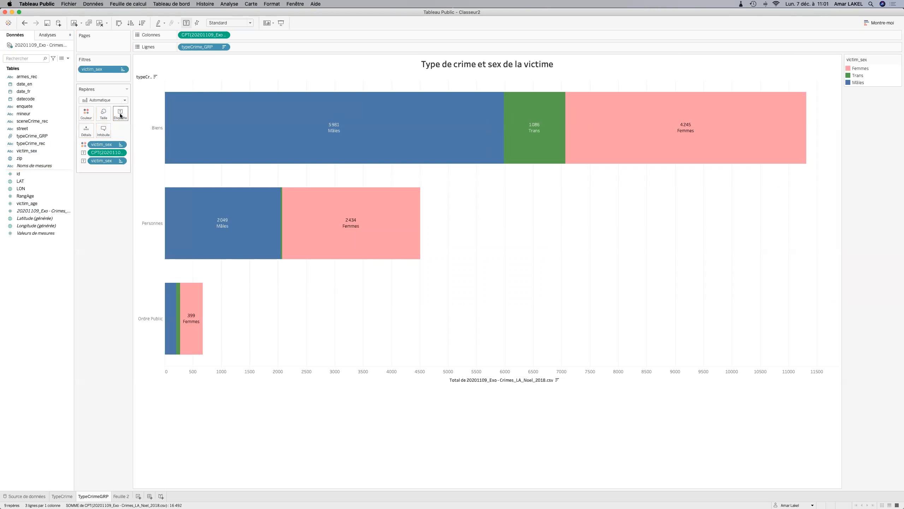
click(95, 161)
drag(94, 161, 95, 150)
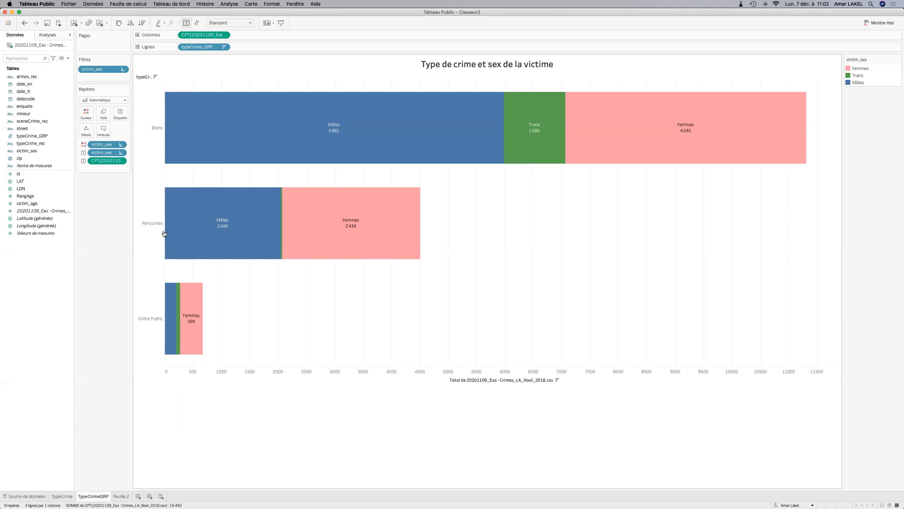
Show the label count as Pourcentage du total, computed using Table (horizontale).
click(122, 160)
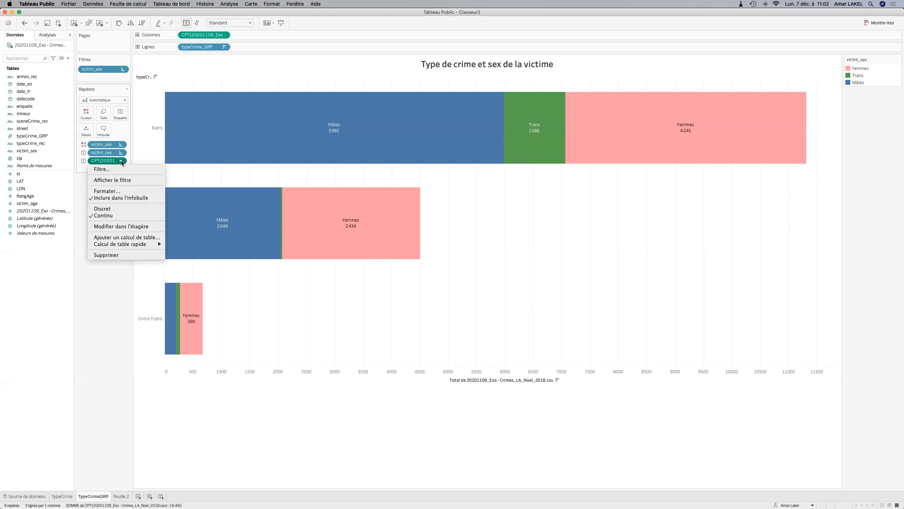
mouse_move(129, 245)
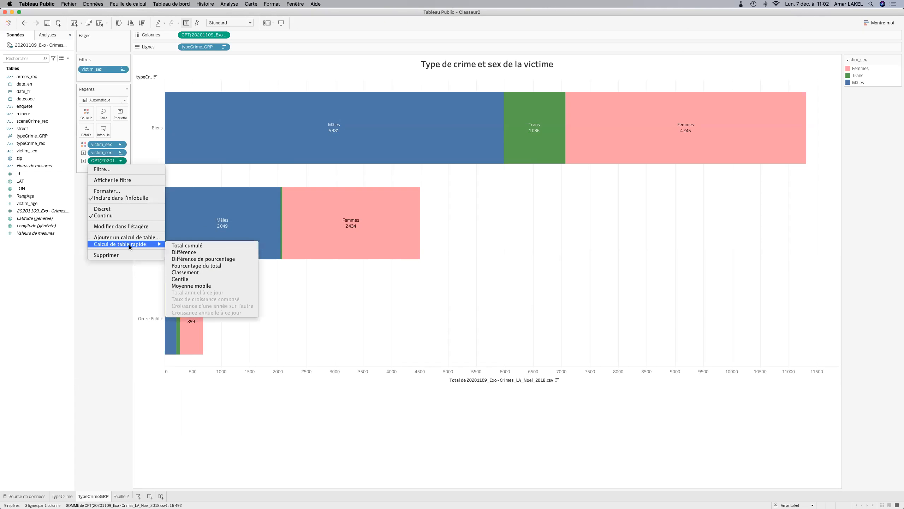
click(197, 267)
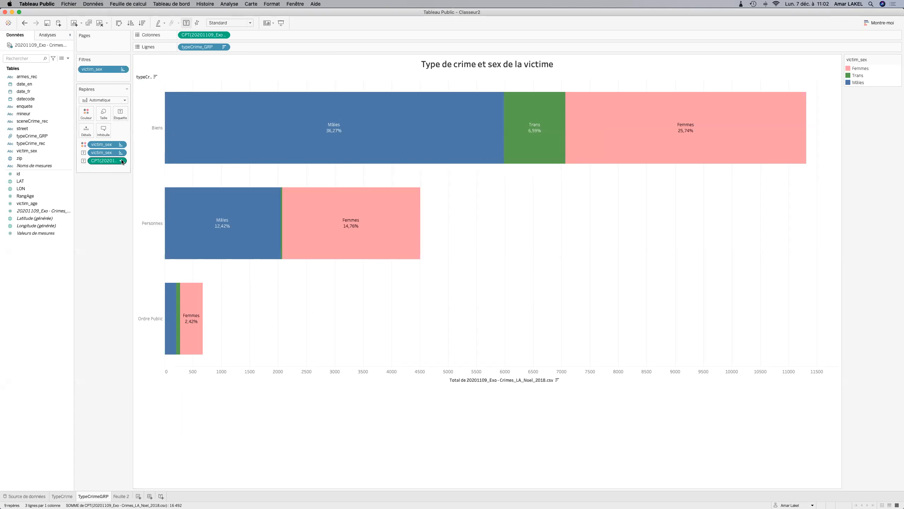
click(122, 161)
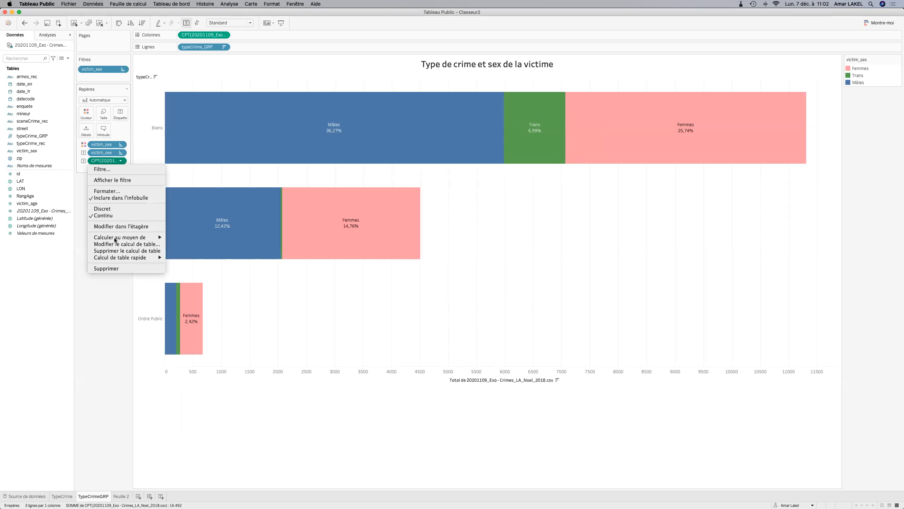
mouse_move(116, 240)
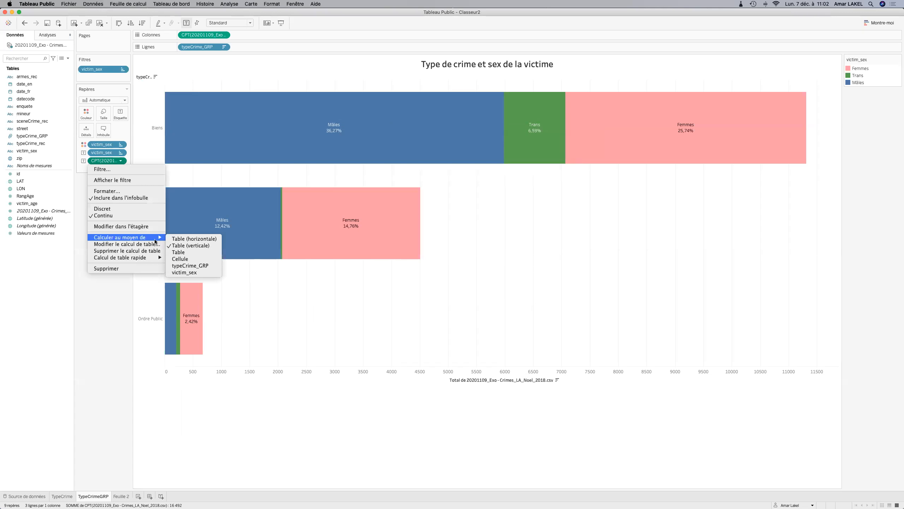
click(174, 241)
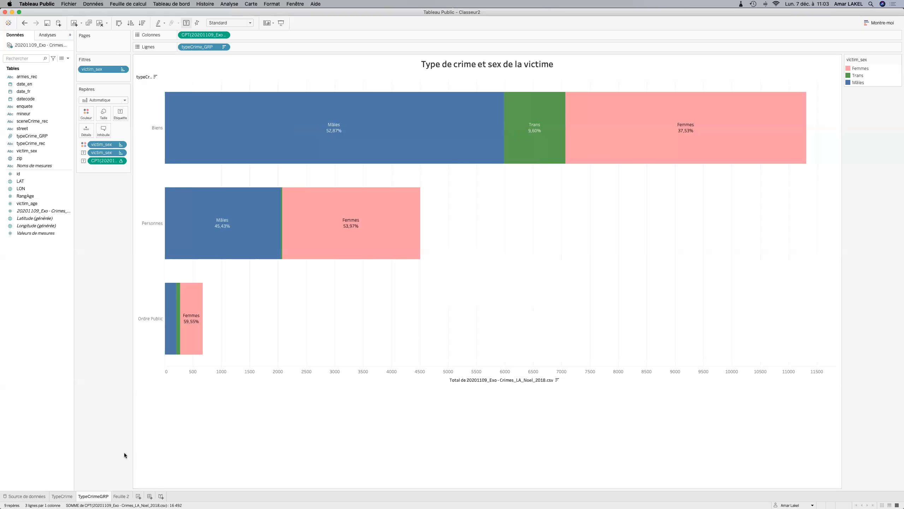
On the Feuille 2 sheet, add victim_age to the rows and aggregate it as Moyenne.
click(122, 497)
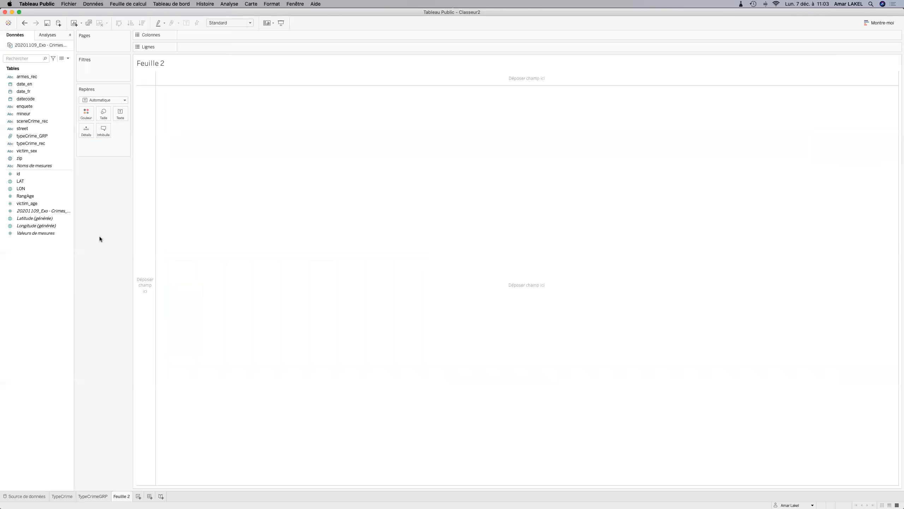
click(27, 205)
drag(28, 206, 228, 45)
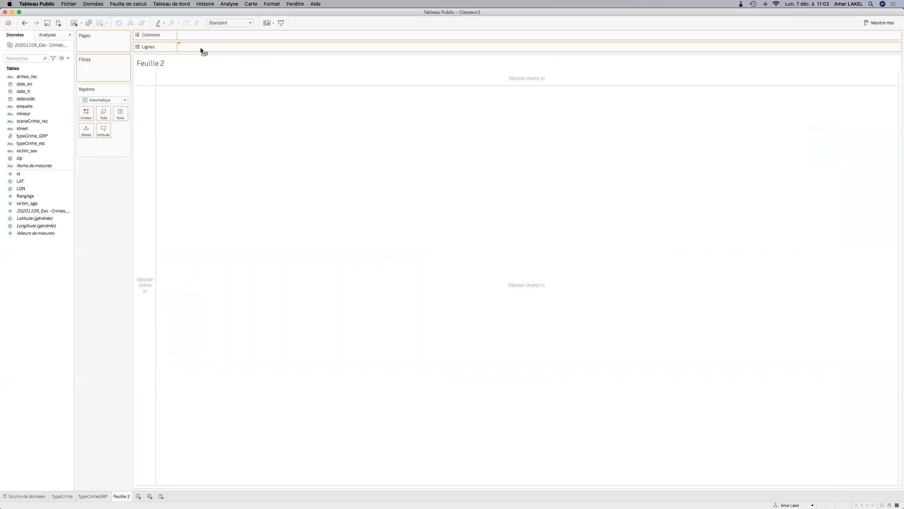
drag(200, 46, 201, 46)
mouse_move(171, 156)
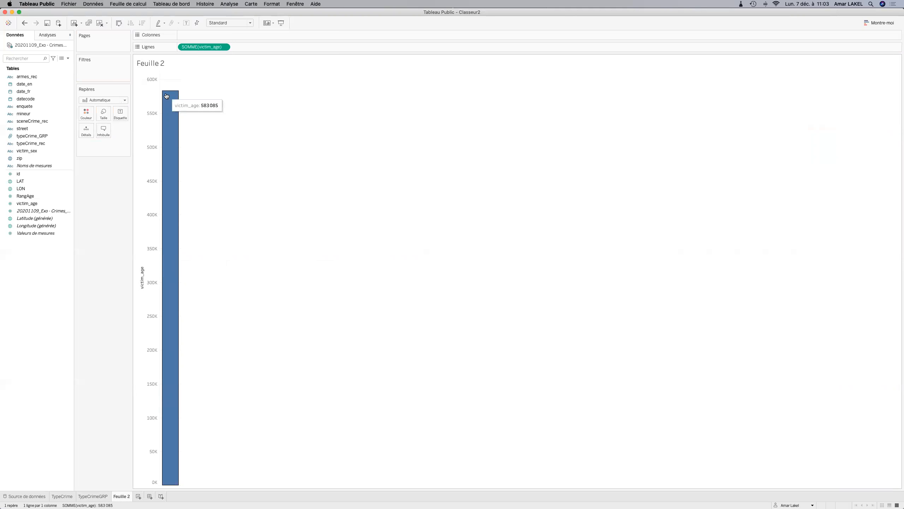
click(224, 47)
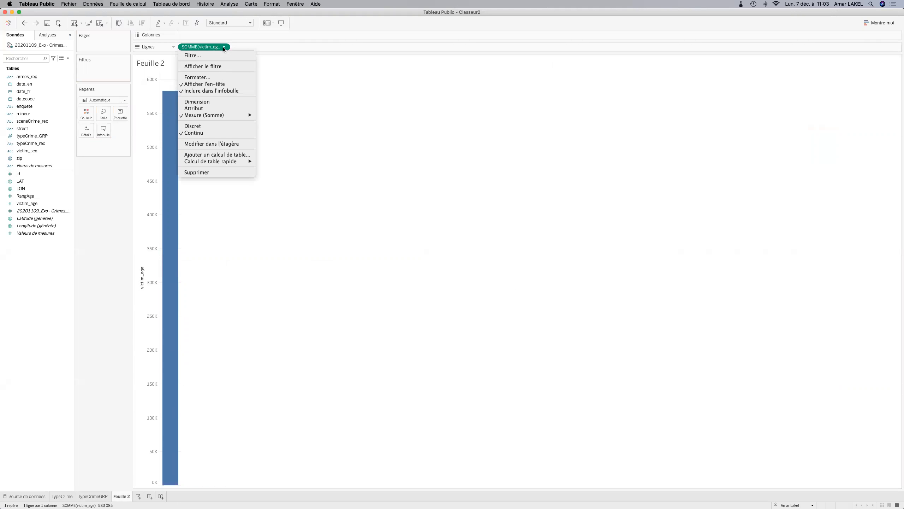
mouse_move(229, 117)
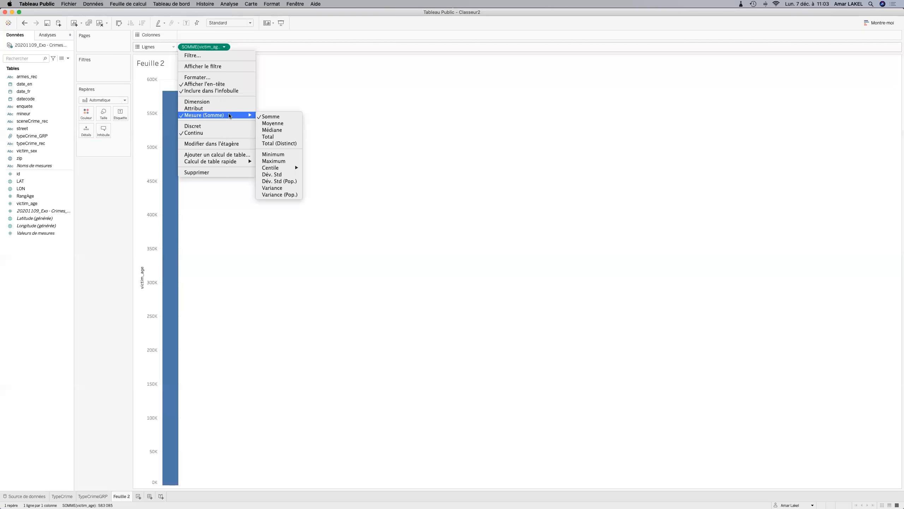
click(285, 123)
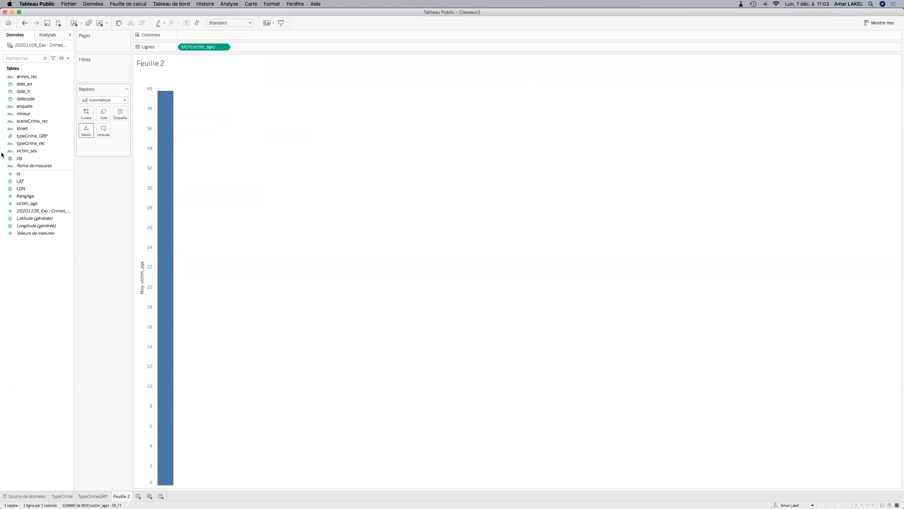
Split the average age by victim_sex in the columns and exclude the NA value.
drag(24, 154, 207, 38)
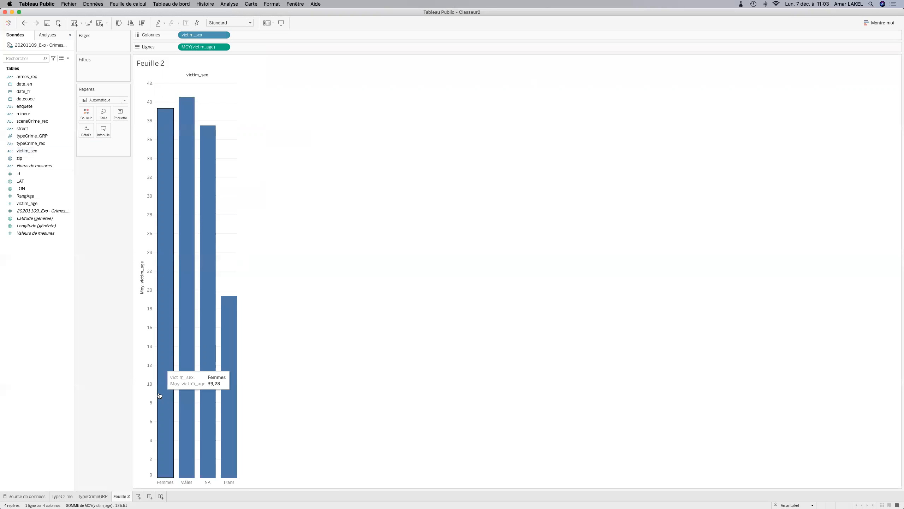
right_click(208, 455)
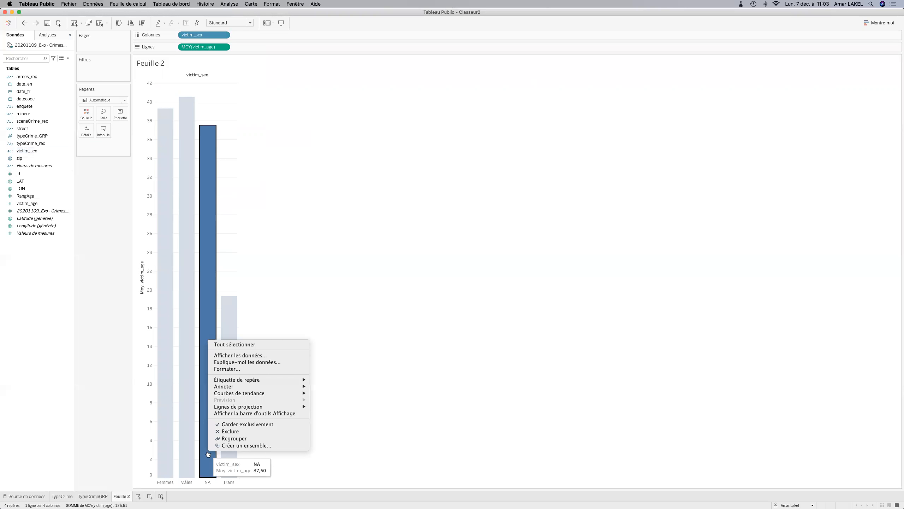
click(229, 431)
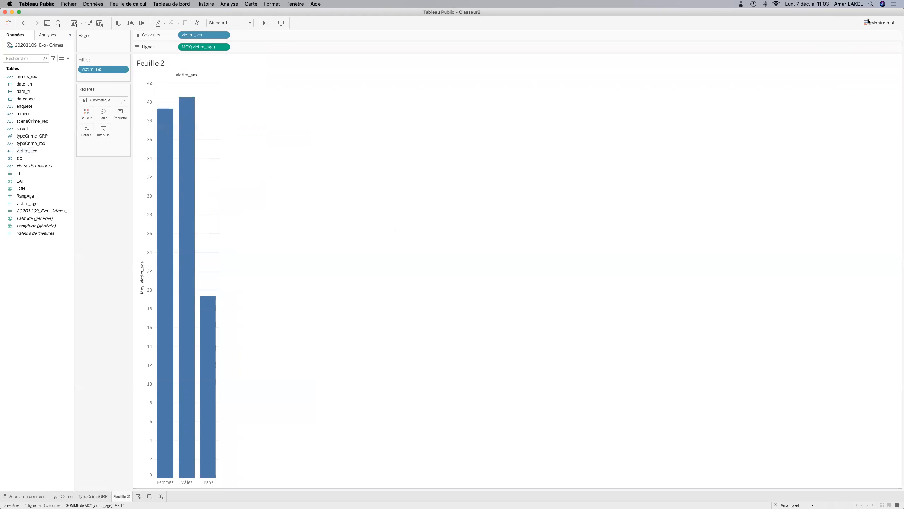
Convert the average age bar chart into a box plot (boîtes à moustaches).
click(883, 23)
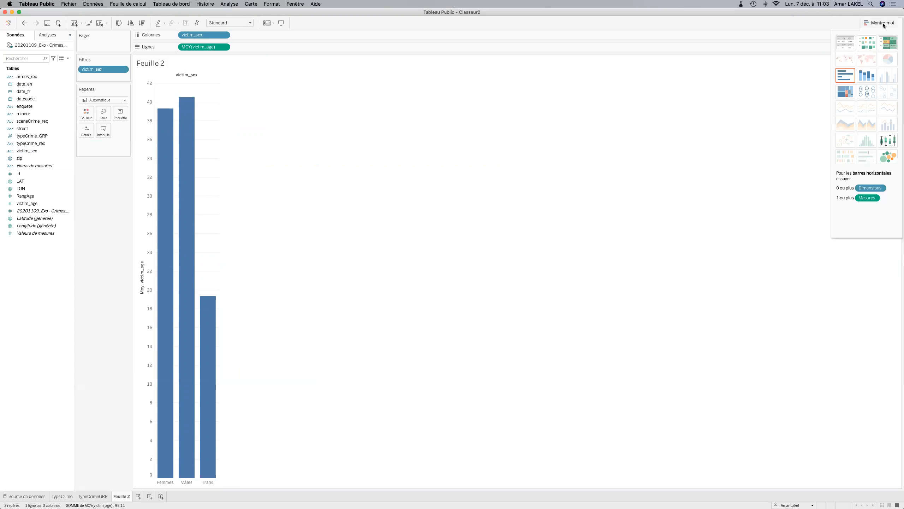
click(885, 141)
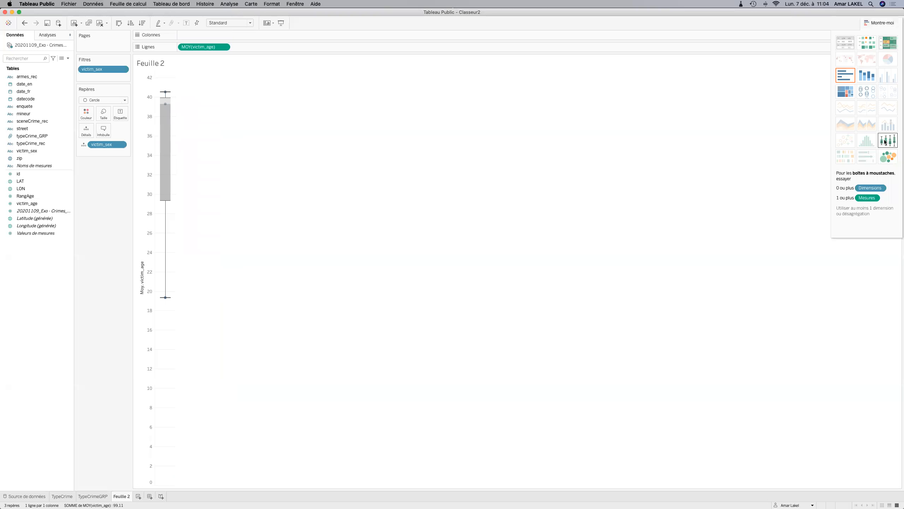
mouse_move(161, 107)
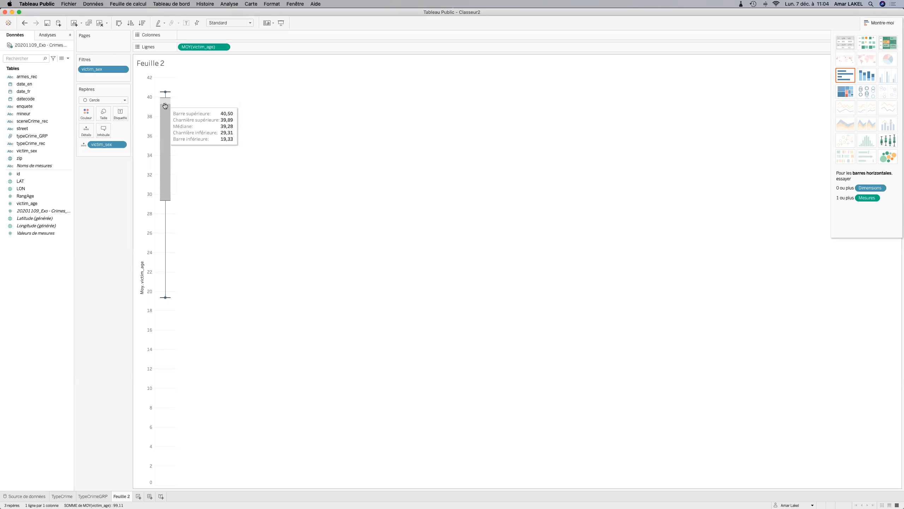
Turn off measure aggregation so the box plot uses individual victim ages, and inspect its quartile values.
click(272, 4)
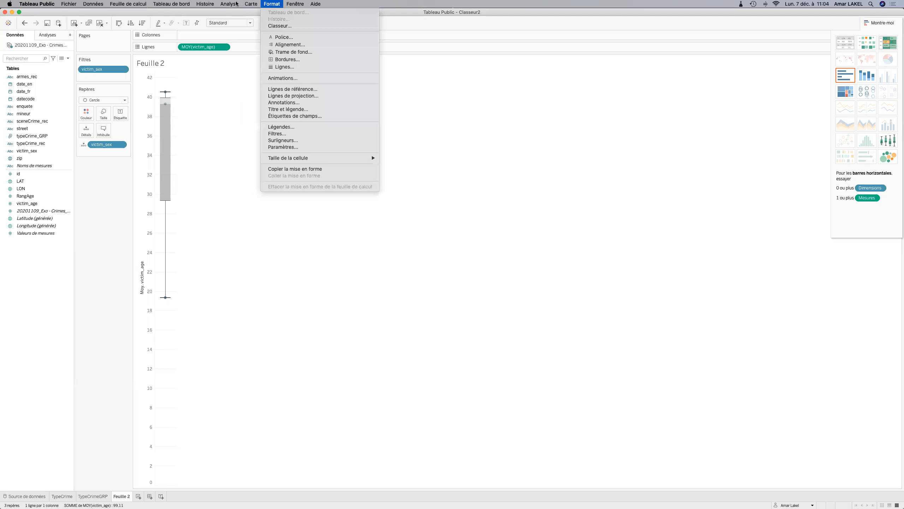
mouse_move(229, 4)
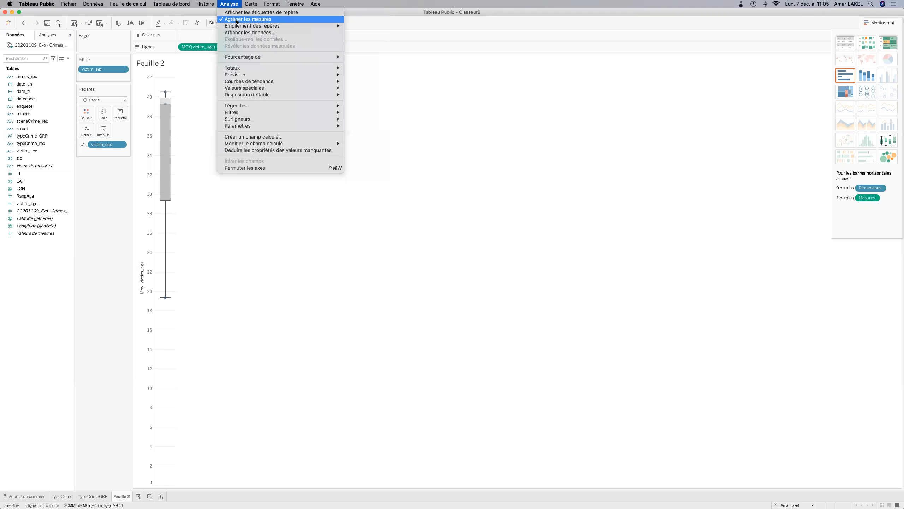
click(229, 19)
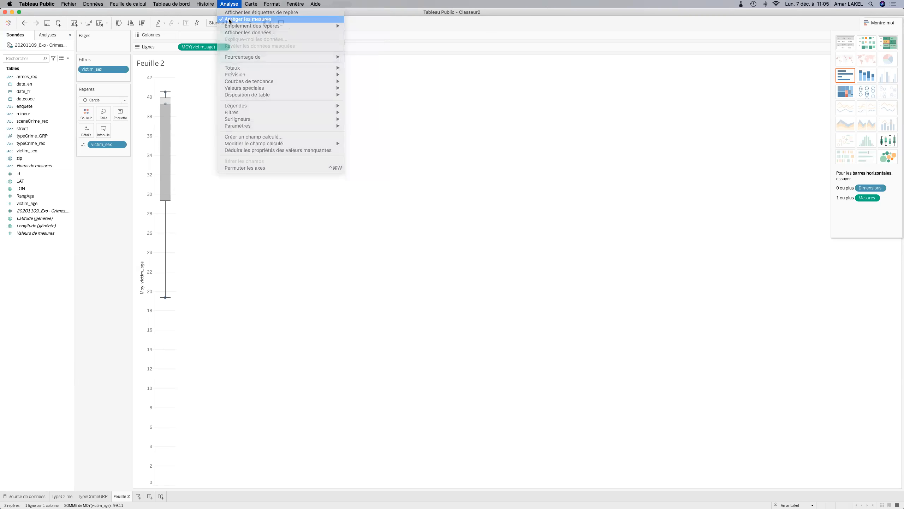
mouse_move(168, 269)
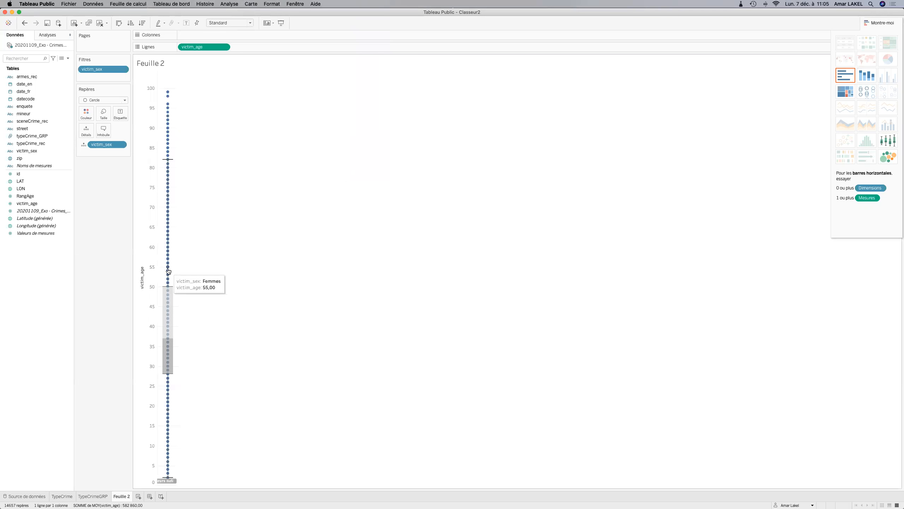
mouse_move(167, 325)
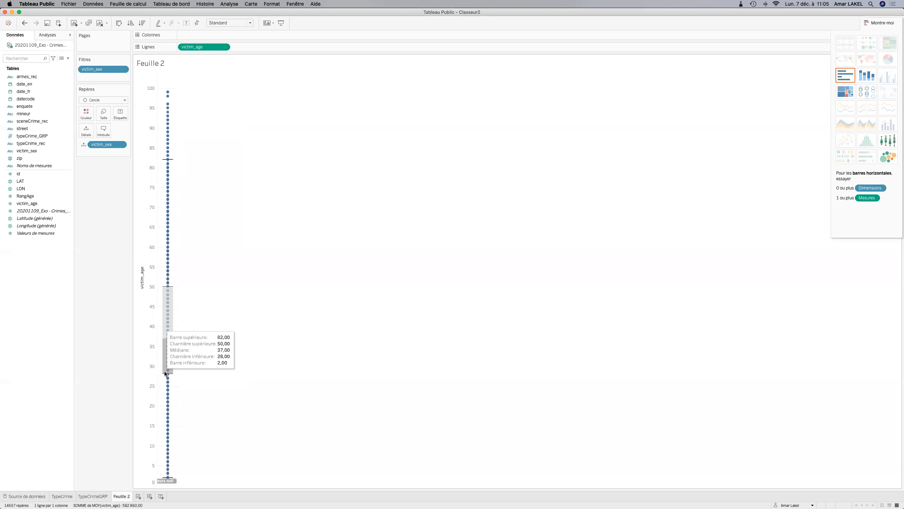
mouse_move(167, 374)
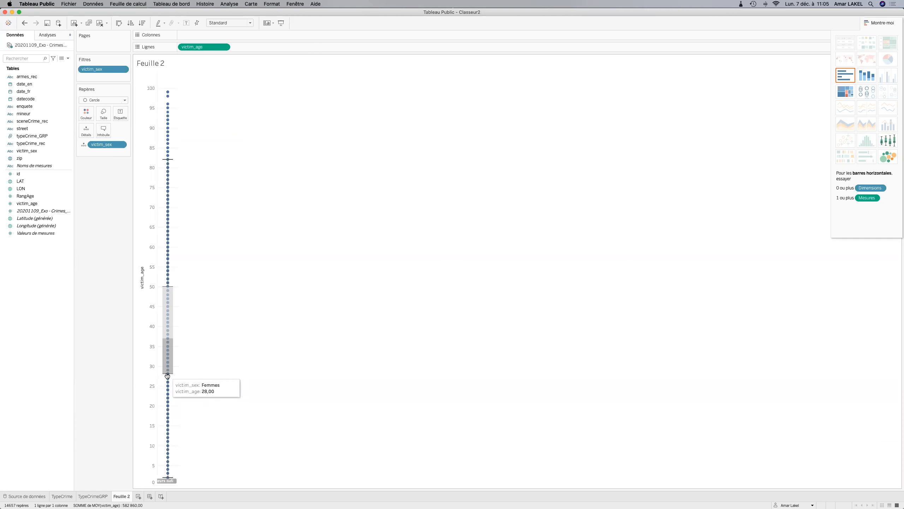
Split the victim age box plot by typeCrime_GRP in the columns and filter the null age values out of the view.
mouse_move(167, 287)
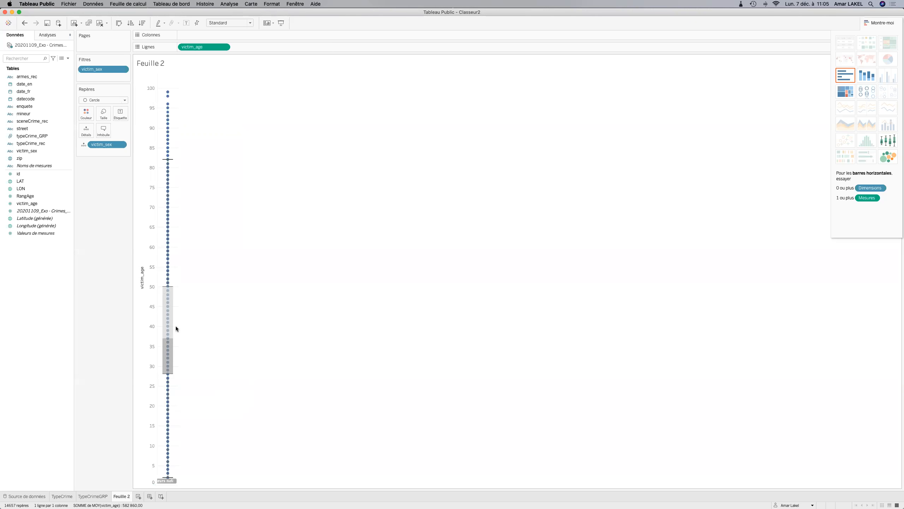
click(31, 136)
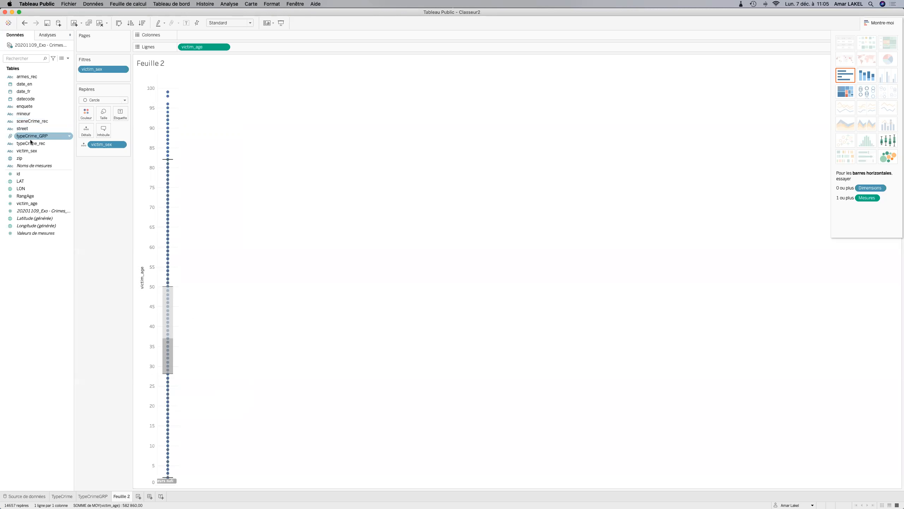
drag(32, 138, 200, 37)
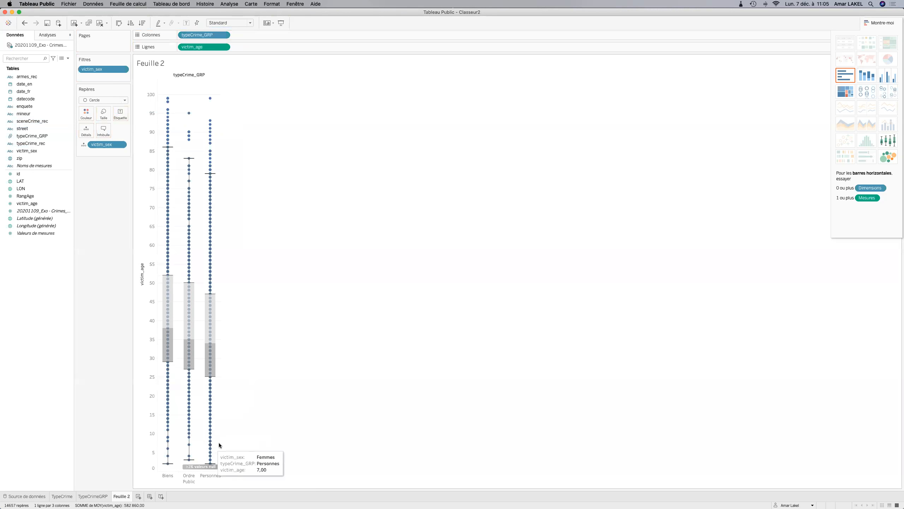
click(201, 466)
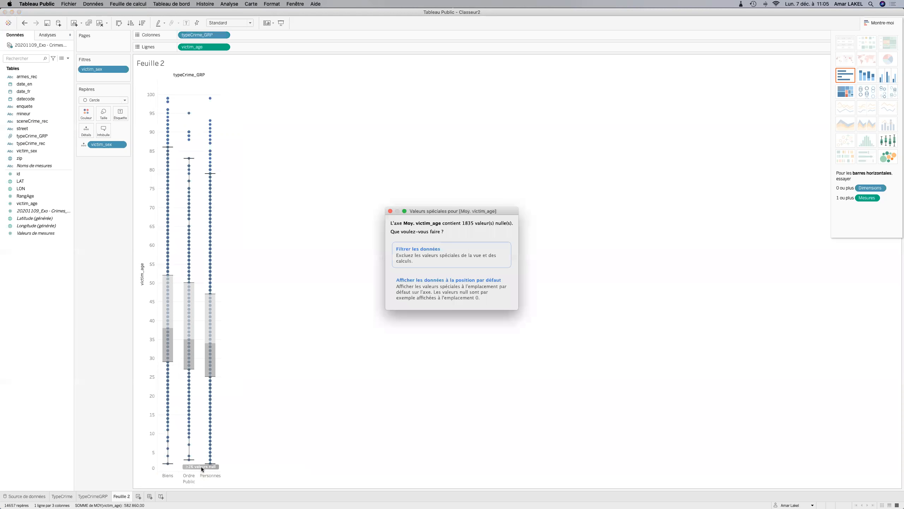
click(460, 257)
Widen the three box plots across the view and reduce the circle marks to small dots.
drag(219, 323, 481, 324)
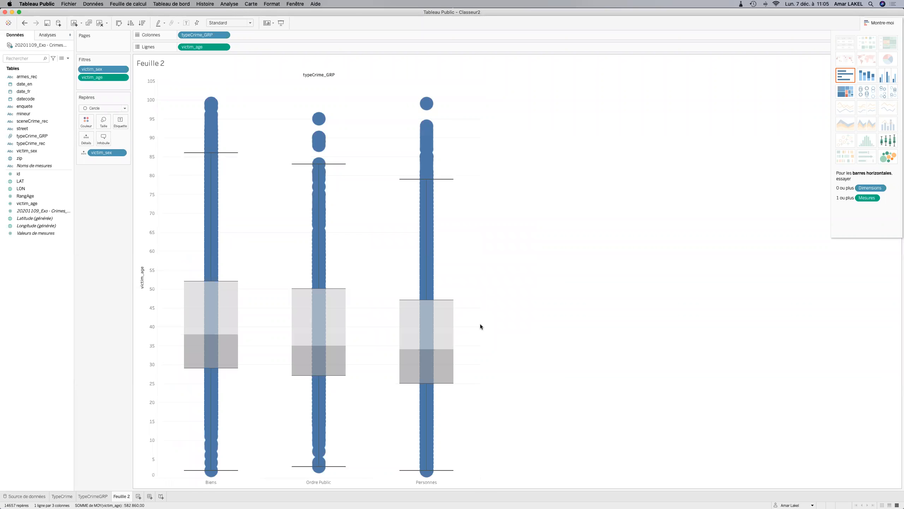
click(103, 121)
click(102, 139)
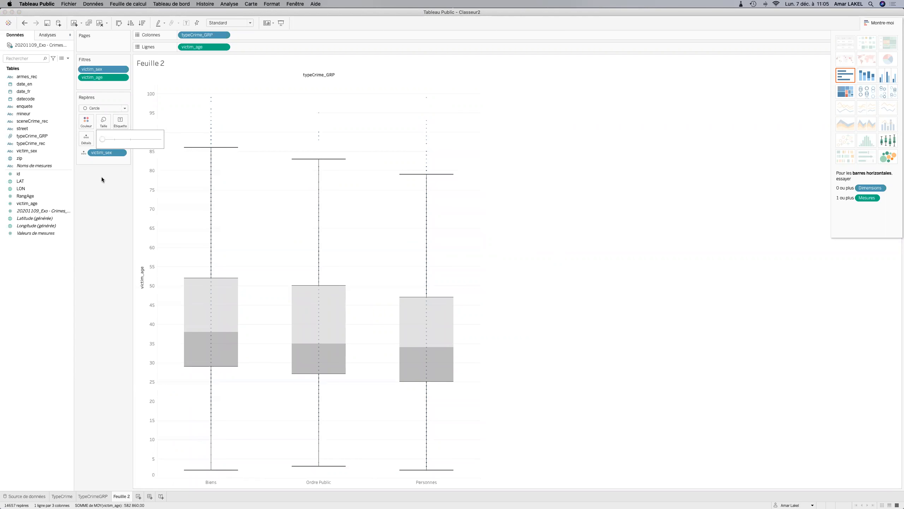
click(104, 139)
click(103, 201)
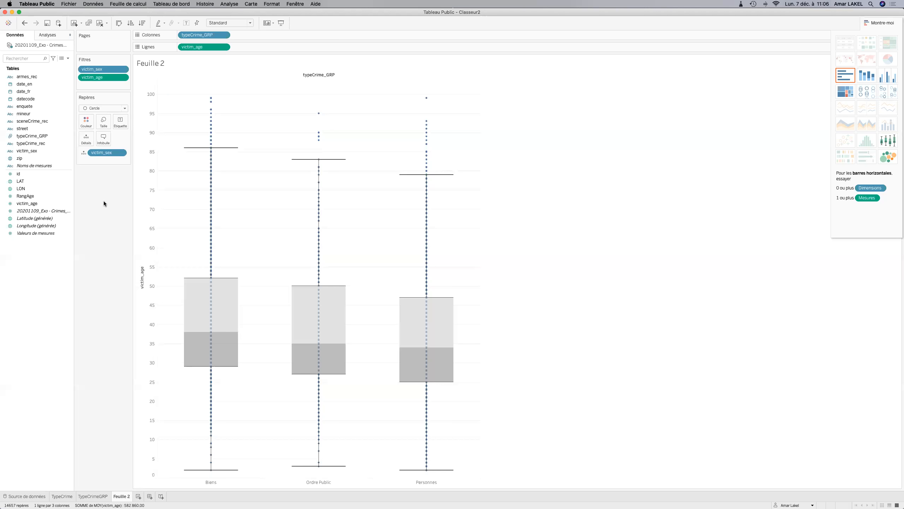
Rename the Feuille 2 sheet as AgeMoyen_TypeCrime.
double_click(121, 496)
text(AgeMoyen_)
text(peCrime)
key(Return)
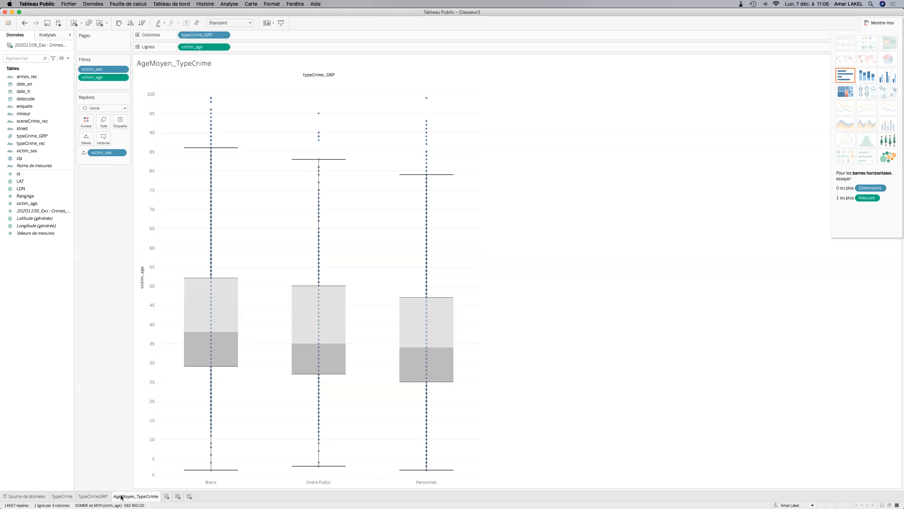
right_click(122, 497)
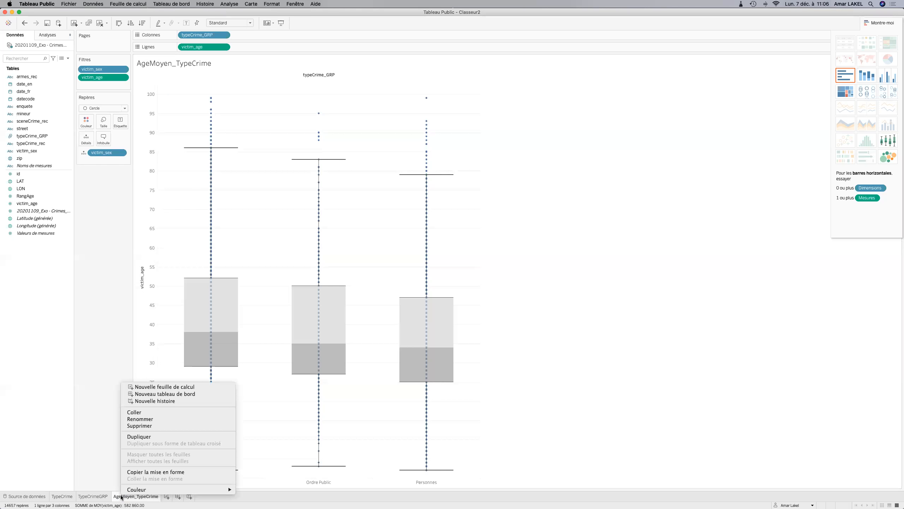
click(160, 64)
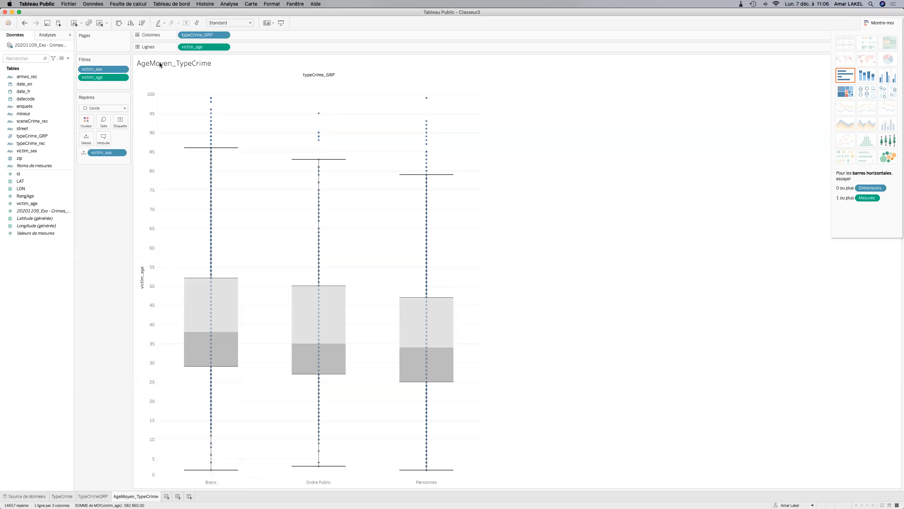
double_click(160, 65)
click(500, 300)
Duplicate the AgeMoyen_TypeCrime sheet and replace typeCrime_GRP with typeCrime_rec in the copy's columns, widening the plots to fit the labels.
right_click(143, 497)
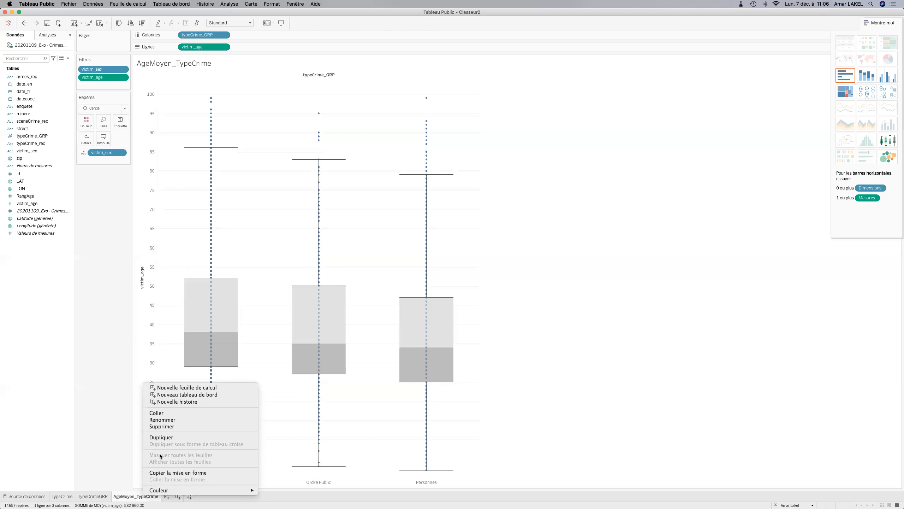
click(161, 437)
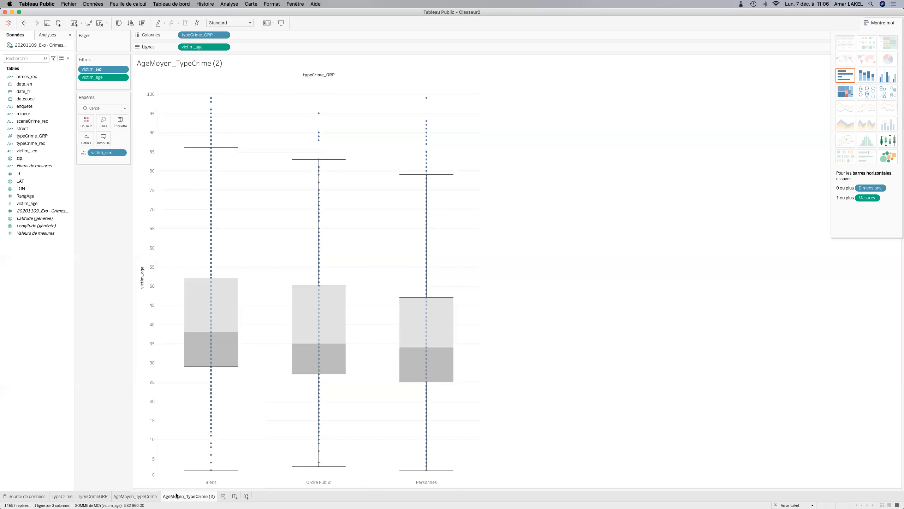
drag(214, 35, 106, 177)
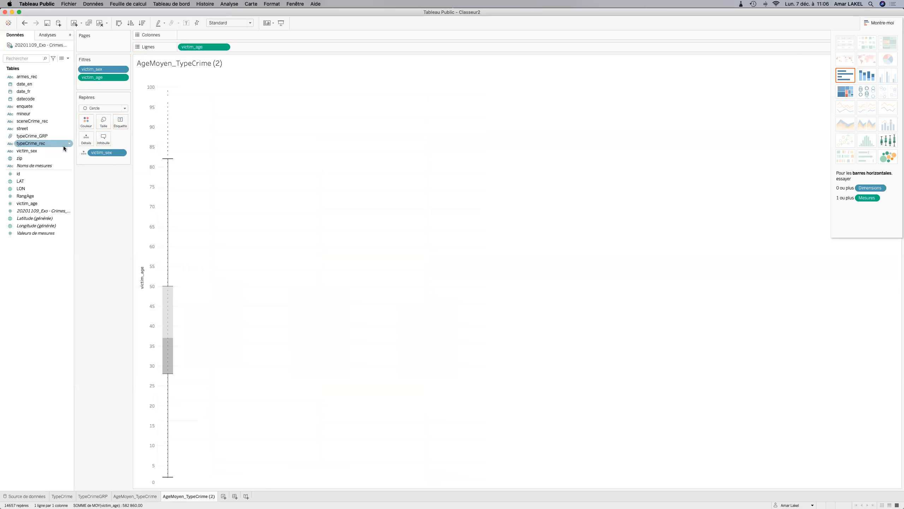
drag(37, 145, 226, 37)
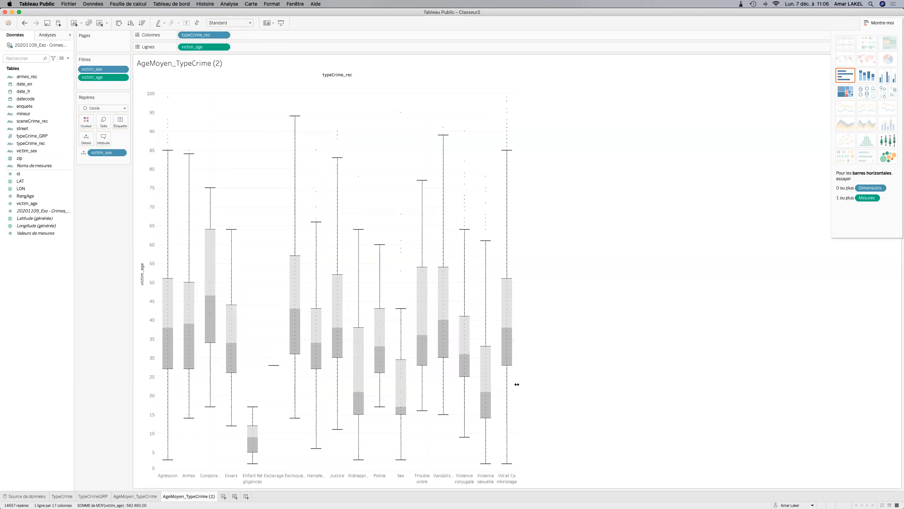
drag(516, 384, 716, 361)
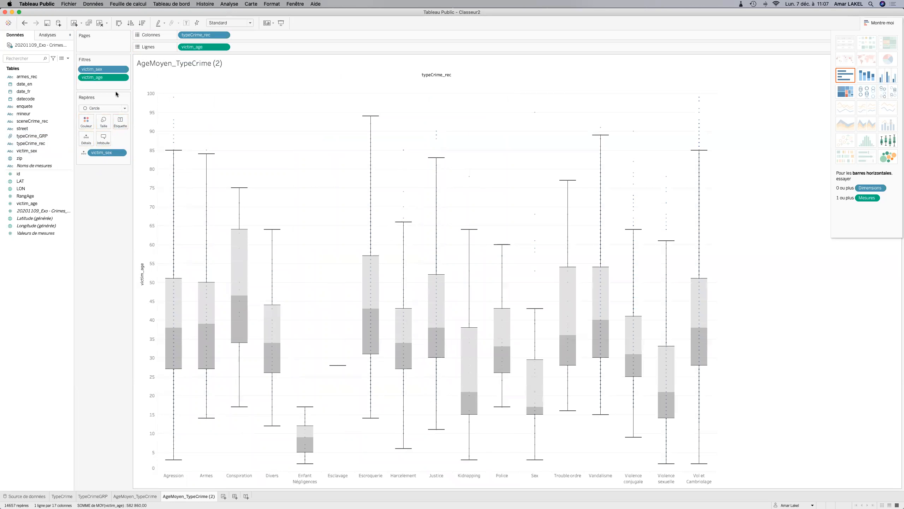
Sort the crime types in the box plot in ascending order of victim_age.
click(131, 24)
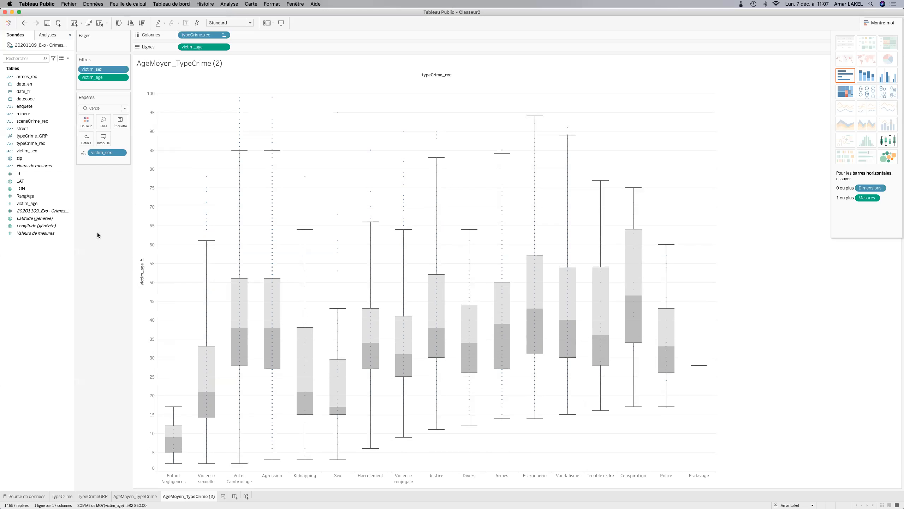
click(228, 4)
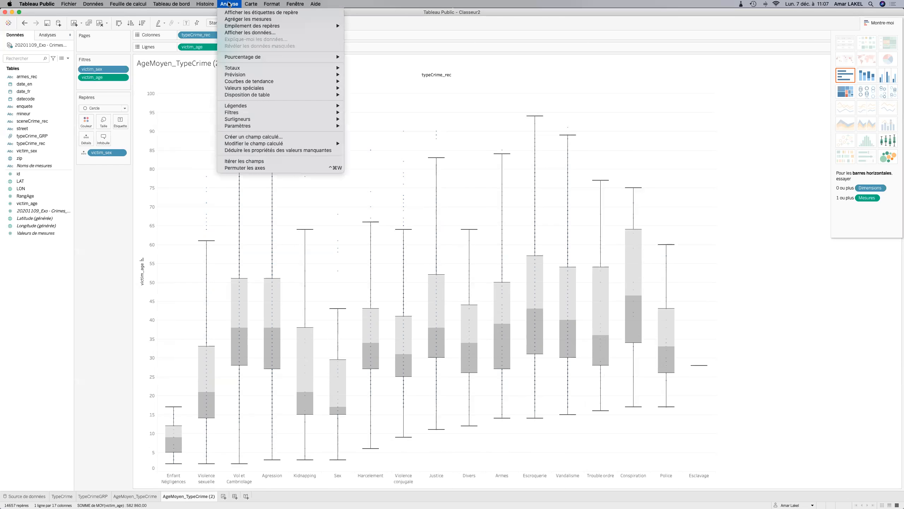
click(141, 105)
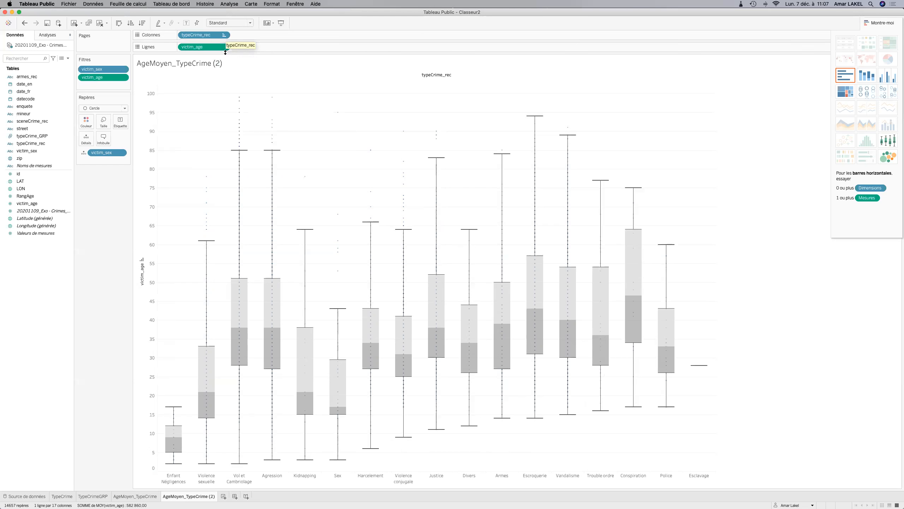
Change the typeCrime_rec sort to Champ on victim_age with the Médiane aggregation.
click(224, 36)
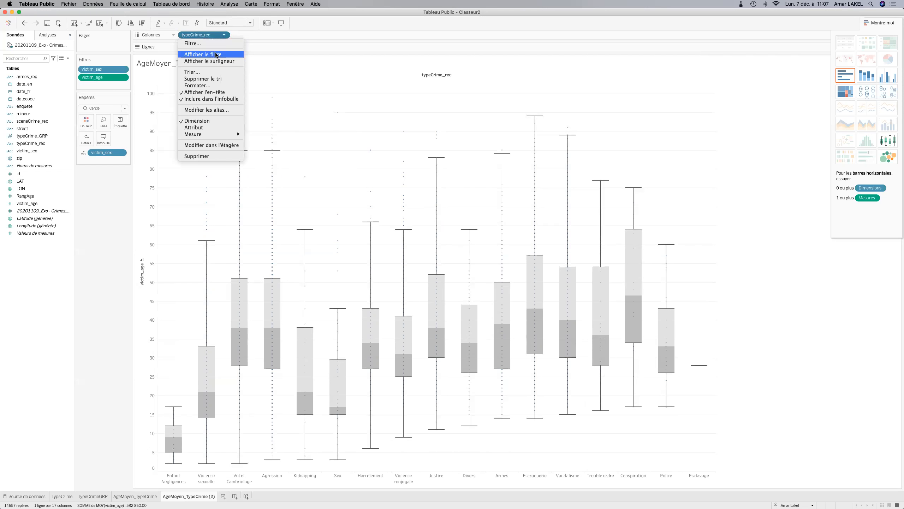
click(202, 72)
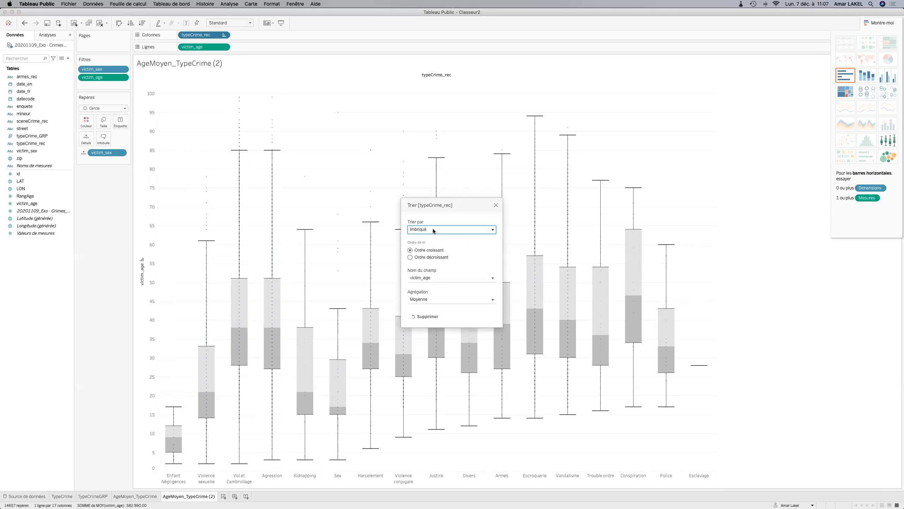
click(432, 229)
click(426, 248)
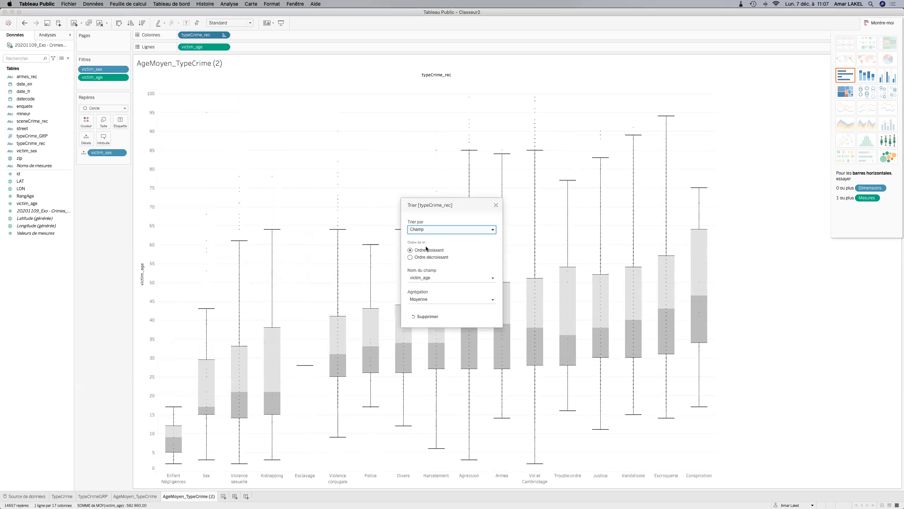
click(426, 299)
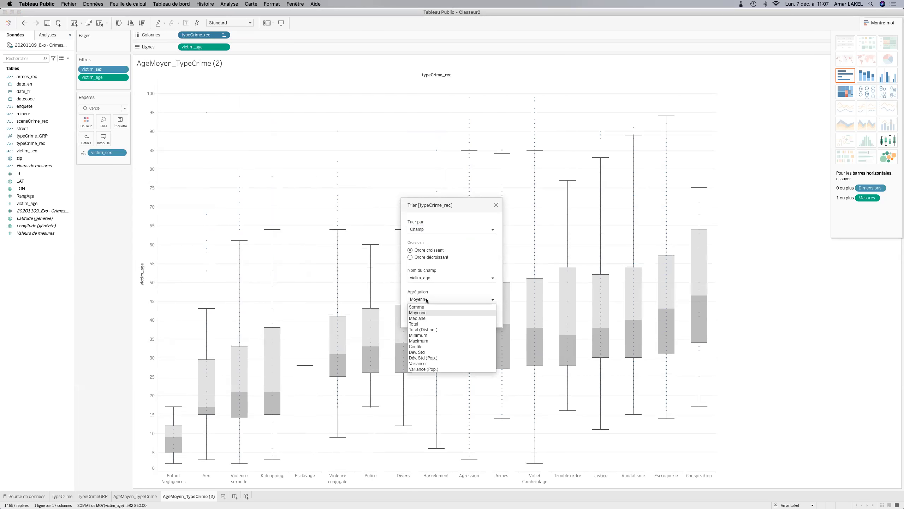
click(422, 319)
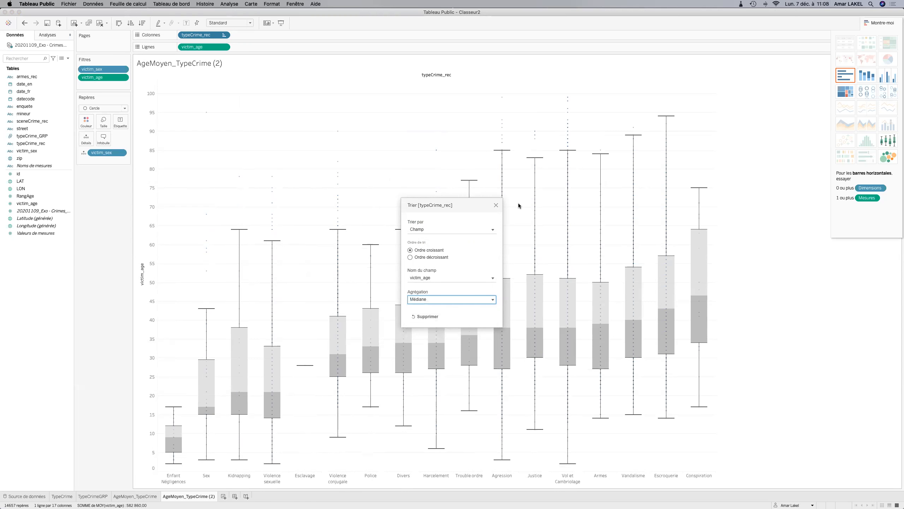
click(496, 205)
Examine the median, hinge and whisker ages of the box plots, from Enfant Négligences and Sex through Kidnapping, Violence sexuelle and Violence conjugale.
mouse_move(174, 438)
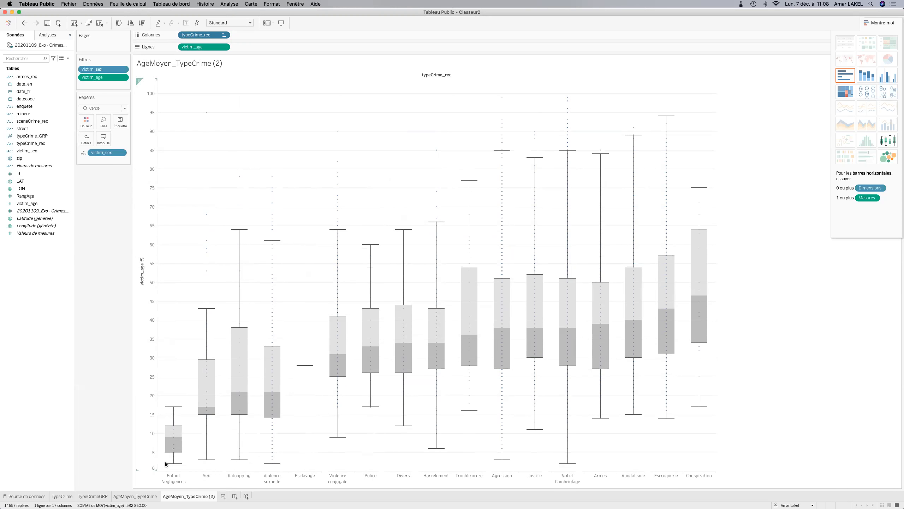
mouse_move(183, 452)
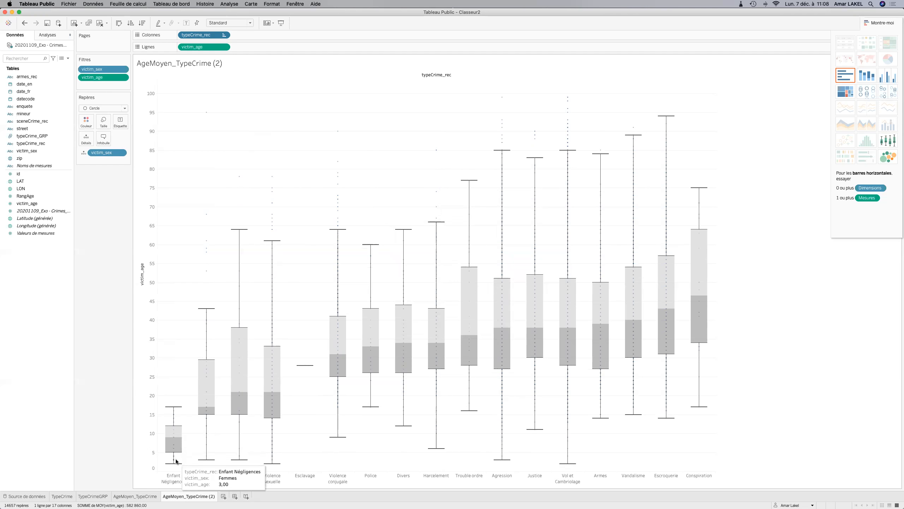
mouse_move(207, 391)
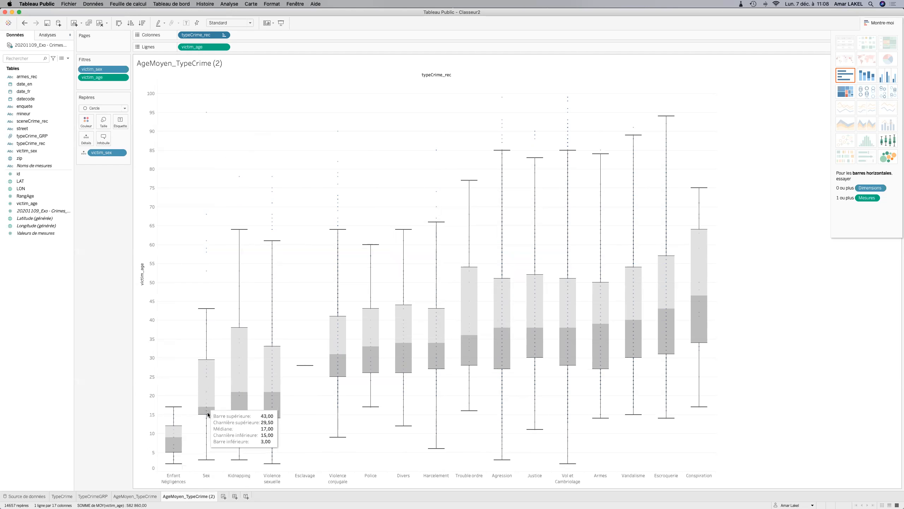
mouse_move(211, 421)
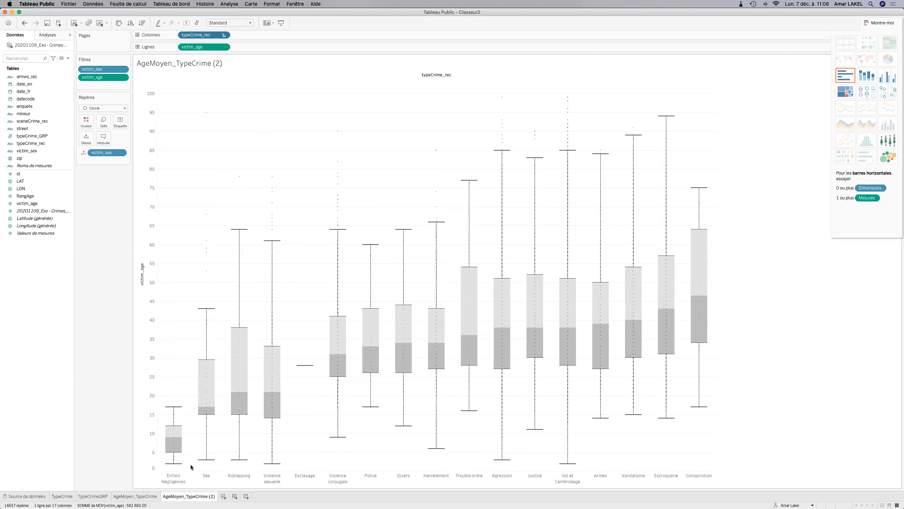
mouse_move(205, 464)
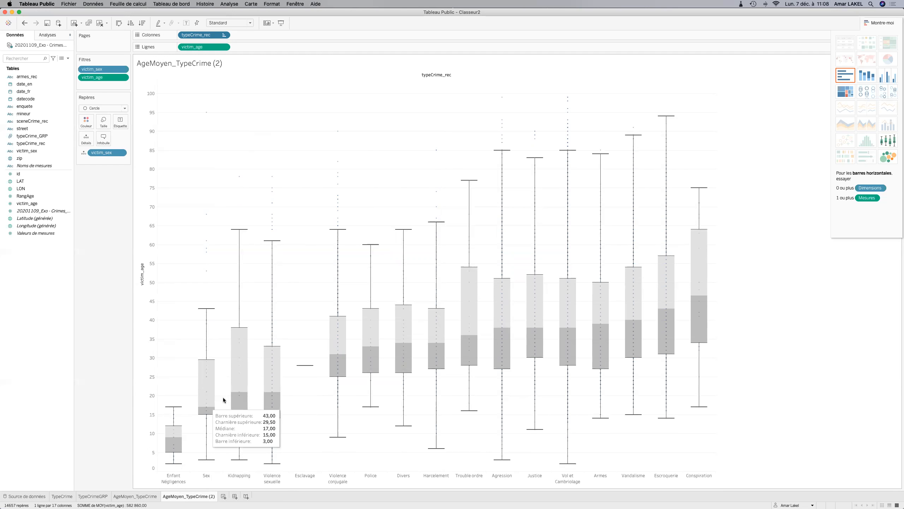
mouse_move(235, 391)
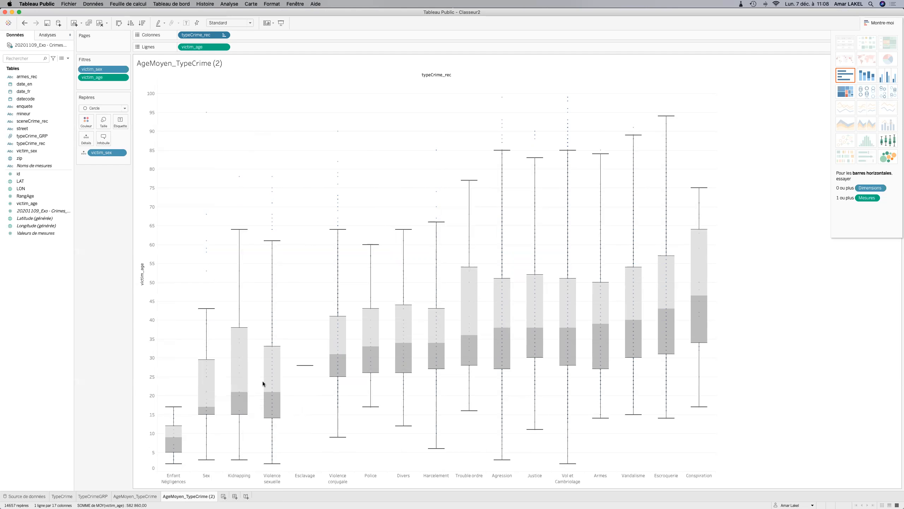
mouse_move(233, 369)
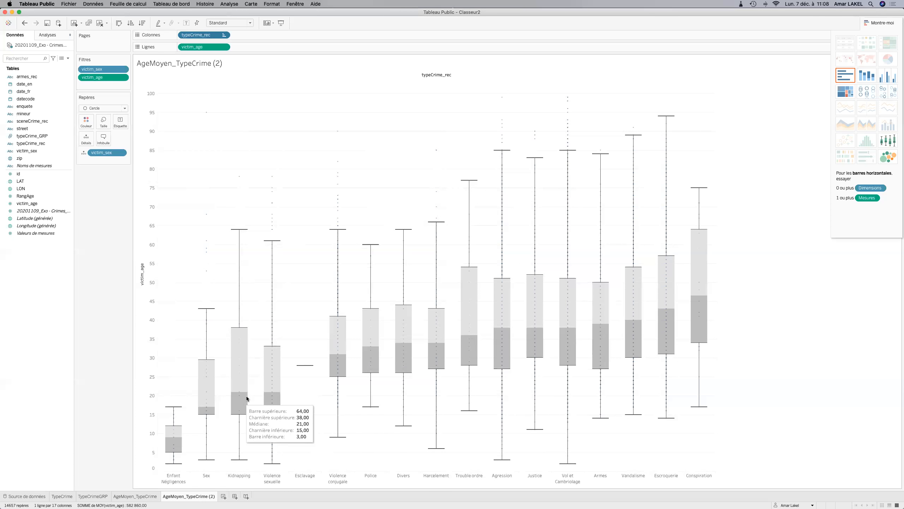
mouse_move(266, 388)
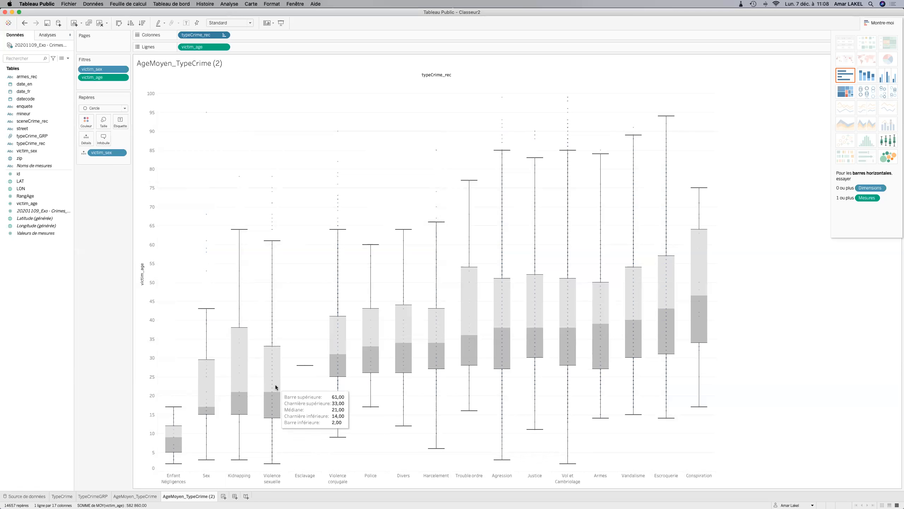
mouse_move(336, 347)
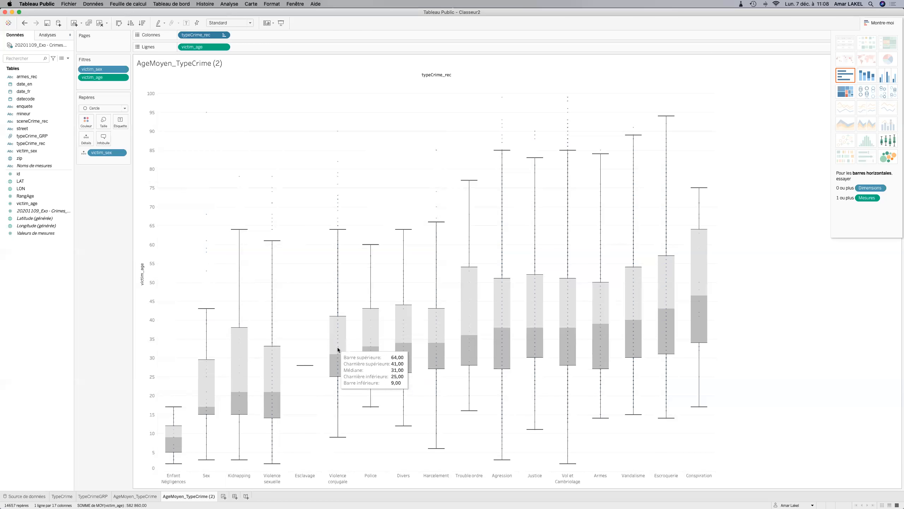
mouse_move(407, 343)
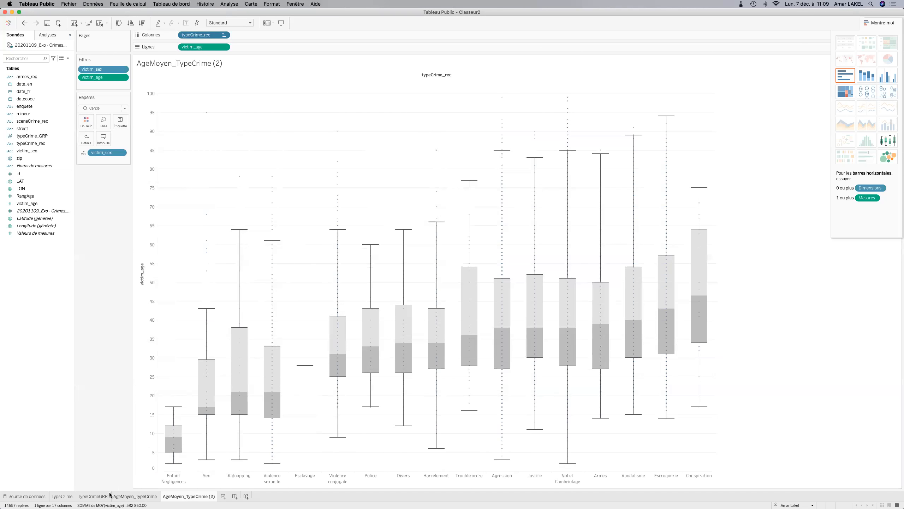
Review the AgeMoyen_TypeCrime box plot and the TypeCrimeGRP bar chart sheets.
click(135, 496)
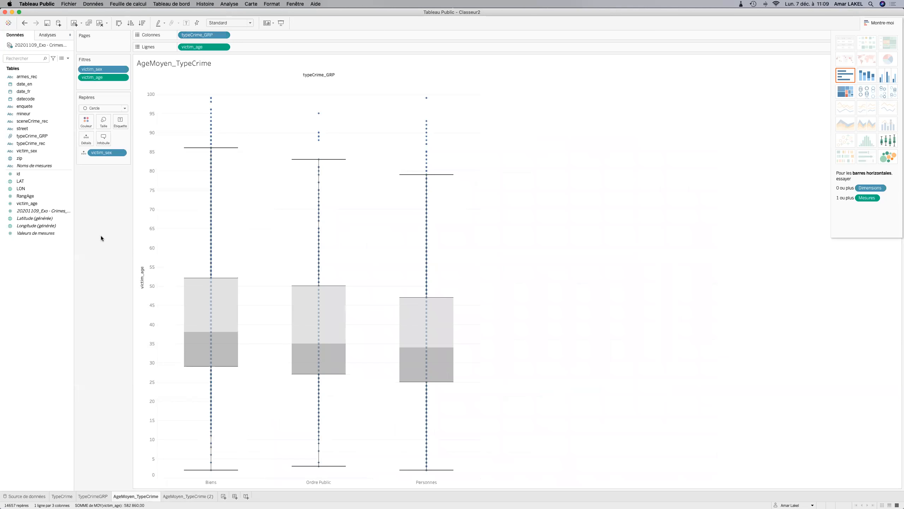
click(92, 497)
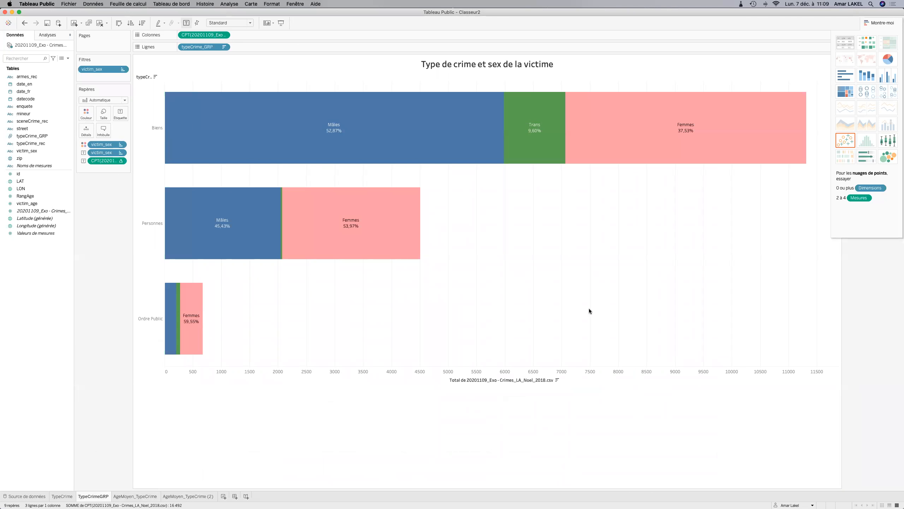
Add a date_fr filter on Dates individuelles to the crime type by victim sex chart, with all dates selected.
click(877, 24)
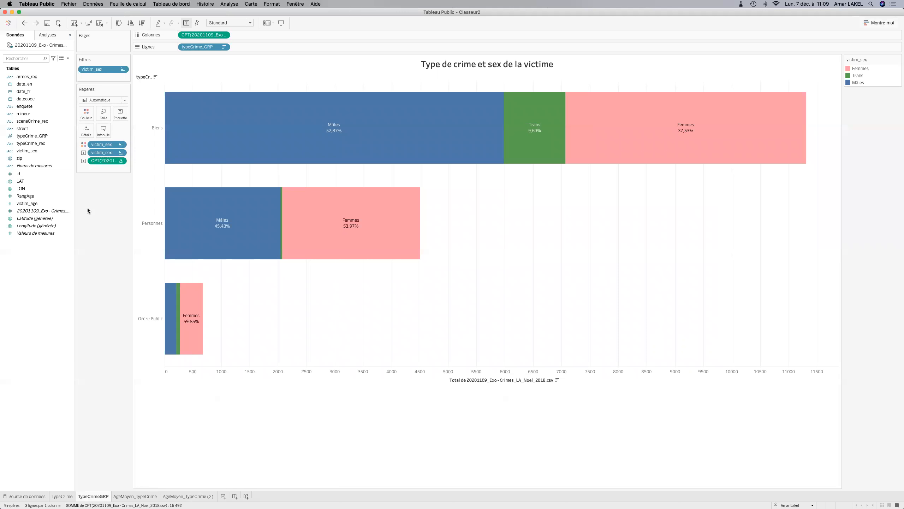
click(15, 85)
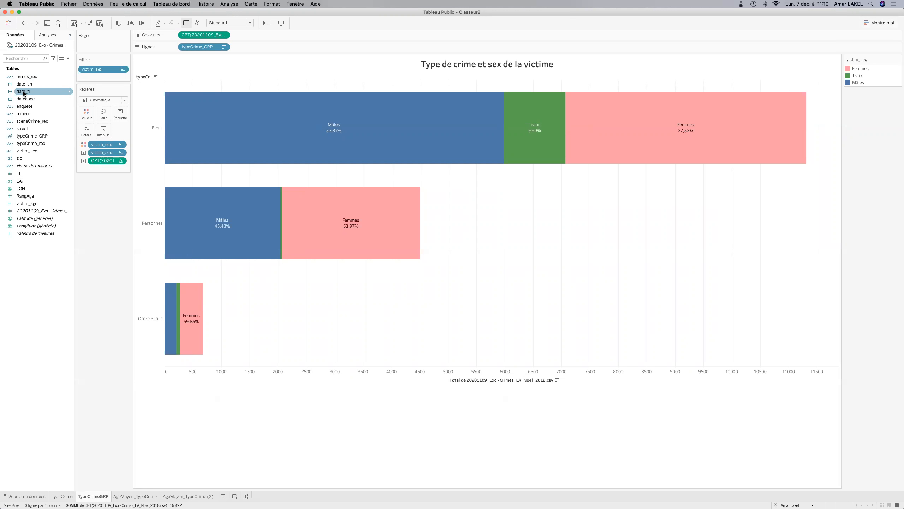
drag(23, 92, 94, 75)
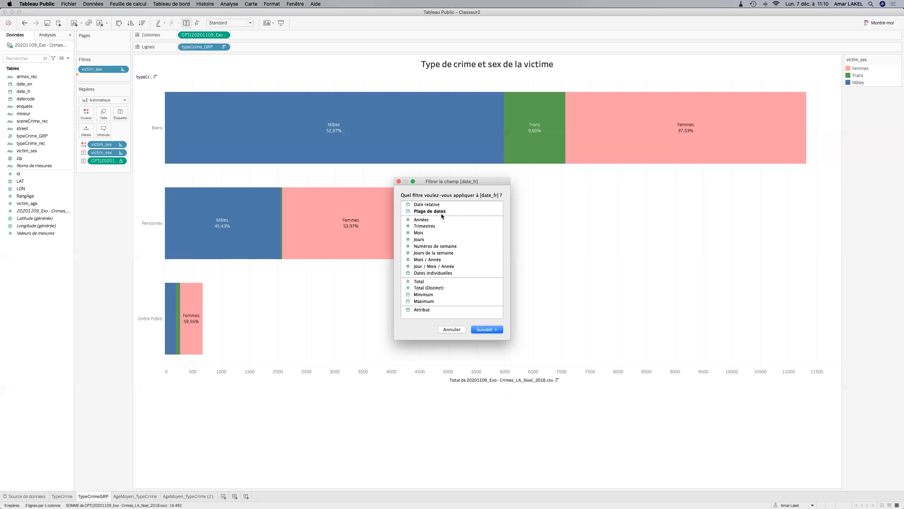
click(434, 273)
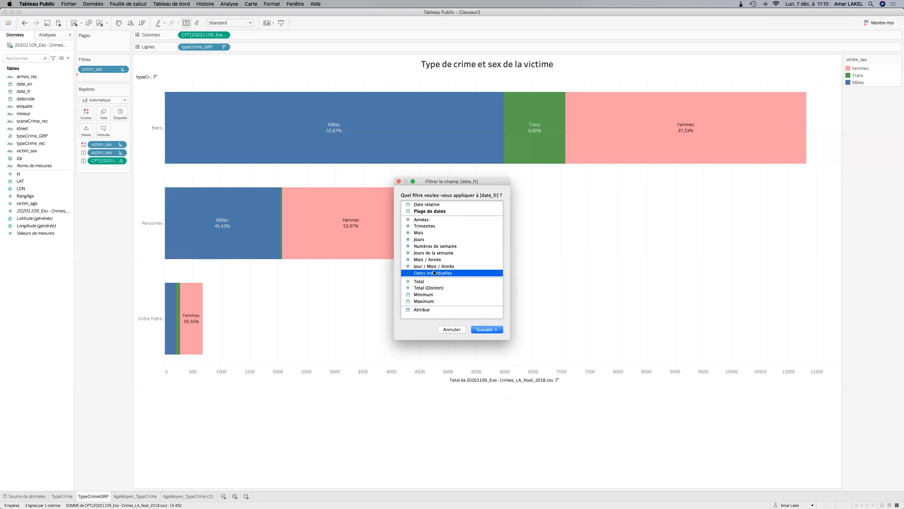
click(486, 329)
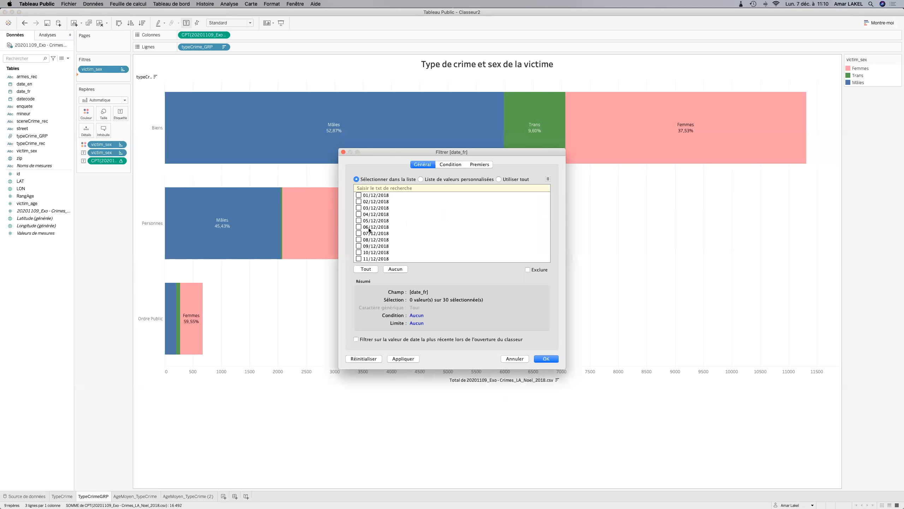
click(370, 270)
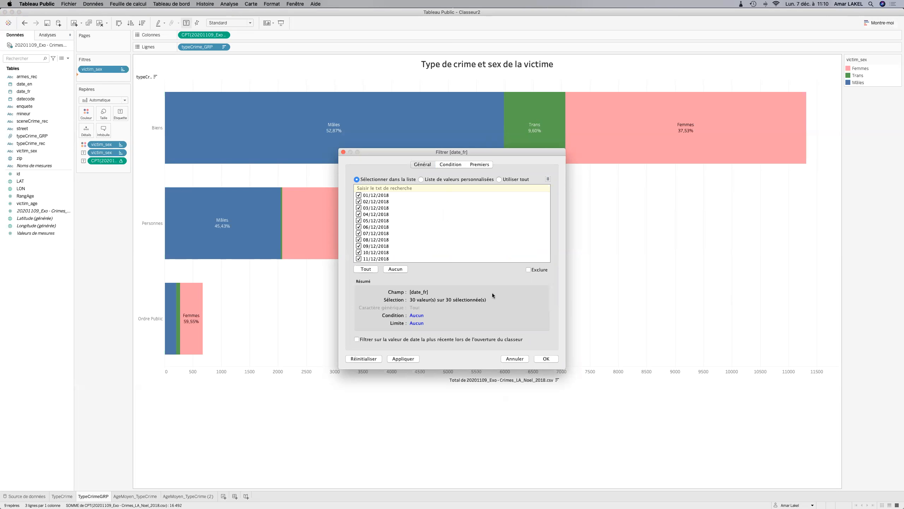
click(545, 359)
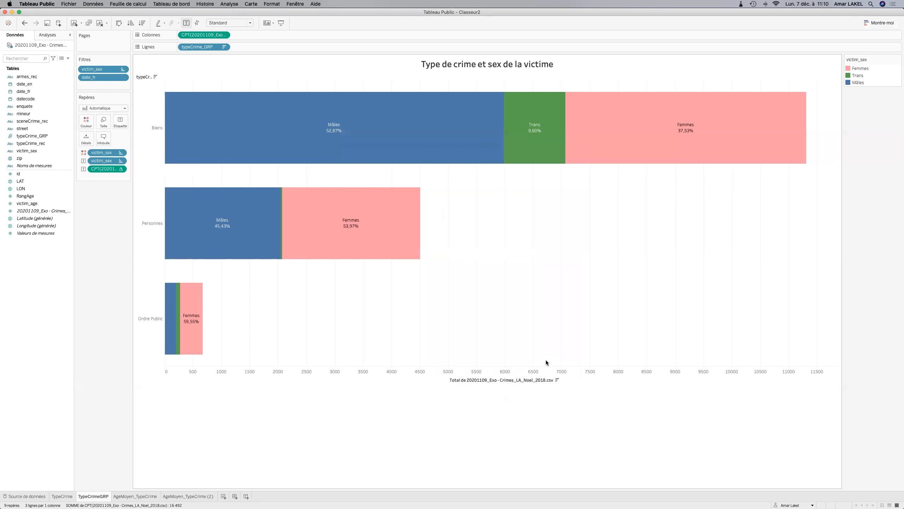
Show the date_fr filter control below the marks card and set it to Valeur unique (liste déroulante).
click(124, 77)
click(103, 96)
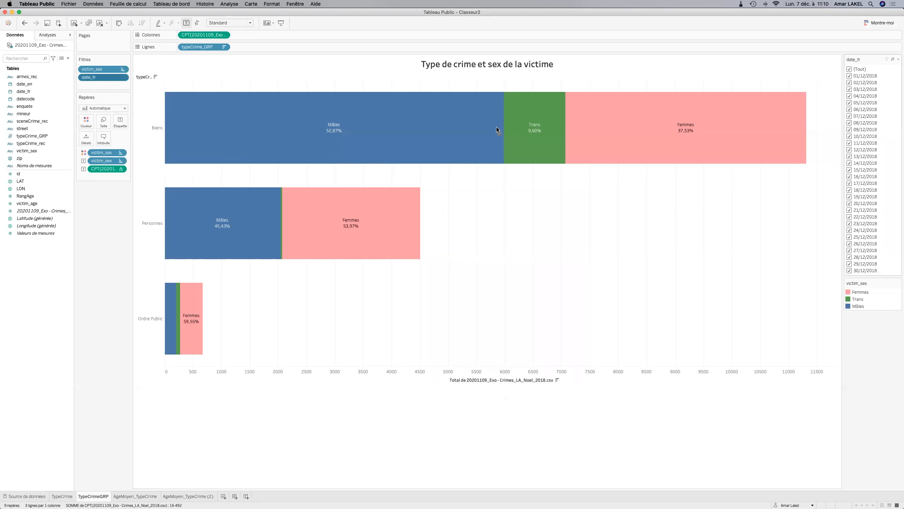
drag(110, 224, 109, 223)
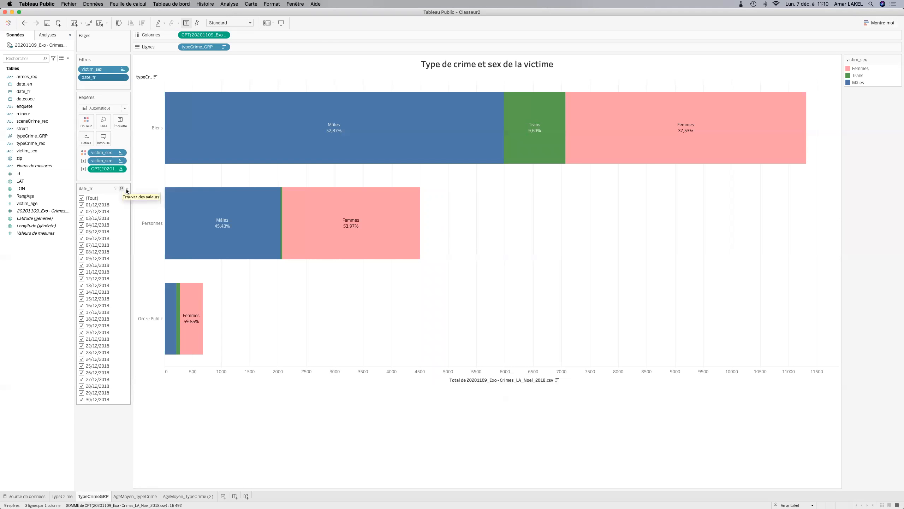
click(127, 188)
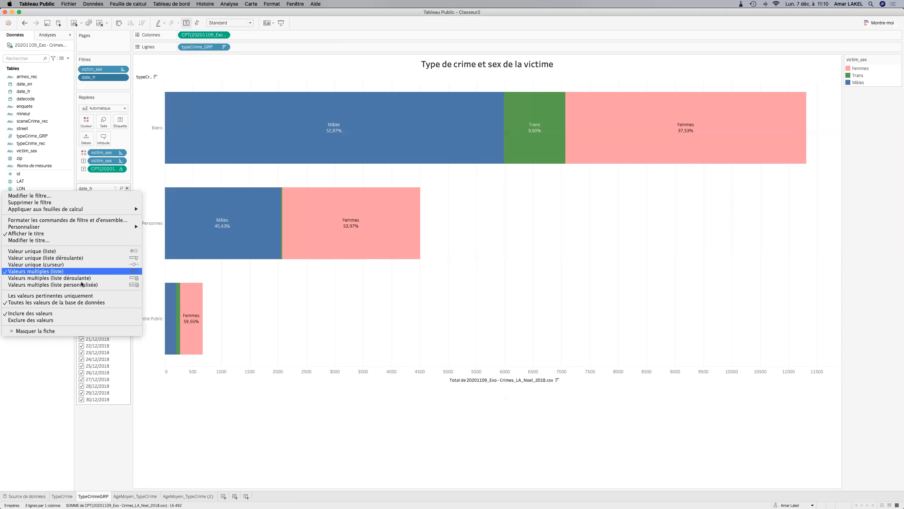
click(82, 258)
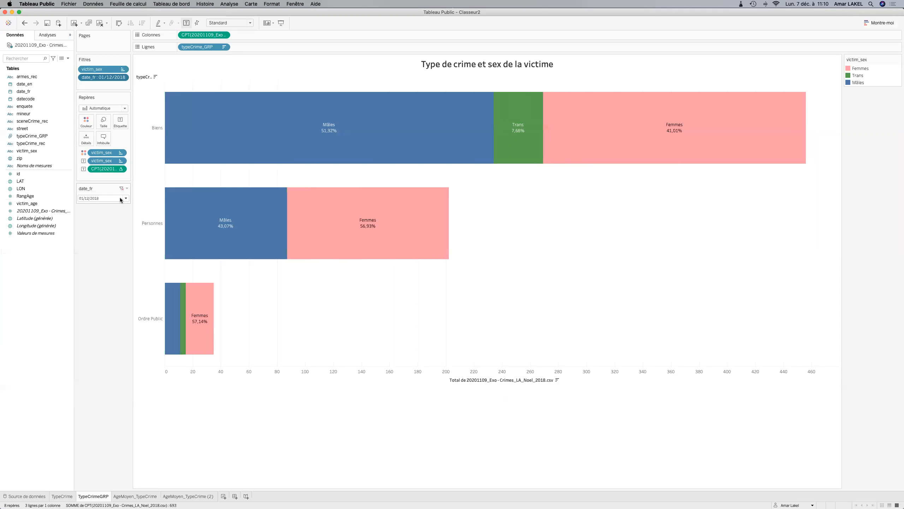
Filter the chart by single days in turn: 11/12/2018, 17/12/2018 and 16/12/2018.
click(126, 198)
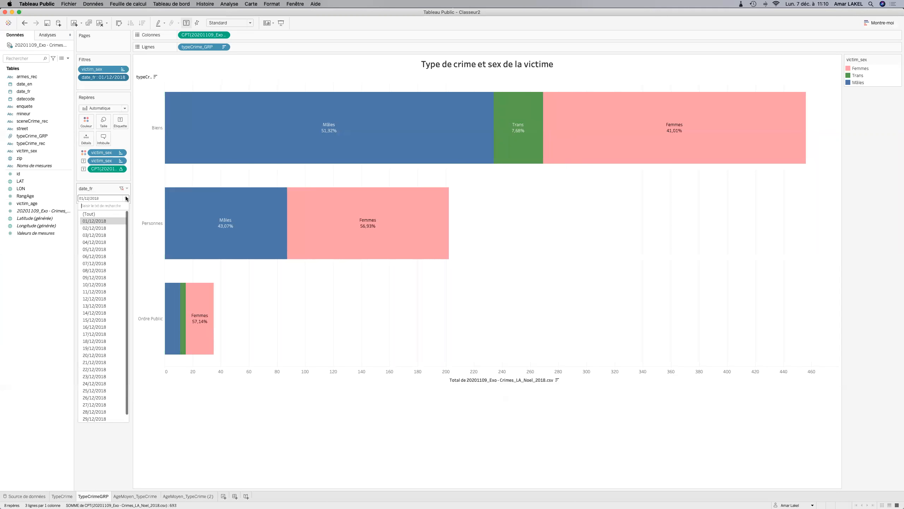
click(92, 290)
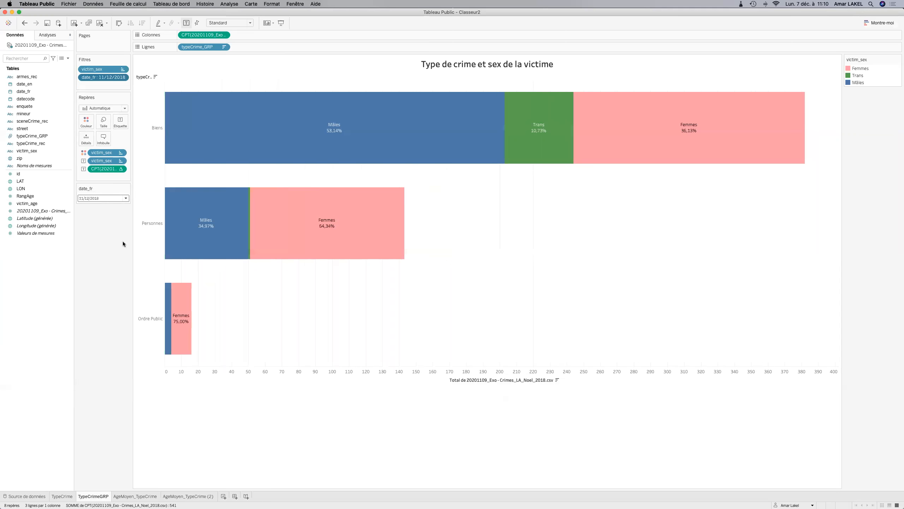
click(125, 198)
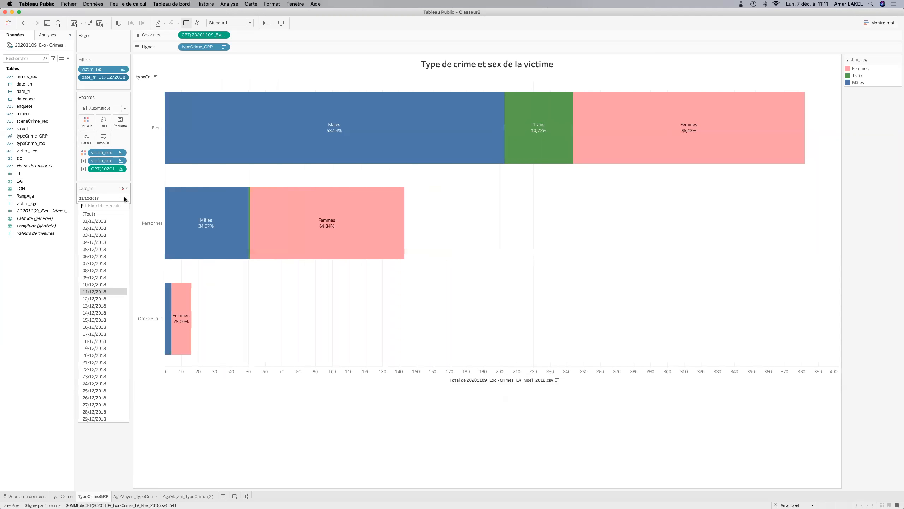
click(91, 332)
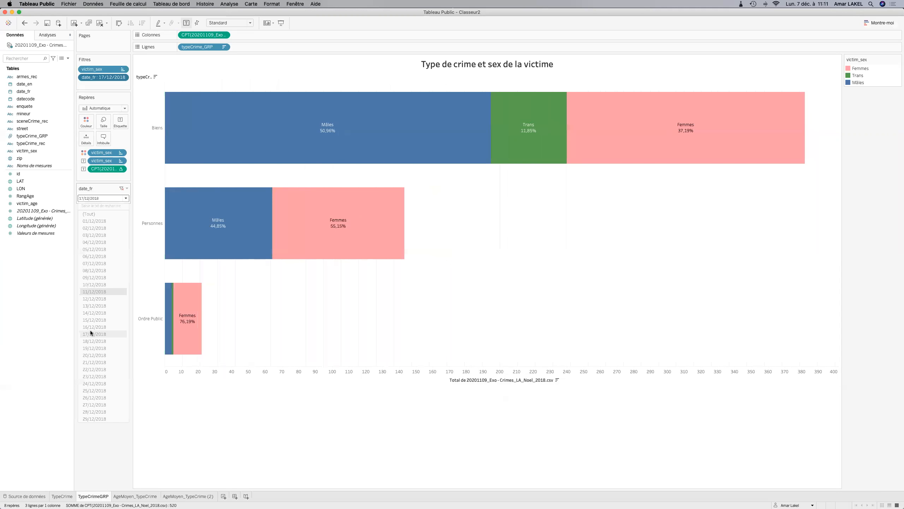
click(125, 198)
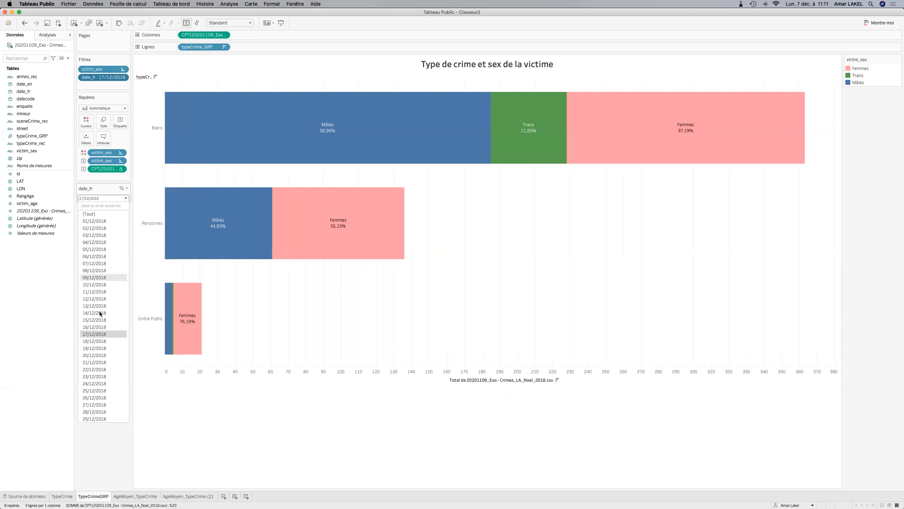
click(98, 327)
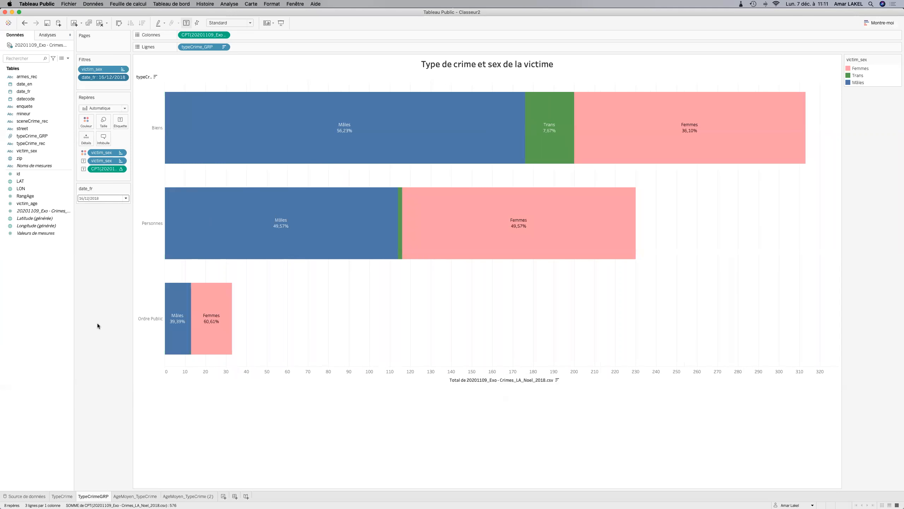
Change the date_fr filter control to Valeur unique (curseur) and advance it day by day to 20/12/2018.
click(125, 189)
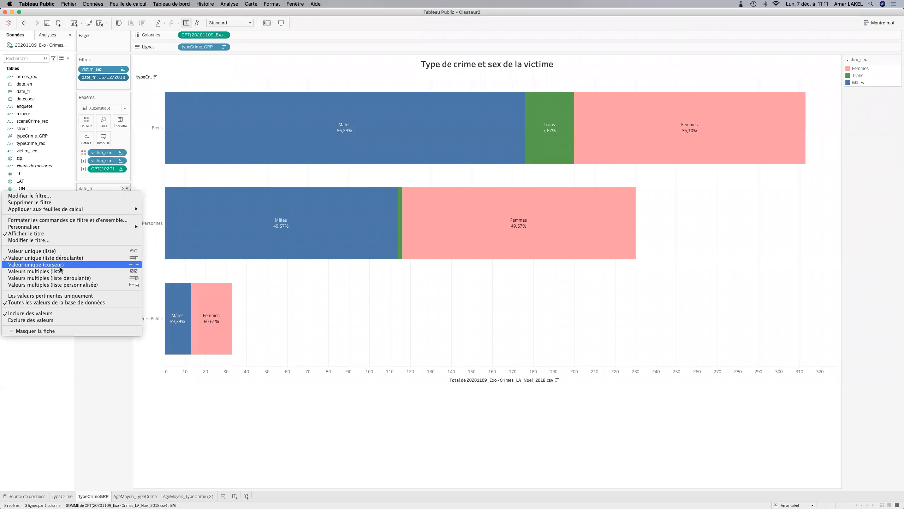
click(46, 268)
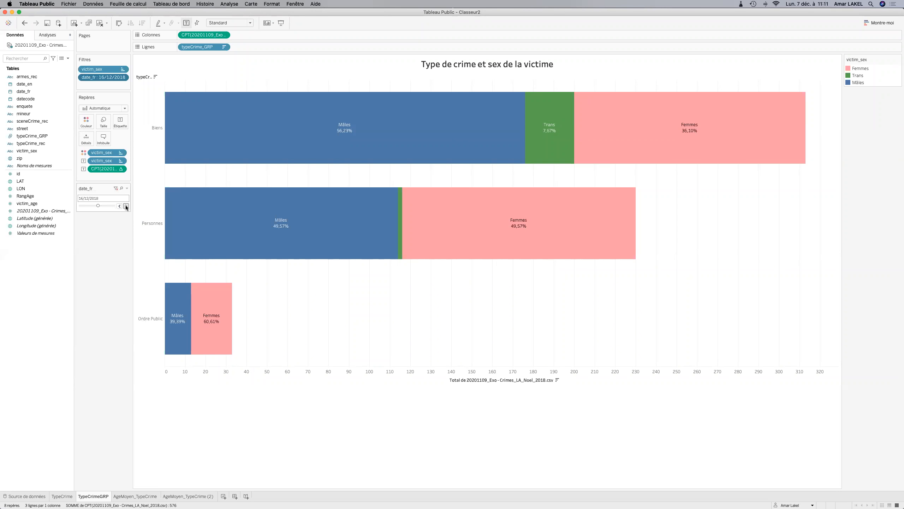
click(126, 206)
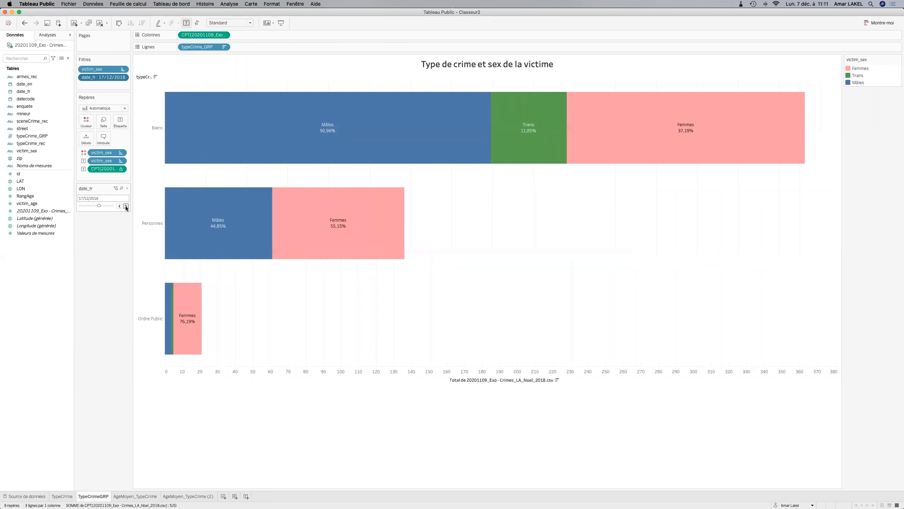
click(126, 206)
click(127, 206)
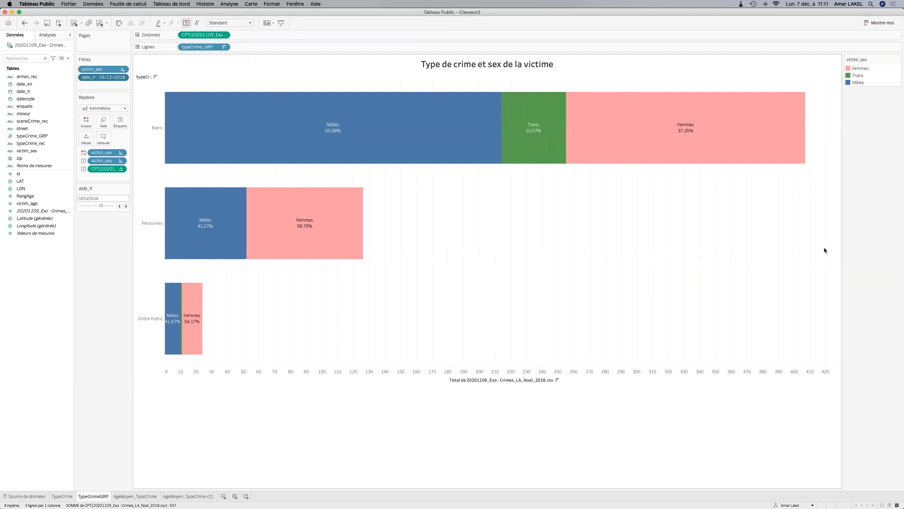
click(126, 207)
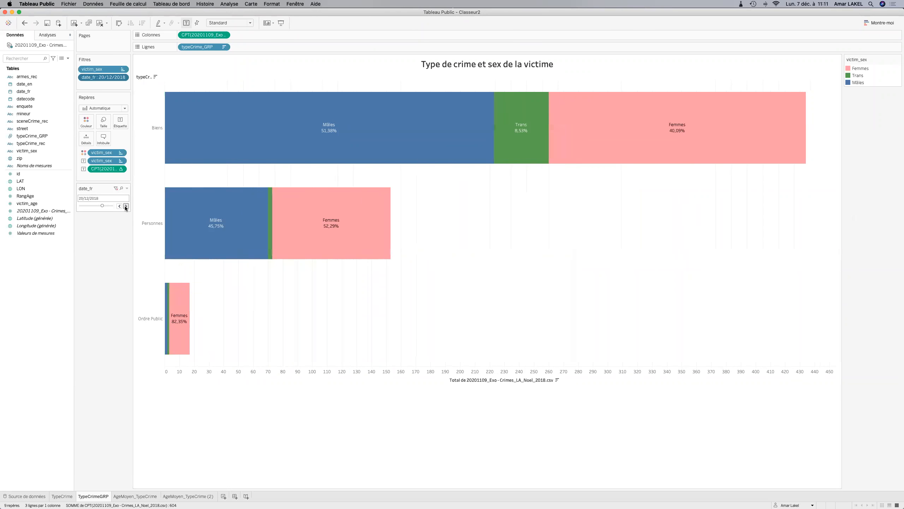
Set the crime total axis to a fixed range ending at 1000.
click(243, 376)
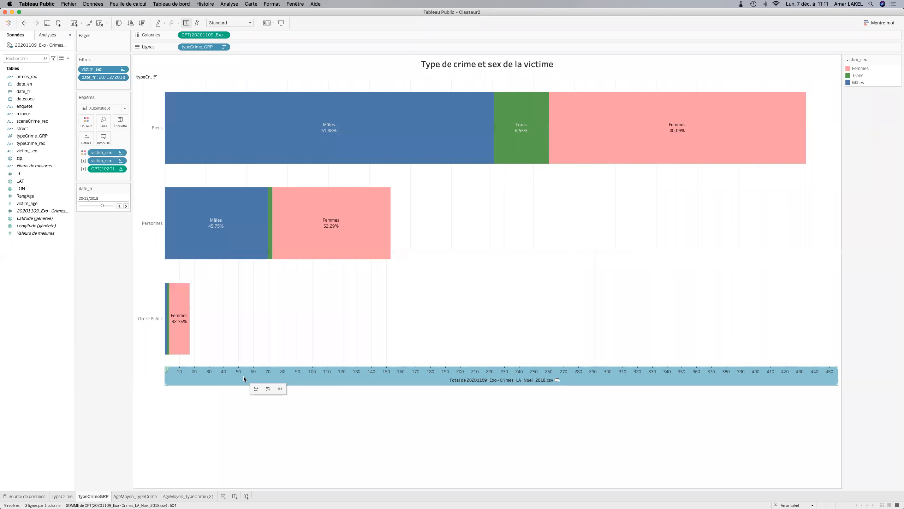
double_click(256, 382)
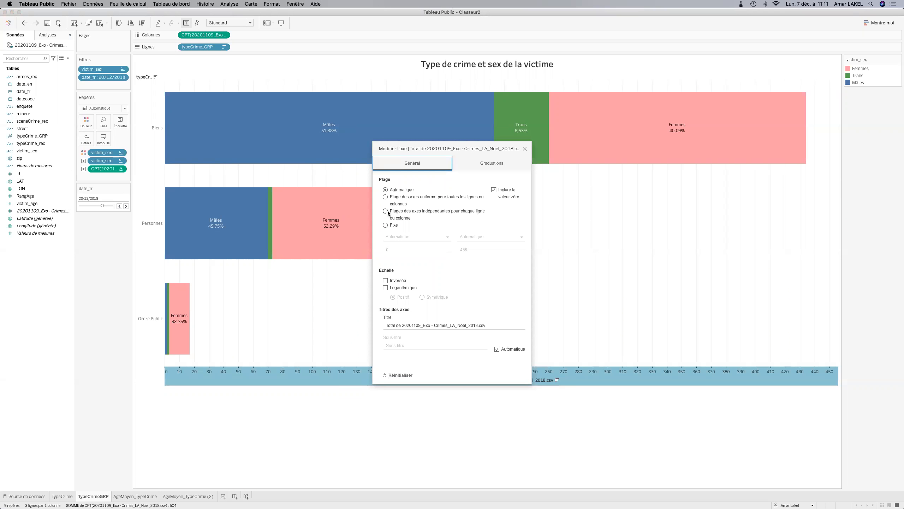
click(385, 225)
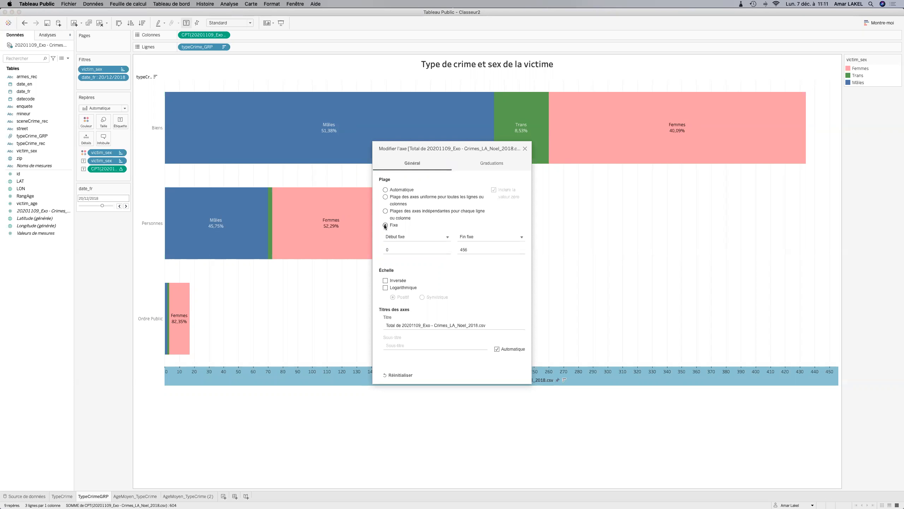
click(464, 250)
text(1000)
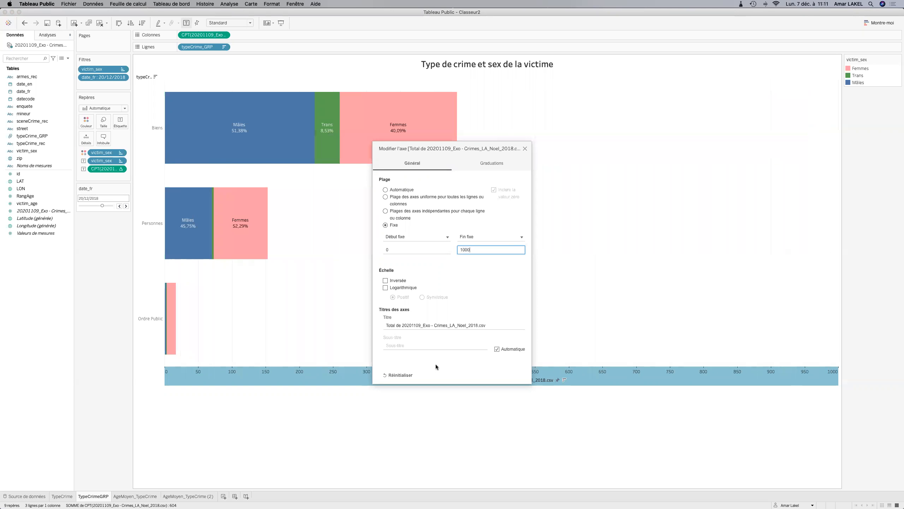
click(524, 149)
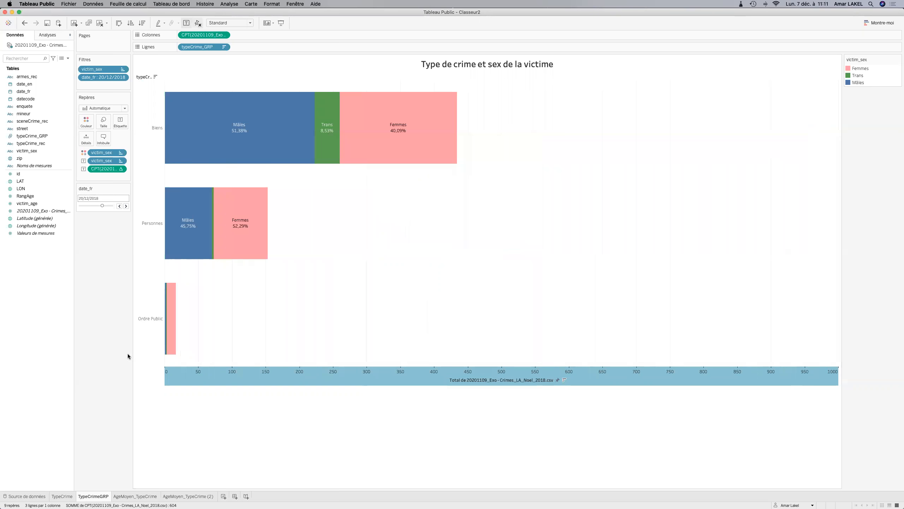
Advance the date_fr filter one day at a time to 25/12/2018 to compare the daily bars.
click(127, 206)
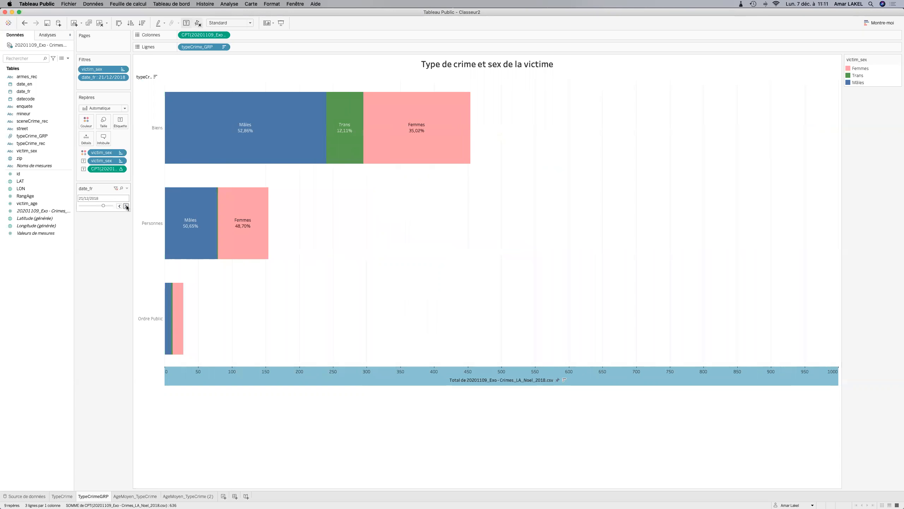
click(126, 206)
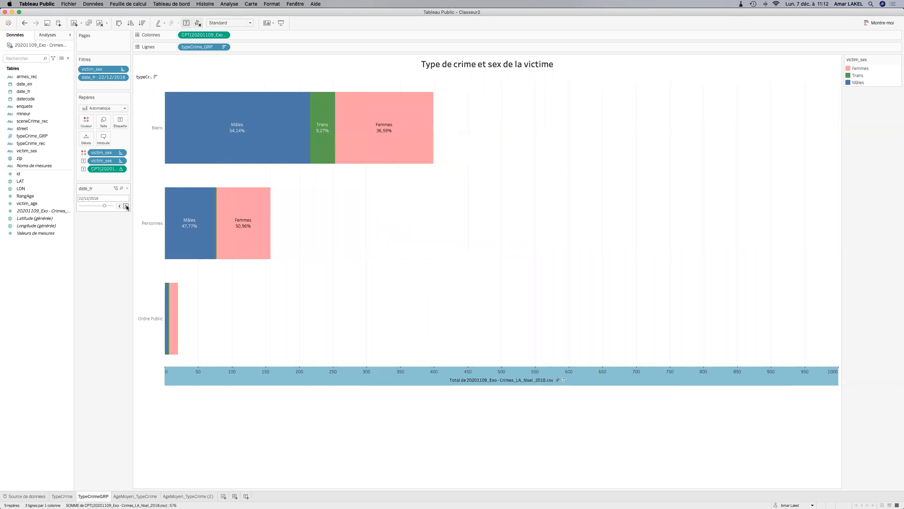
click(127, 205)
click(126, 206)
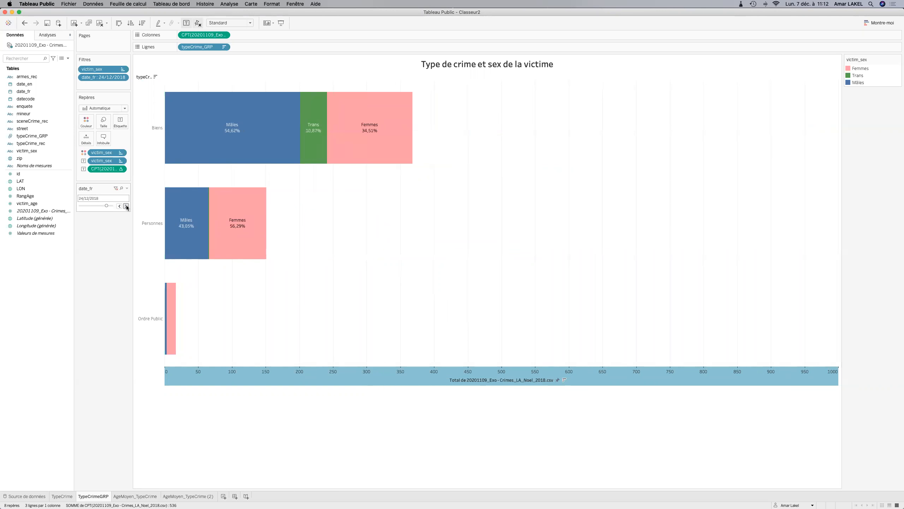
click(127, 206)
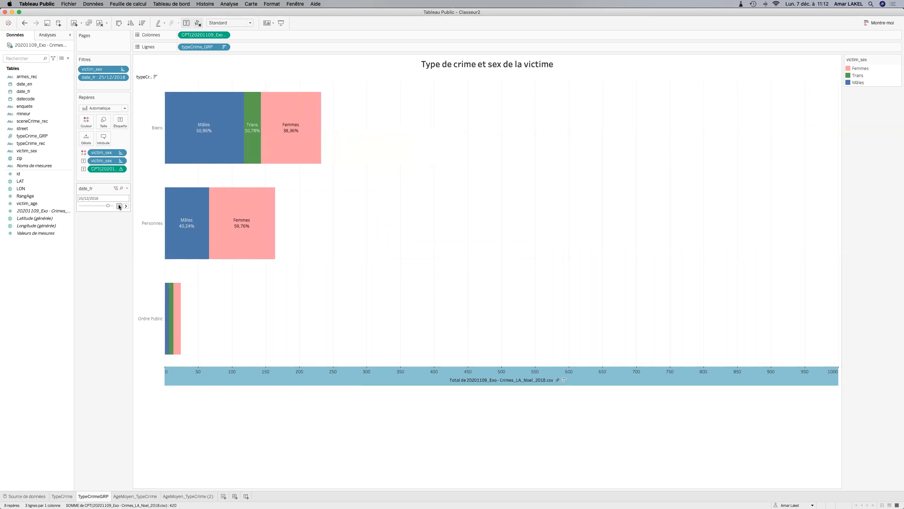
Move the date_fr filter back day by day to 16/12/2018.
click(119, 206)
click(119, 205)
click(120, 206)
click(119, 206)
click(119, 206)
click(120, 206)
click(119, 205)
click(119, 206)
click(119, 206)
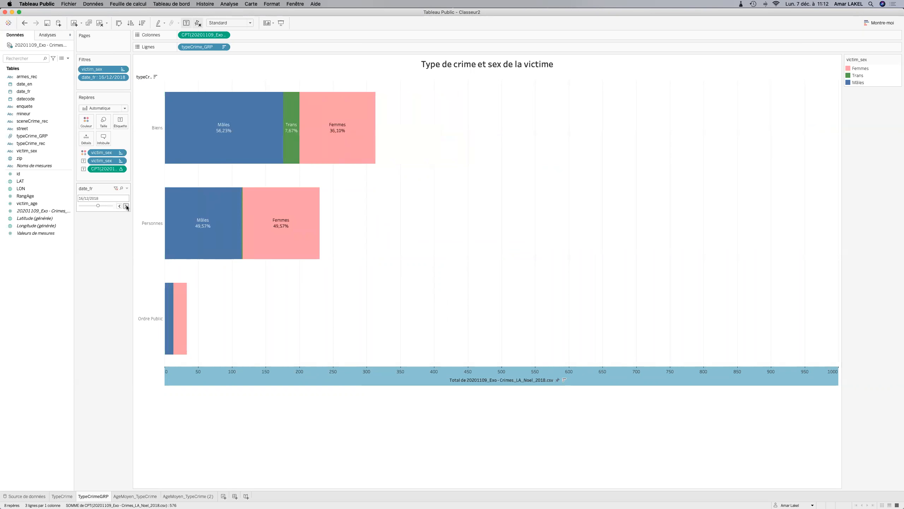
Advance the date_fr filter day by day from 16/12/2018 to 27/12/2018 to follow how the crime bars evolve.
click(127, 206)
click(127, 206)
click(126, 206)
click(127, 205)
click(127, 206)
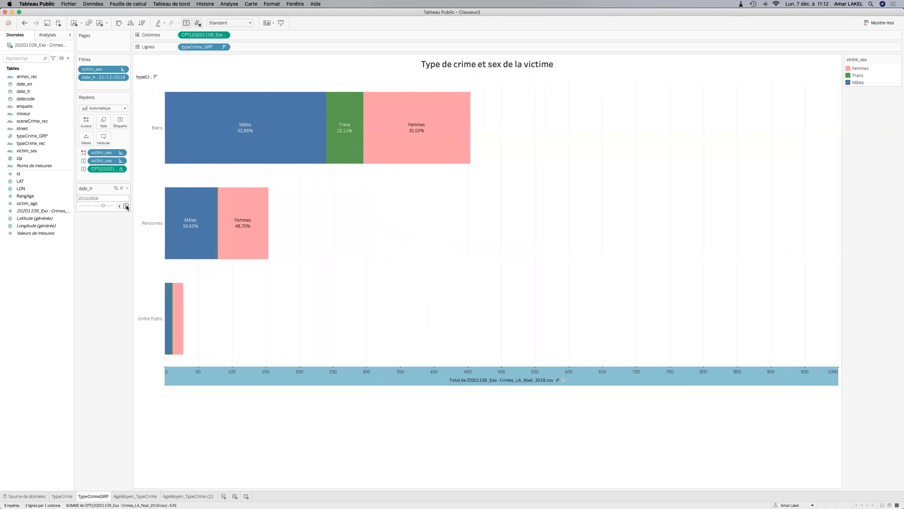
click(126, 206)
click(126, 205)
click(127, 206)
click(126, 206)
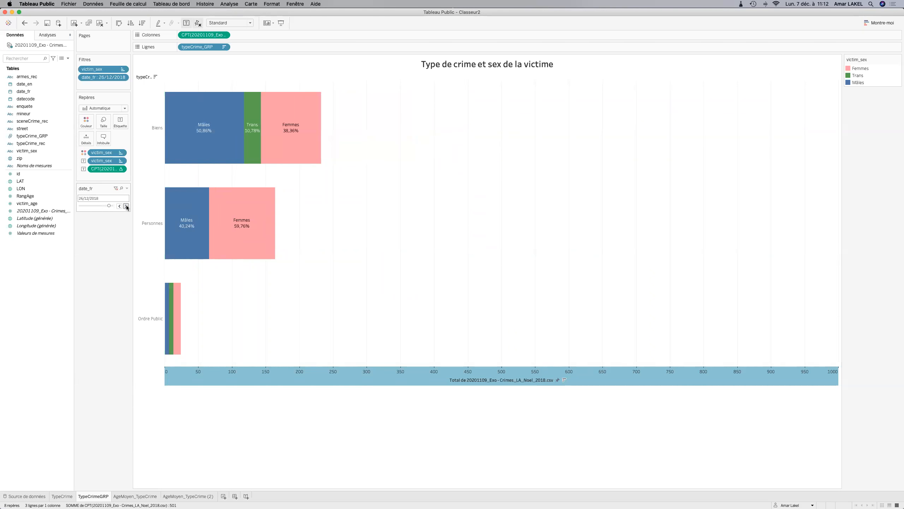
click(126, 206)
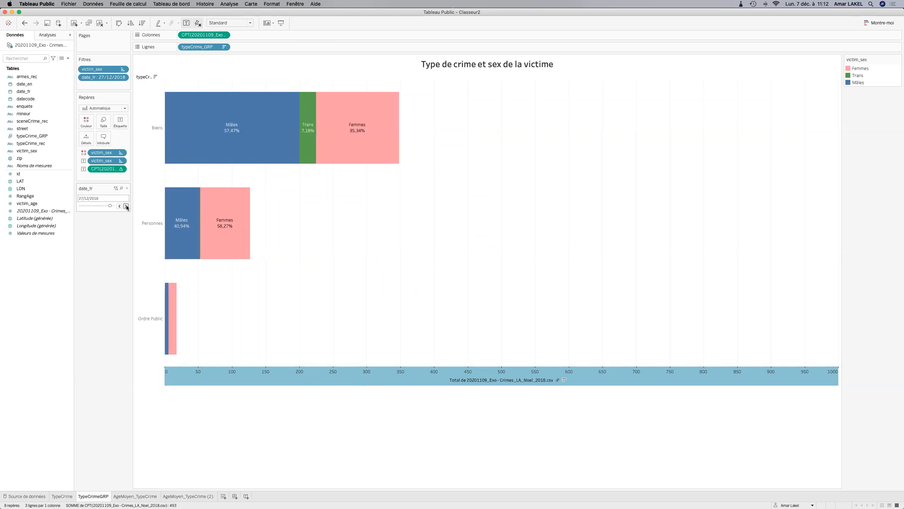
Advance the date_fr filter to 30/12/2018 and move it back day by day to 24/12/2018 to compare the crime bars.
click(126, 206)
click(126, 206)
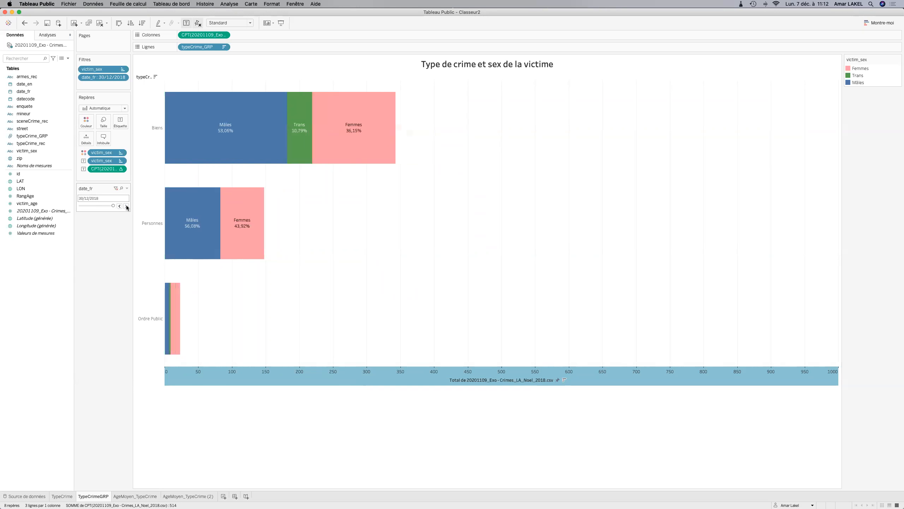
click(119, 206)
click(120, 206)
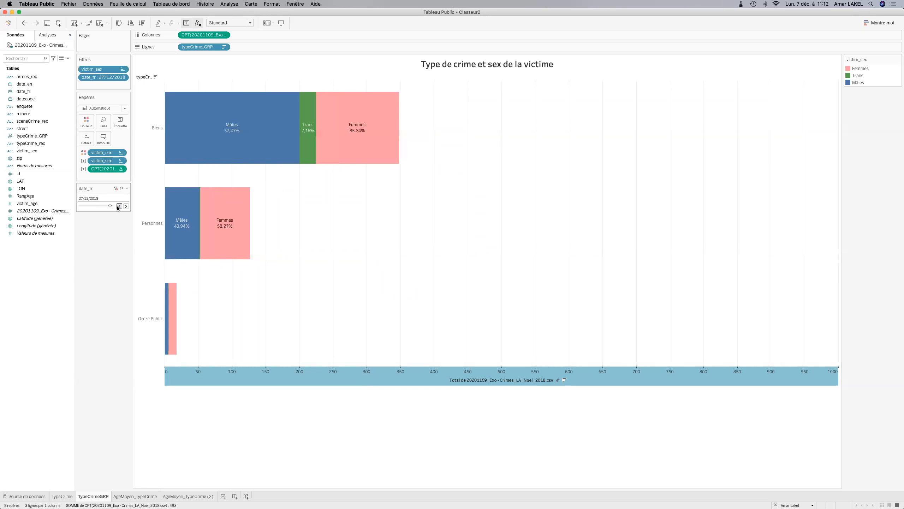
click(120, 206)
click(119, 206)
click(119, 205)
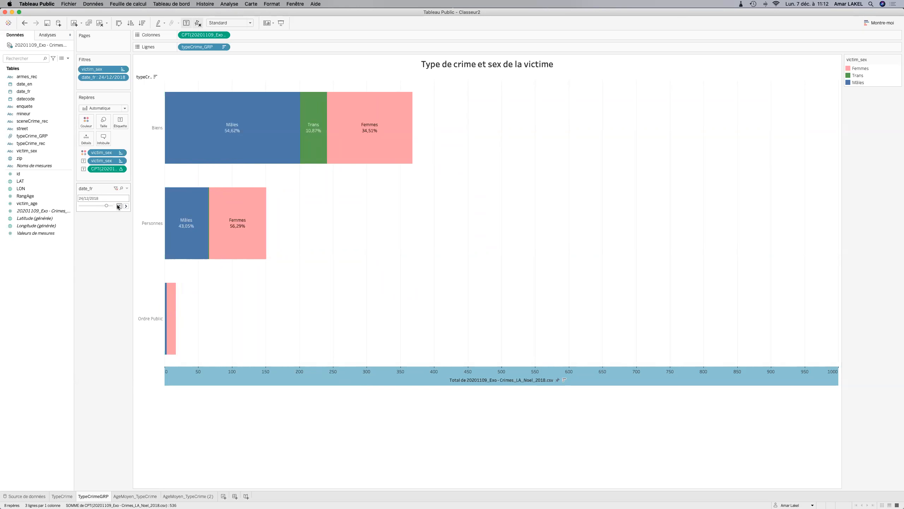
Switch the date_fr filter to continuous week number with a date range from 01/12/2018 to 31/12/2018.
click(124, 78)
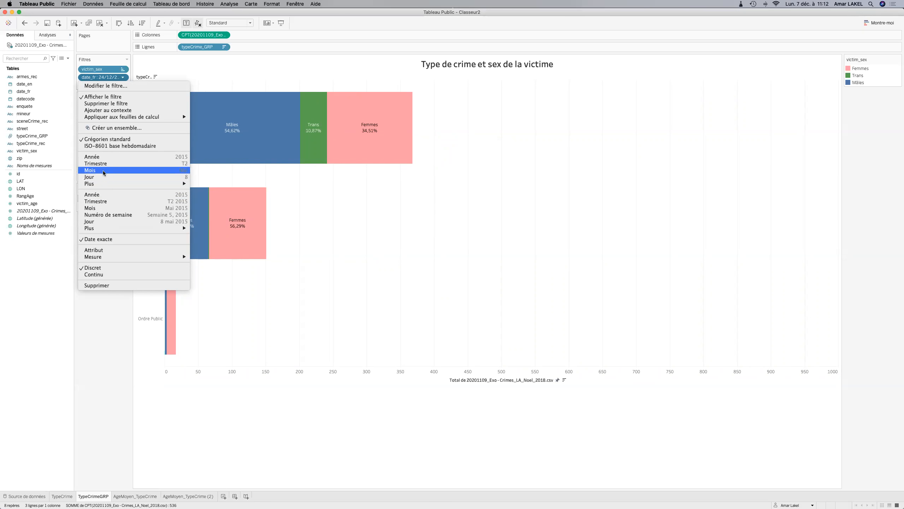
mouse_move(105, 183)
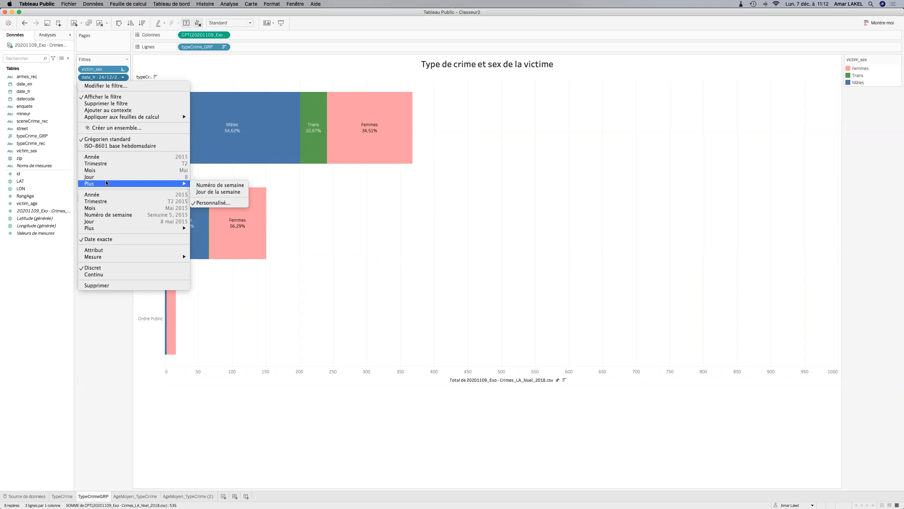
click(159, 215)
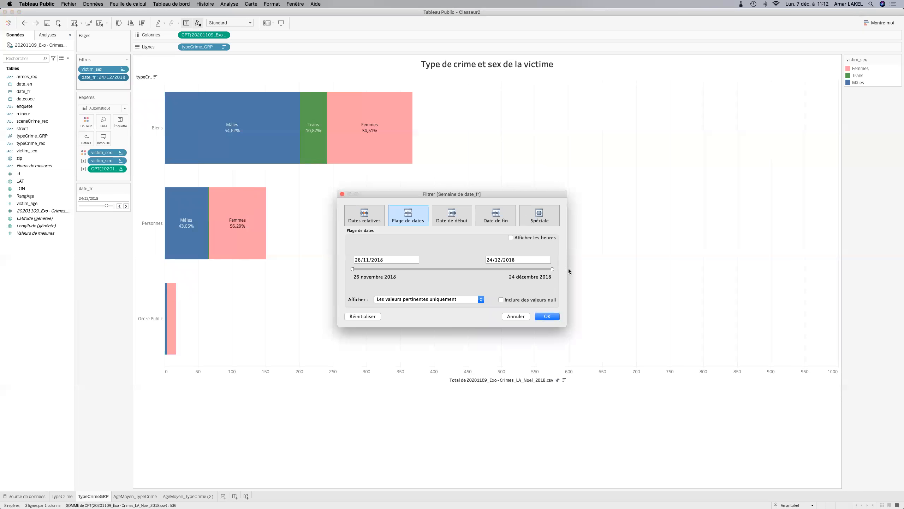
click(490, 259)
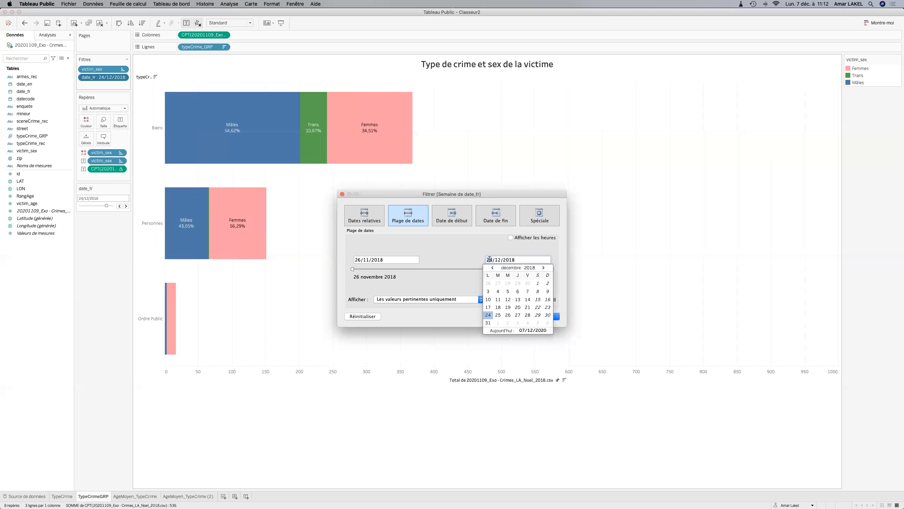
click(488, 322)
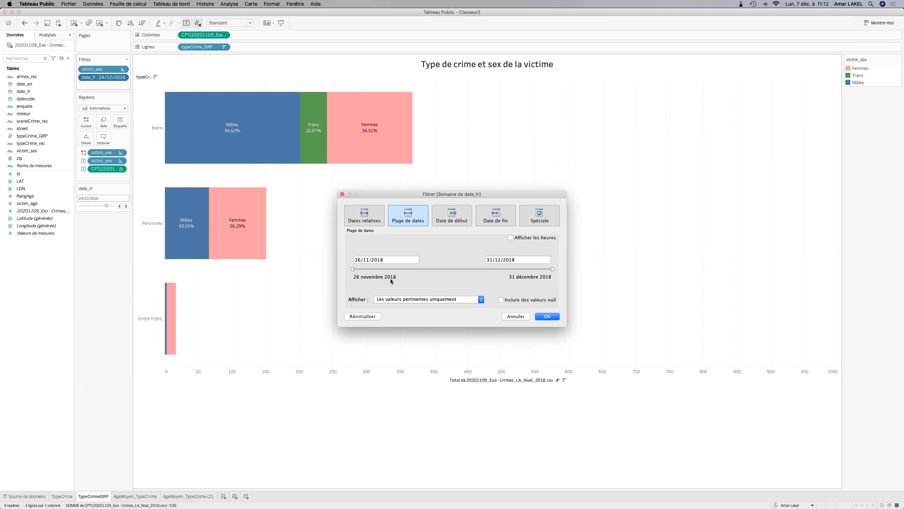
click(366, 260)
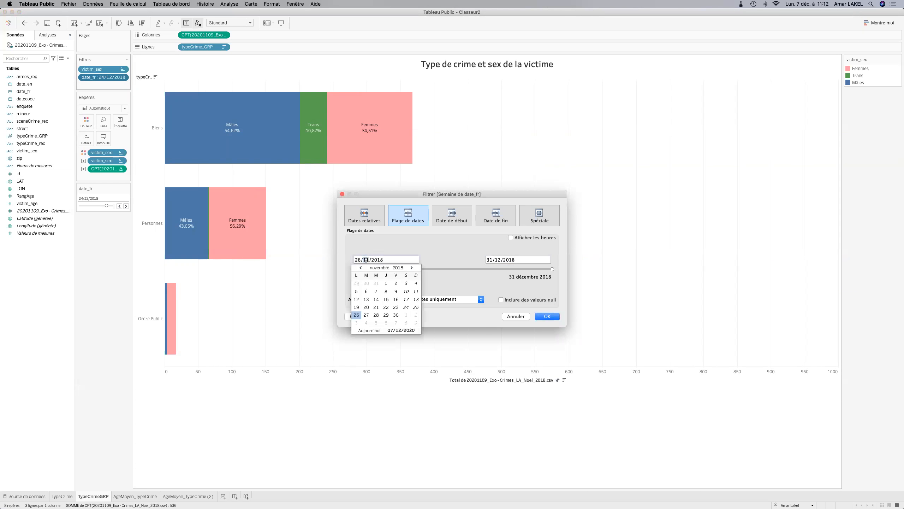
click(411, 268)
click(406, 283)
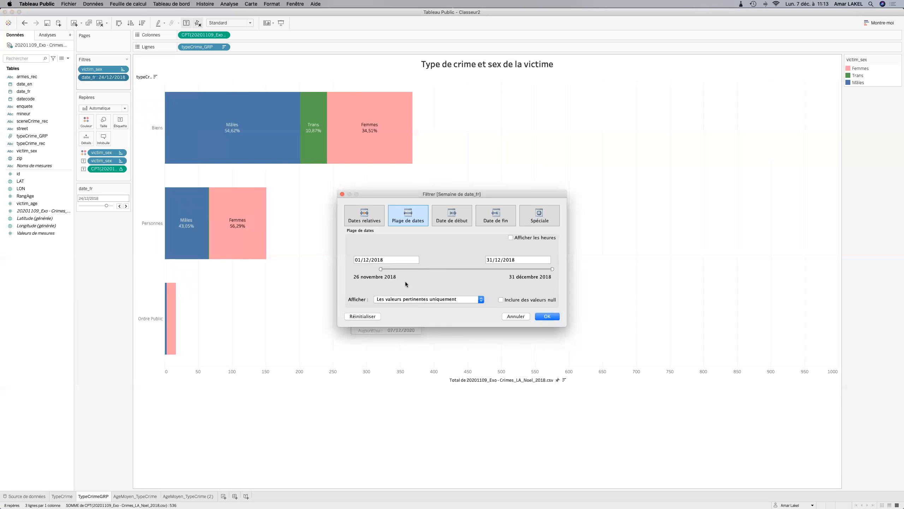
click(546, 316)
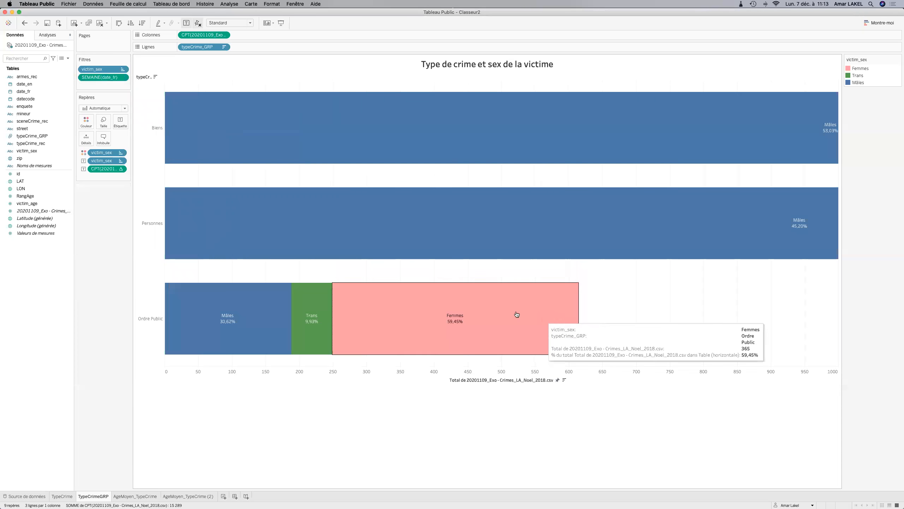
Change the date_fr filter to discrete week numbers, including all weeks from Semaine 48 to Semaine 52.
click(123, 78)
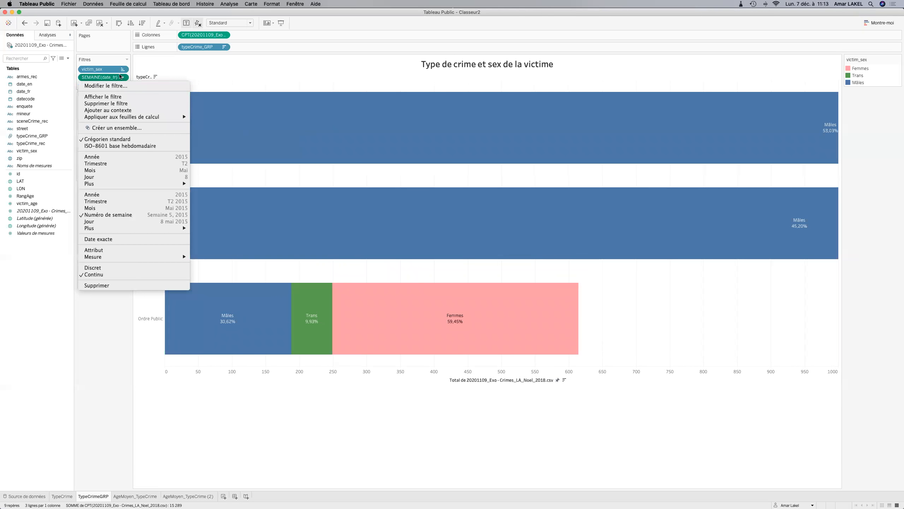
click(122, 78)
click(122, 78)
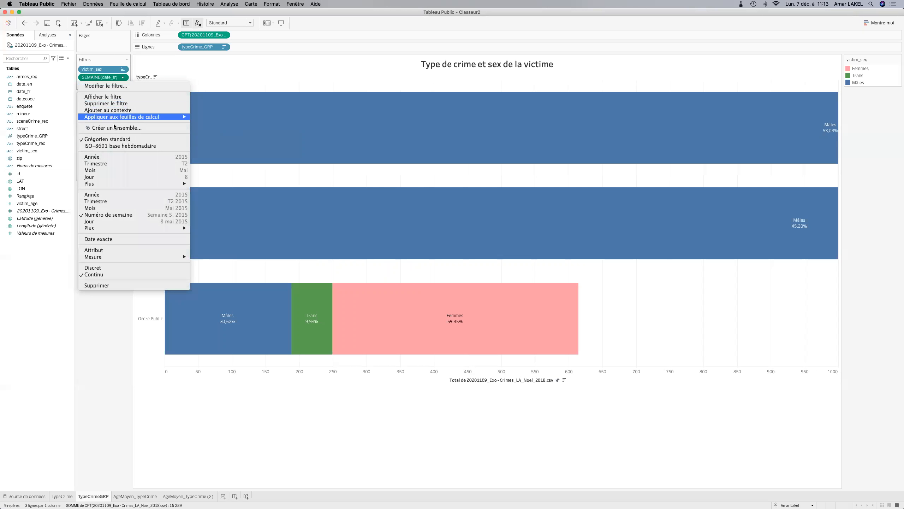
mouse_move(120, 183)
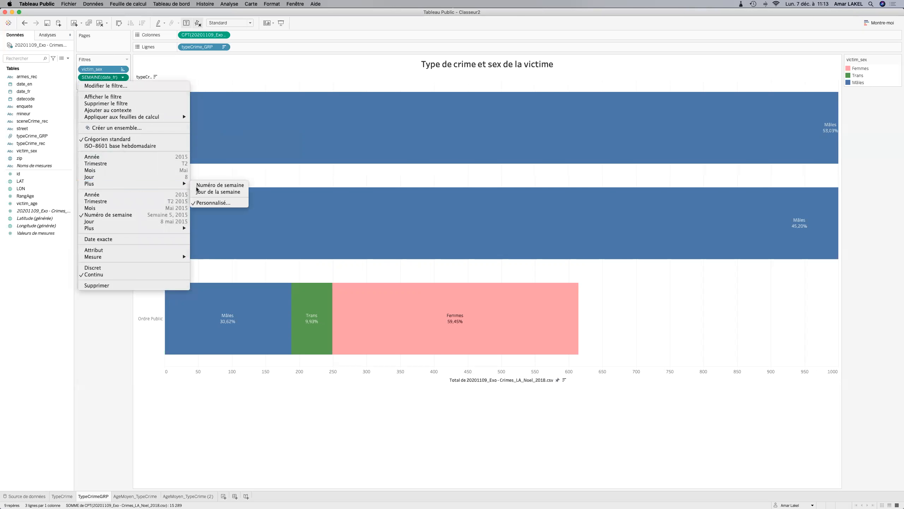
click(208, 185)
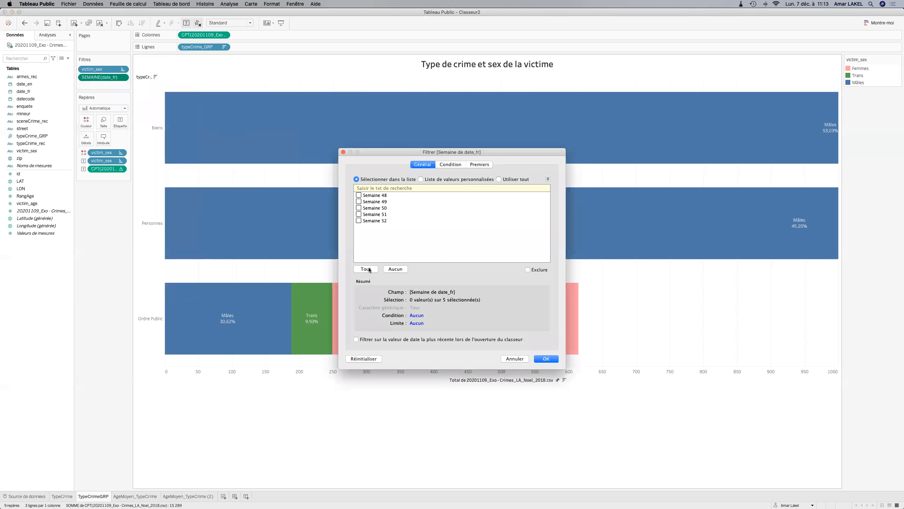
click(546, 359)
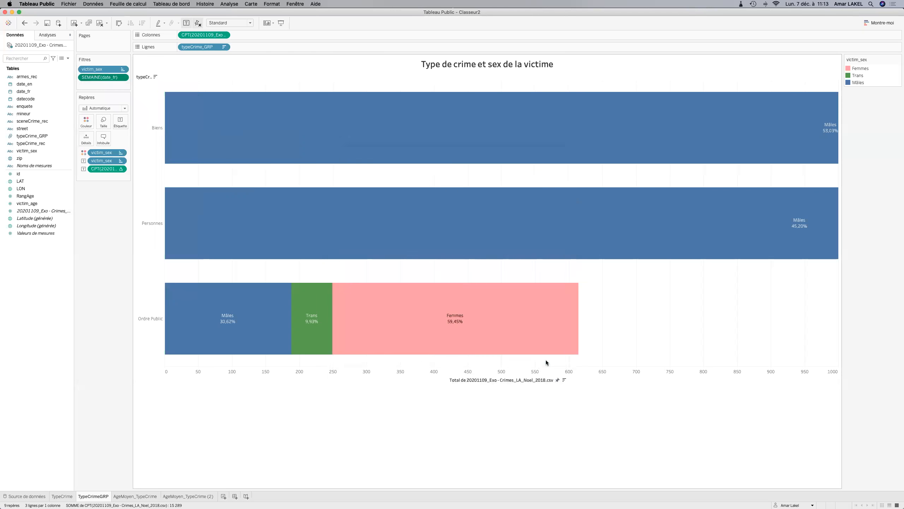
Show the date_fr week filter, place its card below the Repères card, and make it a single-value slider.
click(123, 78)
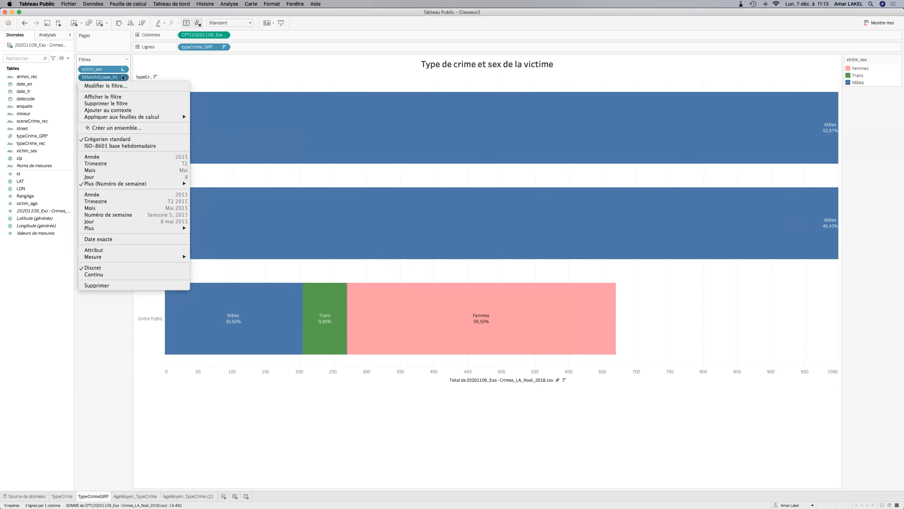
click(106, 97)
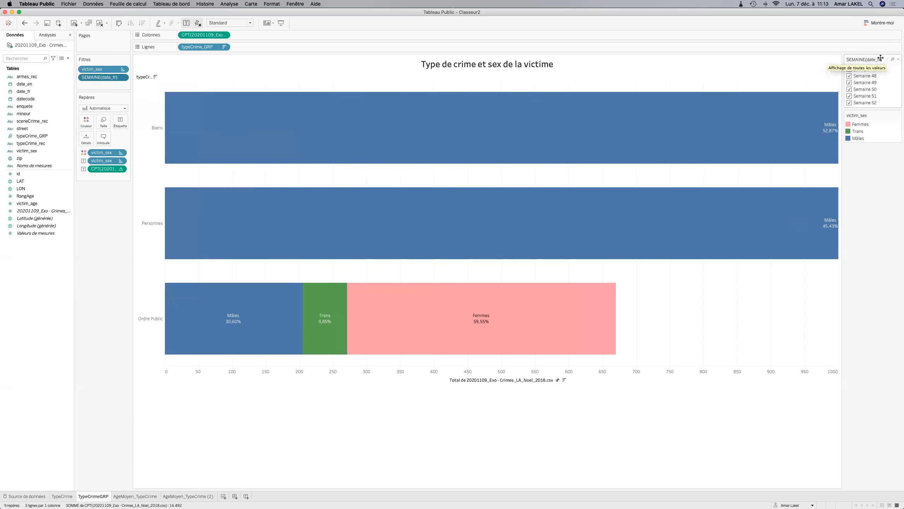
drag(875, 57, 96, 189)
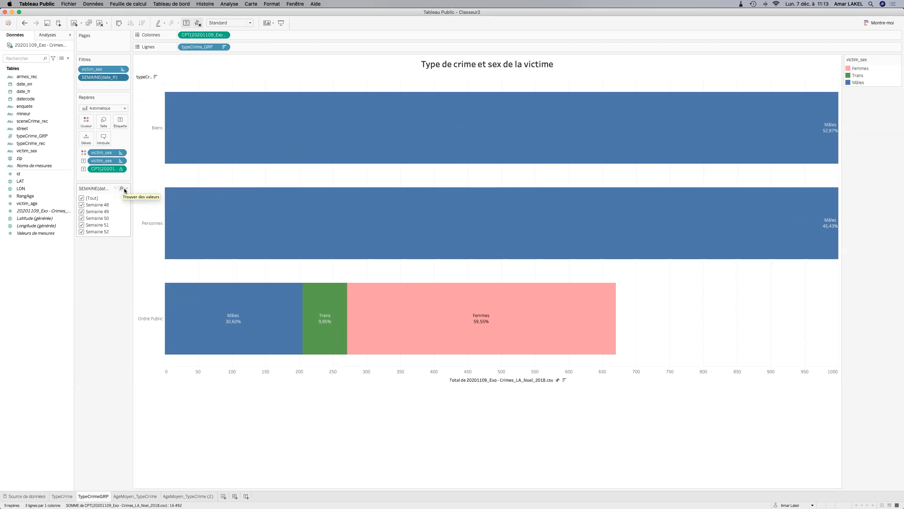
click(128, 189)
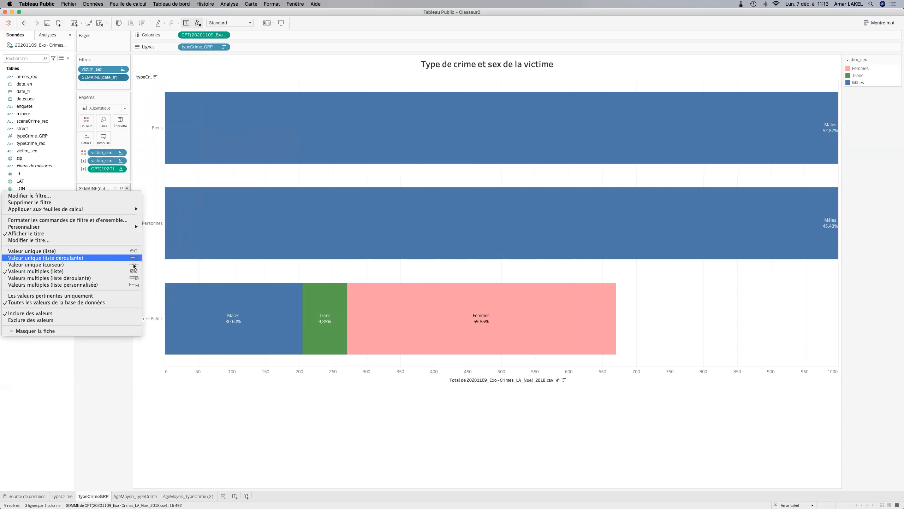
click(134, 265)
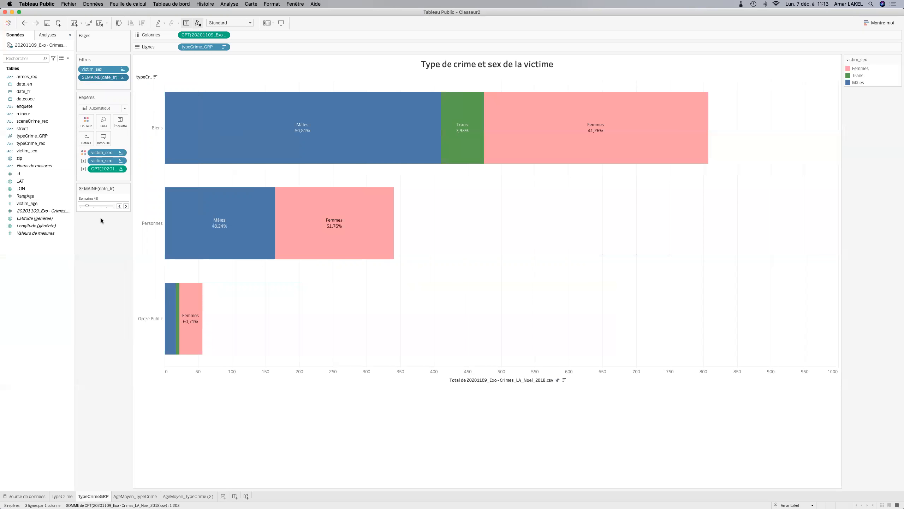
Move the week filter from (Tout) through Semaine 48 to Semaine 49 to compare the weekly crime bars.
drag(82, 206, 76, 207)
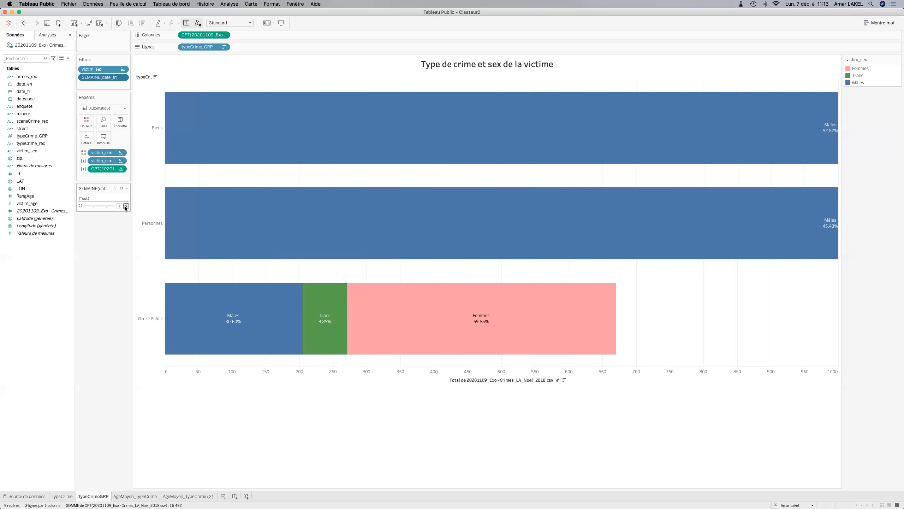
click(126, 206)
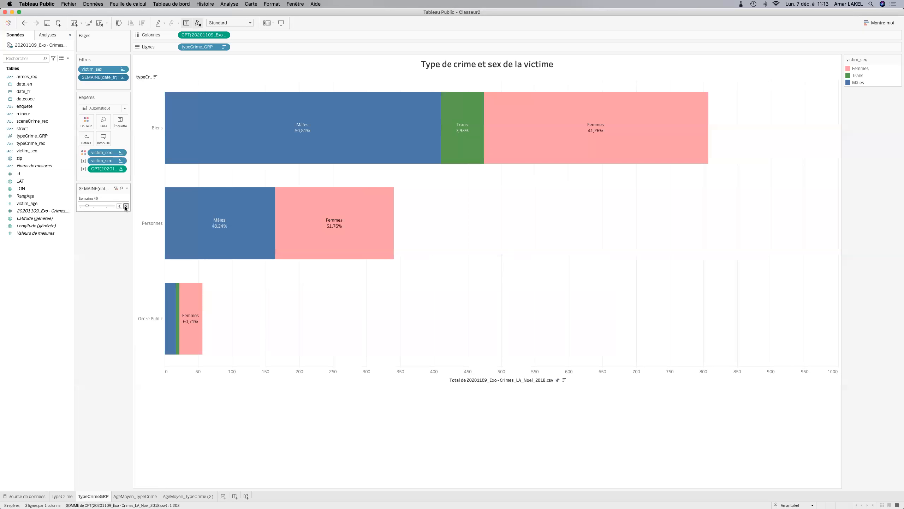
click(126, 206)
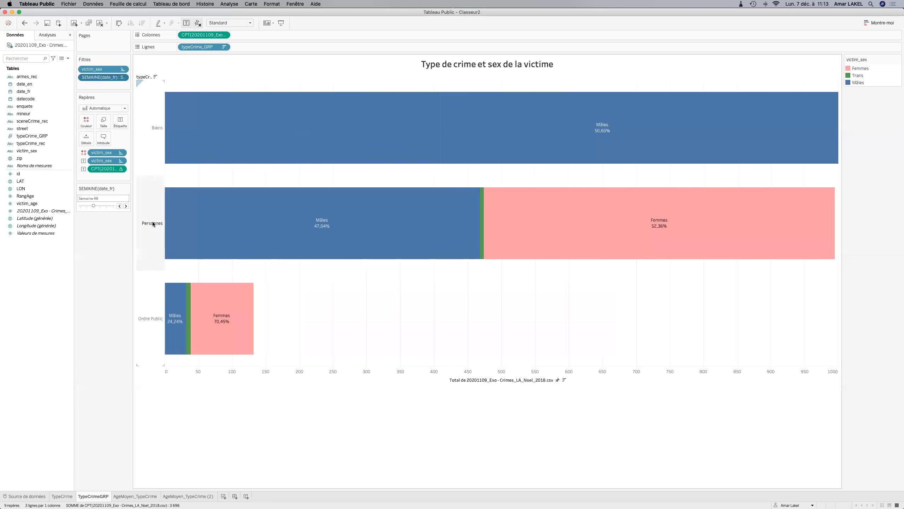
Extend the fixed end of the crime total axis, trying 2000 and settling on 3000.
right_click(206, 379)
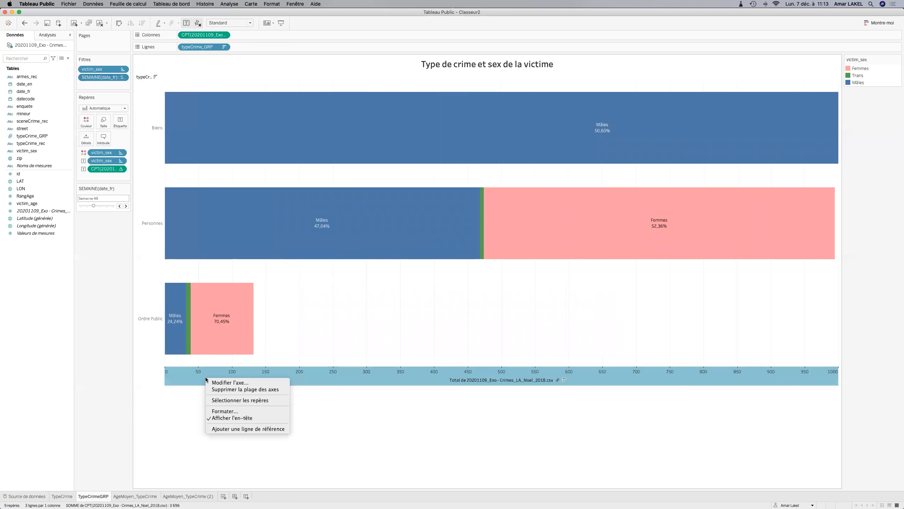
click(208, 382)
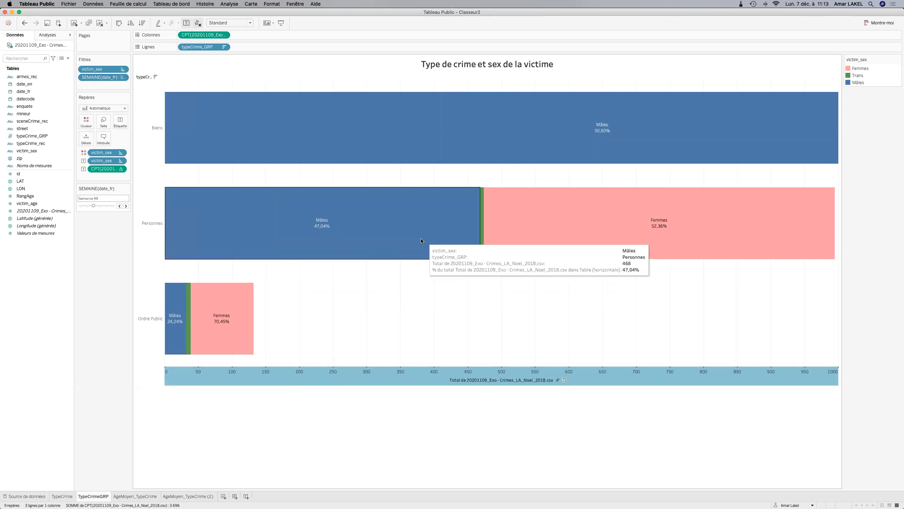
double_click(466, 248)
text(2000)
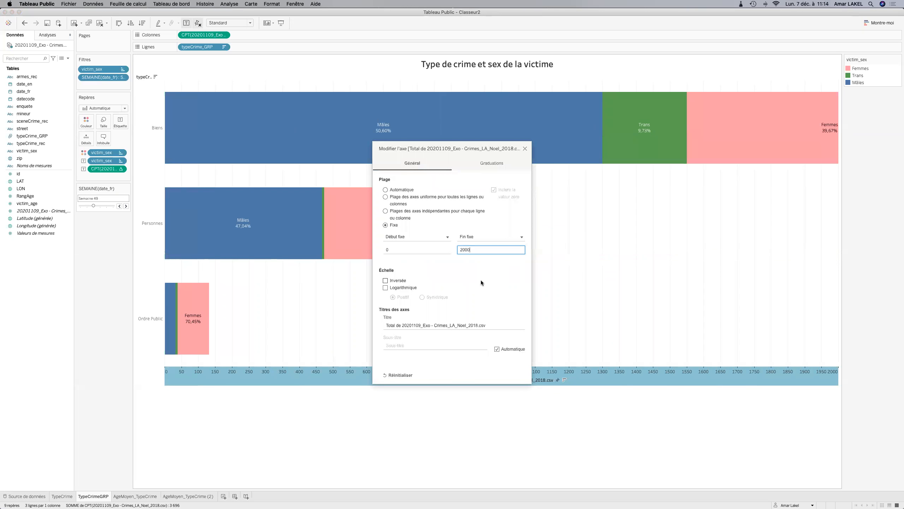
double_click(466, 249)
text(300)
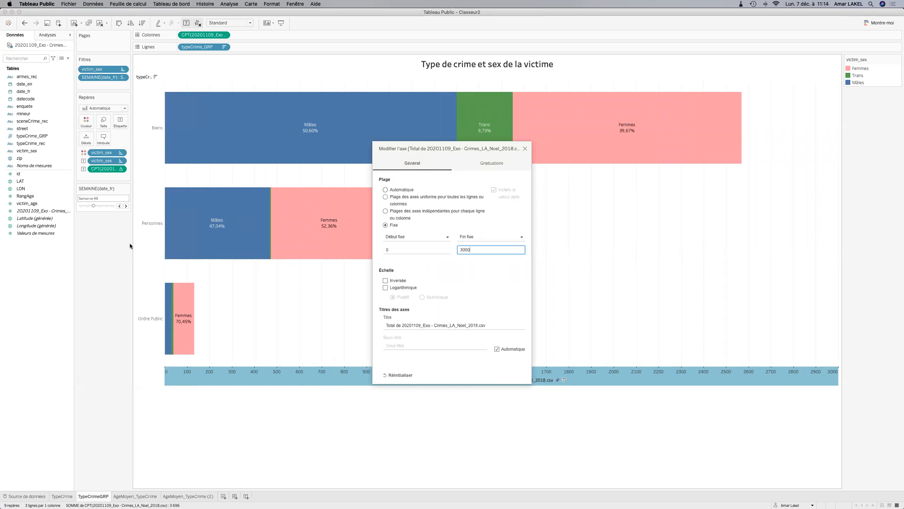
click(525, 149)
Return the week filter to (Tout) and extend the crime total axis's fixed end, trying 5000 and 7500 before setting 15000.
click(120, 206)
click(119, 206)
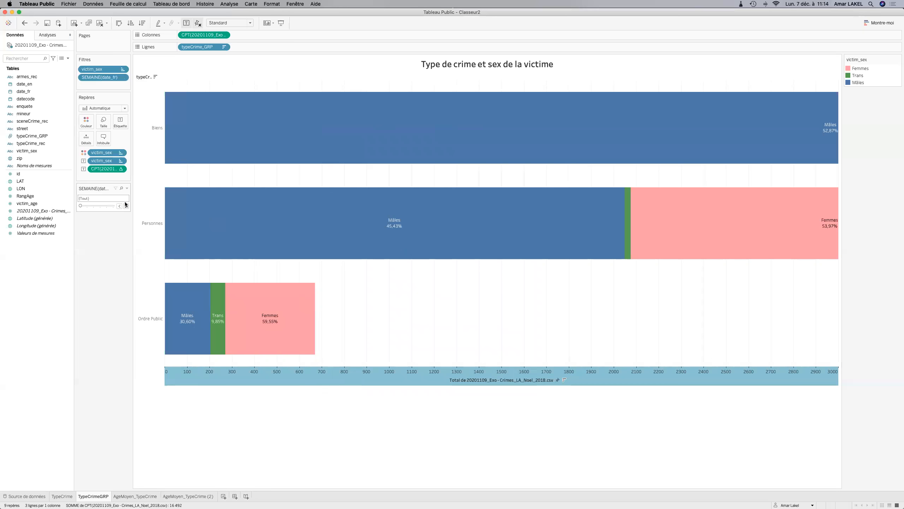
right_click(195, 376)
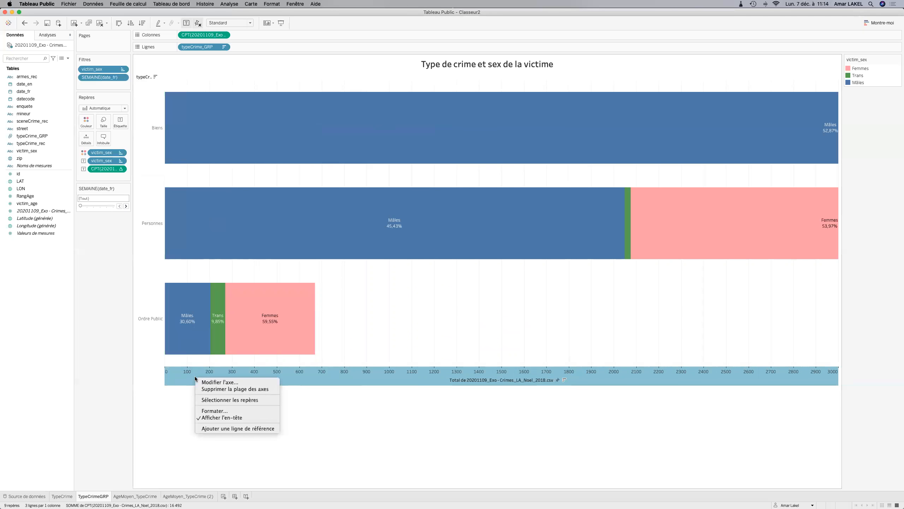
click(201, 383)
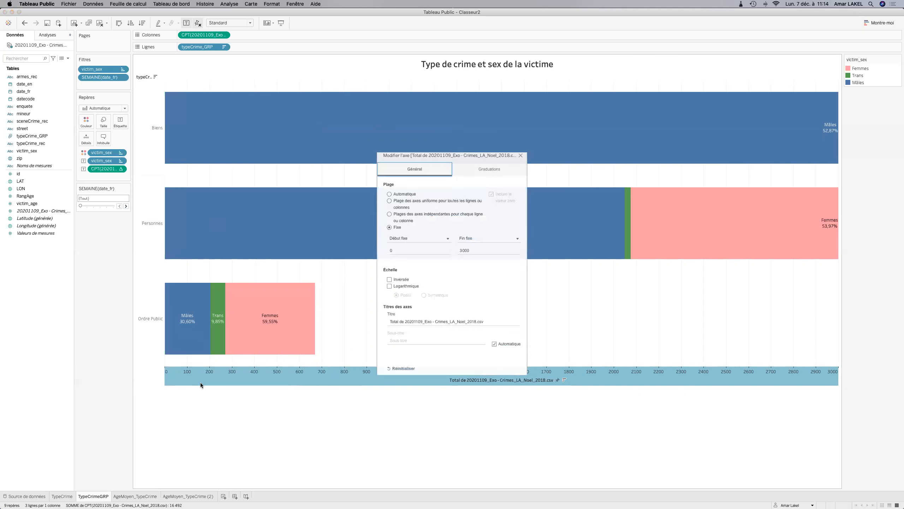
double_click(461, 249)
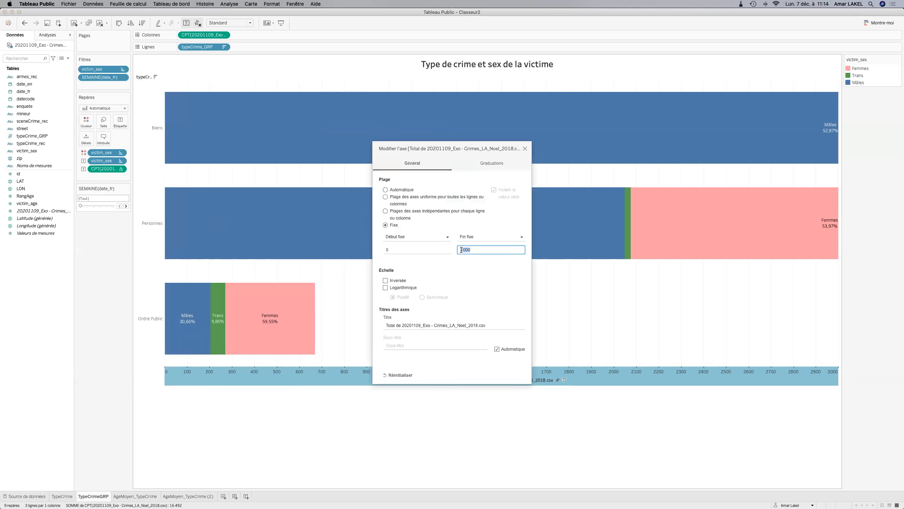
key(BackSpace)
text(5000)
double_click(474, 249)
text(7)
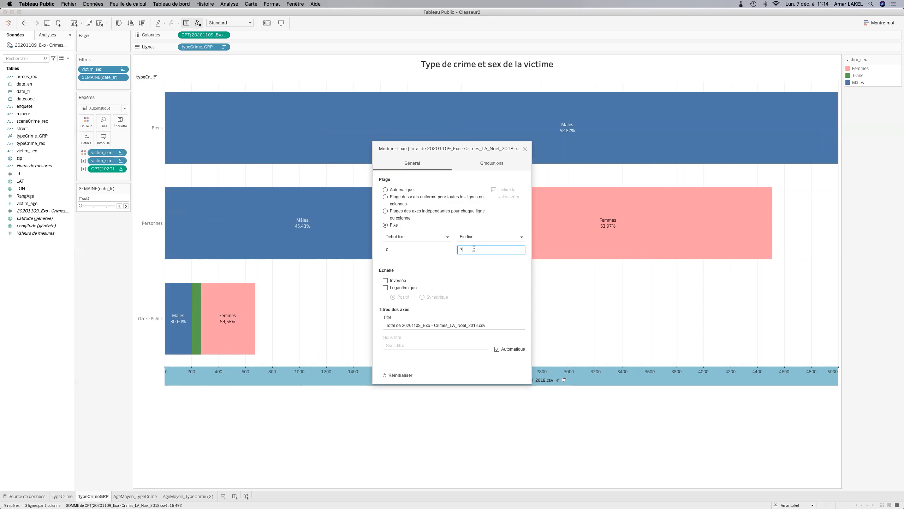
text(500)
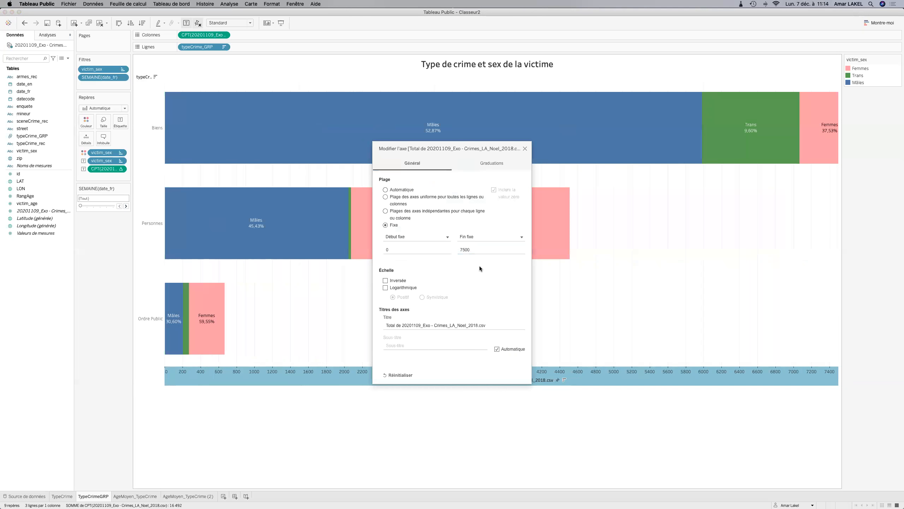
double_click(471, 248)
text(15)
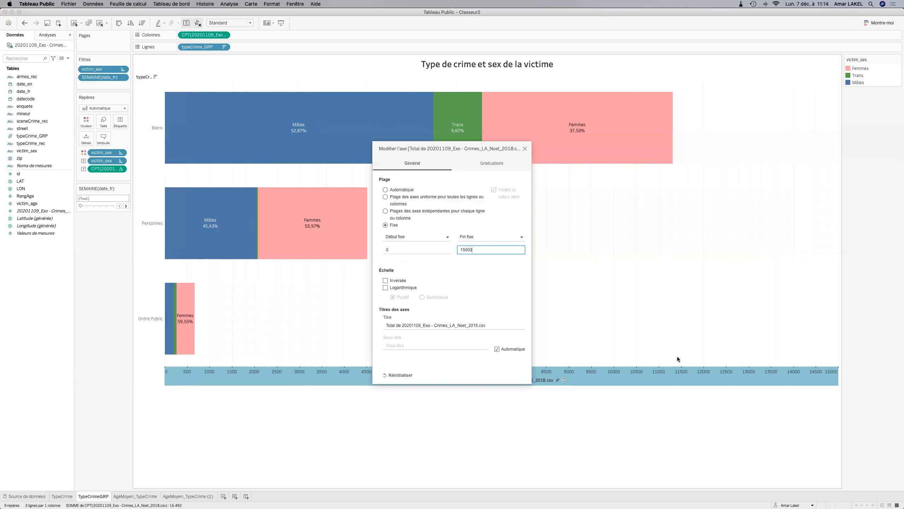
Set the fixed end of the crime total axis to 11500.
double_click(463, 250)
text(11500)
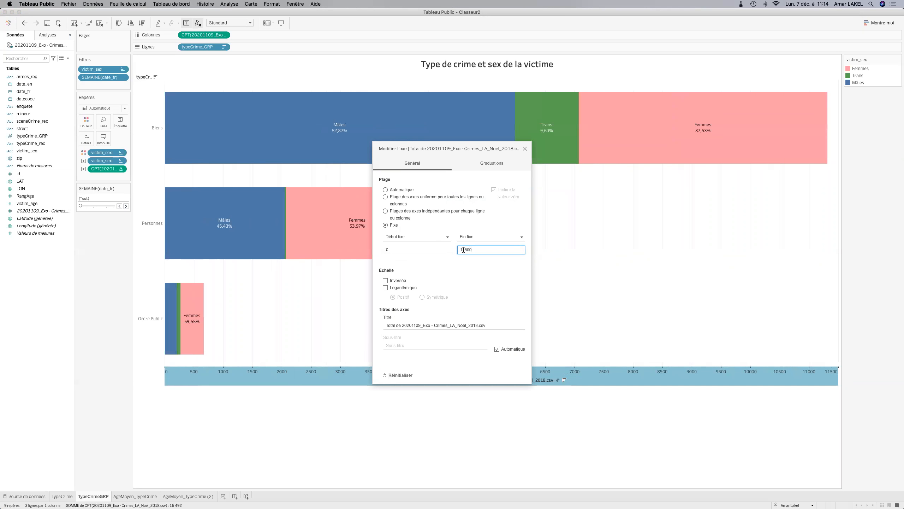
click(525, 149)
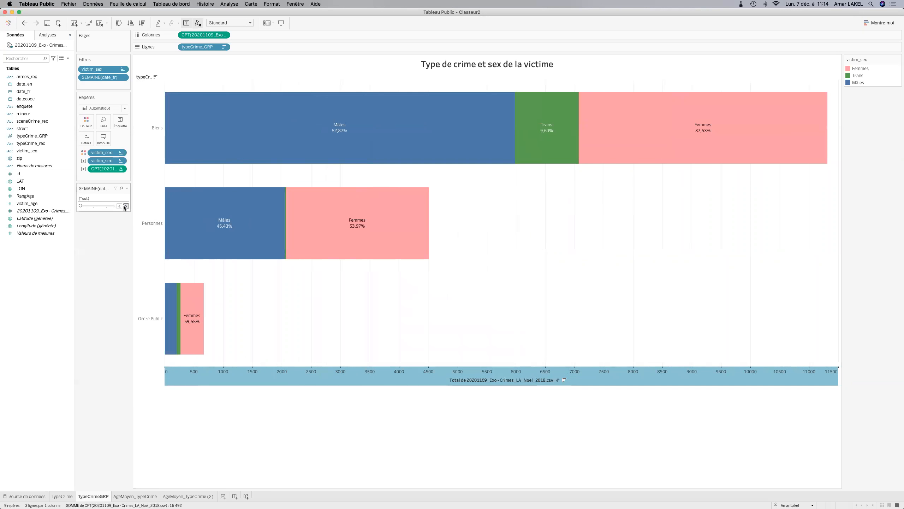
Advance the week filter one week at a time from Semaine 48 to Semaine 52 to compare the weekly crime bars.
click(126, 206)
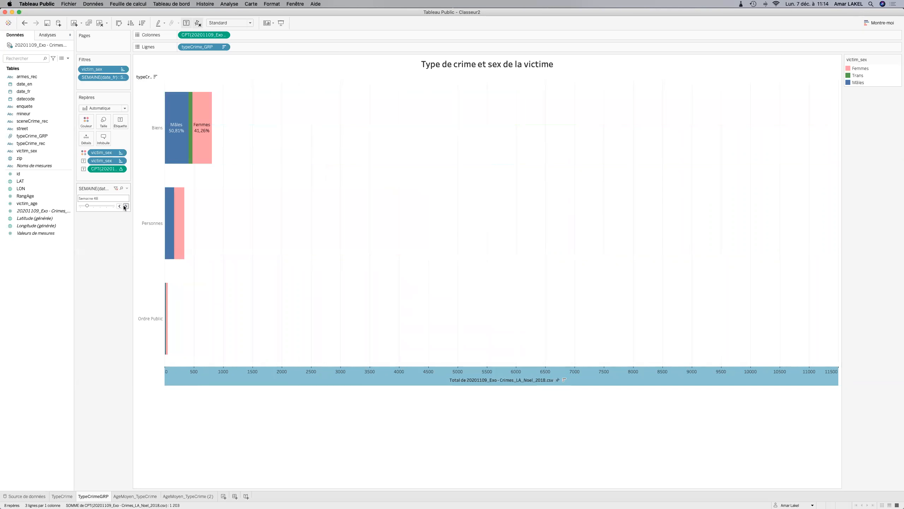
click(126, 206)
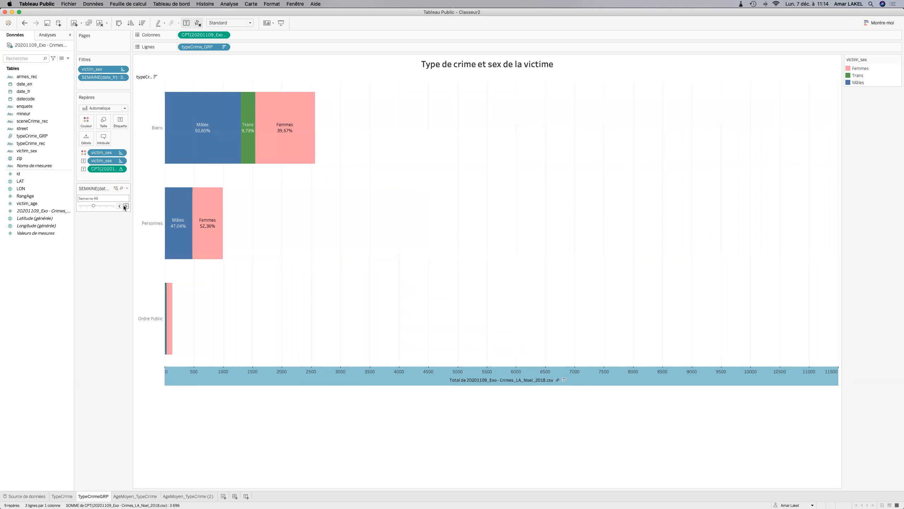
click(126, 206)
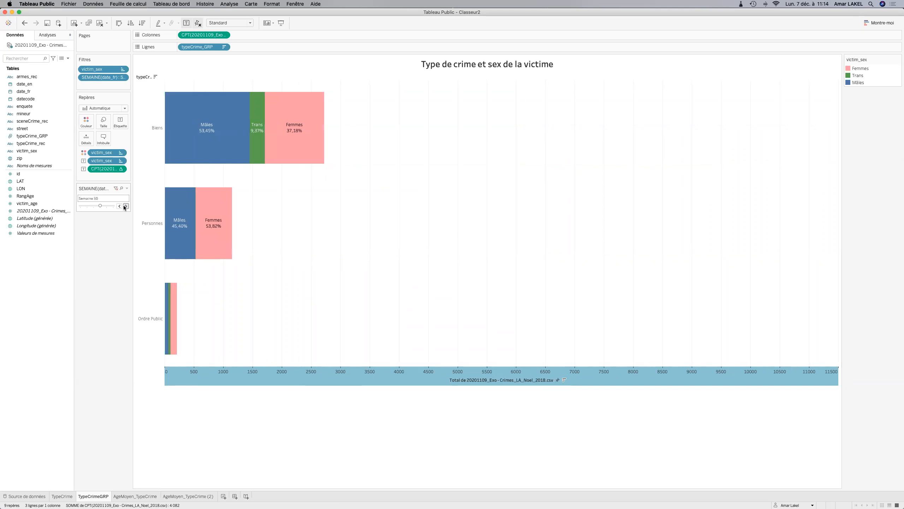
click(126, 206)
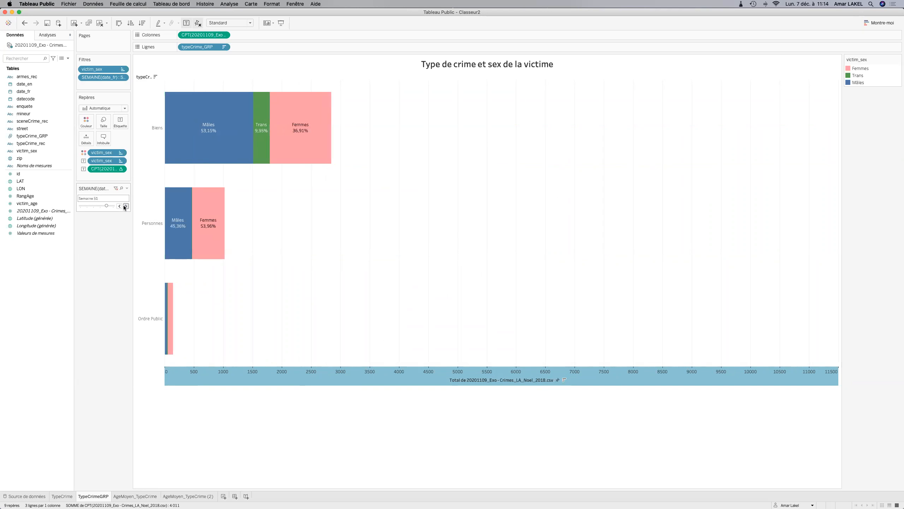
click(125, 206)
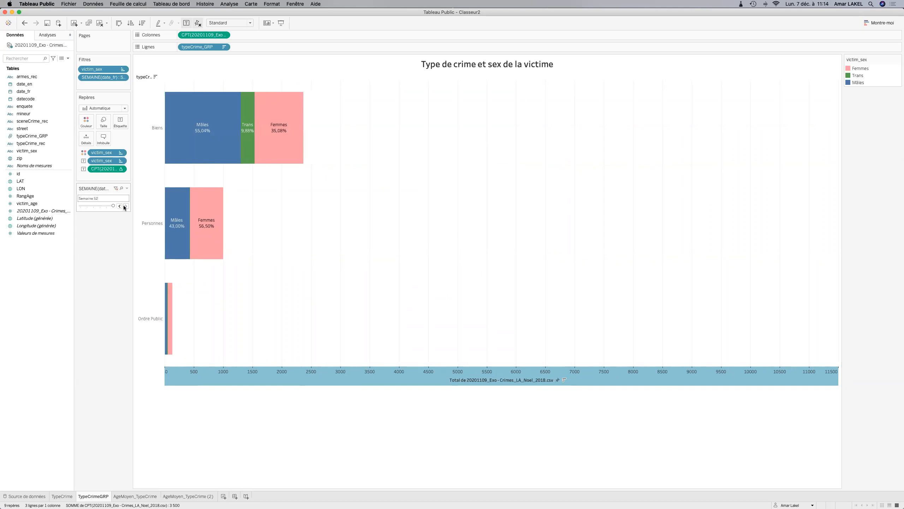
Set the fixed end of the crime total axis to 3000 to suit the weekly bars.
right_click(267, 383)
click(282, 385)
click(459, 248)
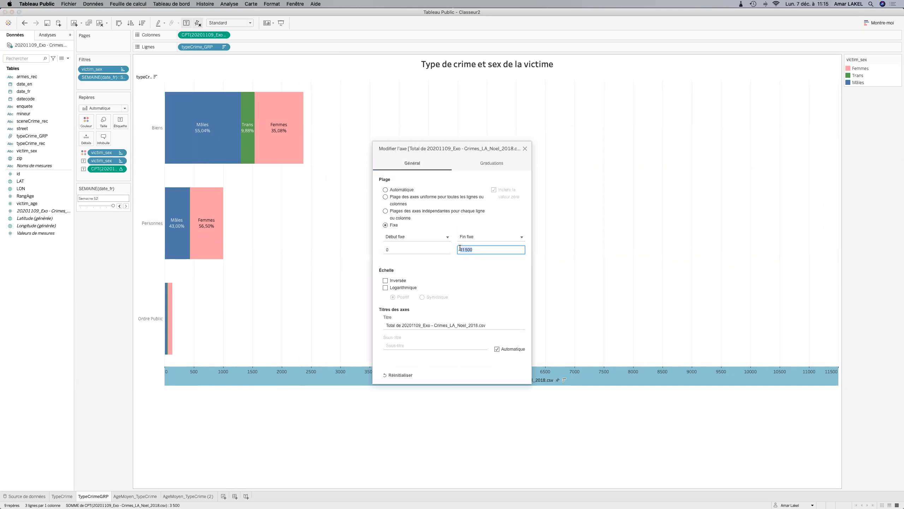
text(3000)
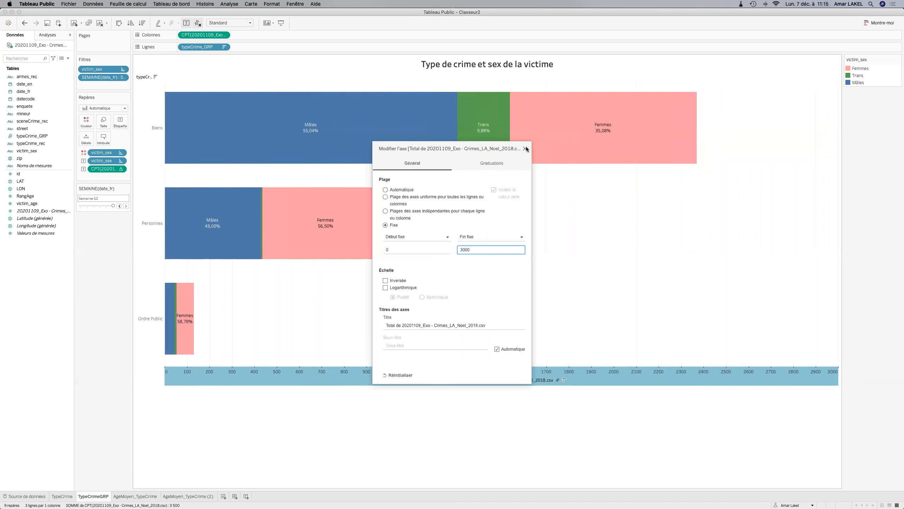
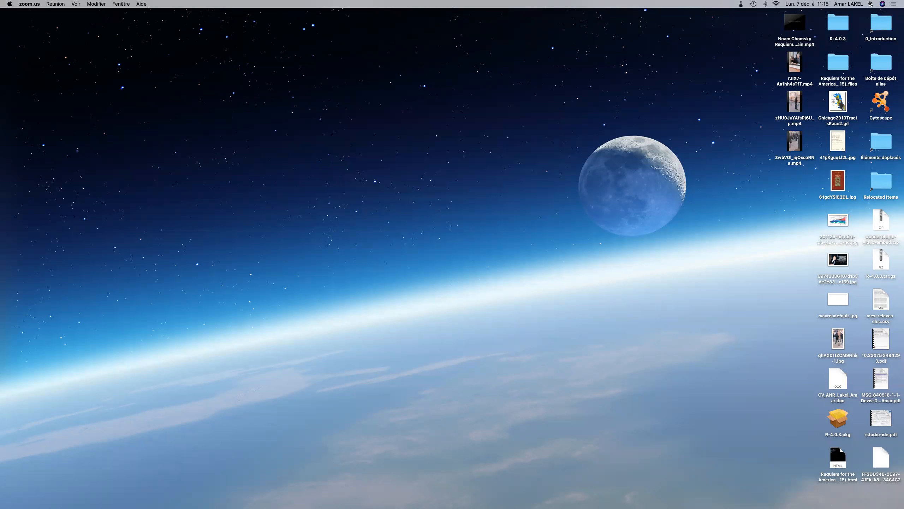
Search the Mac for tableau and relaunch Tableau Public.
key(super+space)
text(t)
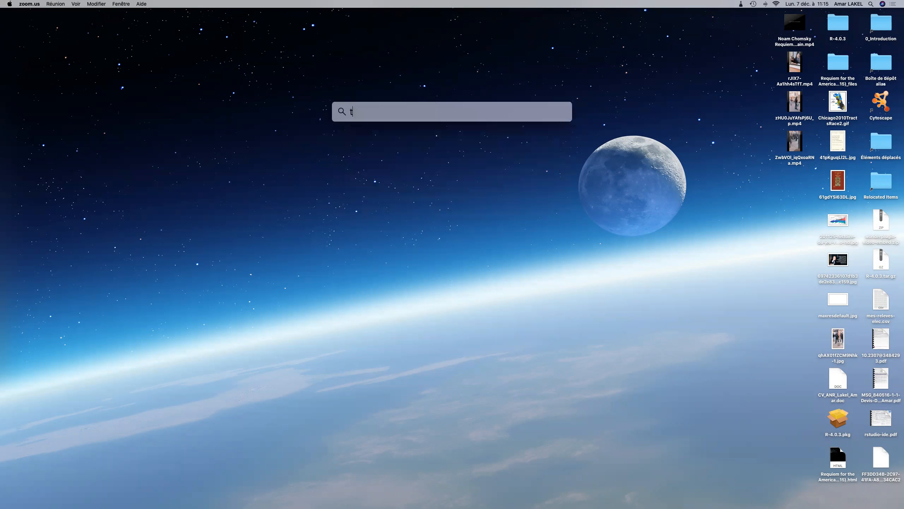
text(ableau)
key(Return)
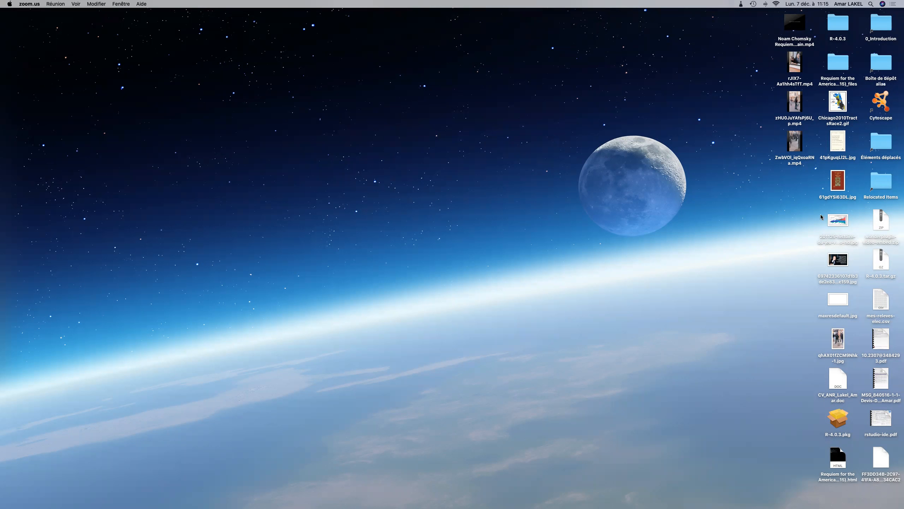
key(super+Tab)
click(871, 4)
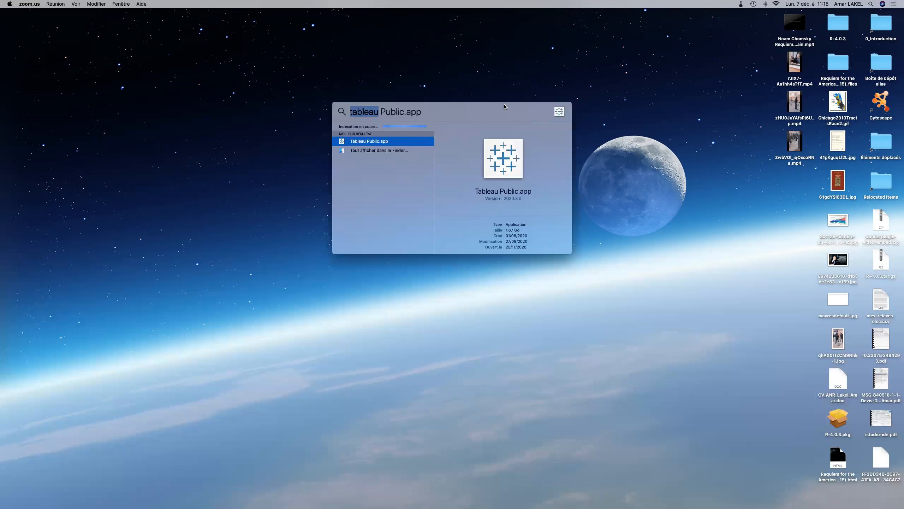
key(Return)
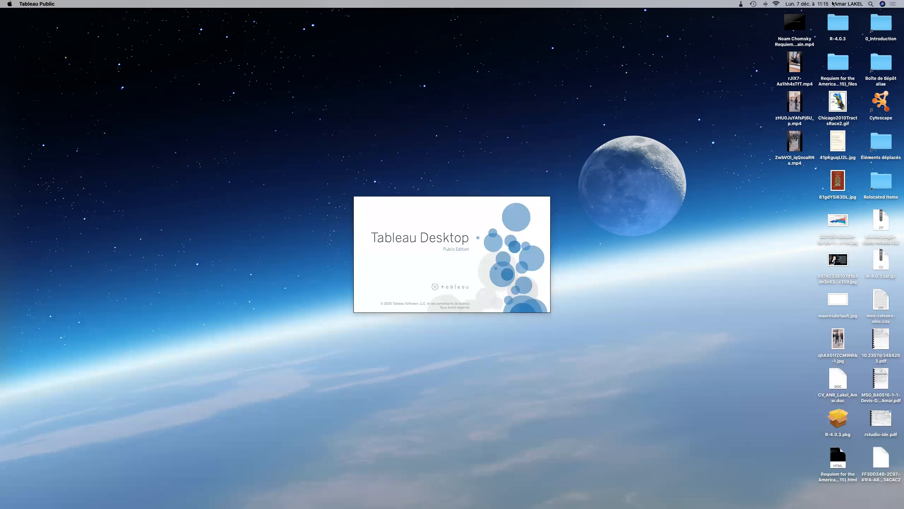
Clear the search overlay, then answer the crash report and maintenance update dialogs to reach the start page.
click(871, 3)
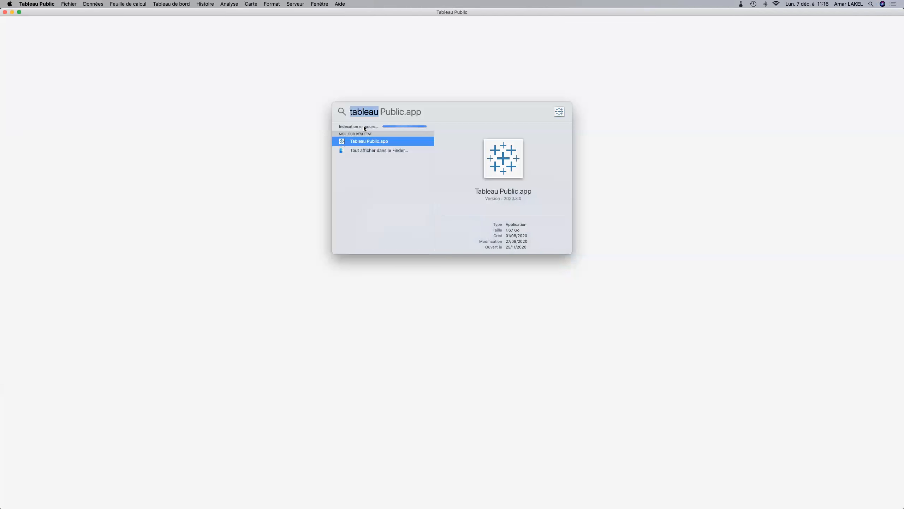
click(246, 196)
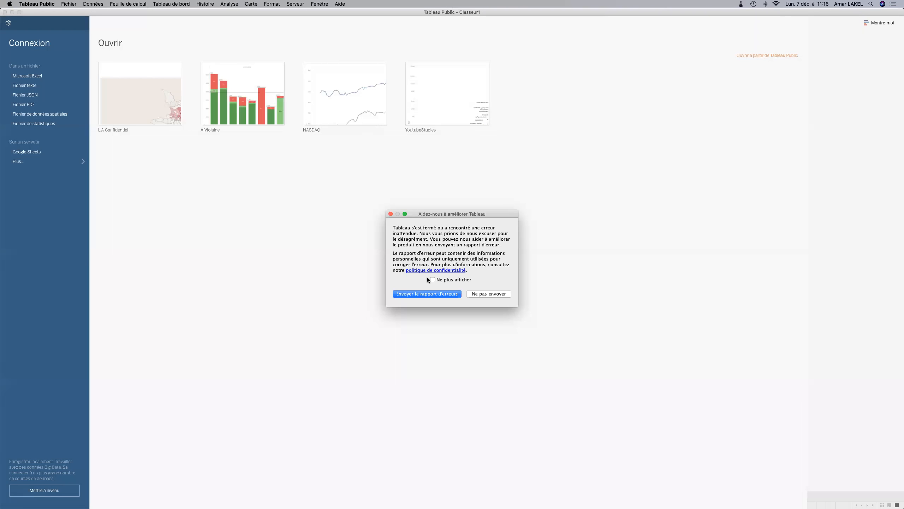
click(451, 295)
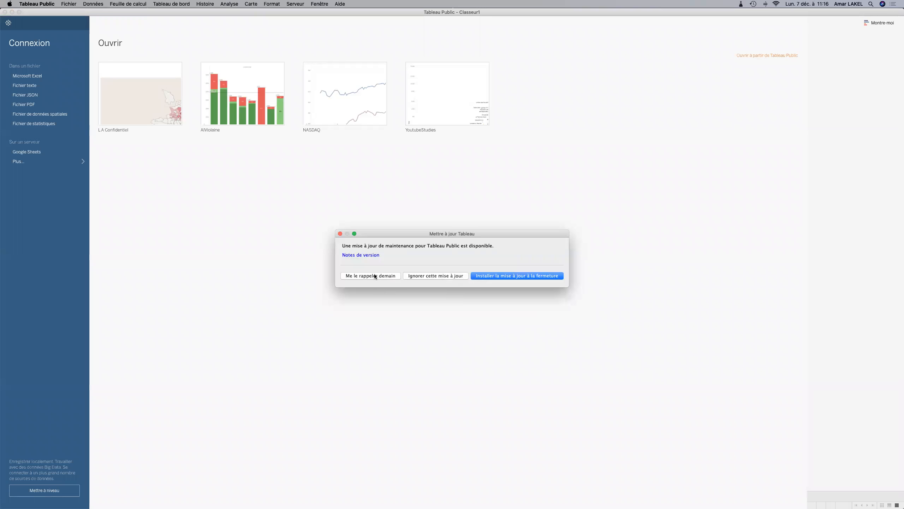
click(503, 276)
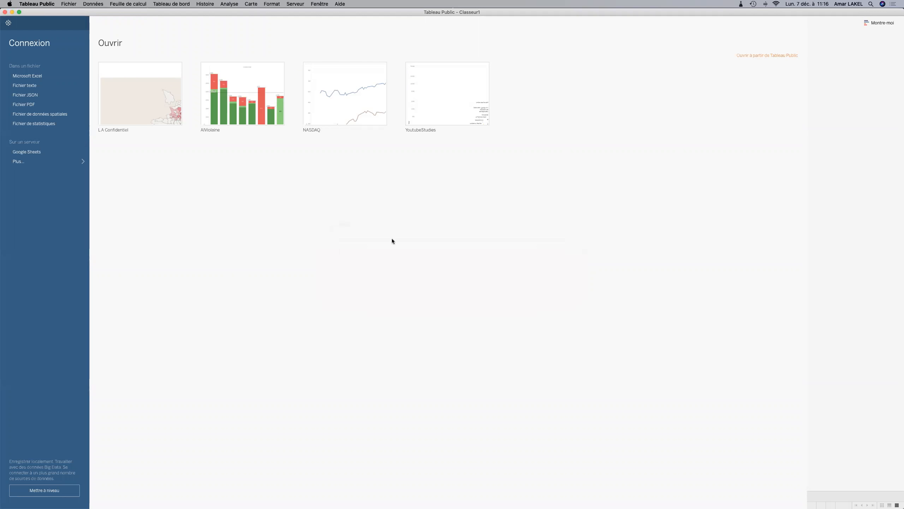
Connect to the text file 20201109_Exo - Crimes_LA_Noel_2018.csv and open the Feuille 1 worksheet.
click(34, 85)
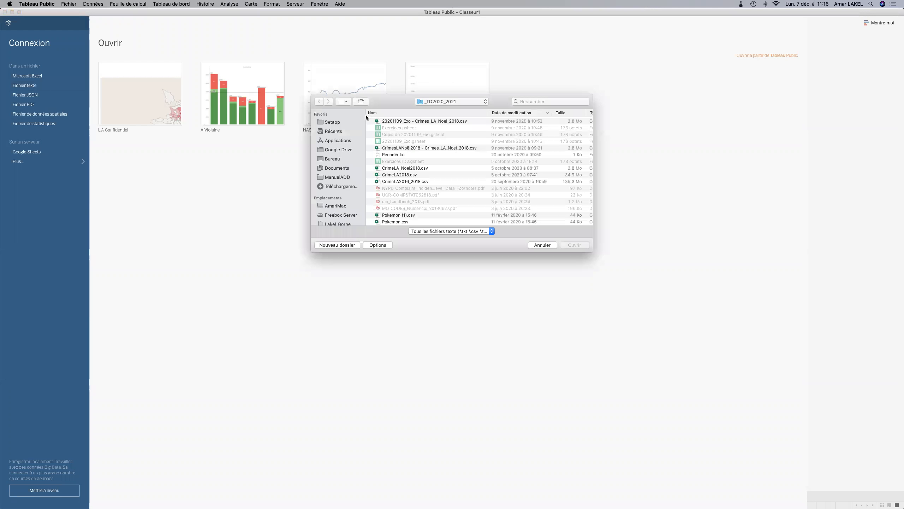
click(410, 122)
double_click(409, 121)
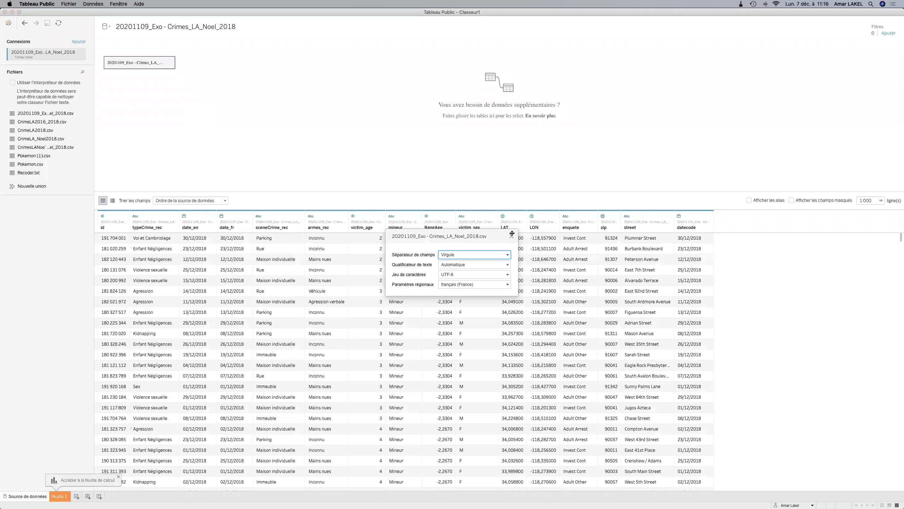
click(58, 496)
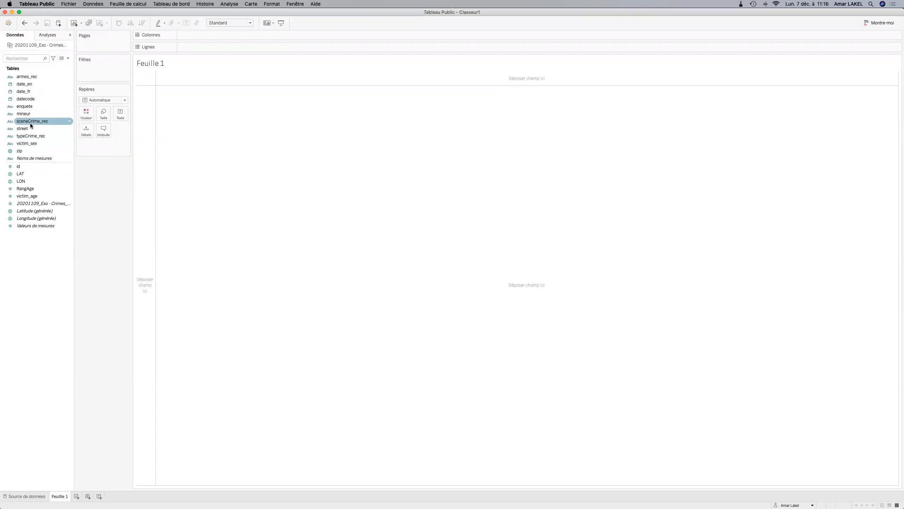
Build a horizontal bar chart of the crime record count by typeCrime_rec, sorted in descending order.
drag(30, 135, 185, 48)
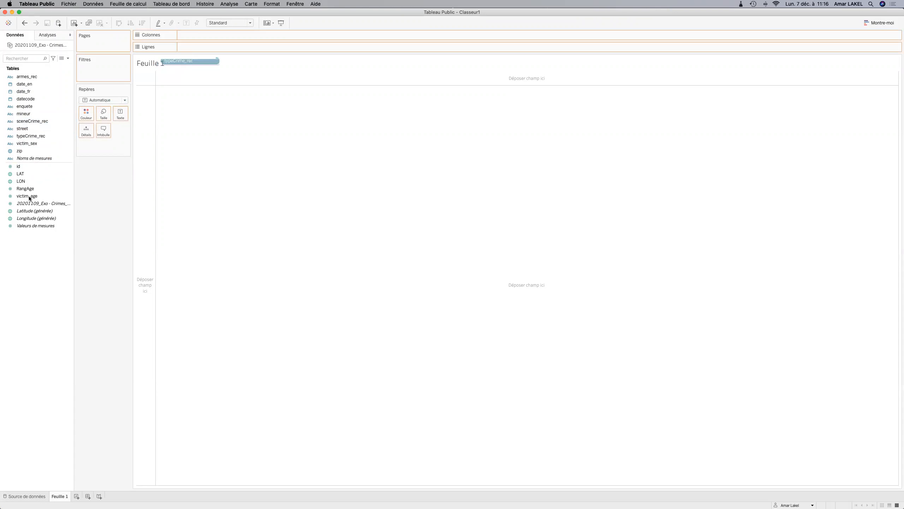
drag(27, 203, 193, 35)
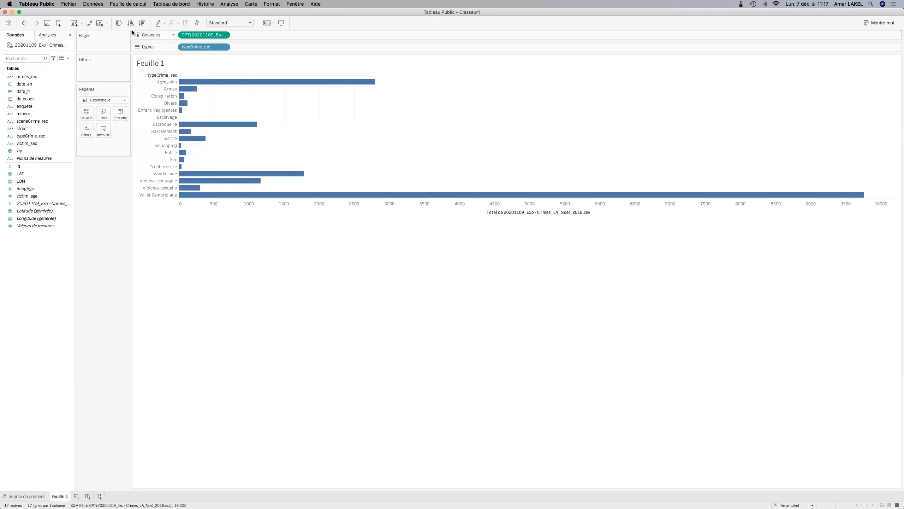
click(142, 23)
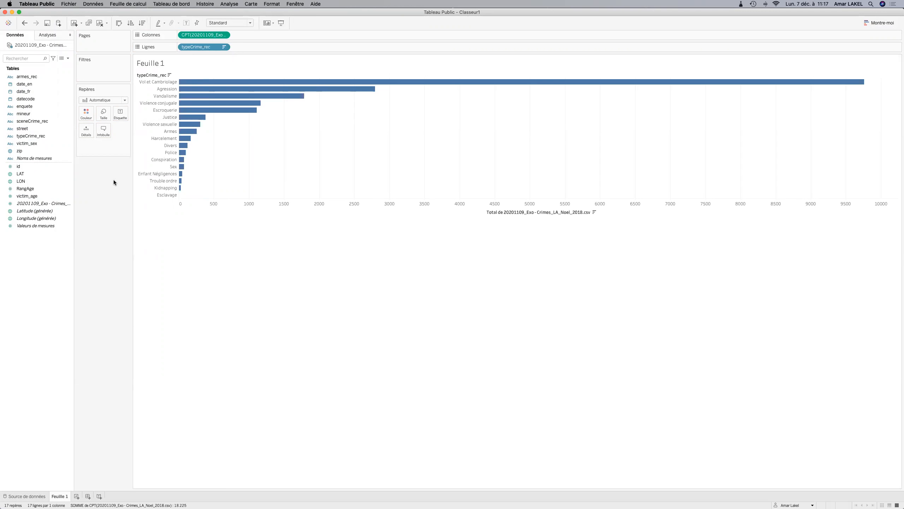
Colour the bars by victim_sex with the NA category excluded, and stretch the chart down to fill the worksheet.
click(20, 144)
drag(19, 144, 82, 116)
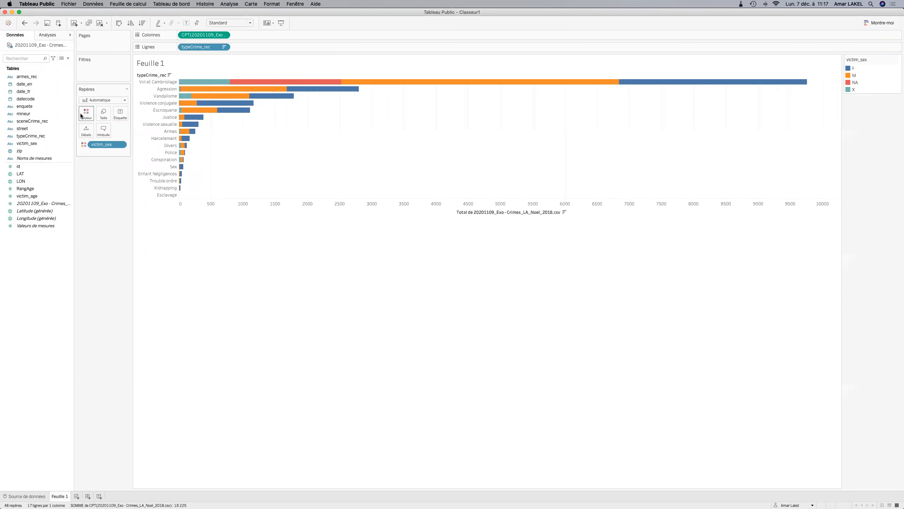
click(851, 83)
right_click(851, 82)
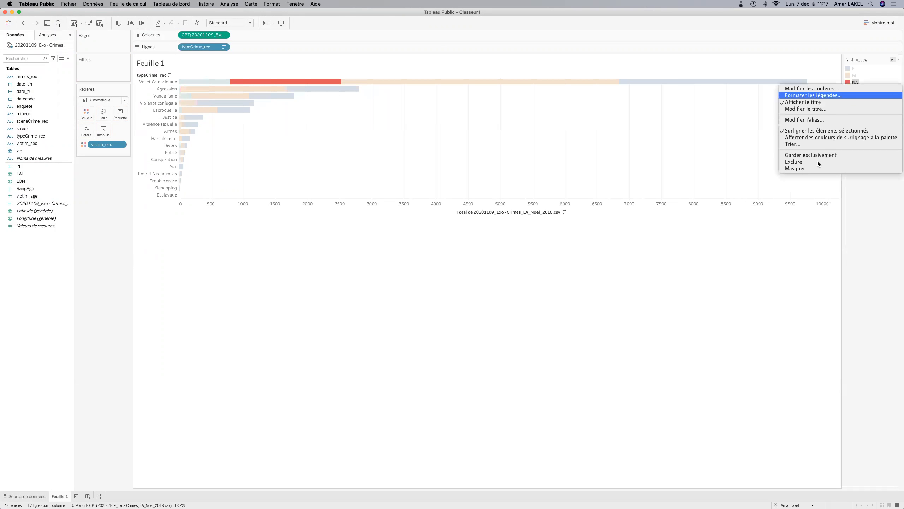
click(803, 163)
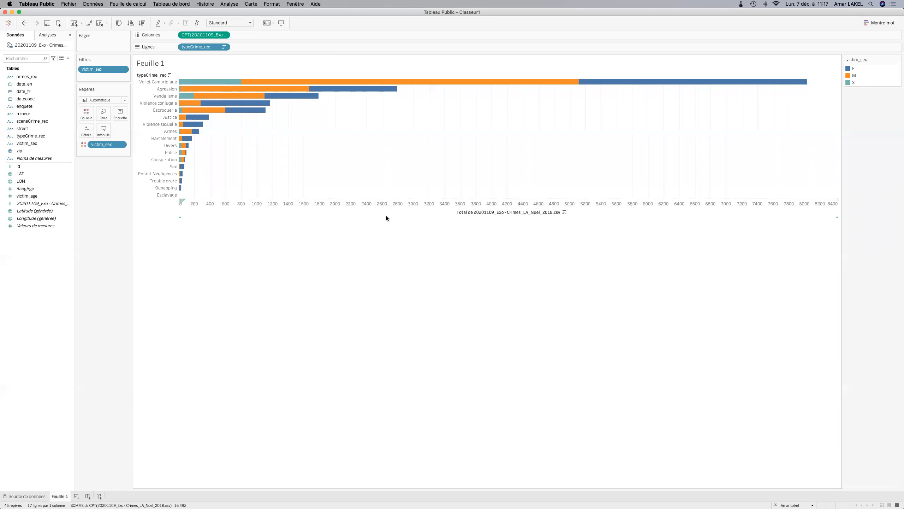
drag(386, 217, 393, 466)
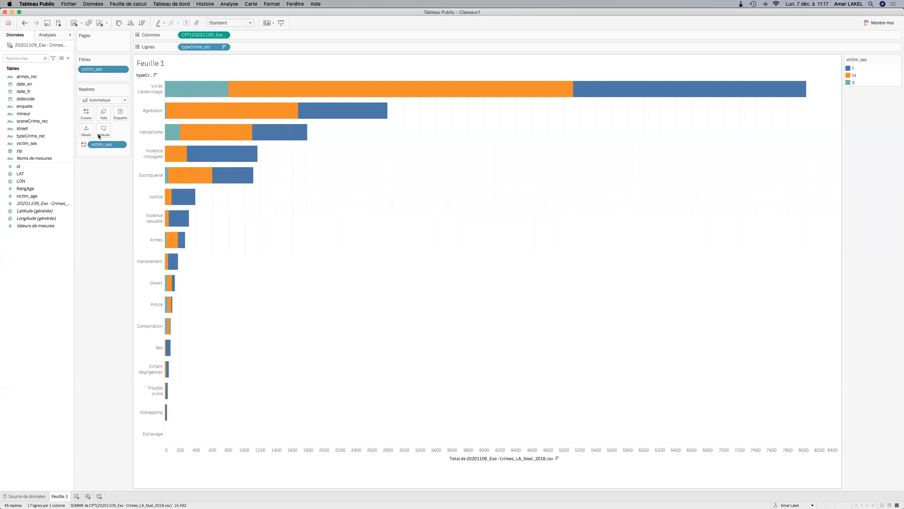
Add a date_fr filter on Jours de la semaine that includes all seven days.
click(55, 114)
click(31, 92)
drag(30, 94, 81, 83)
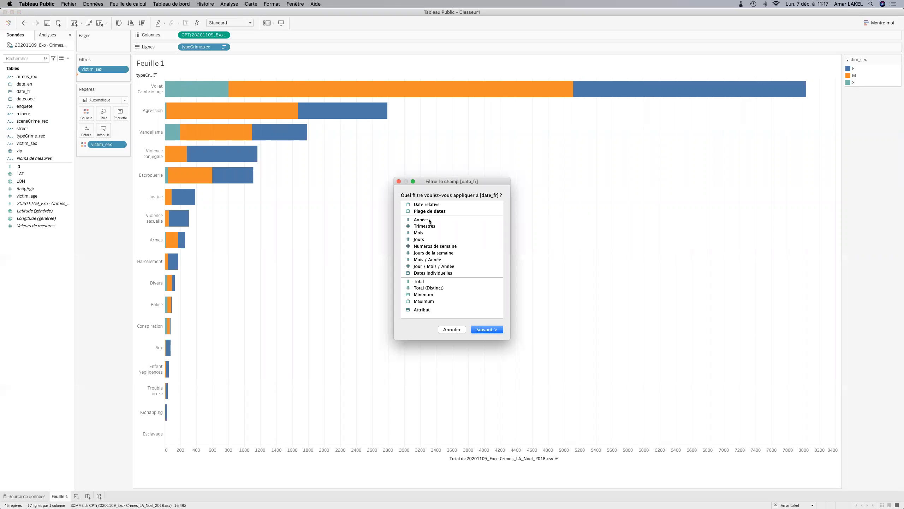
click(430, 253)
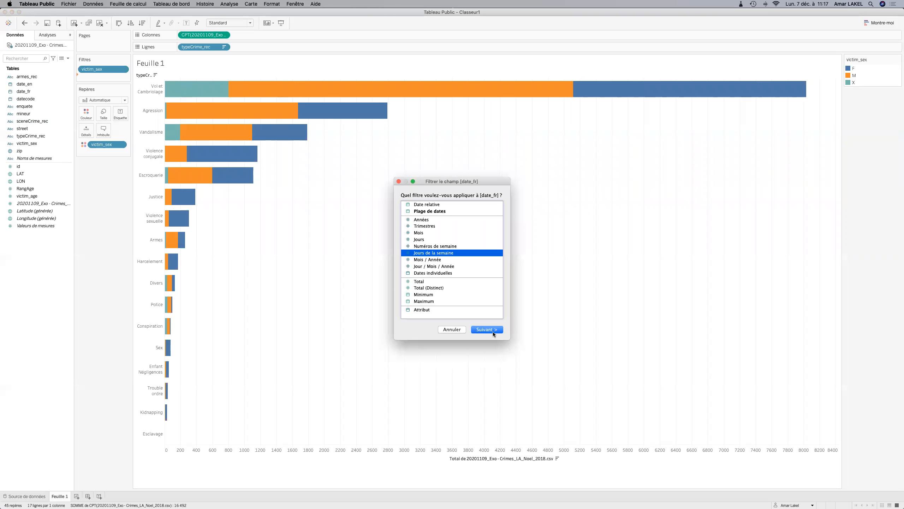
click(490, 329)
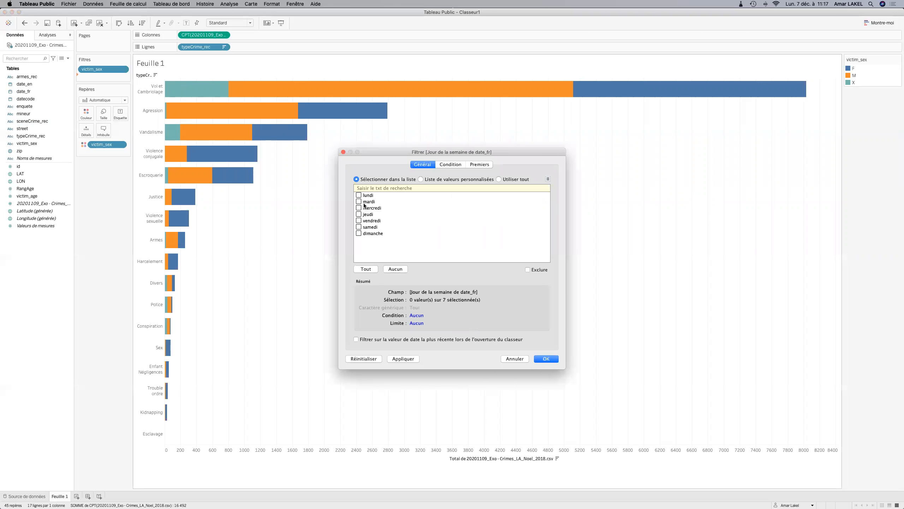
click(358, 195)
click(540, 356)
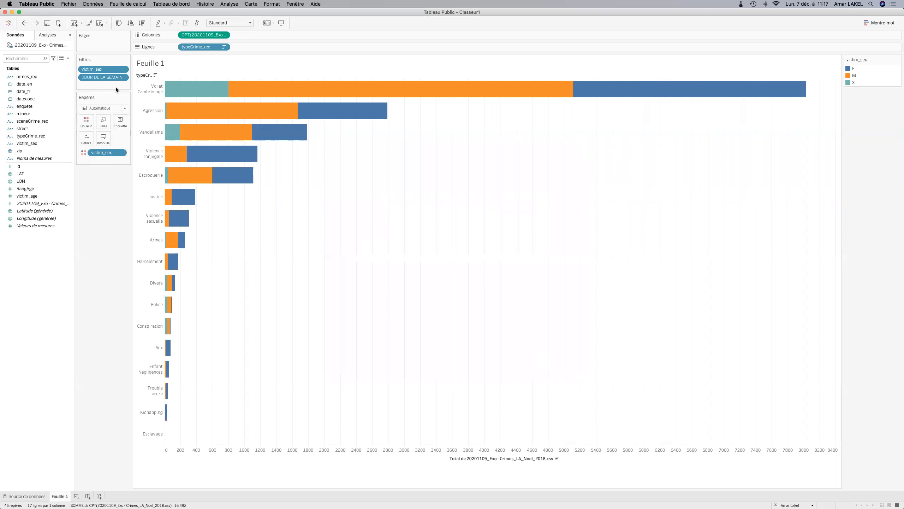
Show the day-of-week filter and place its card below the Repères card.
click(124, 77)
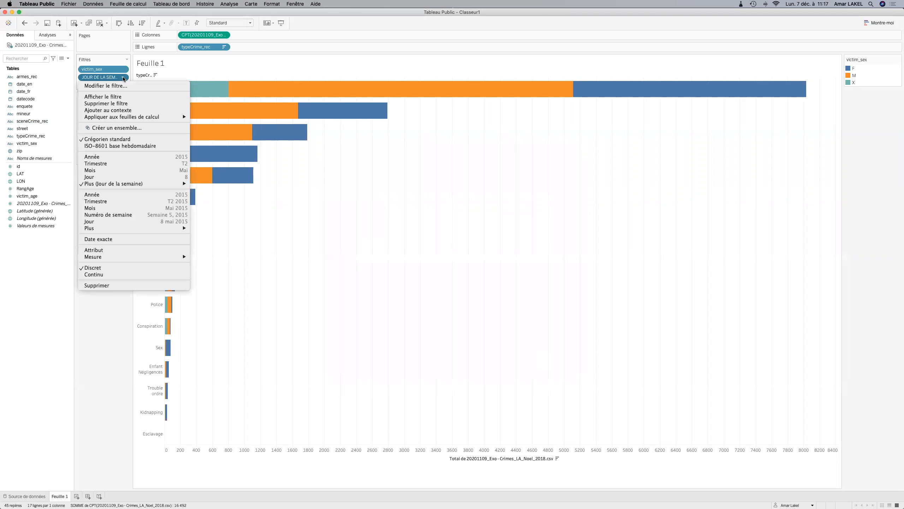
click(115, 96)
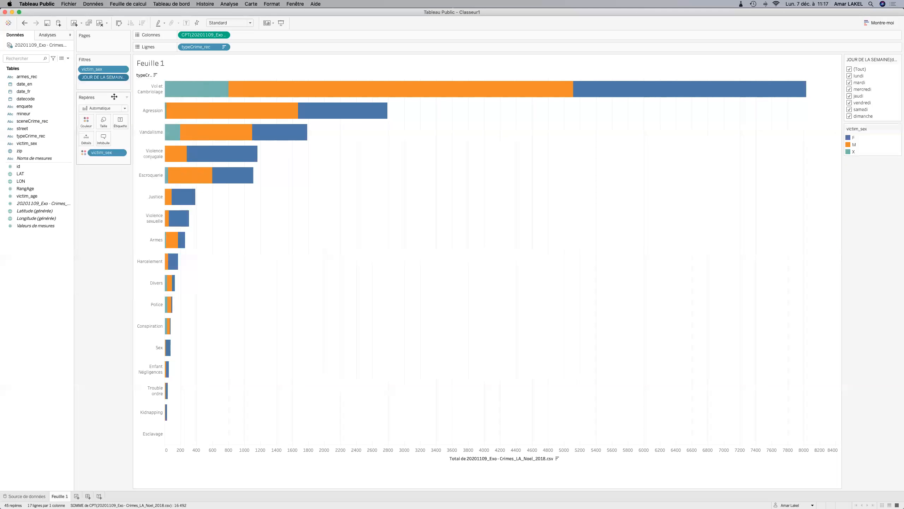
drag(869, 57, 101, 189)
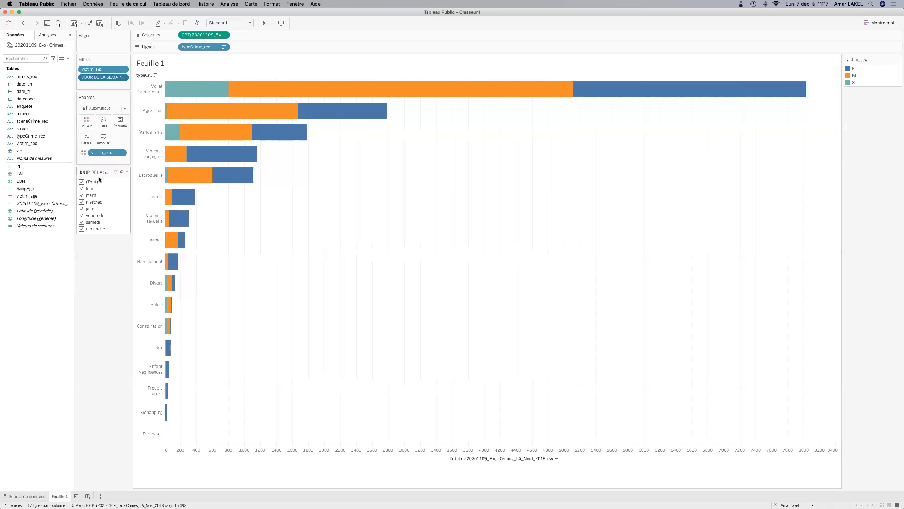
Change the day-of-week filter to Valeur unique (curseur) and step it through the days up to dimanche.
click(127, 173)
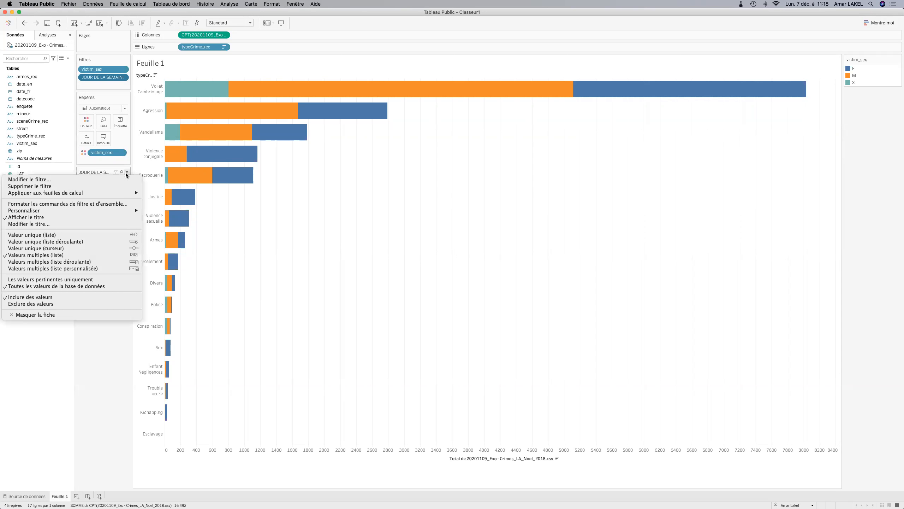
click(102, 247)
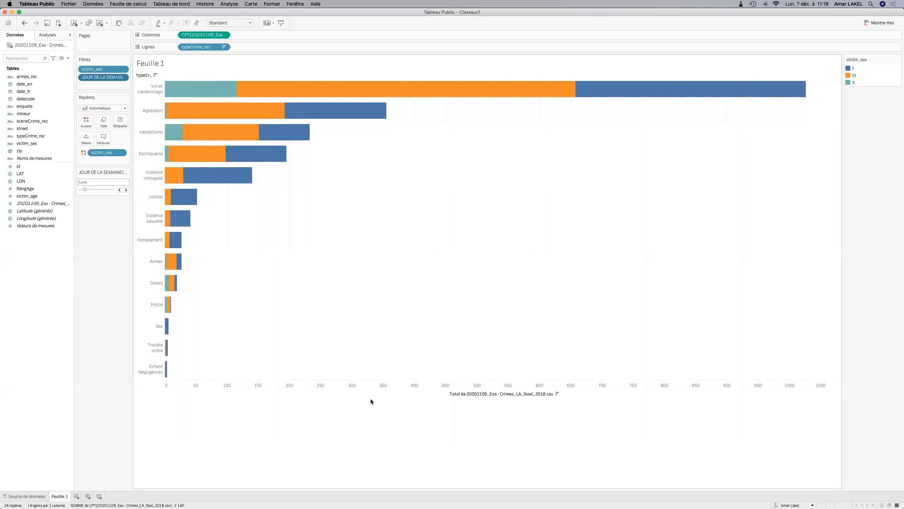
click(125, 189)
click(126, 190)
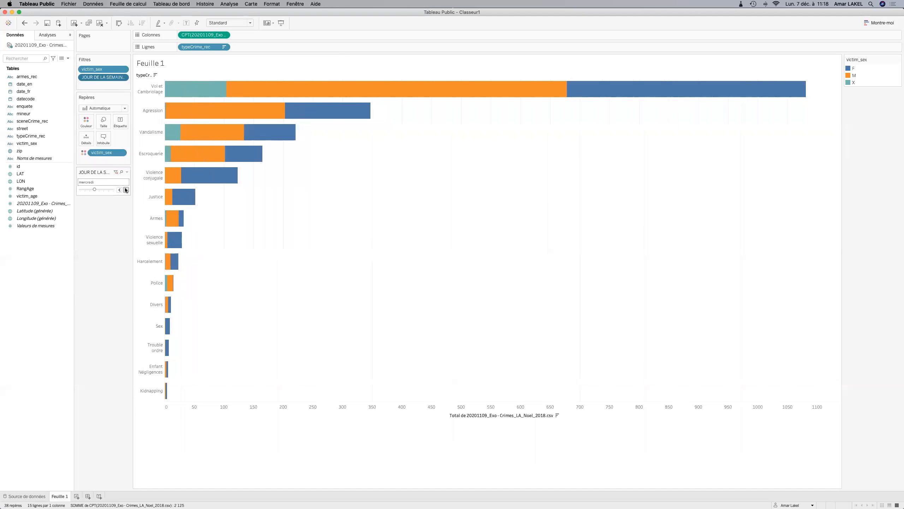
click(126, 189)
click(126, 190)
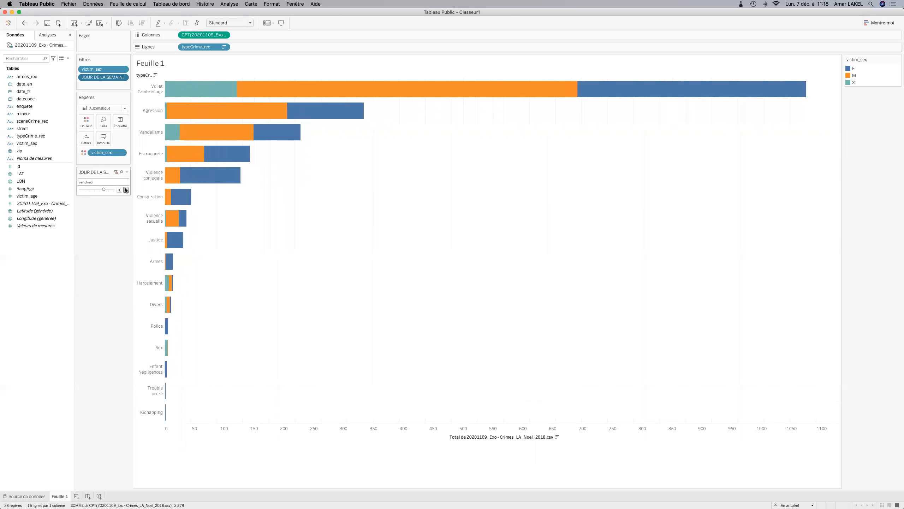
click(126, 189)
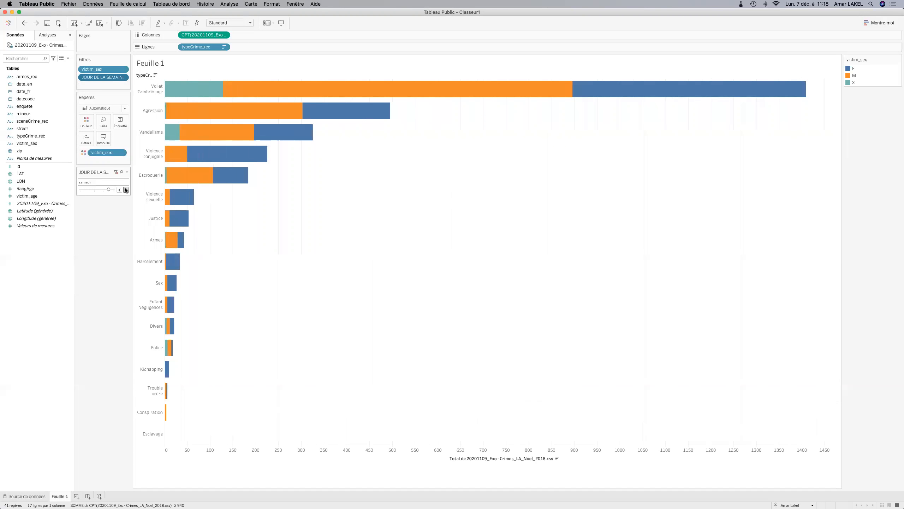
click(125, 190)
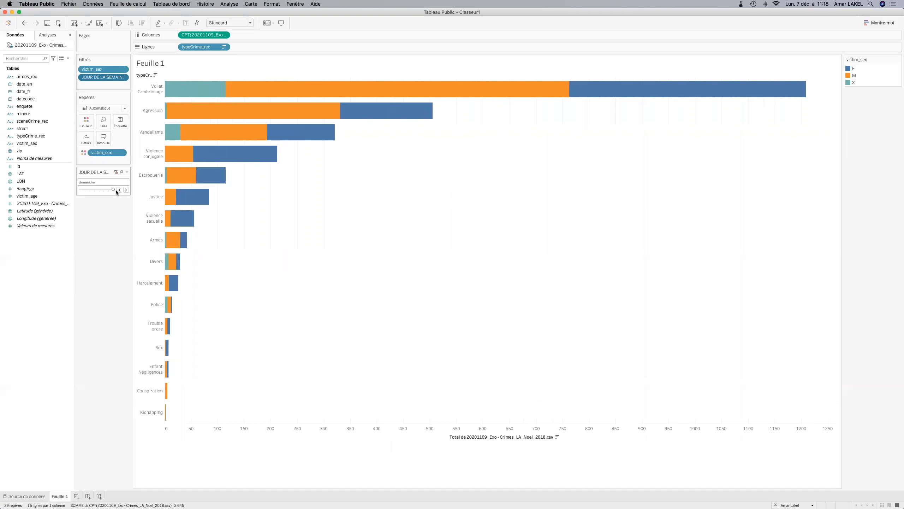
Give the horizontal count axis a fixed range from 0 to 1500.
right_click(190, 451)
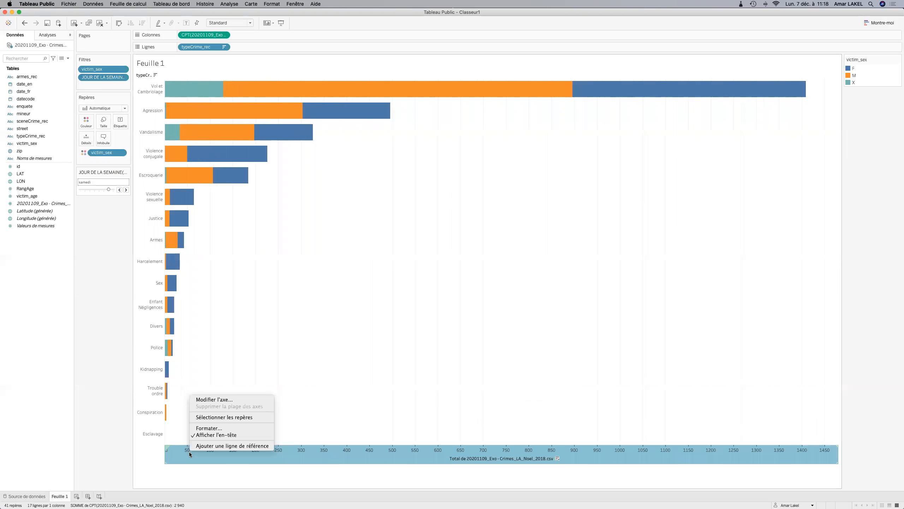
click(214, 398)
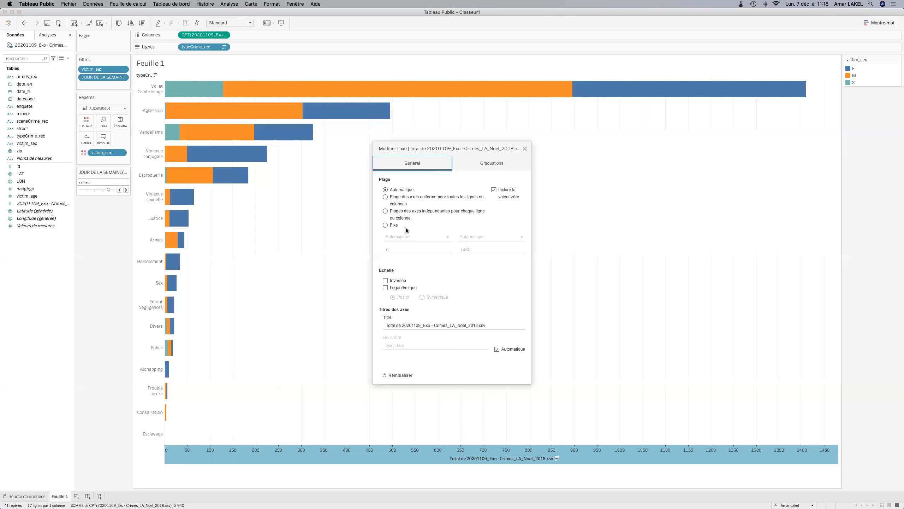
click(469, 248)
text(150)
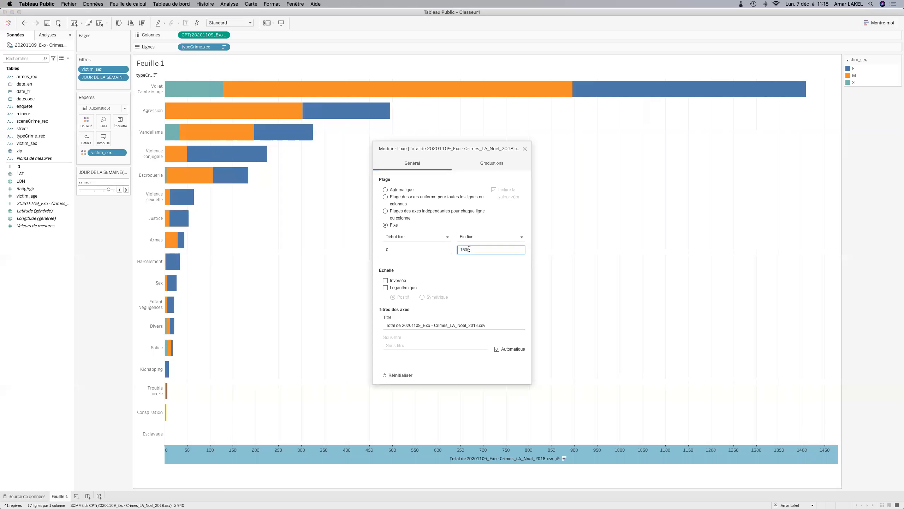
text(0)
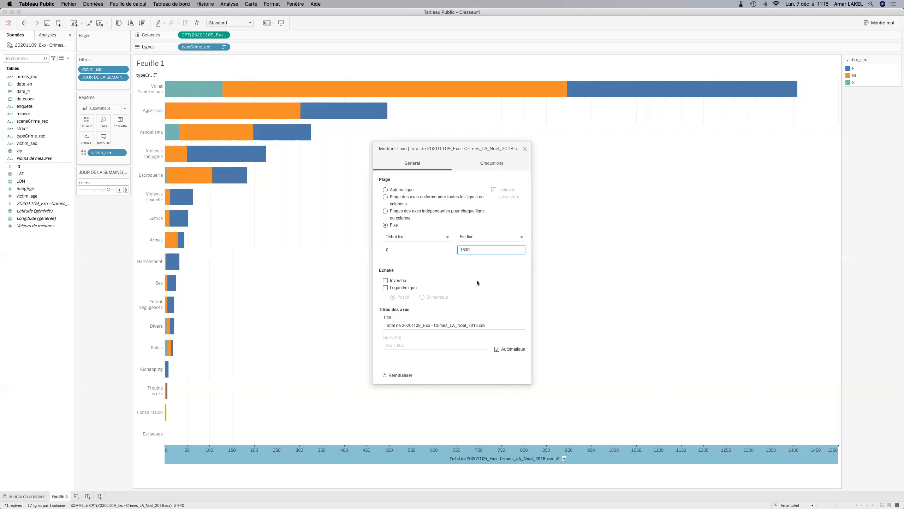
click(525, 149)
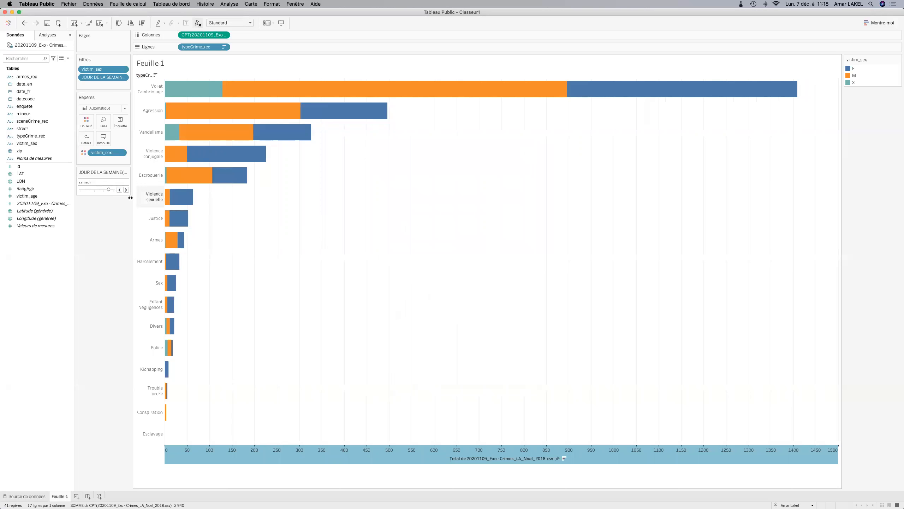
Step the day filter back through the week to (Tout) and stretch the chart down slightly to fill the worksheet.
click(119, 189)
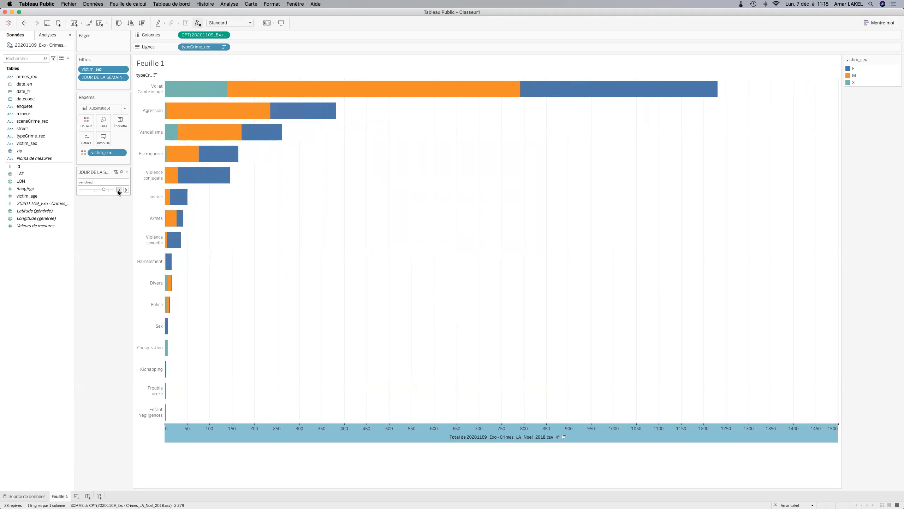
click(119, 189)
click(119, 190)
click(119, 190)
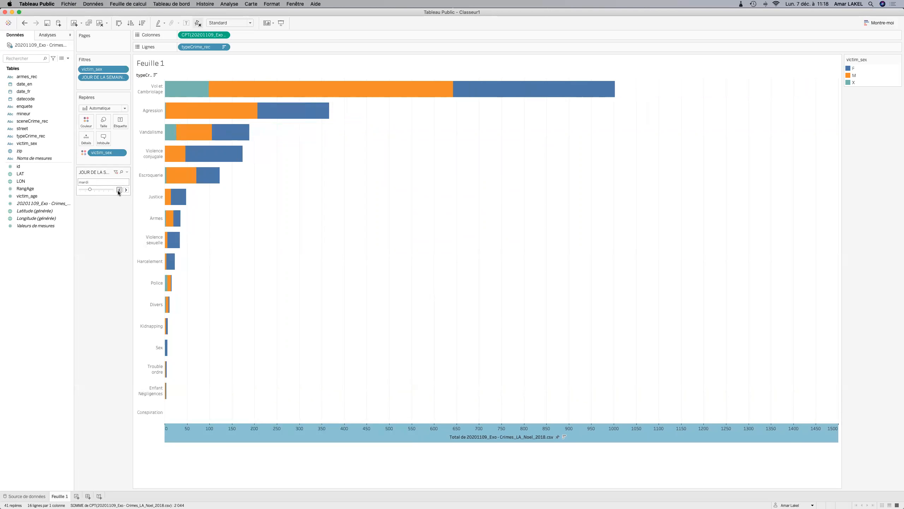
click(119, 190)
click(119, 190)
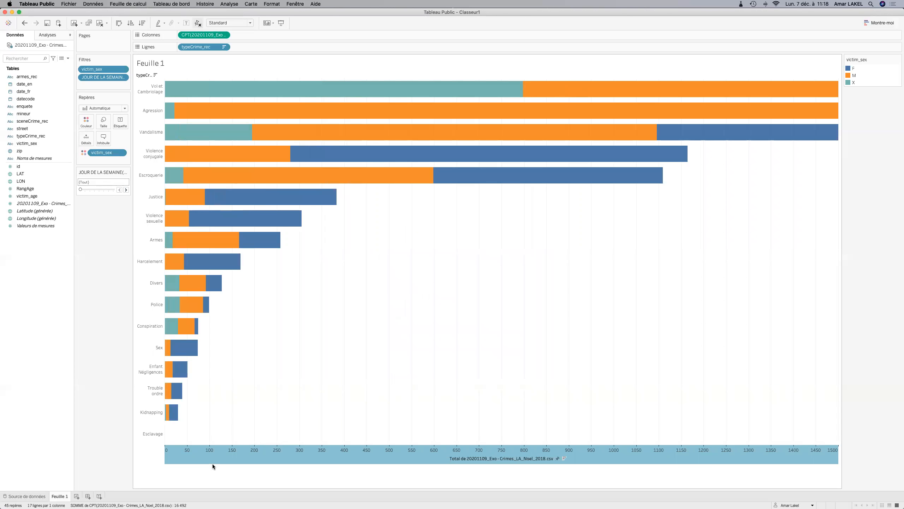
drag(212, 463, 212, 476)
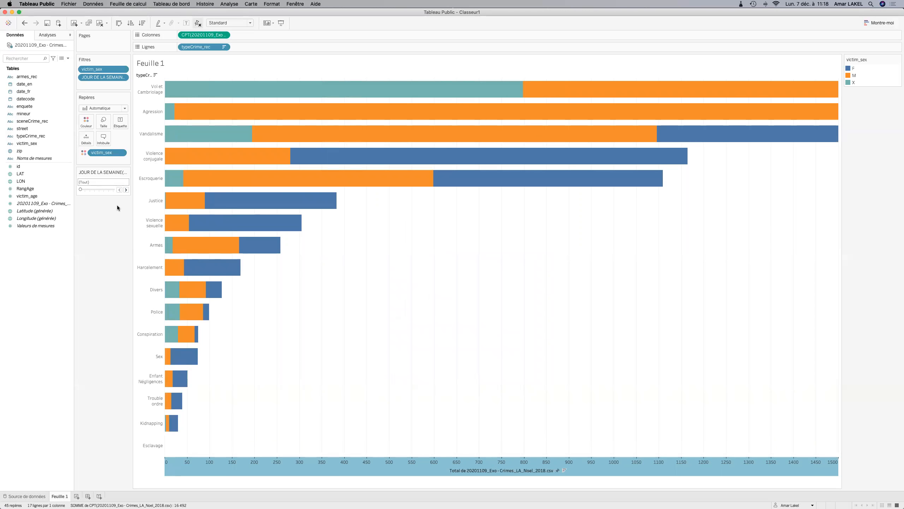
Step the day filter from lundi to dimanche and compare vendredi with samedi, leaving it on samedi.
click(126, 191)
click(126, 191)
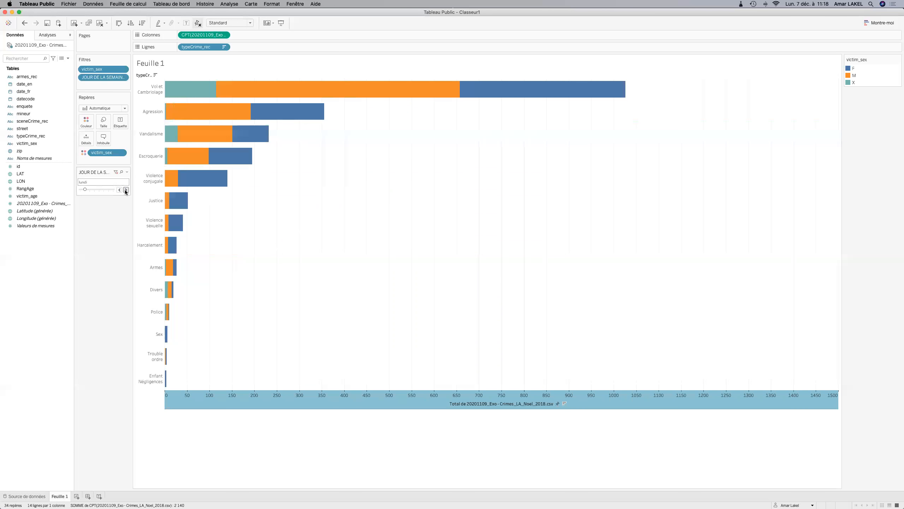
click(125, 191)
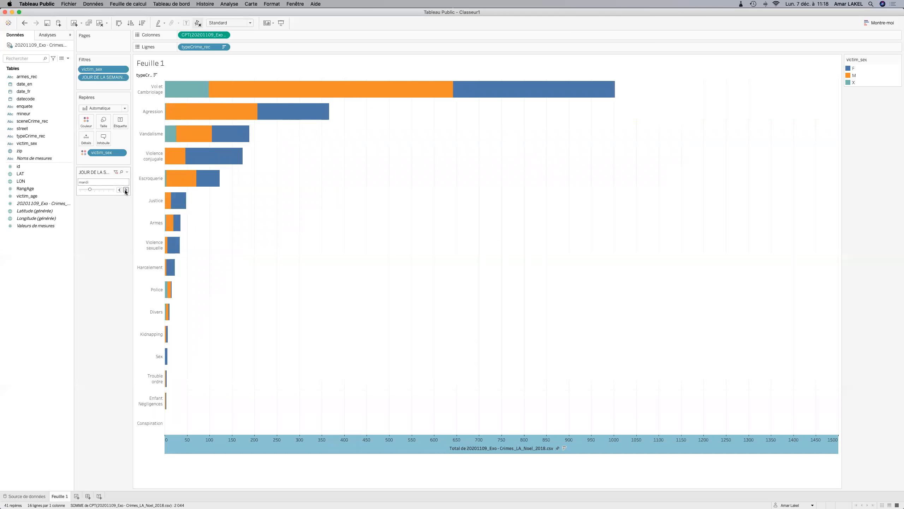
click(126, 191)
click(125, 191)
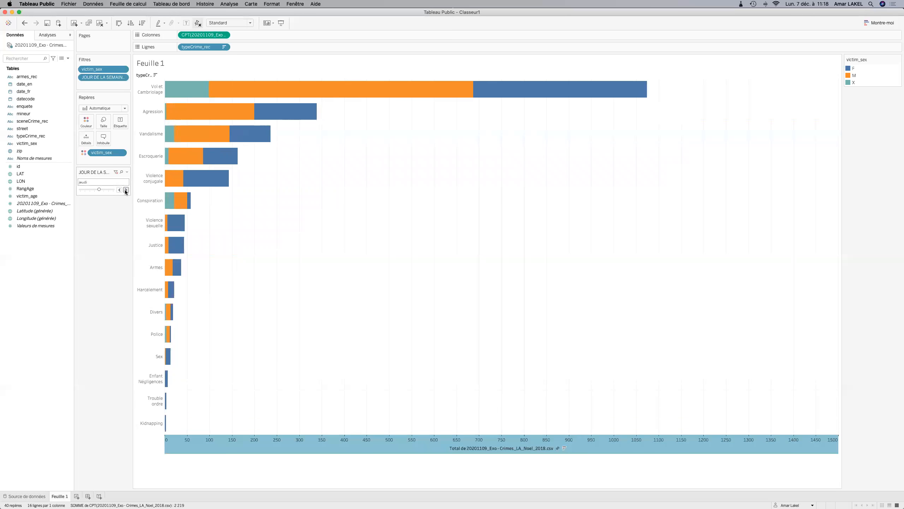
click(126, 191)
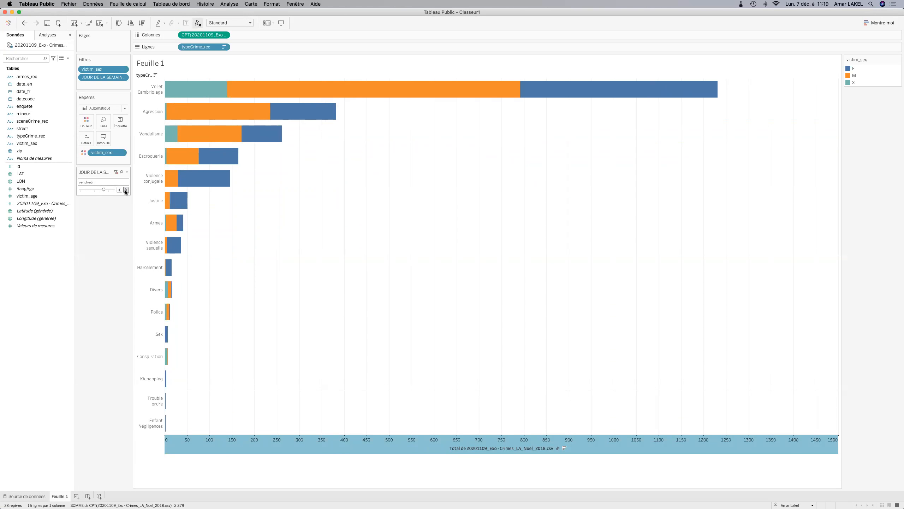
click(126, 191)
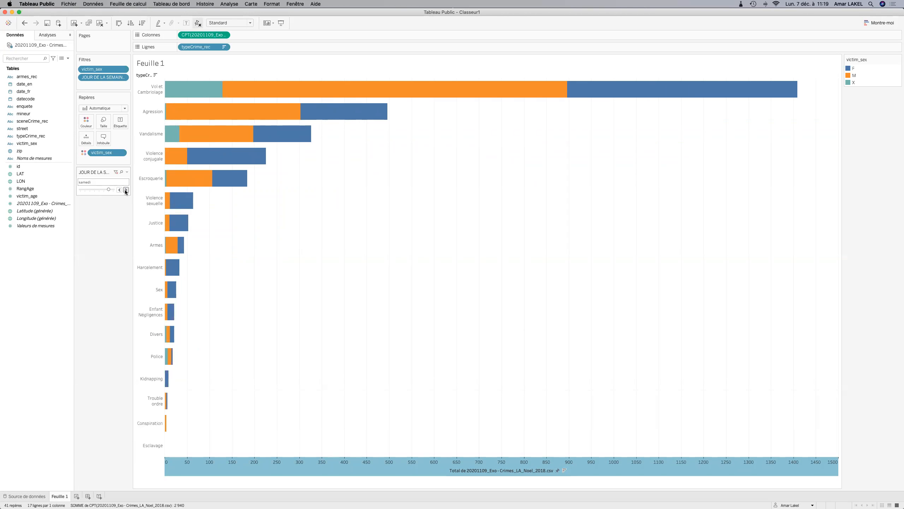
click(126, 191)
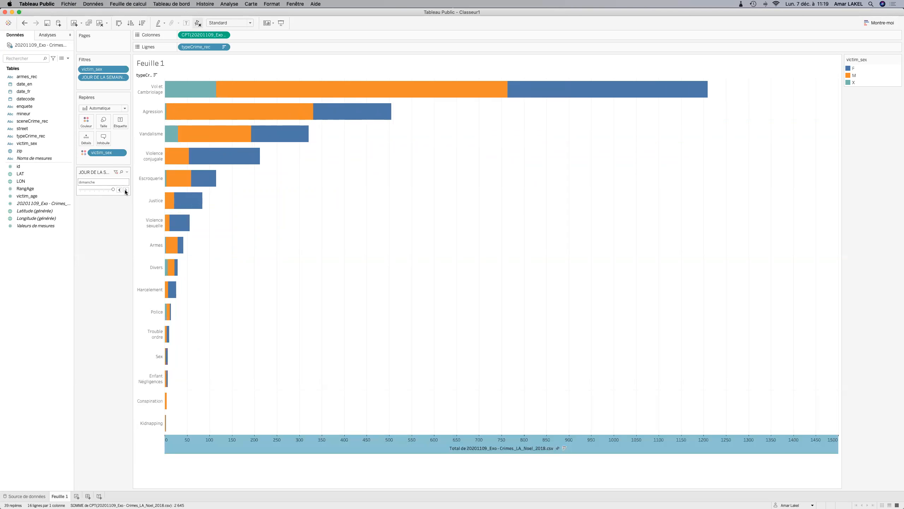
click(119, 190)
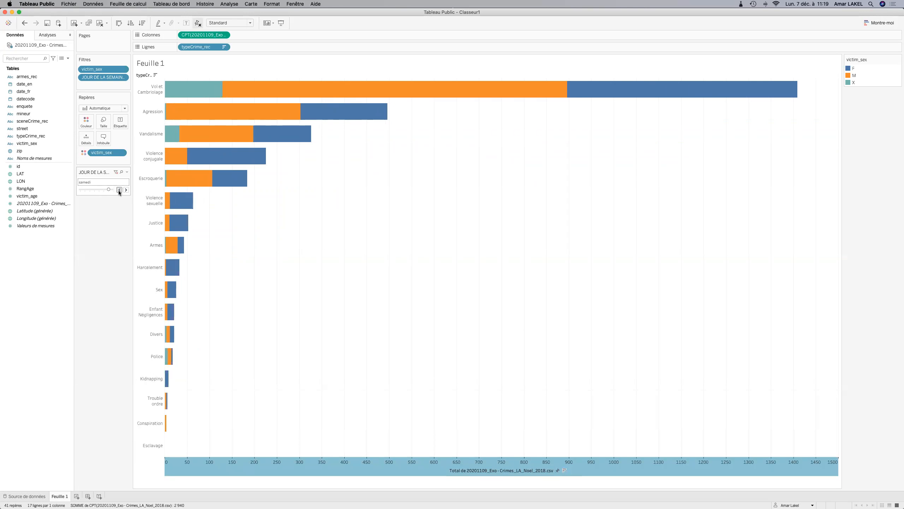
click(119, 189)
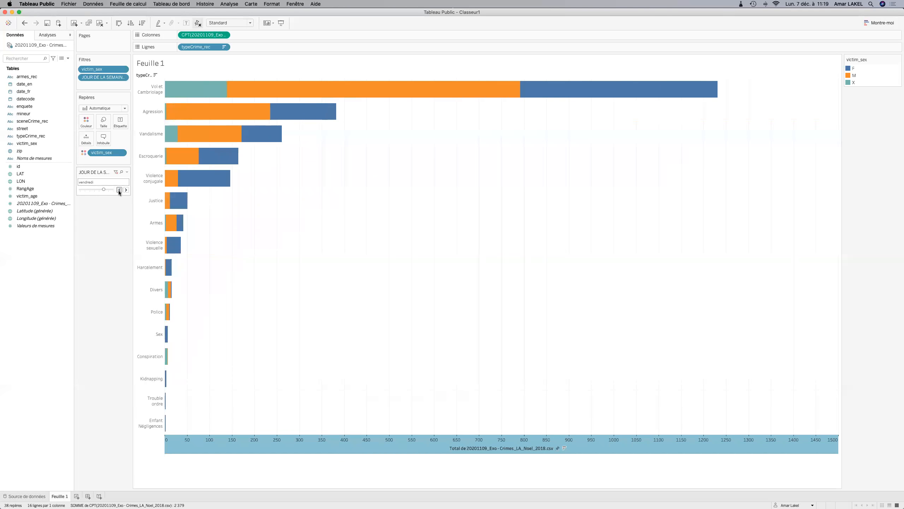
click(126, 189)
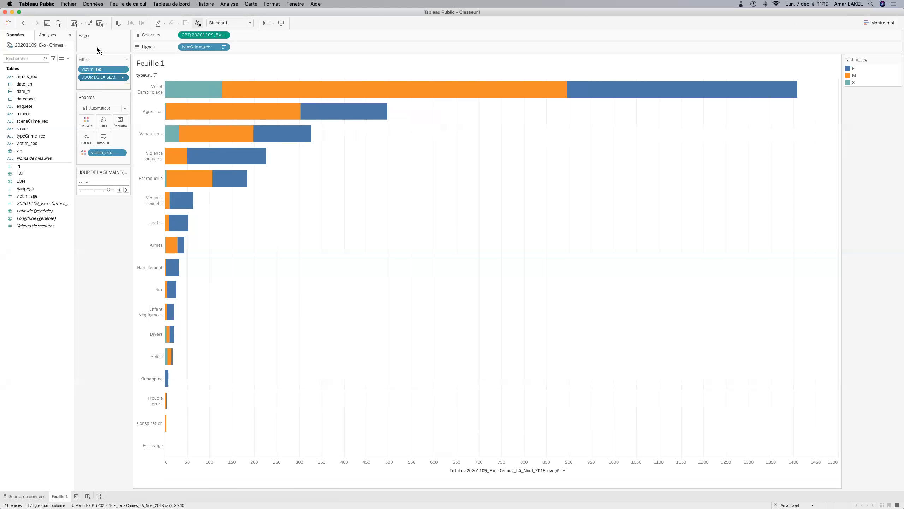
Move the day-of-week field from Filtres to Pages and place its page control below the Repères card.
drag(96, 47, 86, 46)
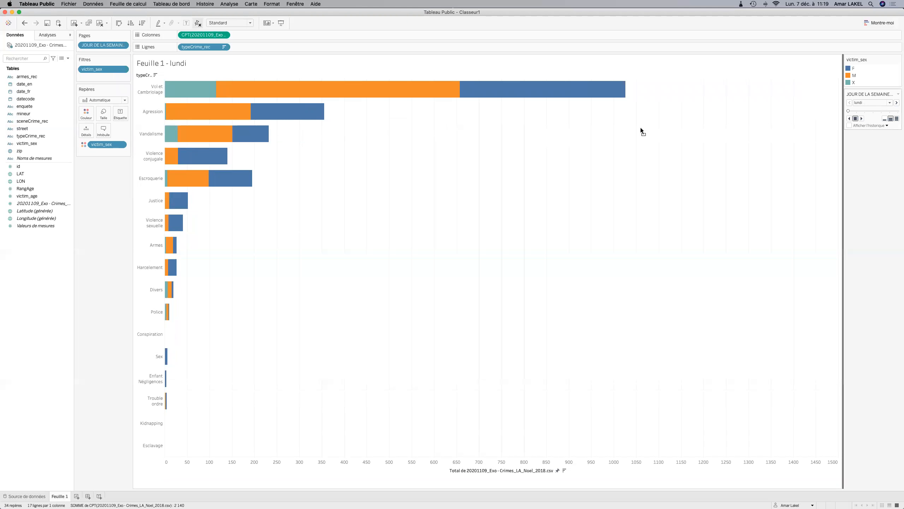
drag(101, 185, 97, 196)
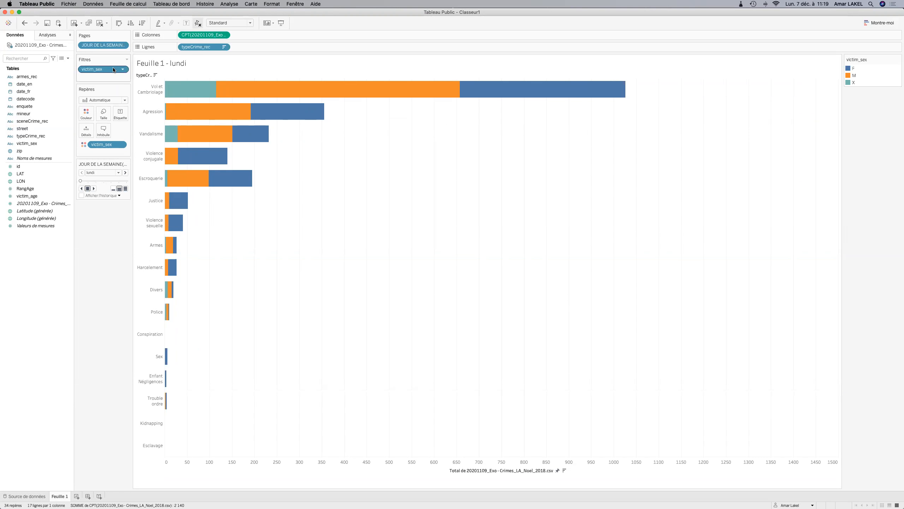
Play the day-of-week pages as an animation, enable Lecture en boucle, and play them again.
click(119, 195)
click(93, 188)
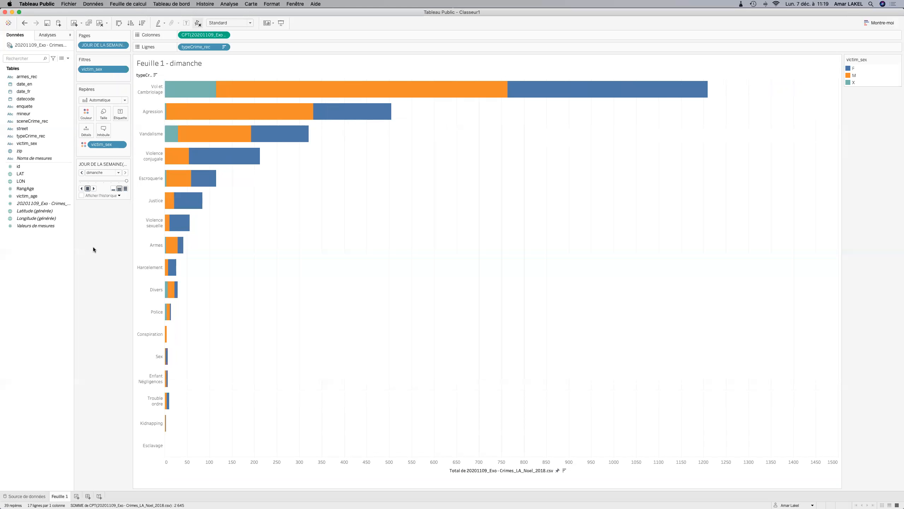
click(126, 164)
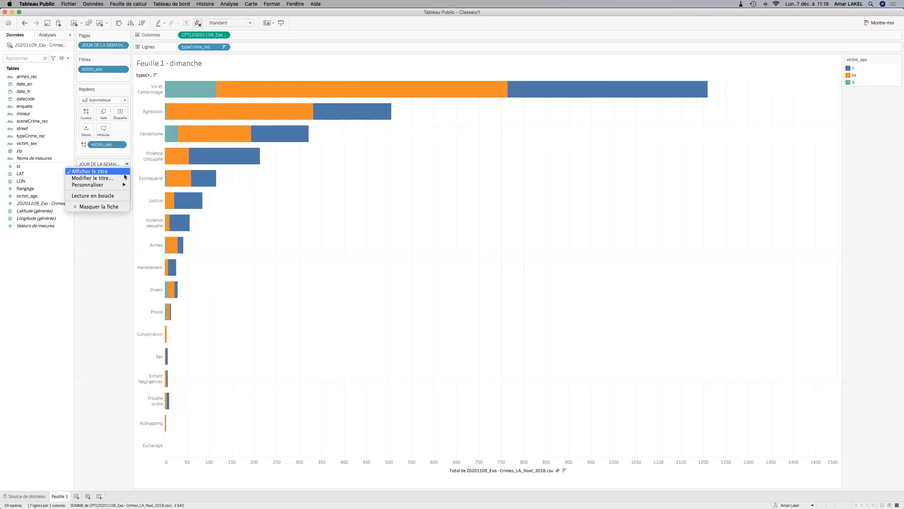
click(110, 196)
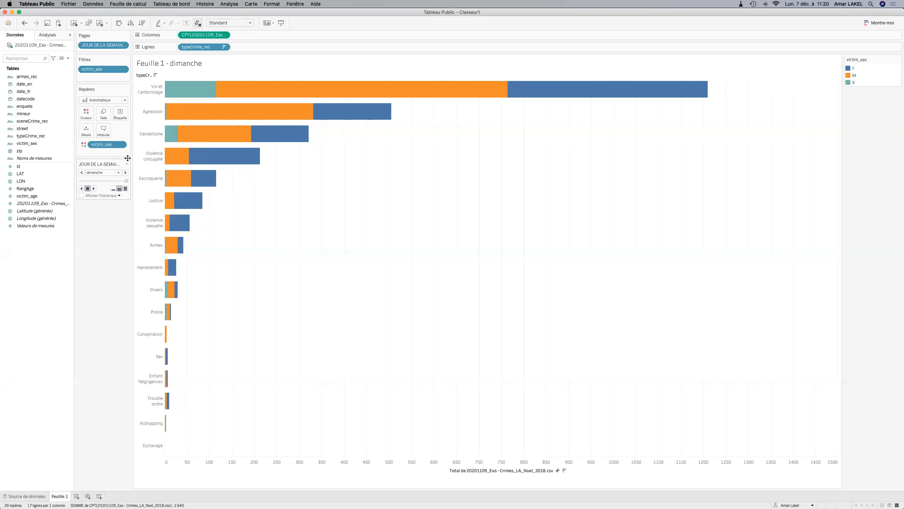
click(94, 188)
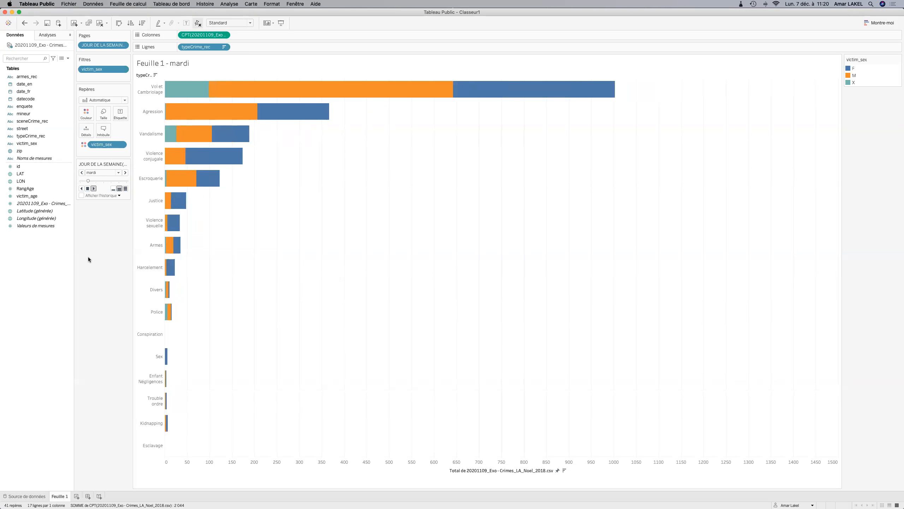
Replace the sheet-name placeholder in the worksheet title with "Type de crime par jour de la semaine" and put the page name on a second line.
double_click(164, 62)
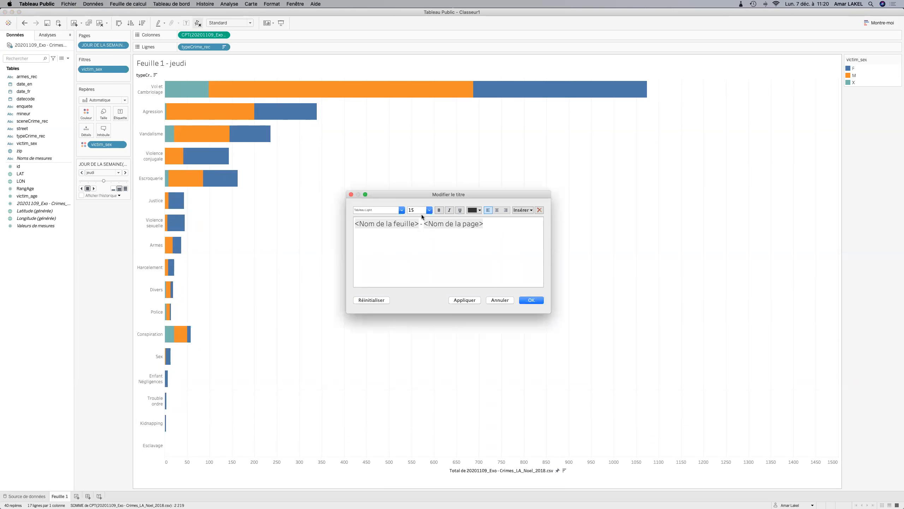
drag(419, 223, 340, 222)
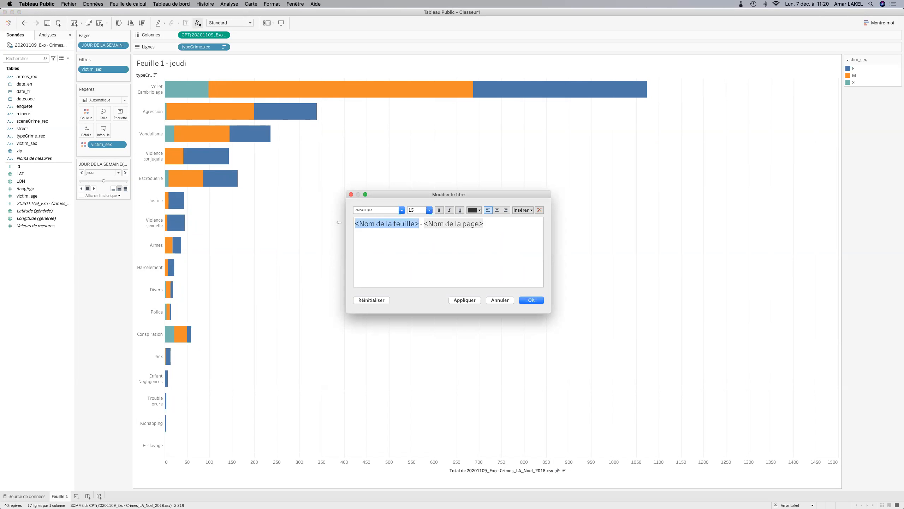
click(417, 224)
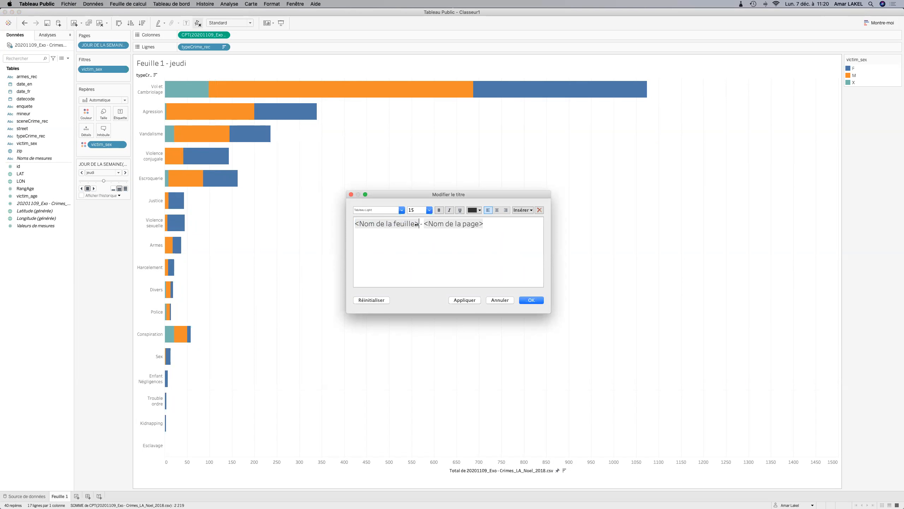
key(BackSpace)
key(BackSpace)
key(BackSpace)
key(BackSpace)
key(BackSpace)
key(BackSpace)
key(BackSpace)
key(BackSpace)
key(BackSpace)
key(BackSpace)
key(BackSpace)
key(BackSpace)
key(BackSpace)
key(BackSpace)
key(BackSpace)
key(BackSpace)
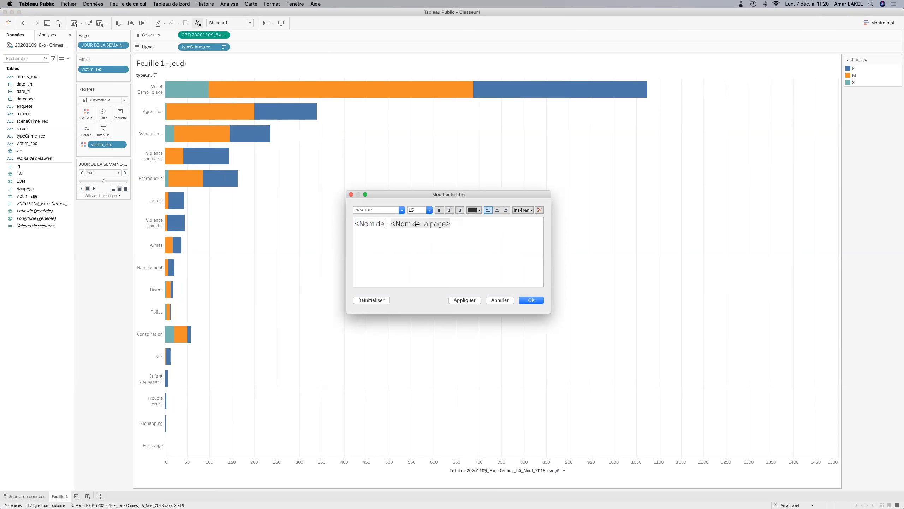
key(BackSpace)
key(BackSpace)
key(BackSpace)
text(Type de crime par jour de la semaine)
key(Return)
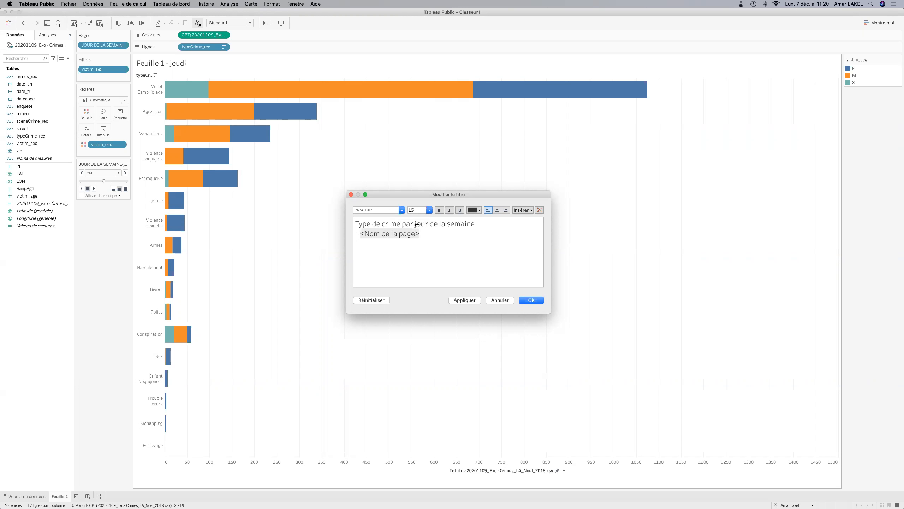
Remove the dash before <Nom de la page> and center both lines of the title.
key(Delete)
key(Delete)
key(Delete)
key(super+a)
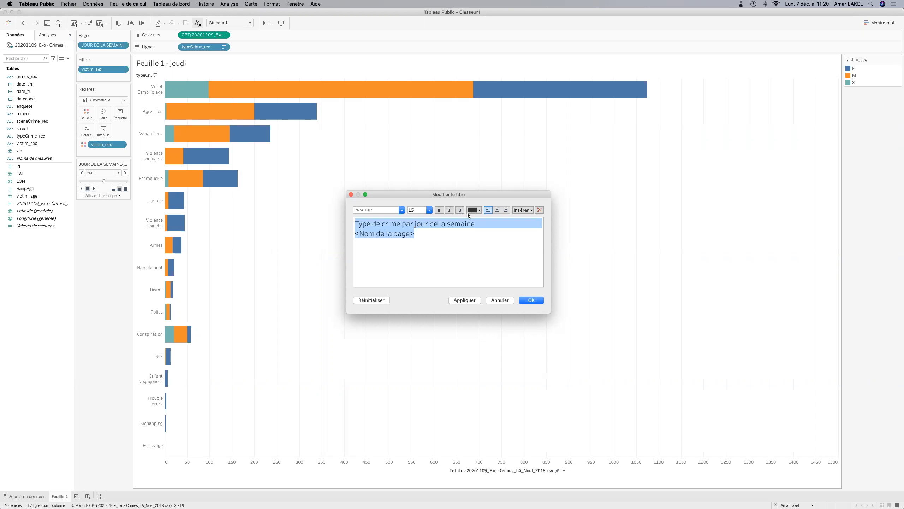
click(497, 211)
Try to make the <Nom de la page> line of the title bold.
double_click(484, 236)
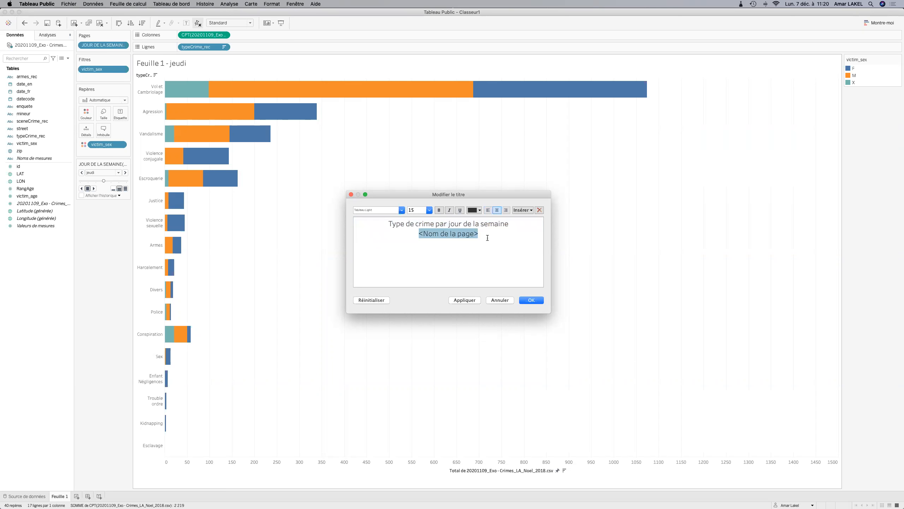
click(440, 211)
click(440, 211)
Select the entire <Nom de la page> placeholder on the second line of the title for formatting.
click(480, 233)
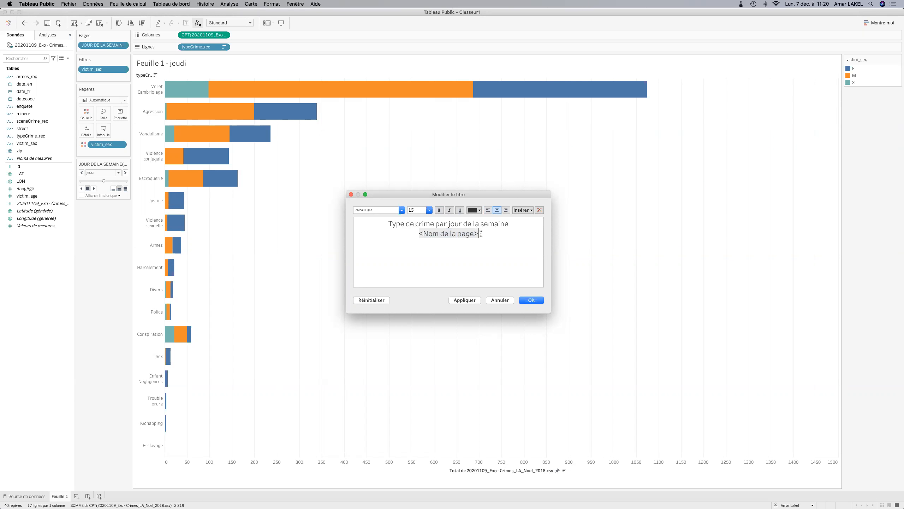
drag(481, 234, 433, 234)
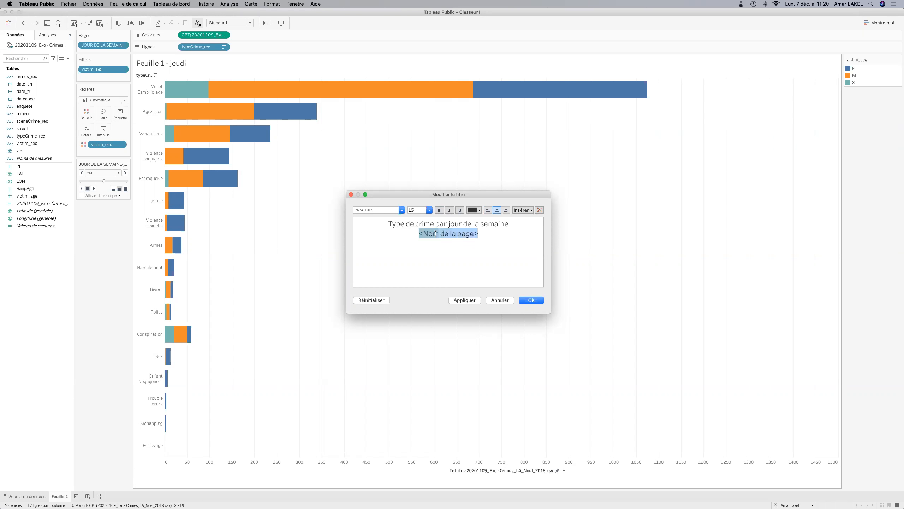
click(477, 234)
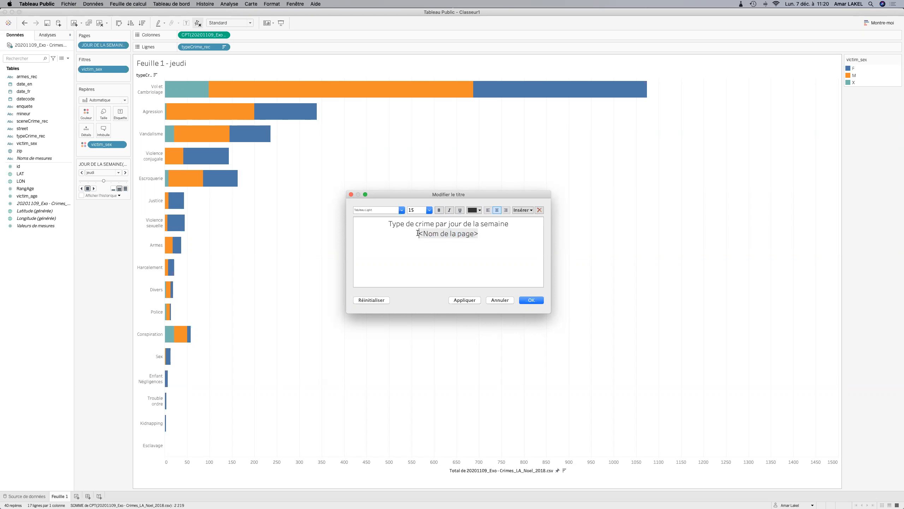
drag(418, 233, 479, 232)
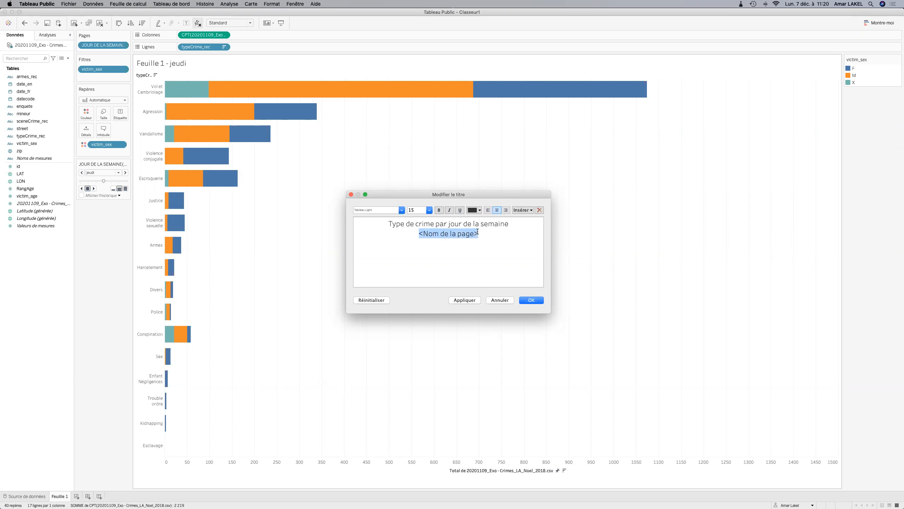
Make the page name in the sheet title bold at size 18, apply the title, and play through the weekday pages.
click(439, 210)
click(429, 210)
click(413, 262)
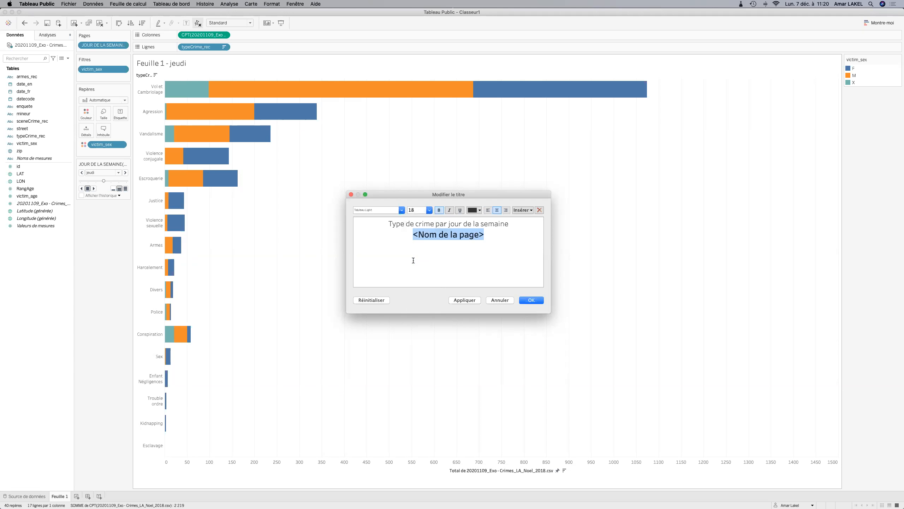
click(532, 300)
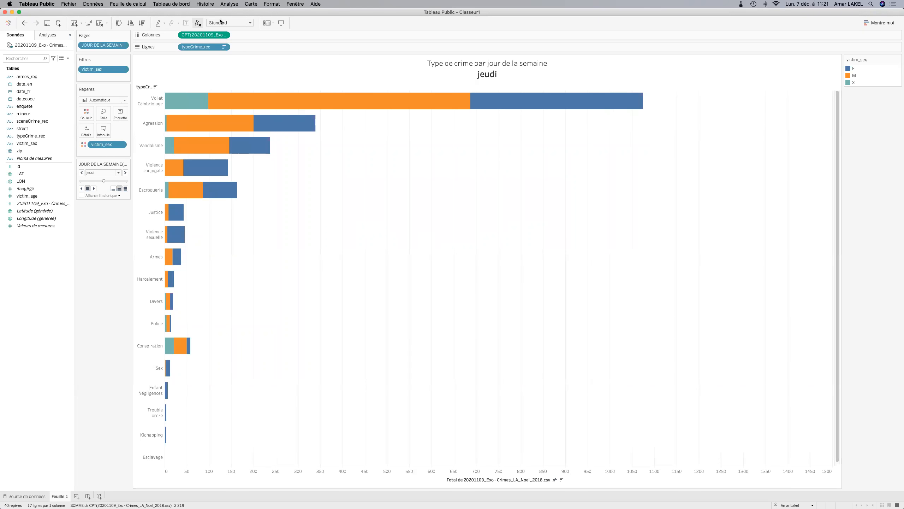
click(94, 189)
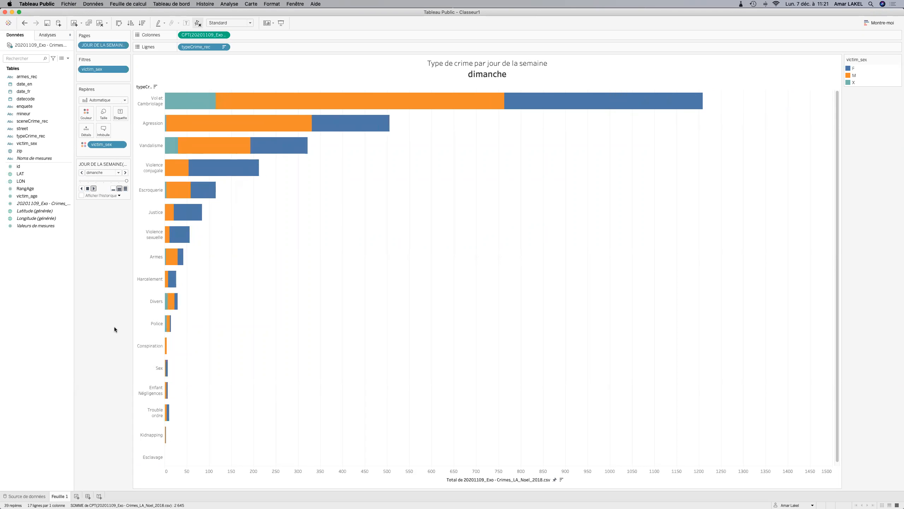
Rename the horizontal axis title to "Nombre de crimes".
right_click(518, 479)
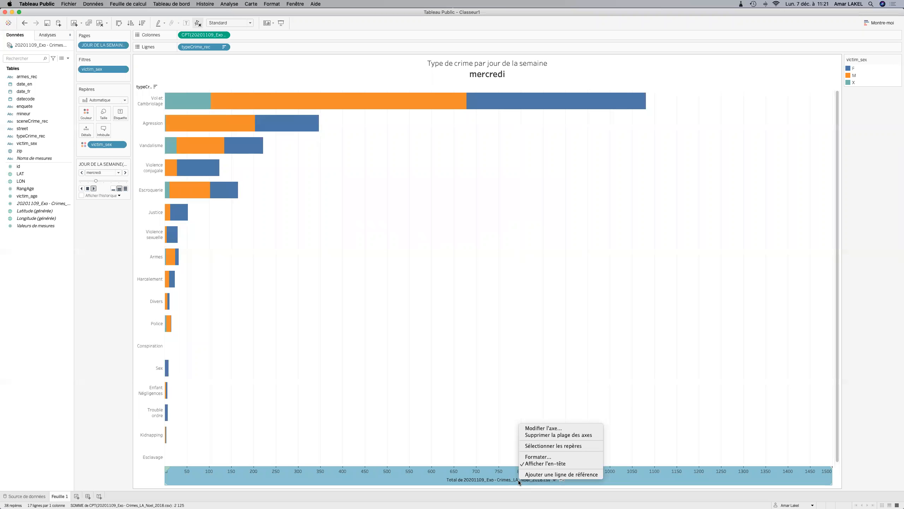
click(540, 427)
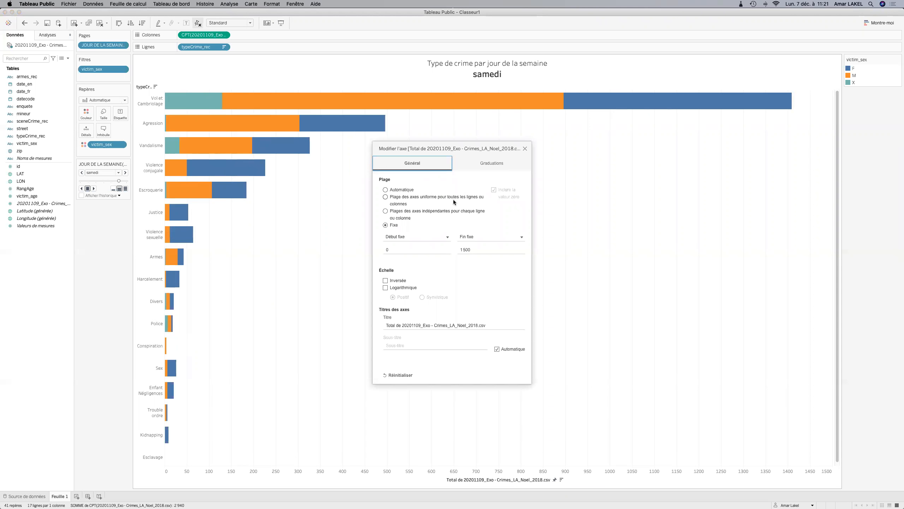
click(401, 325)
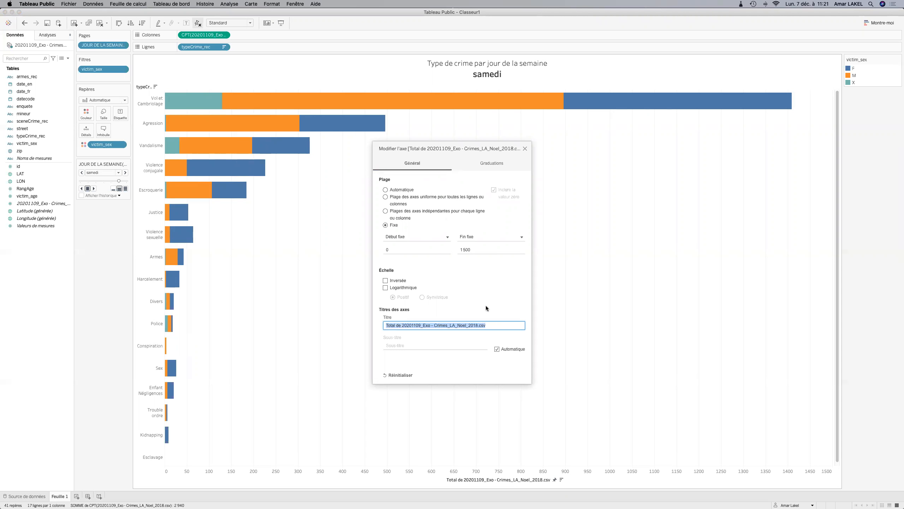
text(Nombre )
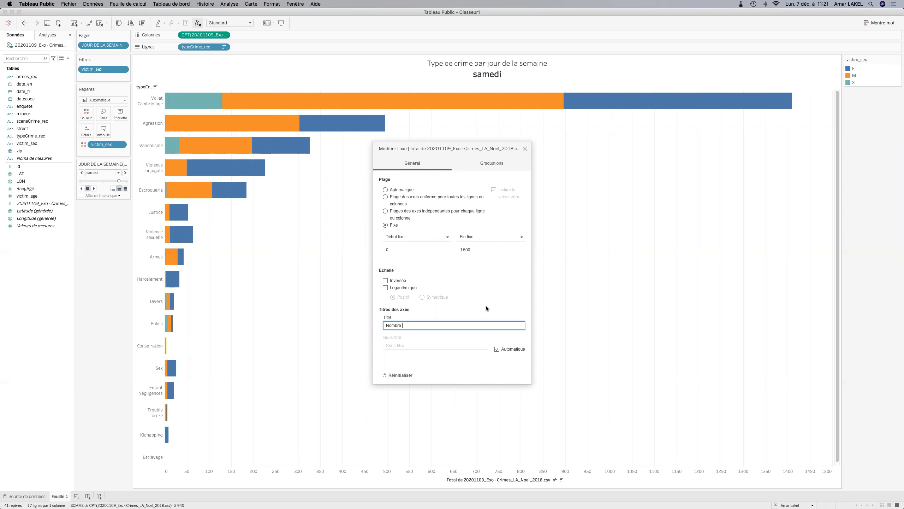
text(de crimes)
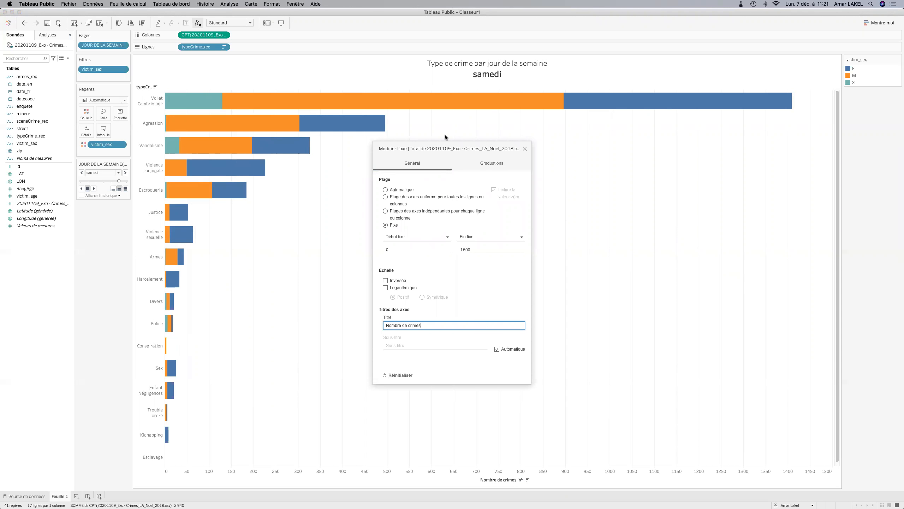
click(525, 149)
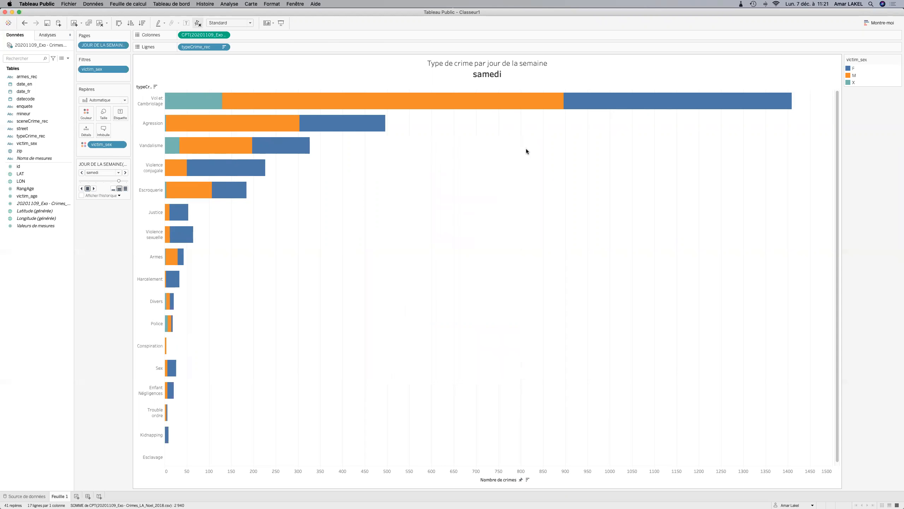
Widen the crime type label column just enough for each name to fit on one line.
drag(165, 108, 225, 112)
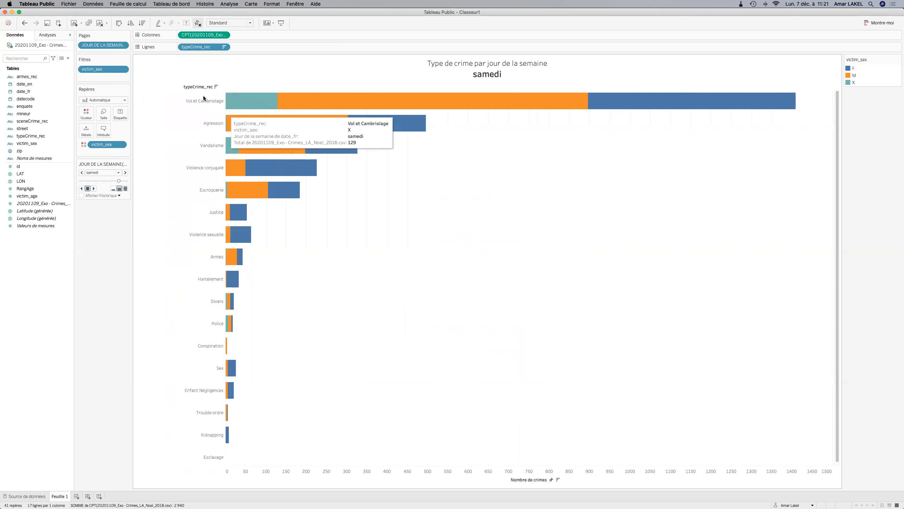
click(226, 115)
drag(225, 111, 187, 110)
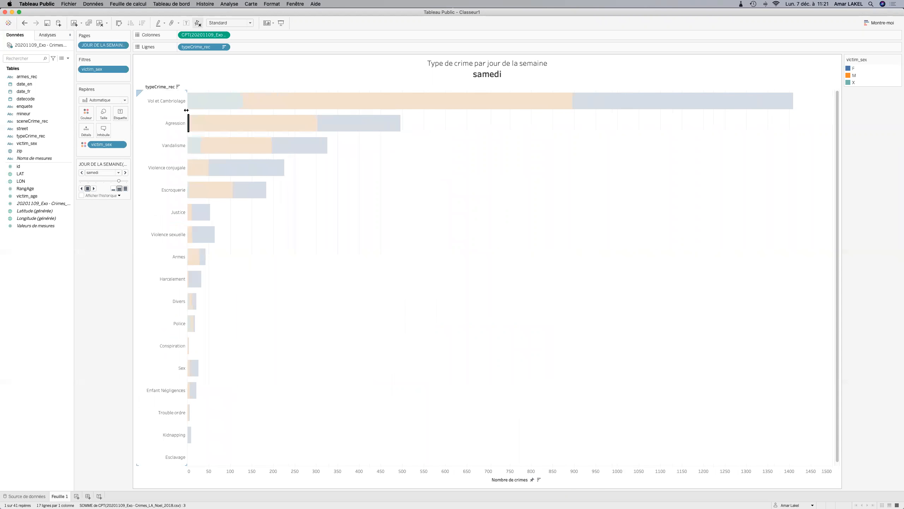
click(161, 86)
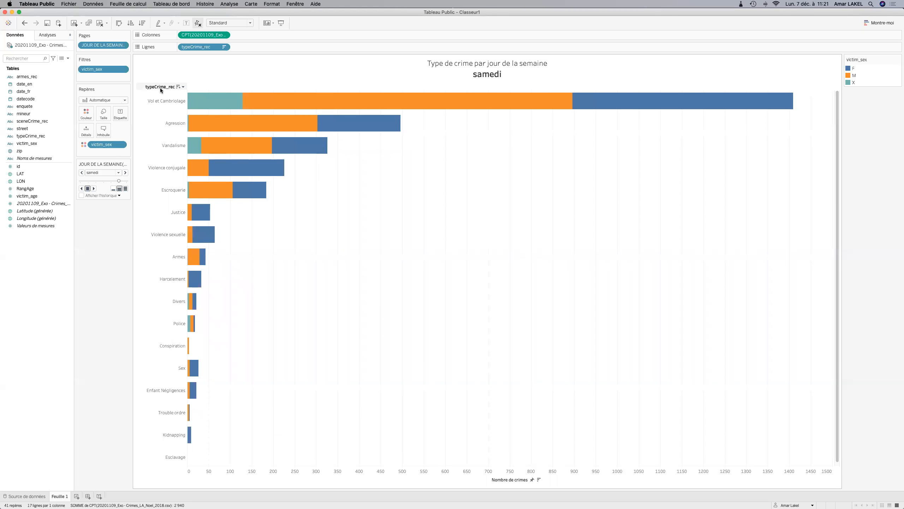
click(183, 88)
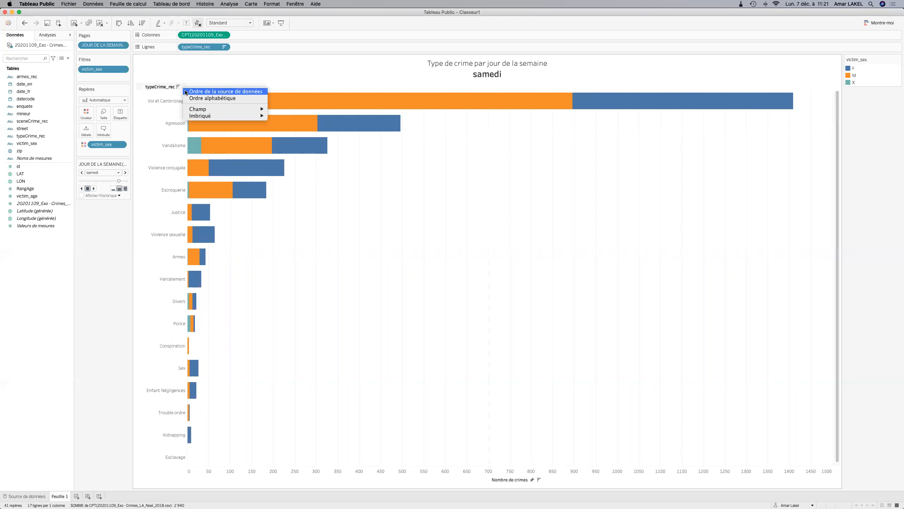
click(153, 89)
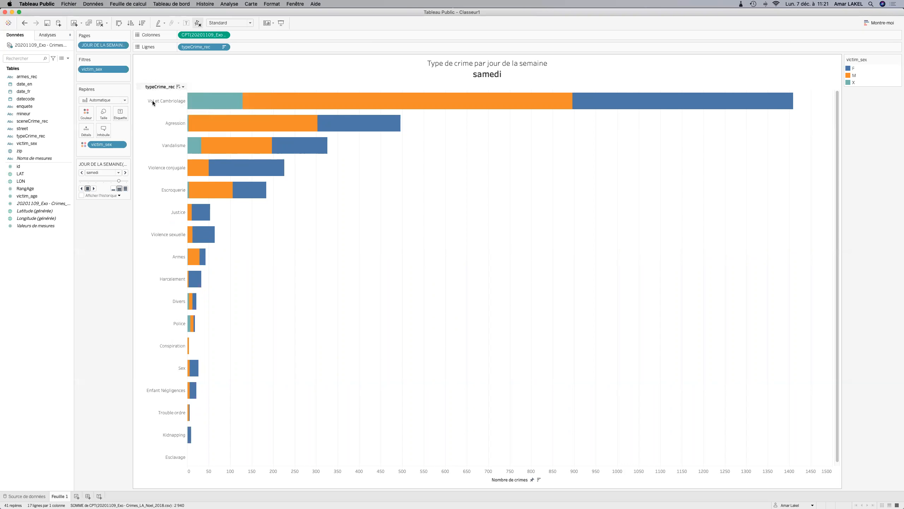
right_click(153, 121)
click(144, 219)
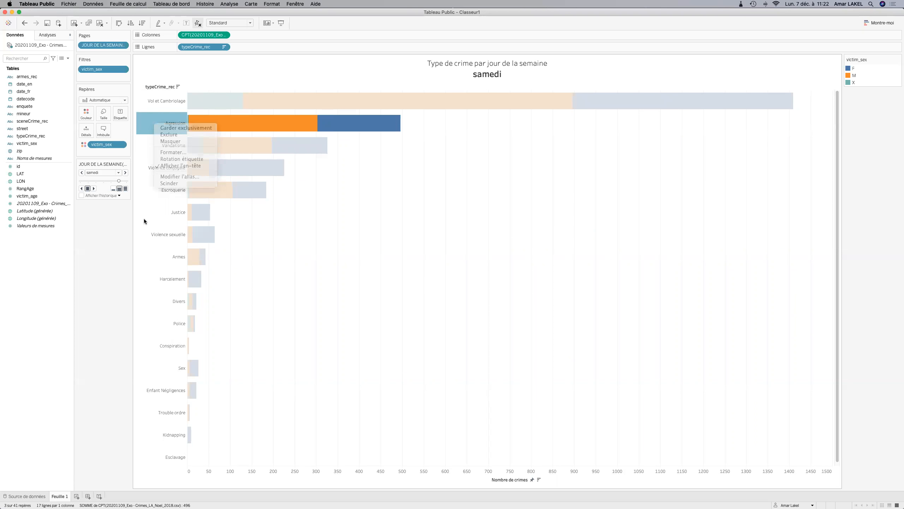
right_click(144, 219)
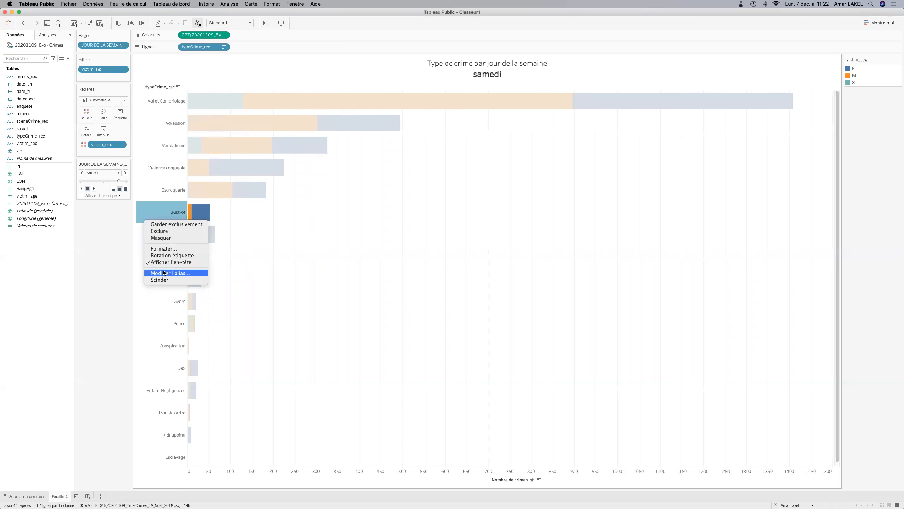
click(143, 185)
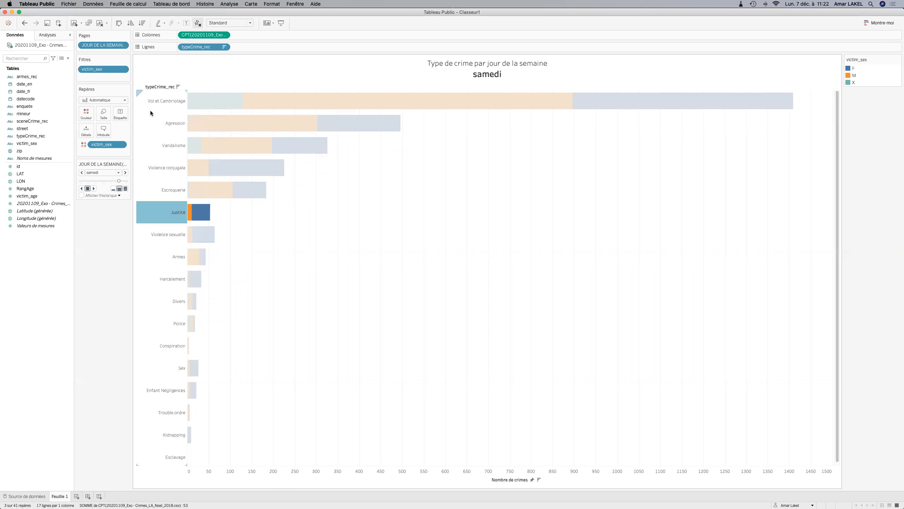
click(188, 83)
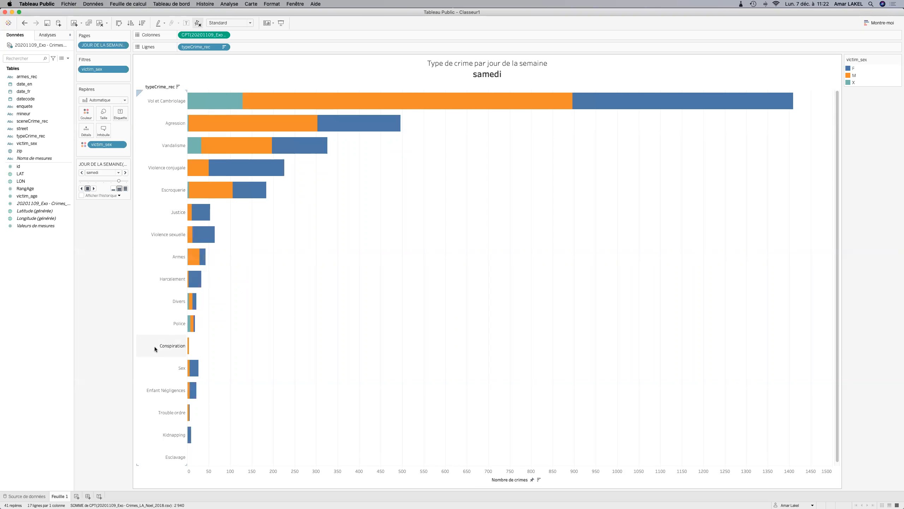
right_click(155, 472)
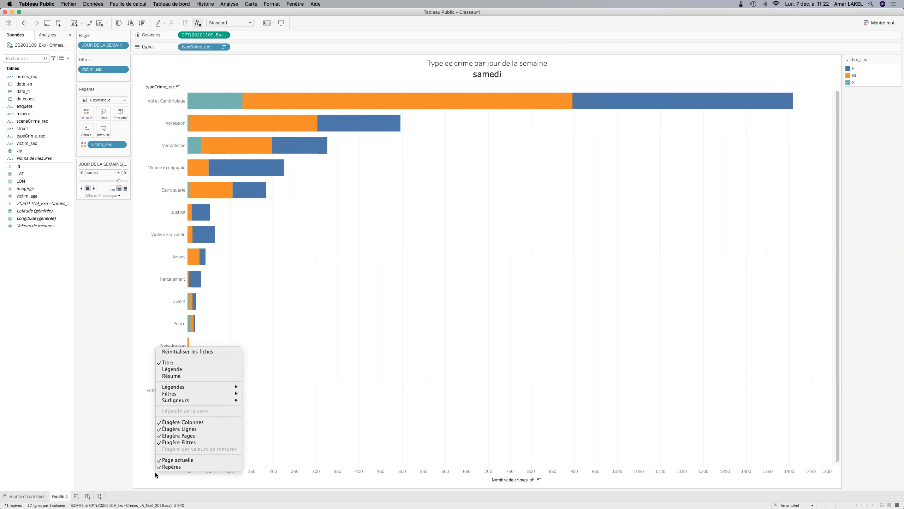
click(147, 399)
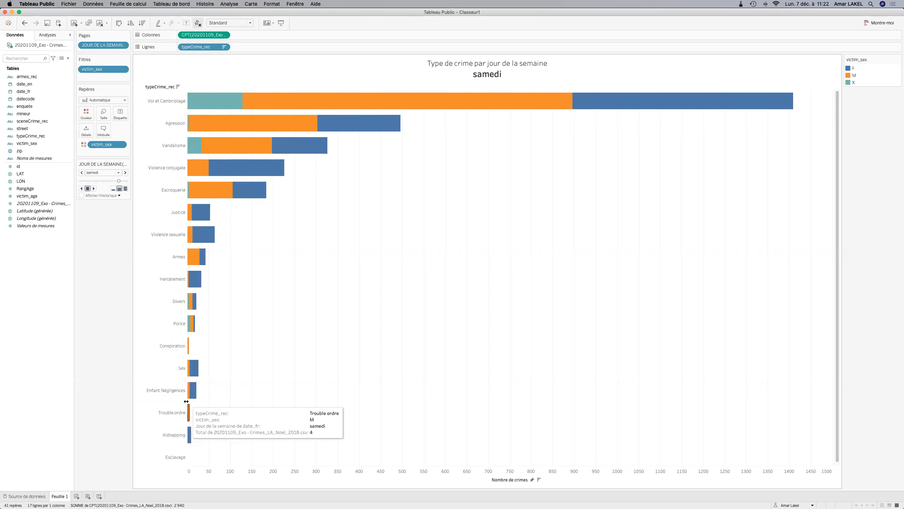
right_click(186, 401)
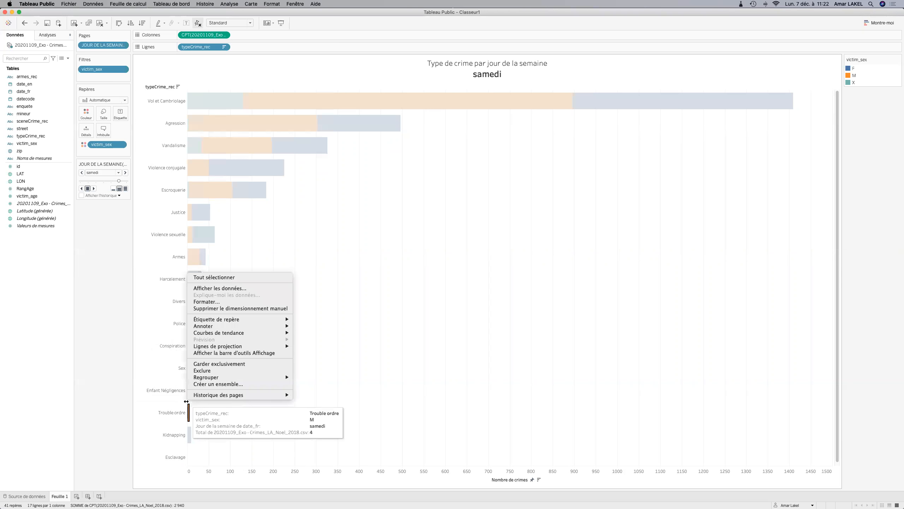
click(183, 402)
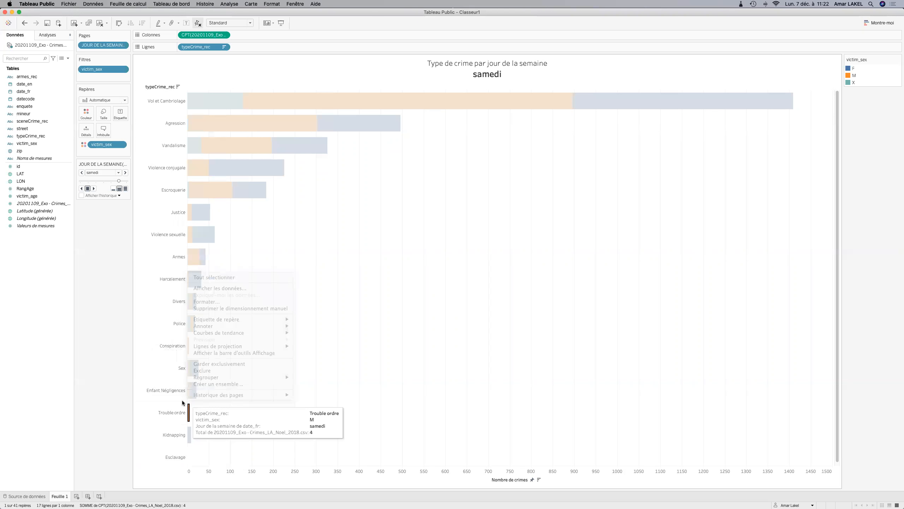
click(157, 477)
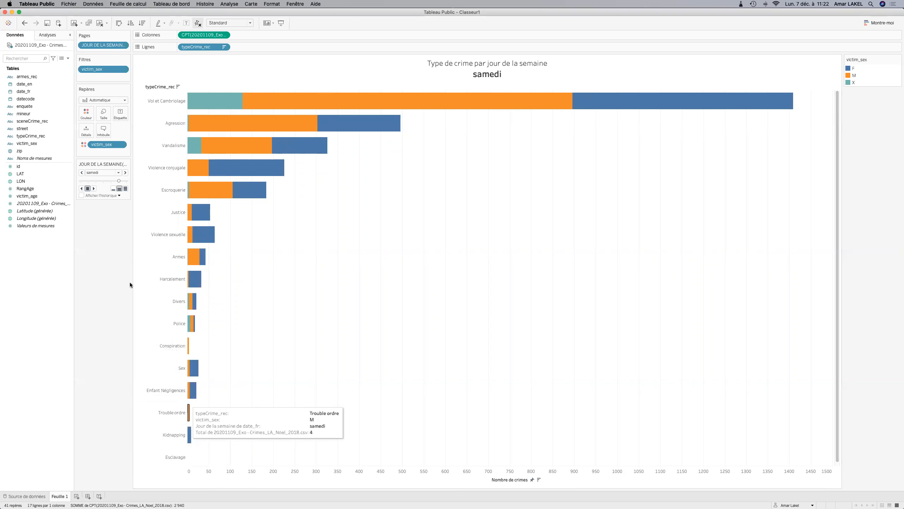
right_click(143, 280)
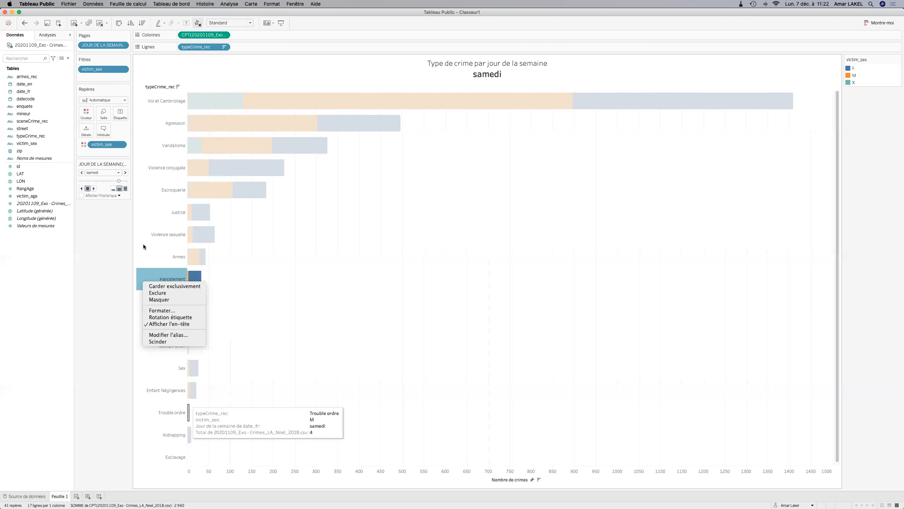
click(160, 85)
click(159, 85)
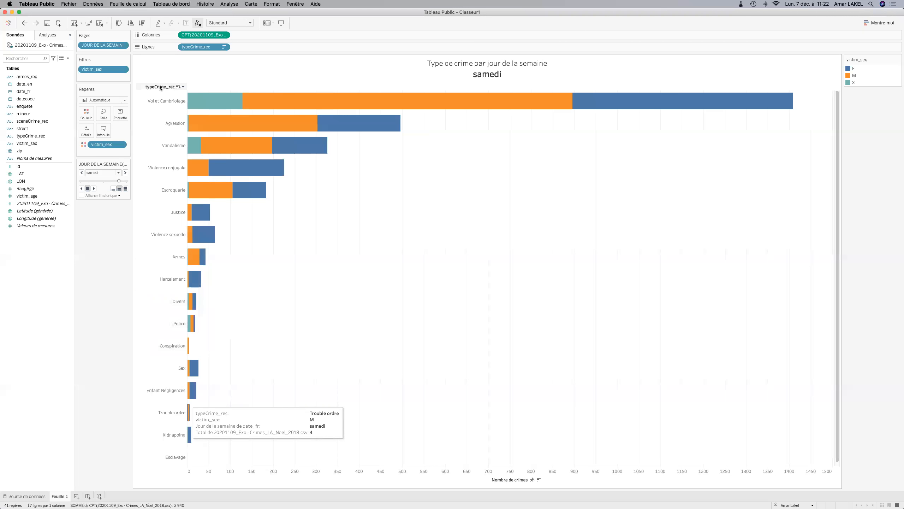
right_click(160, 87)
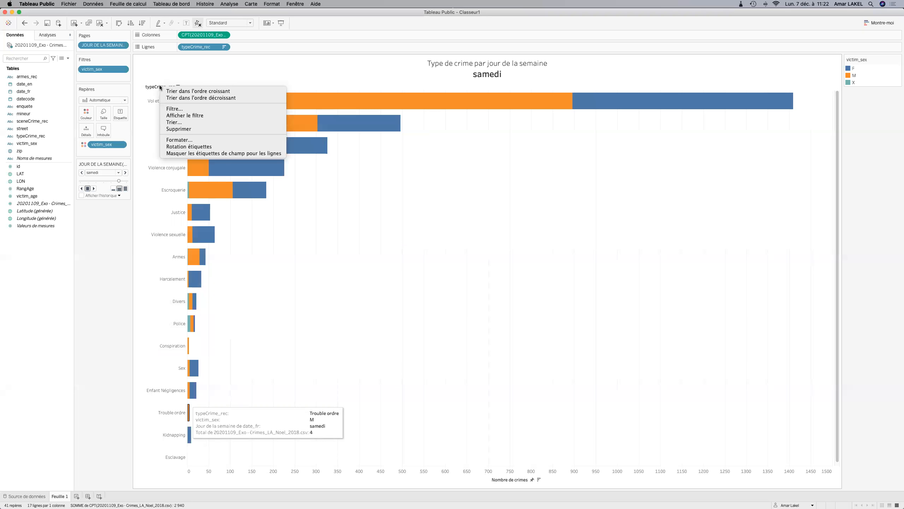
click(191, 75)
click(183, 87)
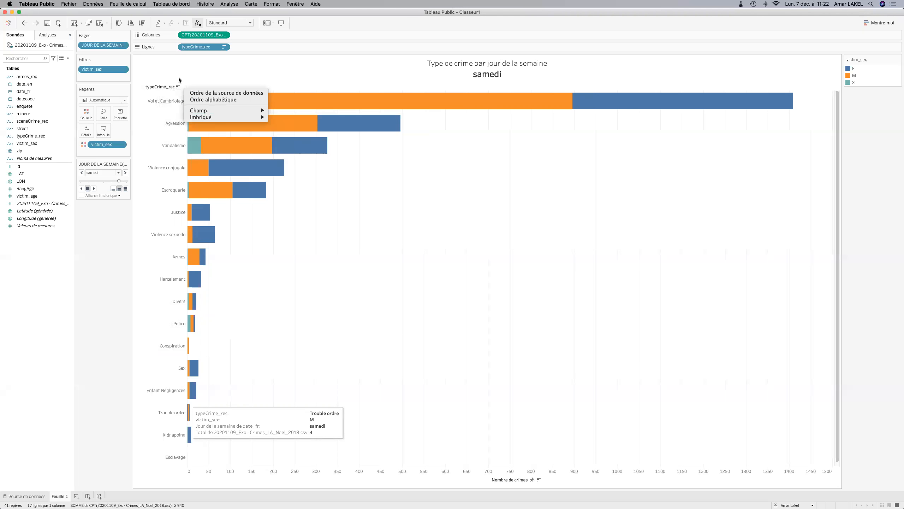
click(154, 88)
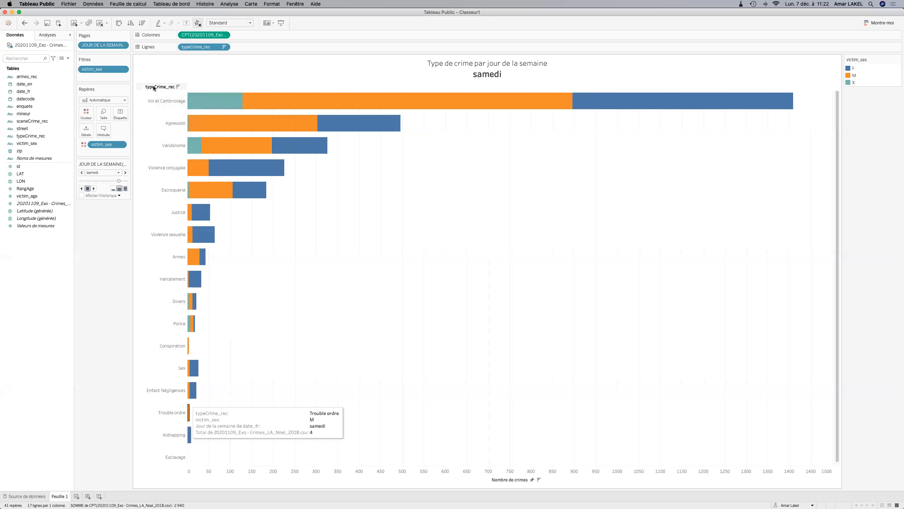
right_click(153, 88)
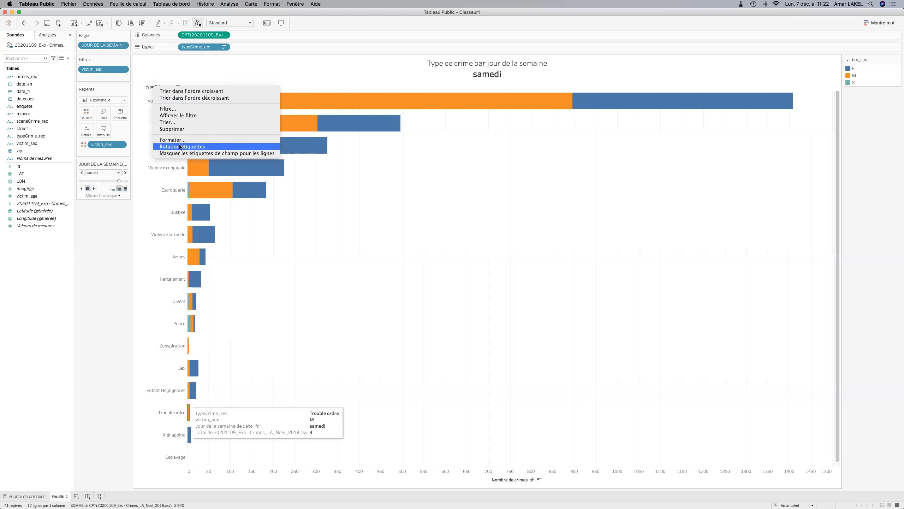
click(209, 69)
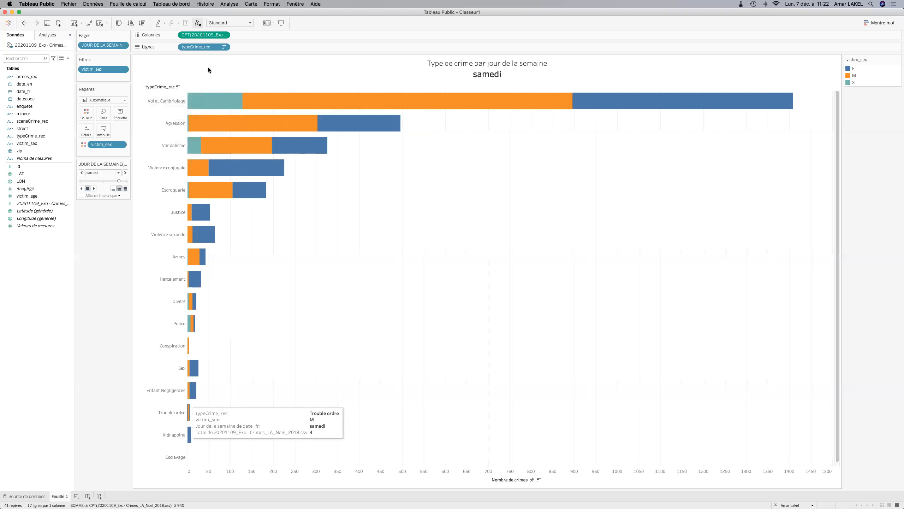
click(225, 46)
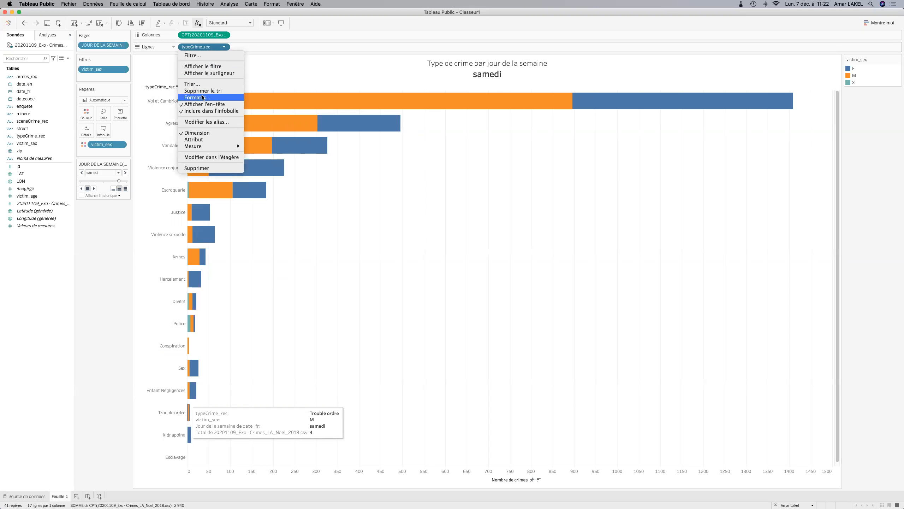
click(199, 122)
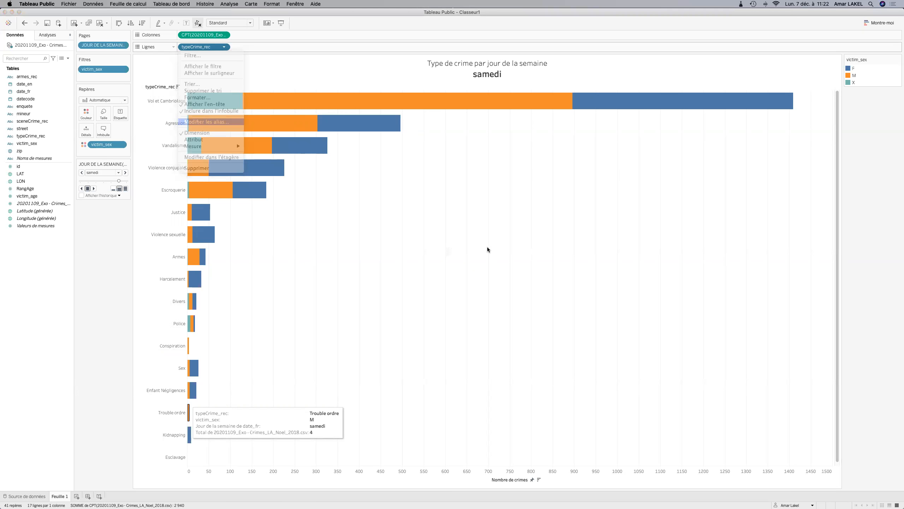
click(224, 47)
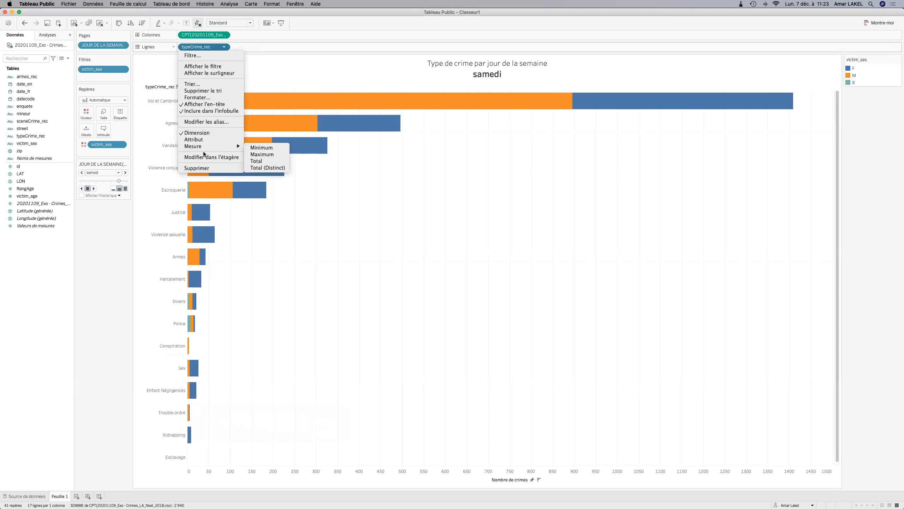
mouse_move(198, 147)
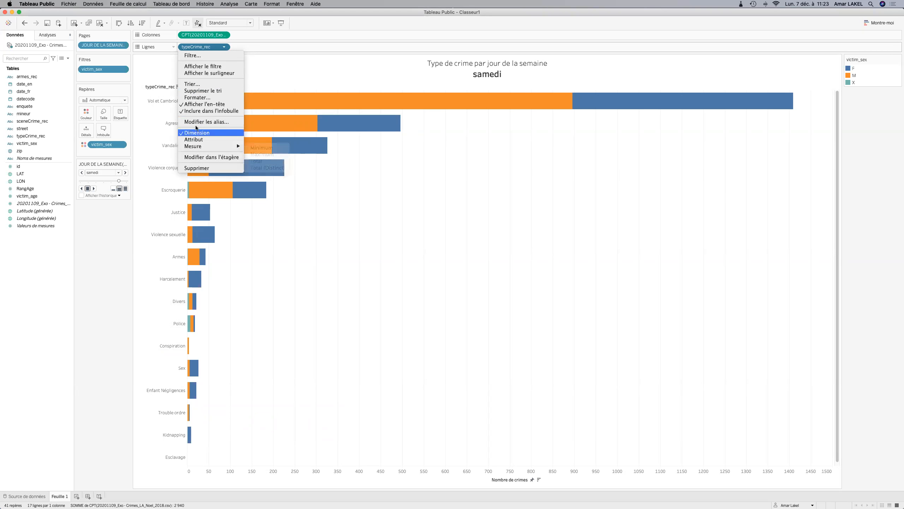
click(195, 74)
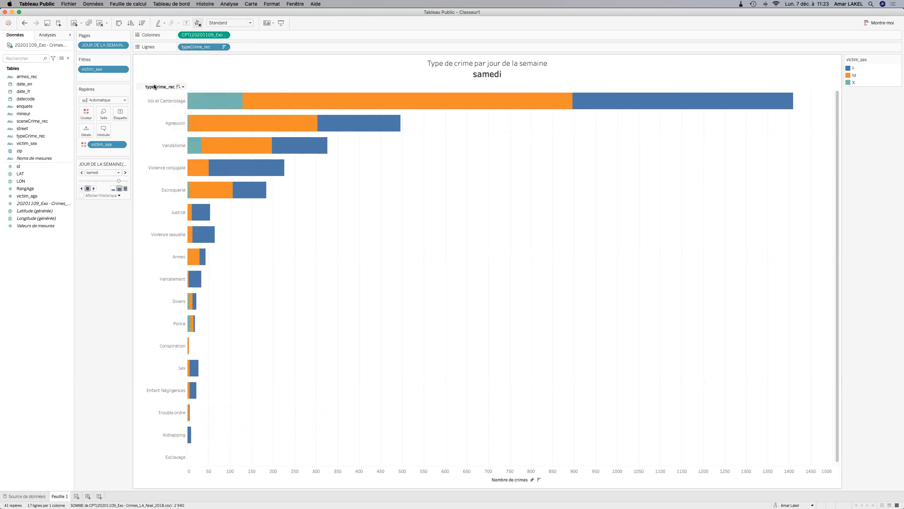
right_click(273, 482)
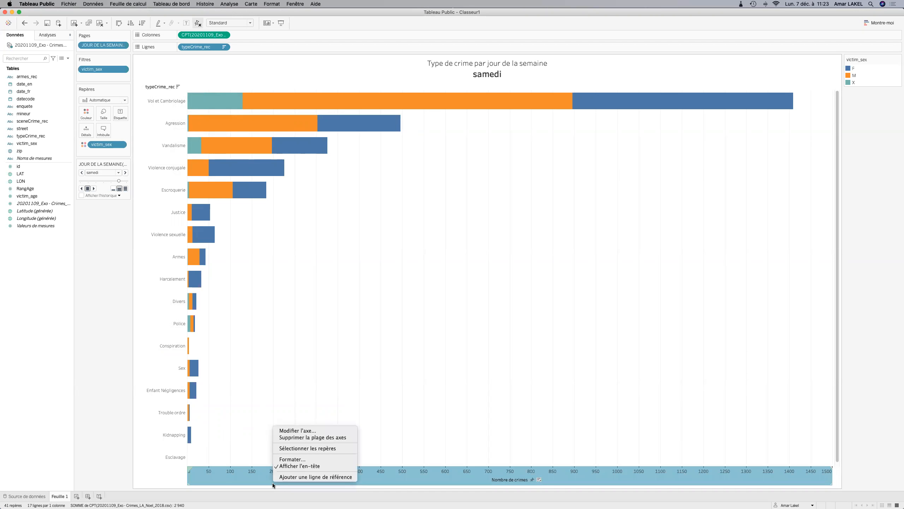
click(157, 459)
click(156, 457)
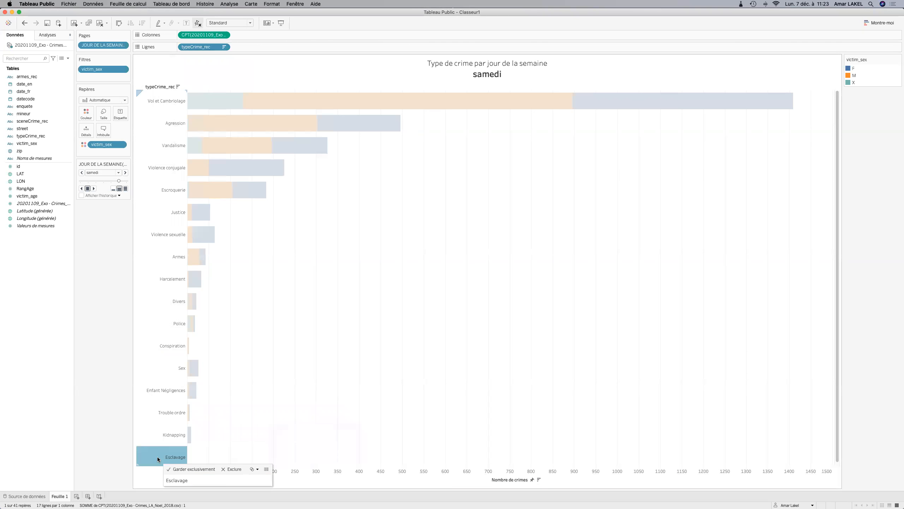
click(155, 468)
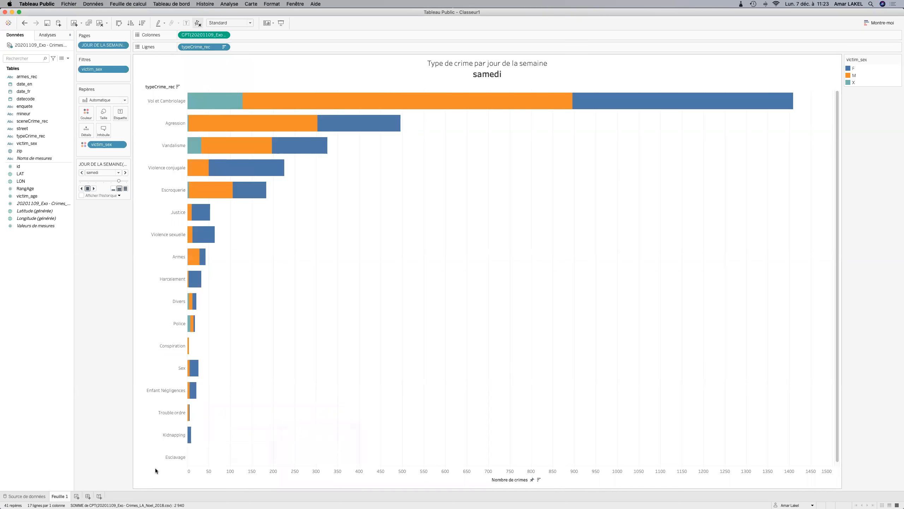
click(163, 102)
key(super+a)
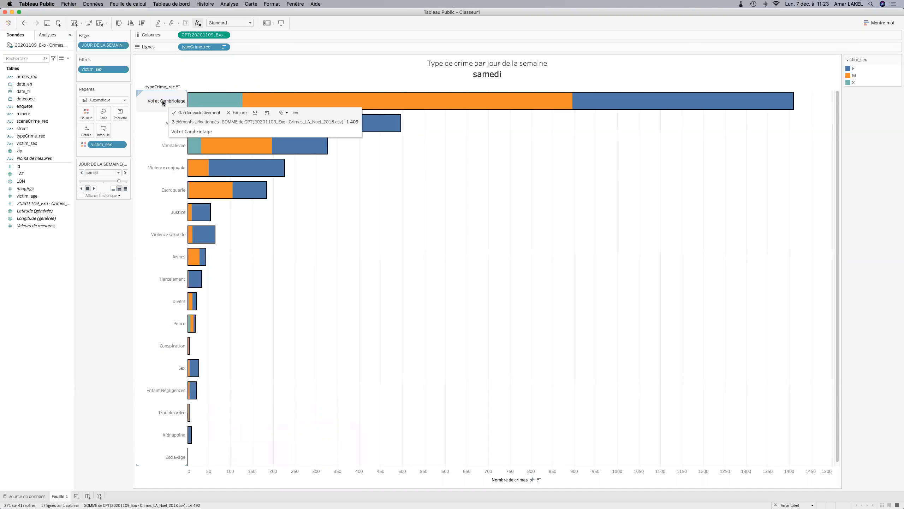
click(163, 100)
click(163, 101)
click(162, 100)
shift+click(152, 462)
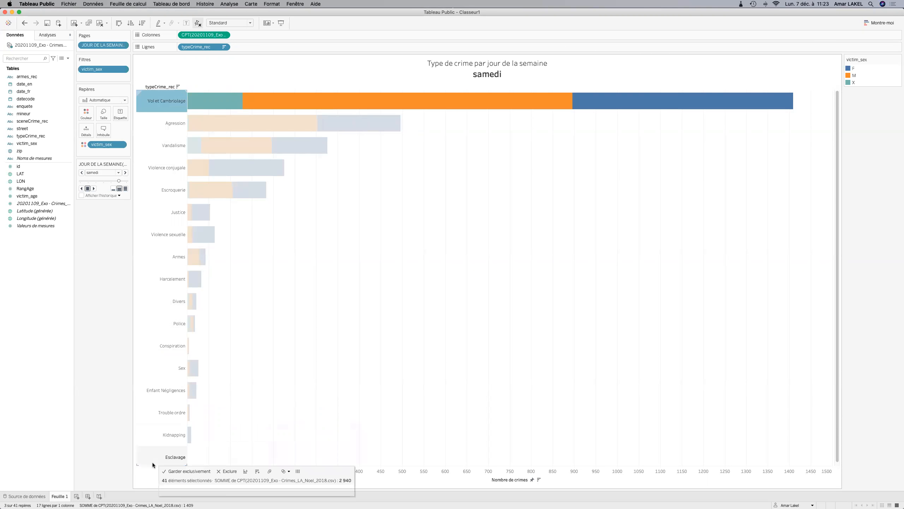
right_click(154, 449)
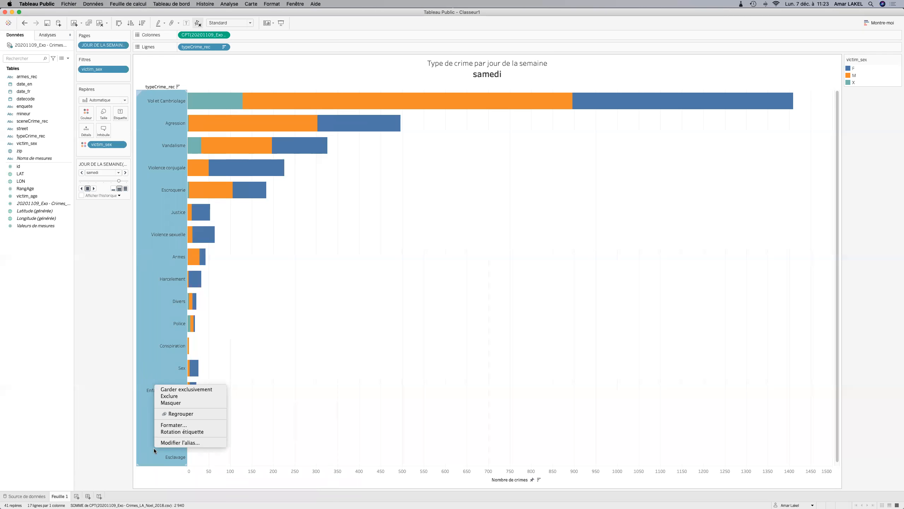
click(160, 472)
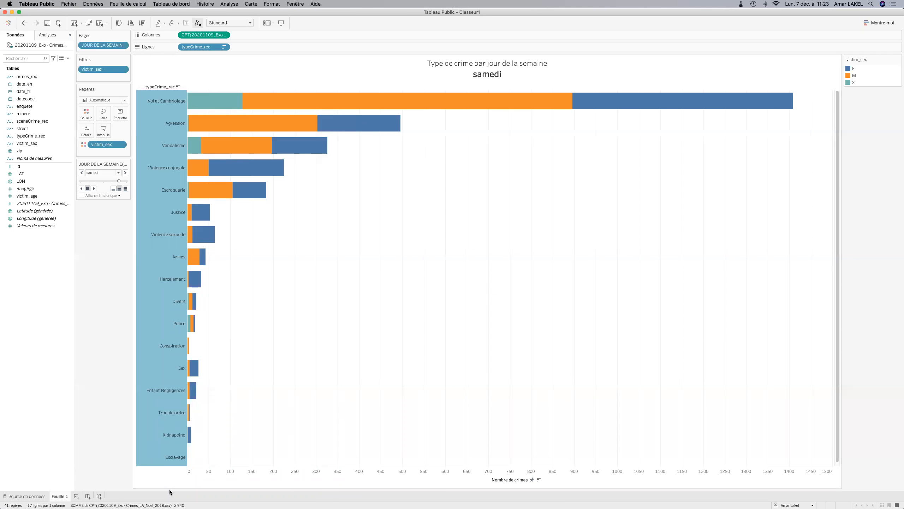
click(164, 476)
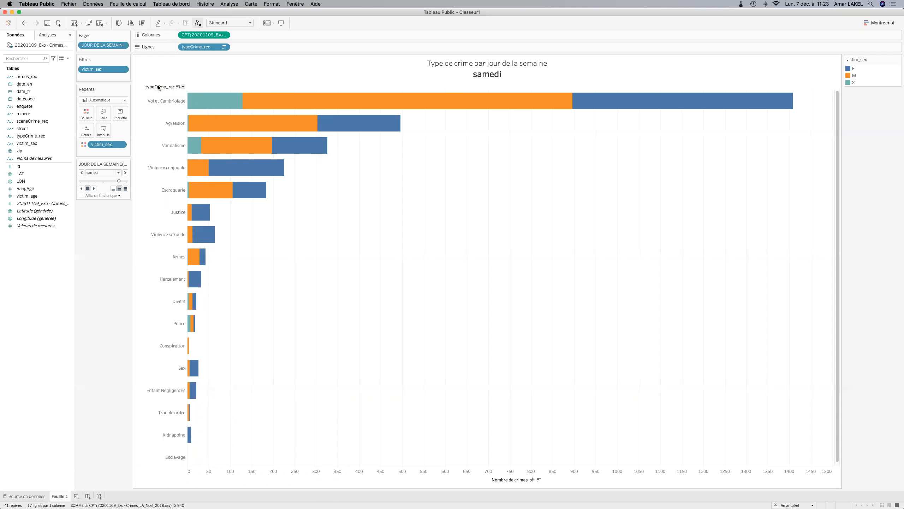
Review the sorting and formatting options of the typeCrime_rec field label, and open and close the field's alias list.
click(184, 87)
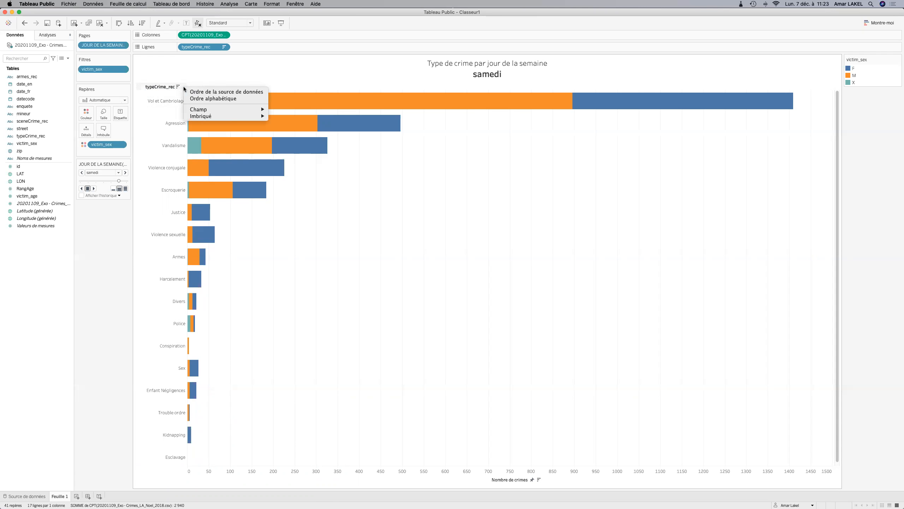
mouse_move(211, 111)
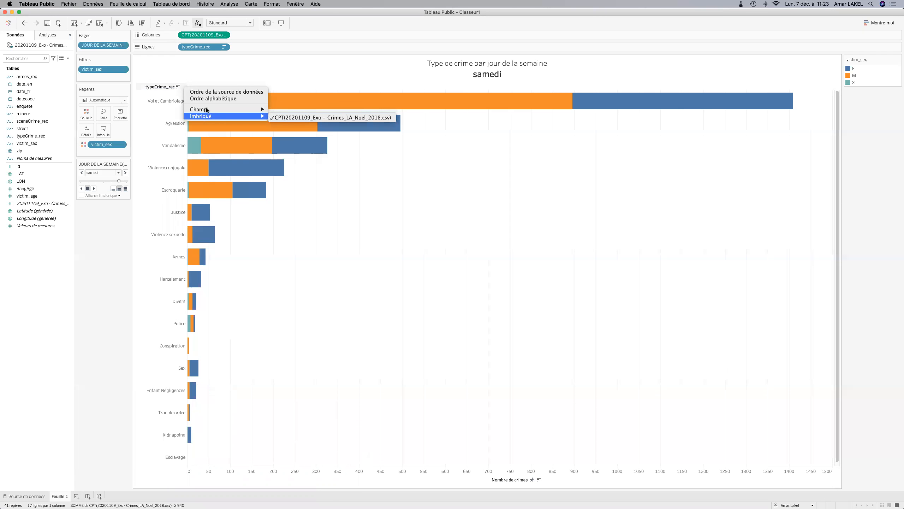
click(162, 89)
right_click(162, 89)
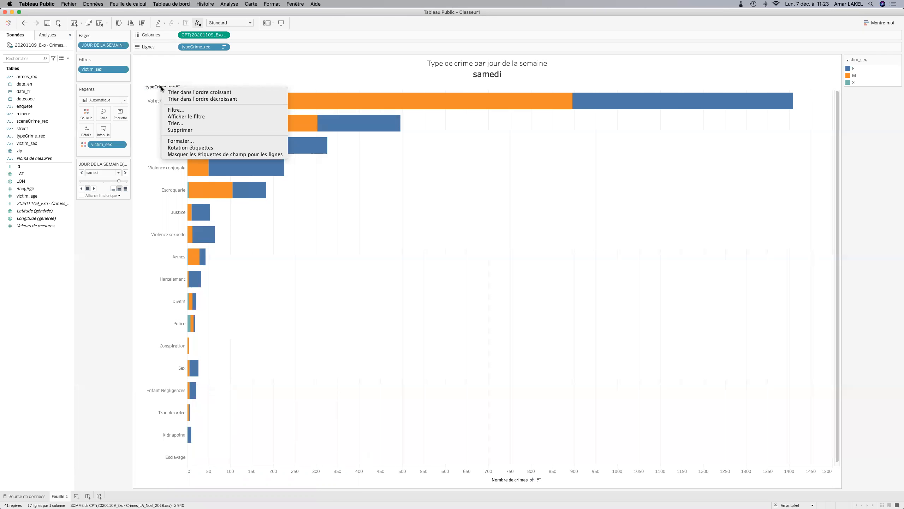
click(198, 141)
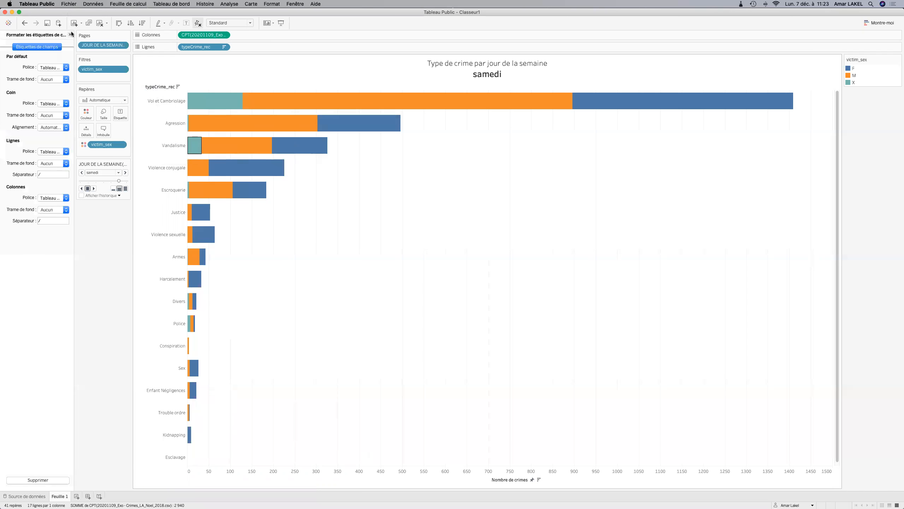
click(70, 35)
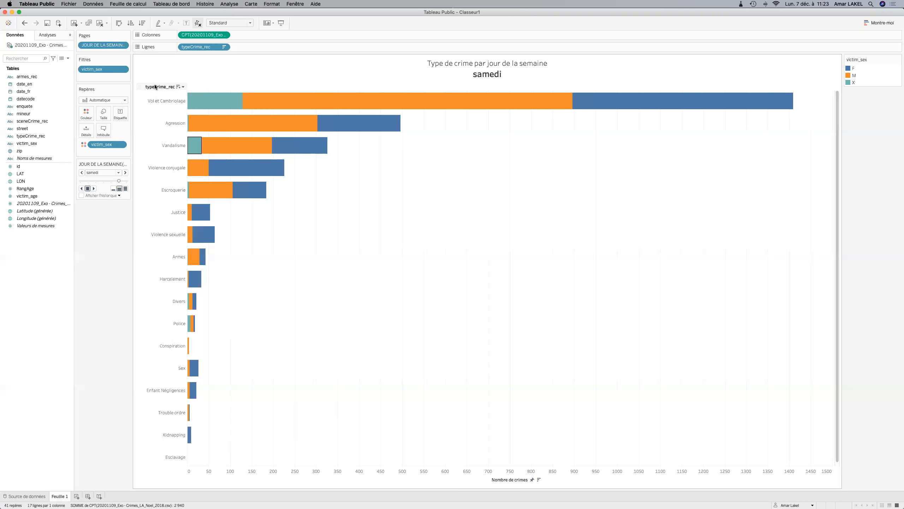
right_click(208, 48)
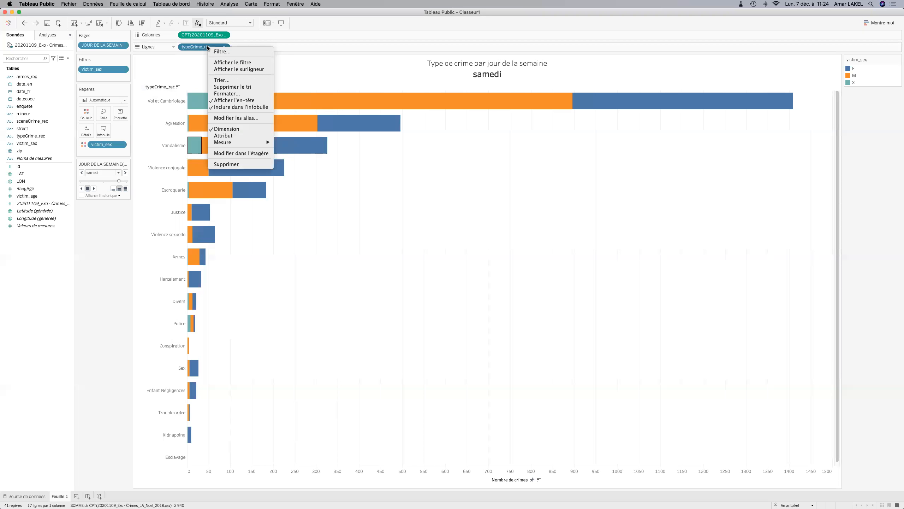
click(222, 117)
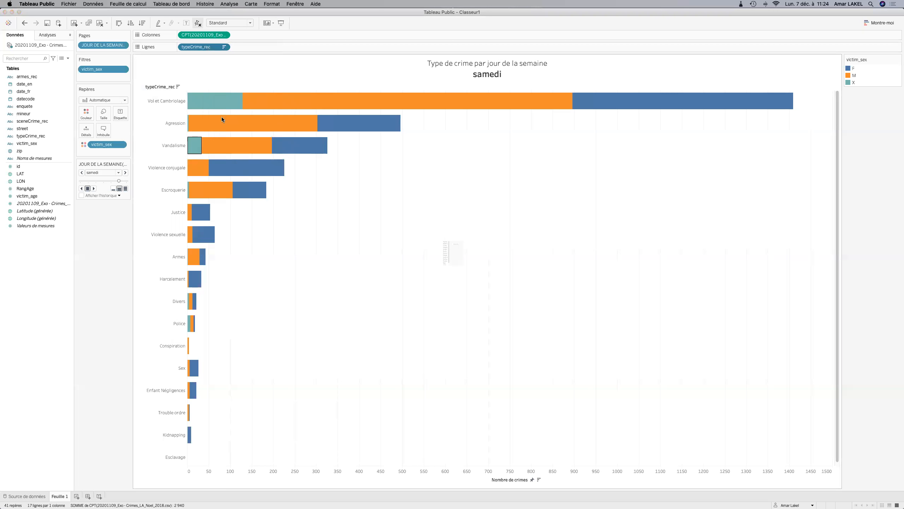
click(478, 236)
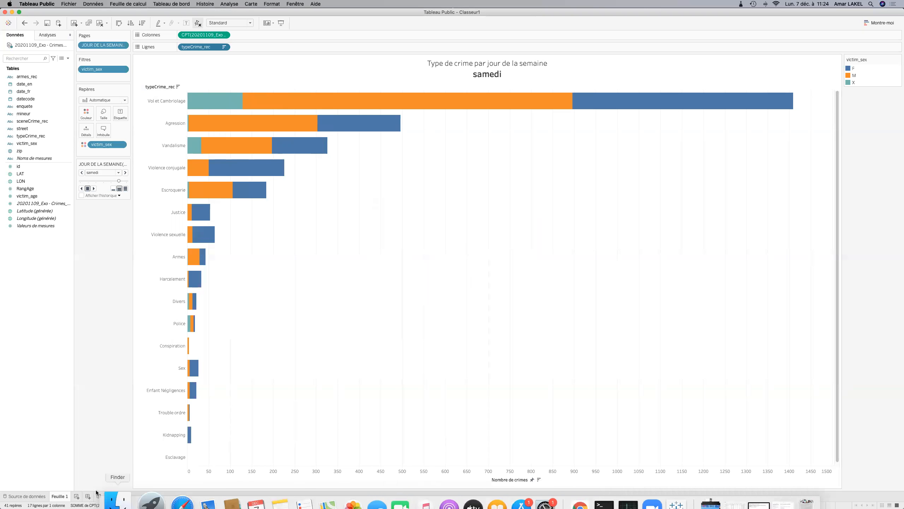
Add a new worksheet, show the chart recommendations and look at the LON and LAT fields.
click(80, 496)
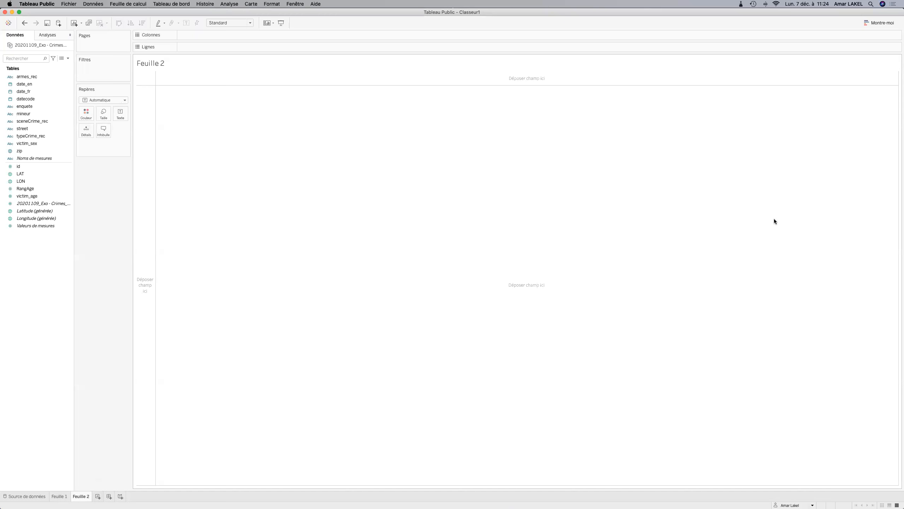
click(874, 23)
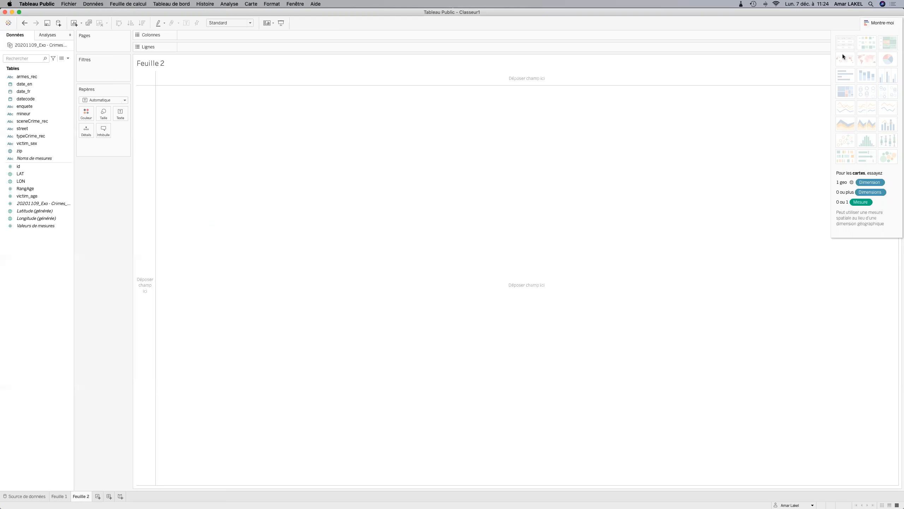
click(25, 180)
click(20, 175)
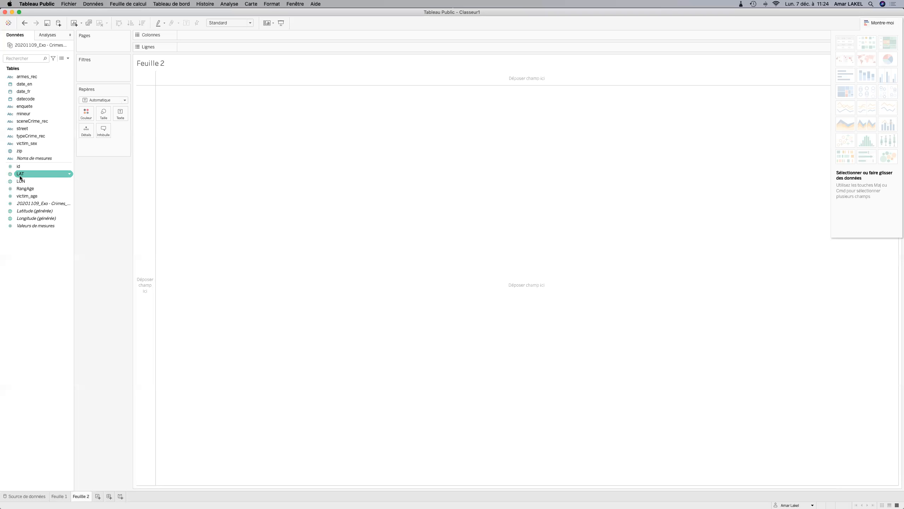
Place the zip field in the empty view of Feuille 2 to build a map of postal codes.
click(19, 152)
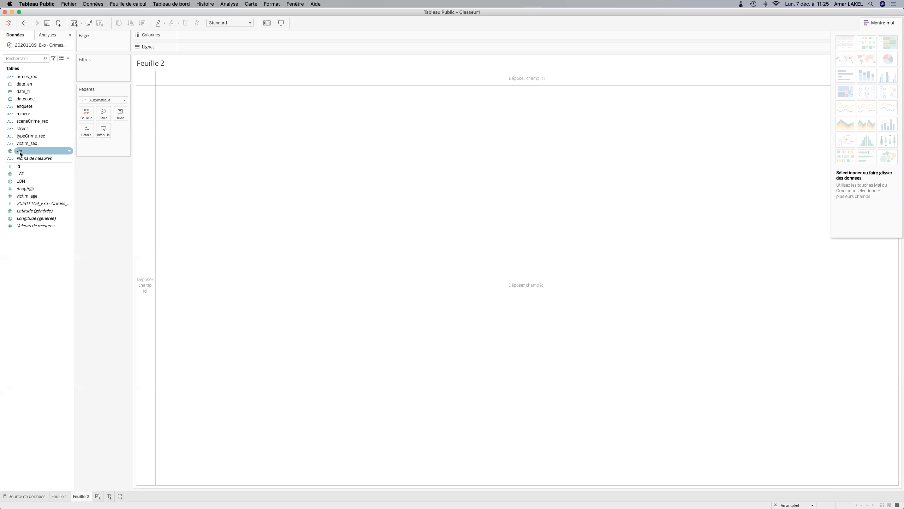
drag(19, 153, 25, 150)
drag(183, 51, 506, 276)
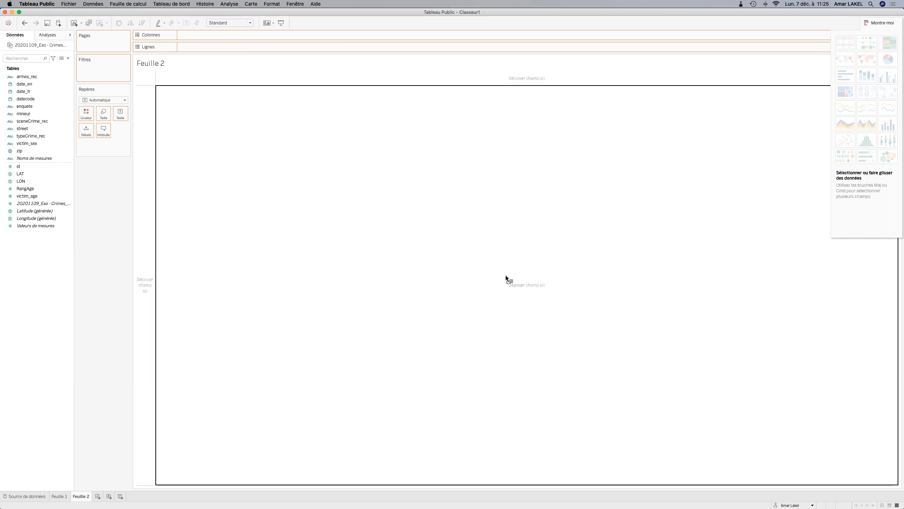
drag(506, 275, 505, 274)
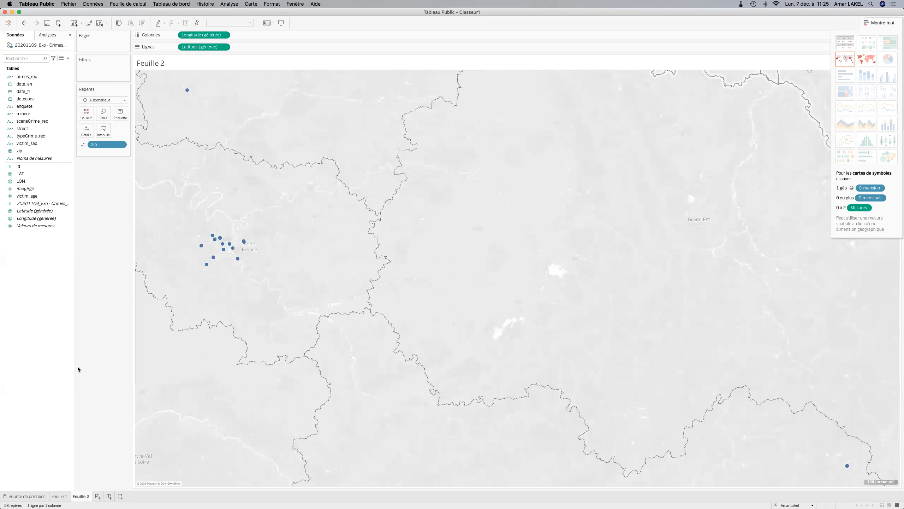
Edit the map locations so the postal codes use the fixed country Etats-Unis, and apply the change.
click(250, 4)
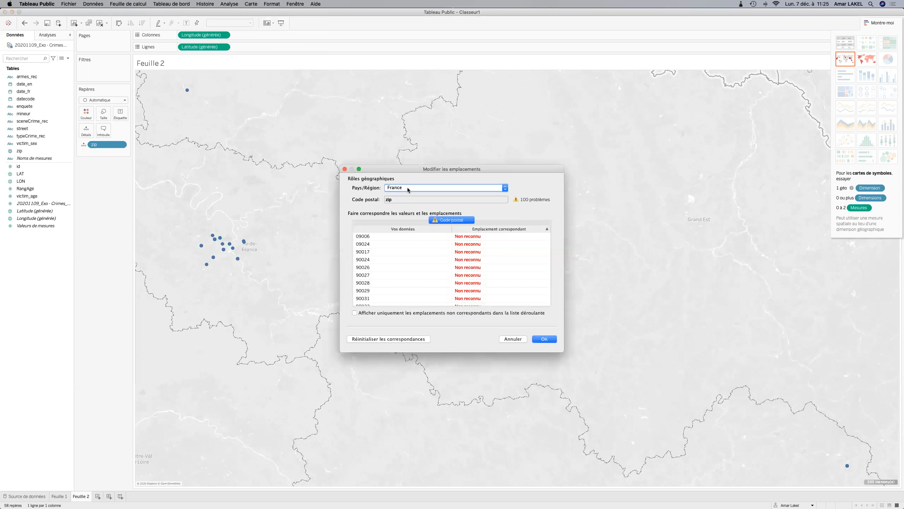
scroll(434, 266, down, 5)
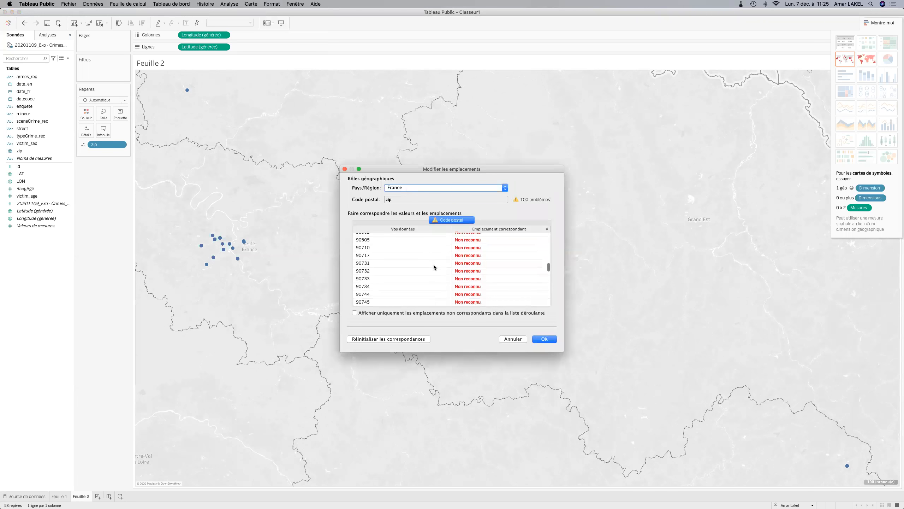
click(432, 188)
click(458, 213)
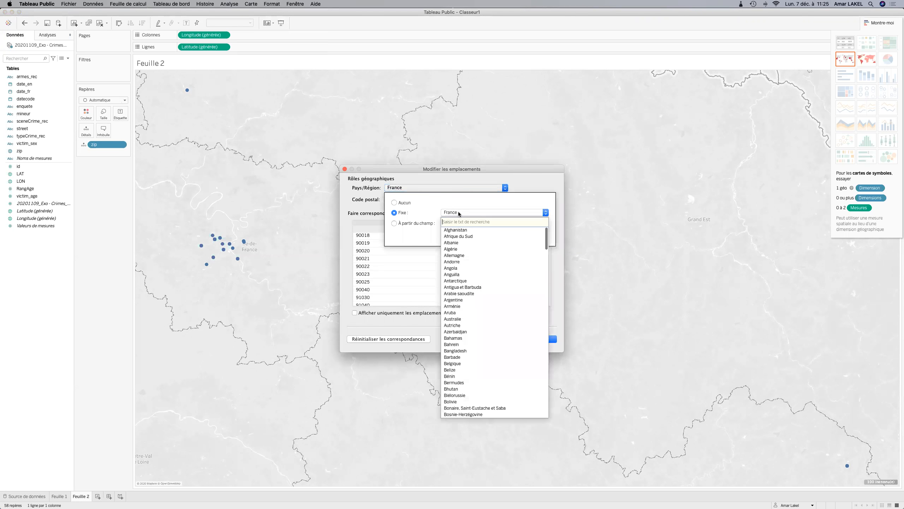
scroll(472, 328, down, 5)
scroll(471, 328, down, 4)
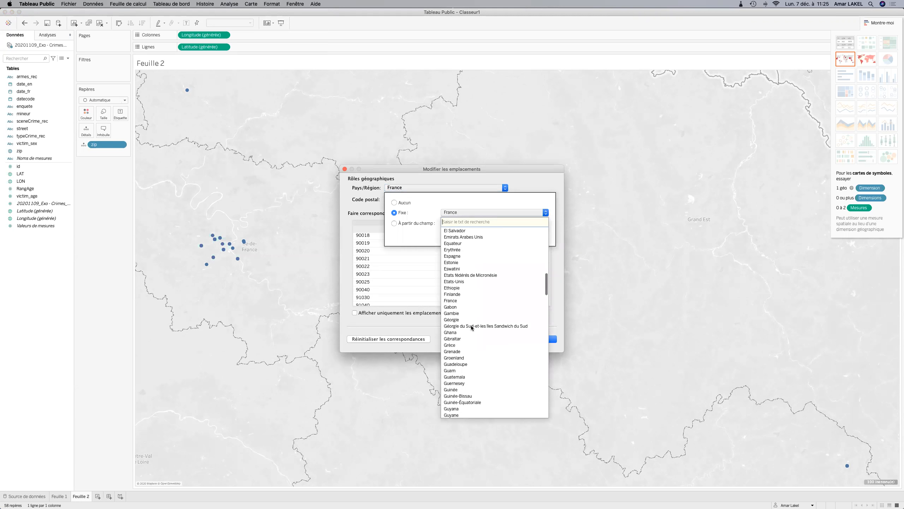
click(466, 281)
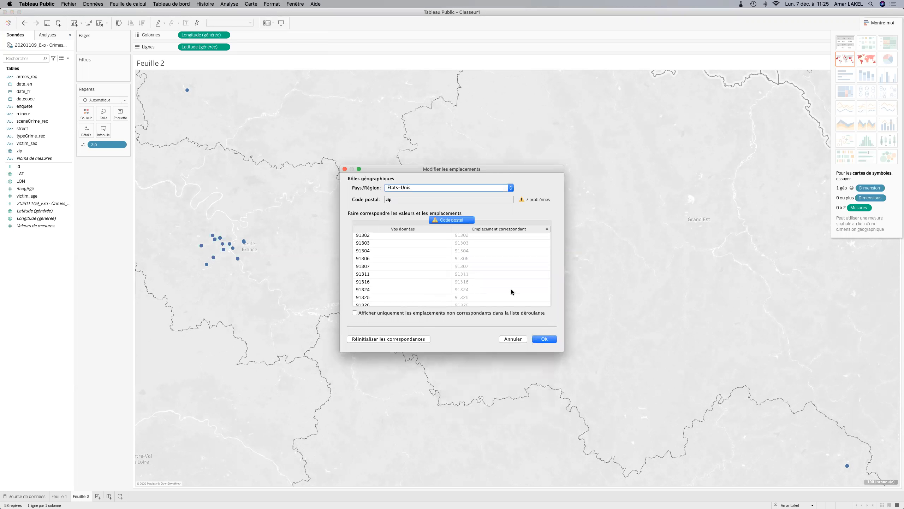
click(543, 340)
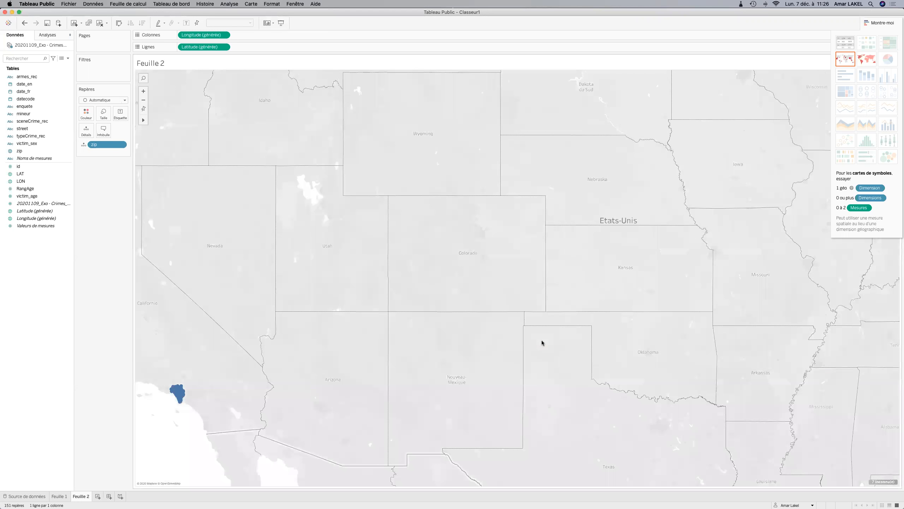
Exclude the isolated zip 60031 in northern Illinois from the map.
drag(289, 344, 509, 218)
drag(346, 328, 556, 208)
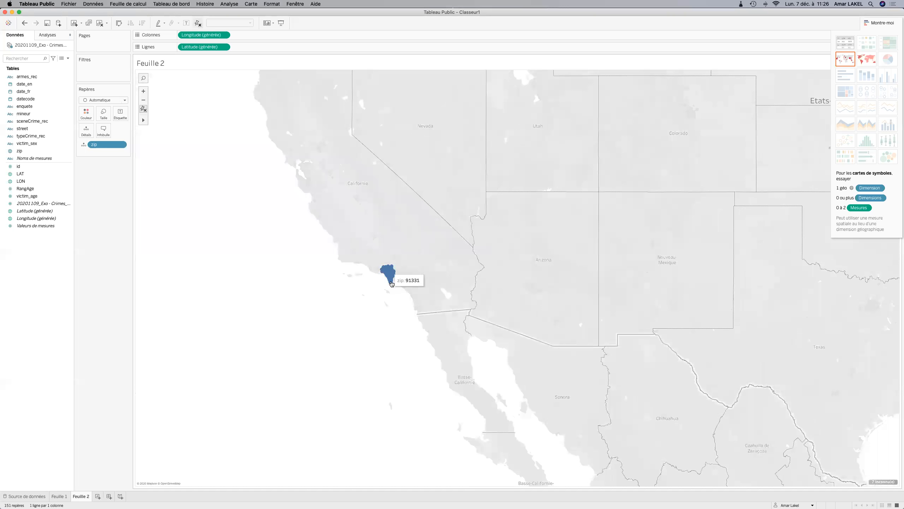
drag(566, 211, 363, 275)
scroll(525, 242, down, 1)
scroll(525, 244, down, 1)
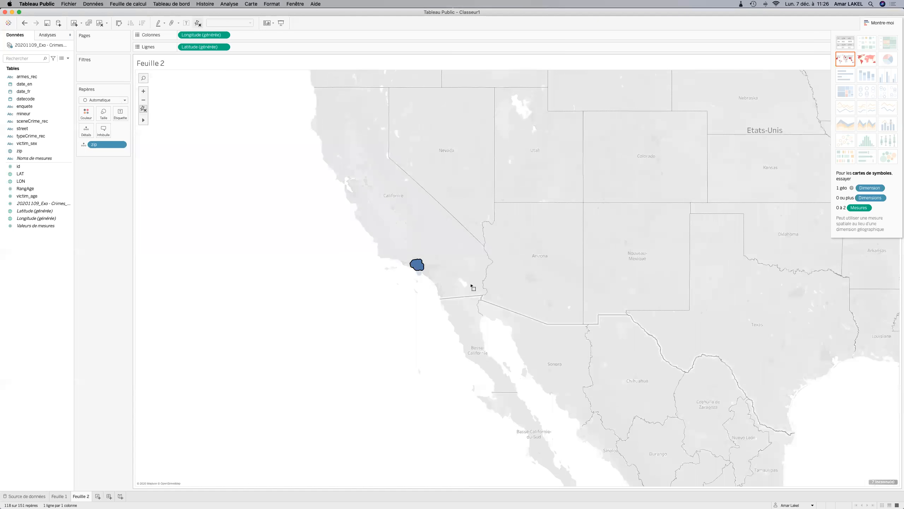
click(528, 265)
drag(498, 276, 362, 349)
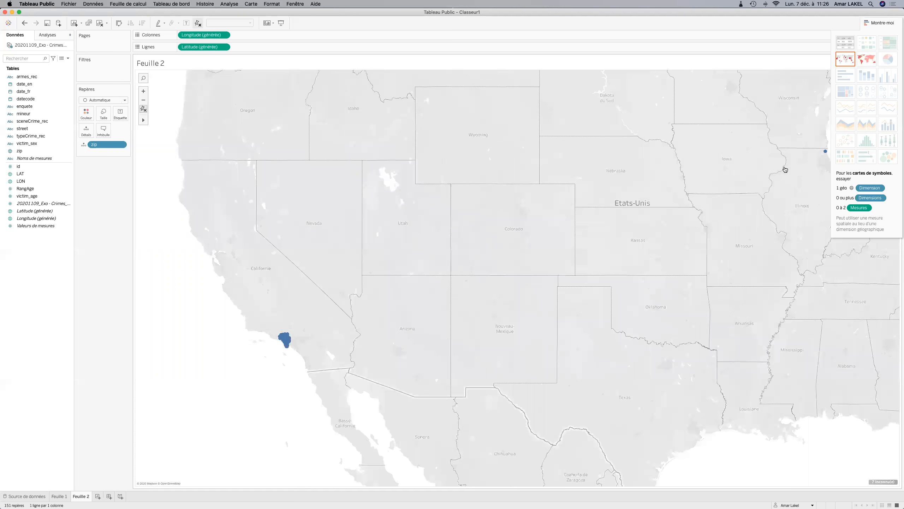
mouse_move(784, 168)
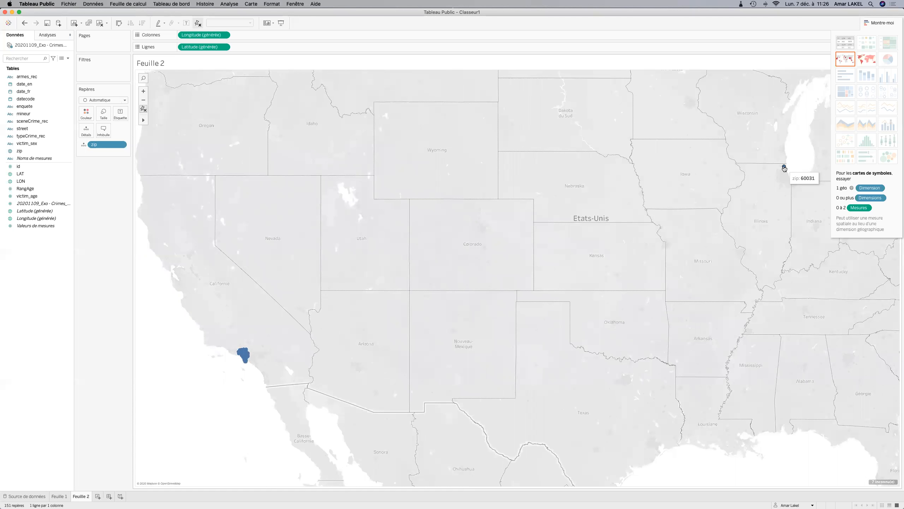
right_click(784, 167)
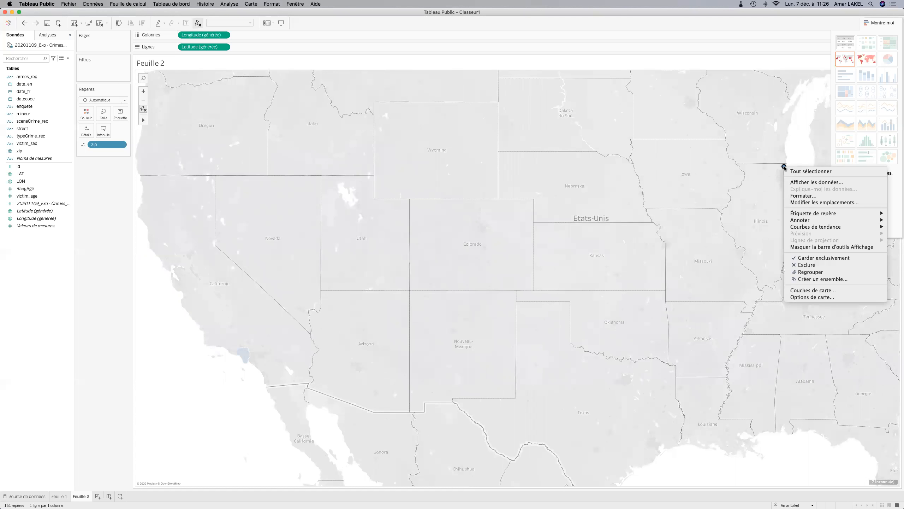
click(806, 264)
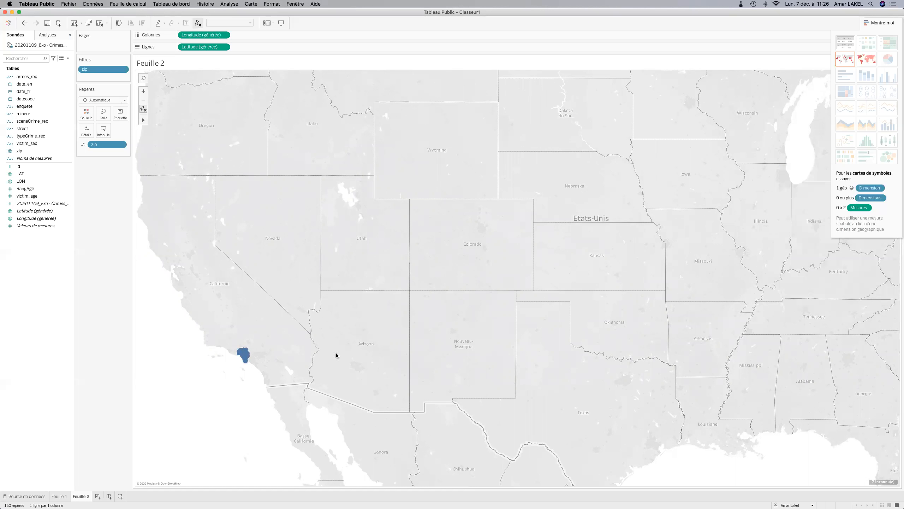
Show the zip codes as filled areas using the Carte mark type and frame the map on the Los Angeles area.
drag(336, 355, 506, 260)
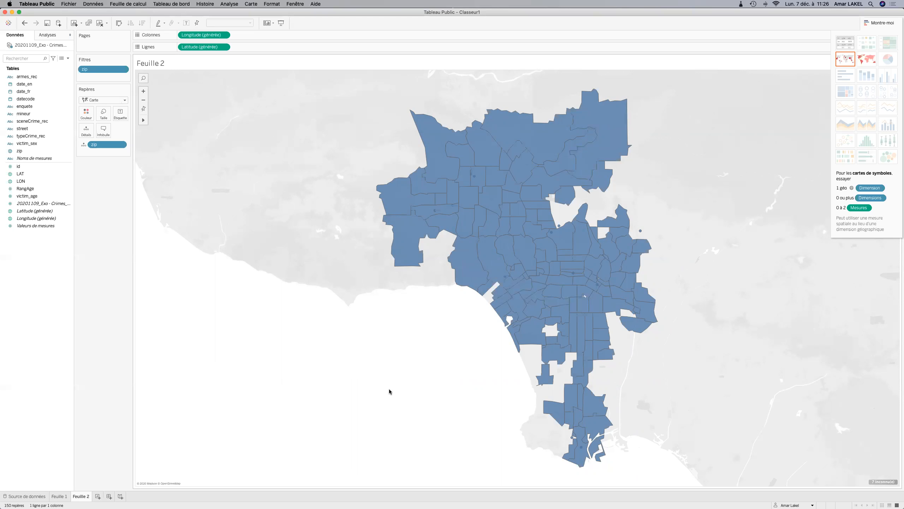
Save the workbook to Tableau Public with the title CrimeExo, and return to the worksheet with the Montre-moi suggestions hidden.
key(super+s)
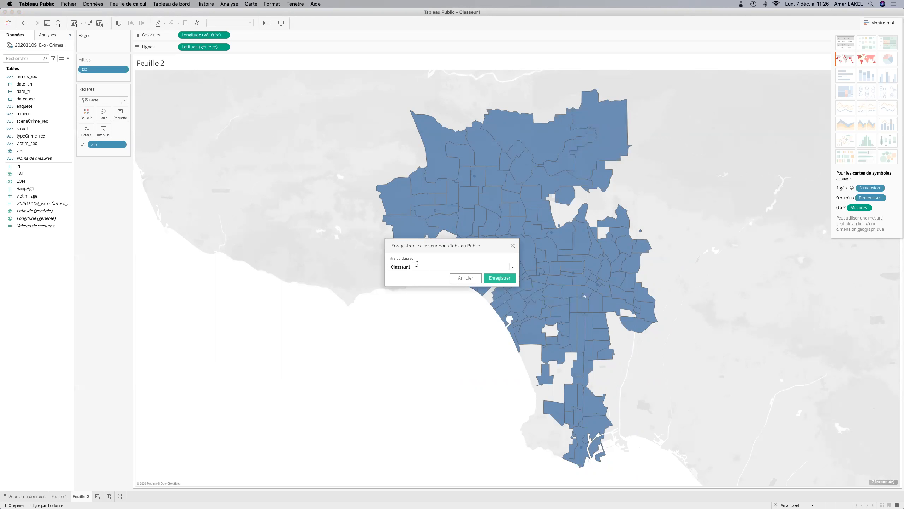
drag(416, 266, 388, 266)
text(C)
click(513, 267)
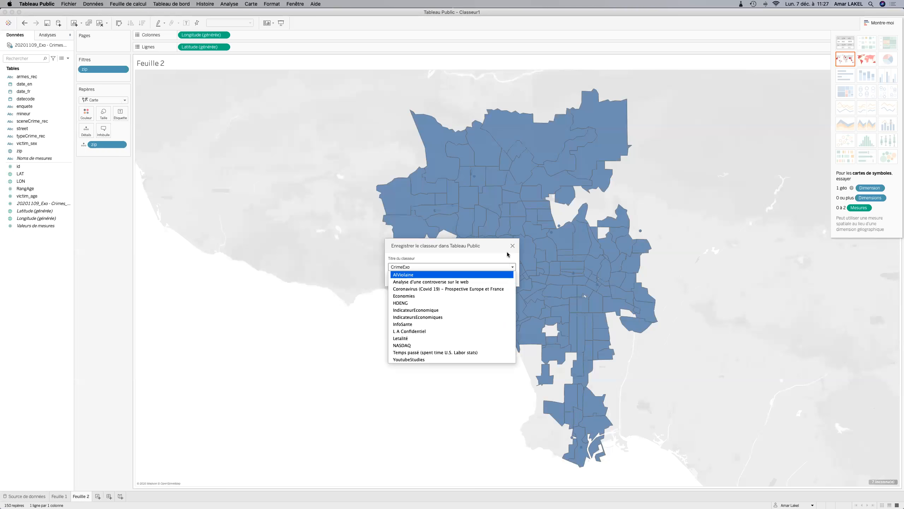
click(508, 258)
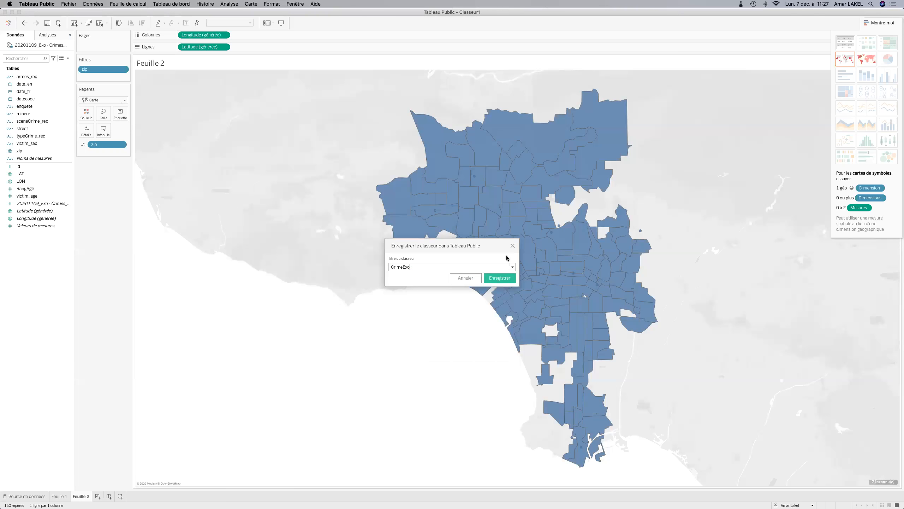
click(497, 279)
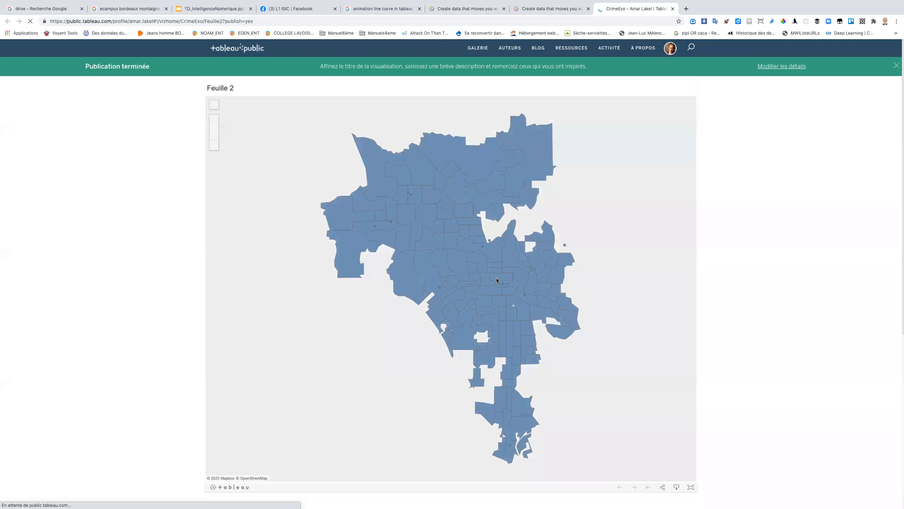
scroll(497, 279, down, 2)
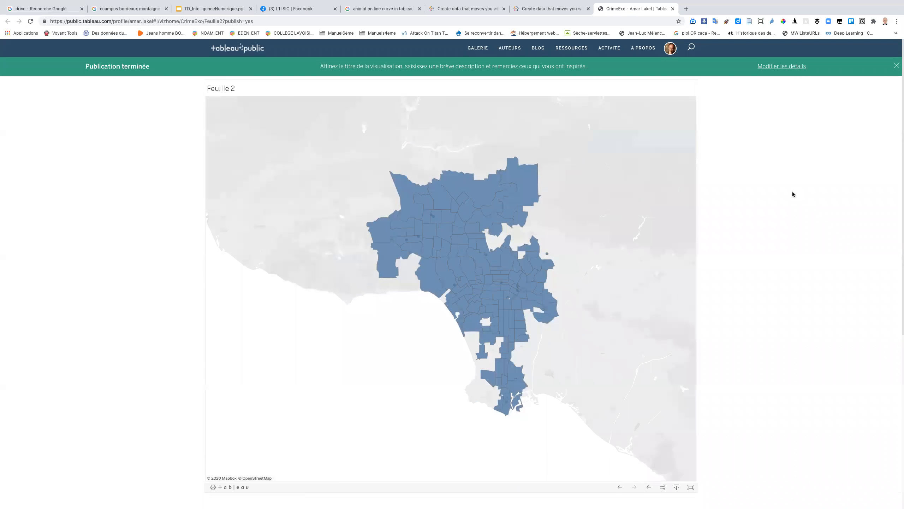
key(super+Tab)
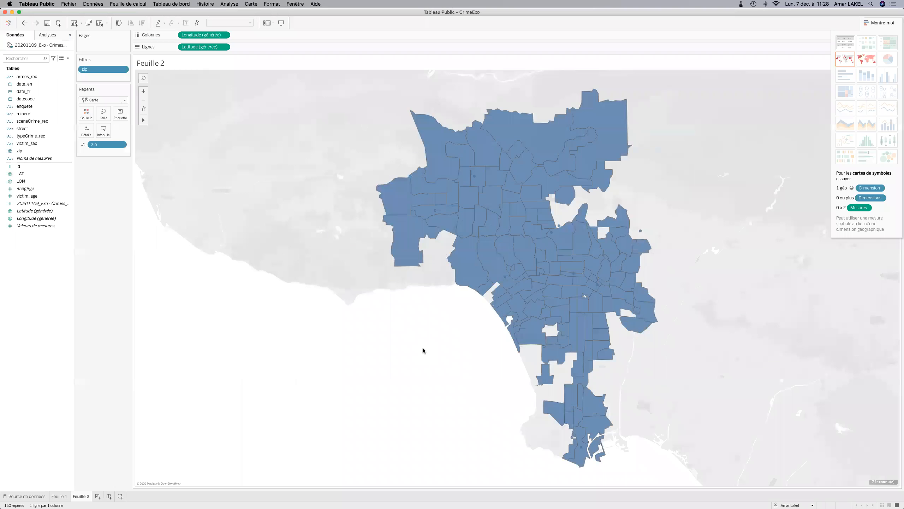
click(871, 24)
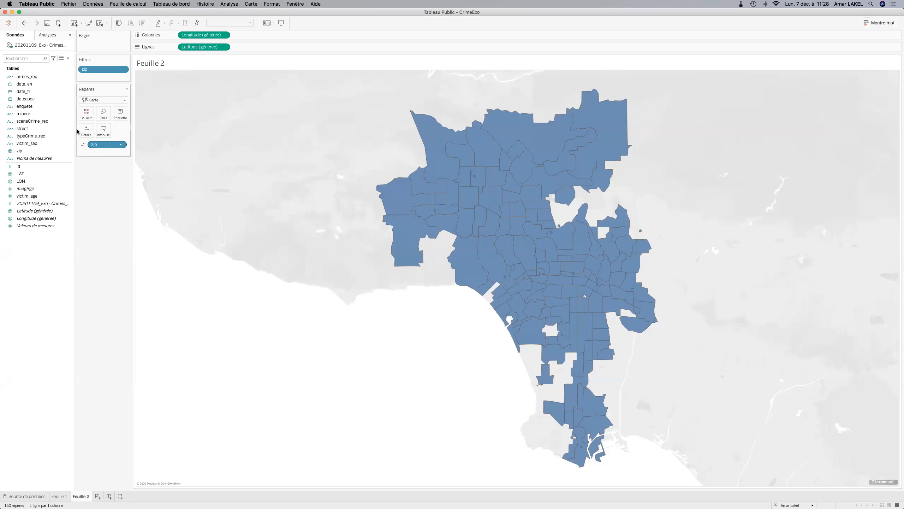
Try colouring the zip areas by typeCrime_rec, and remove that field from the marks.
click(21, 137)
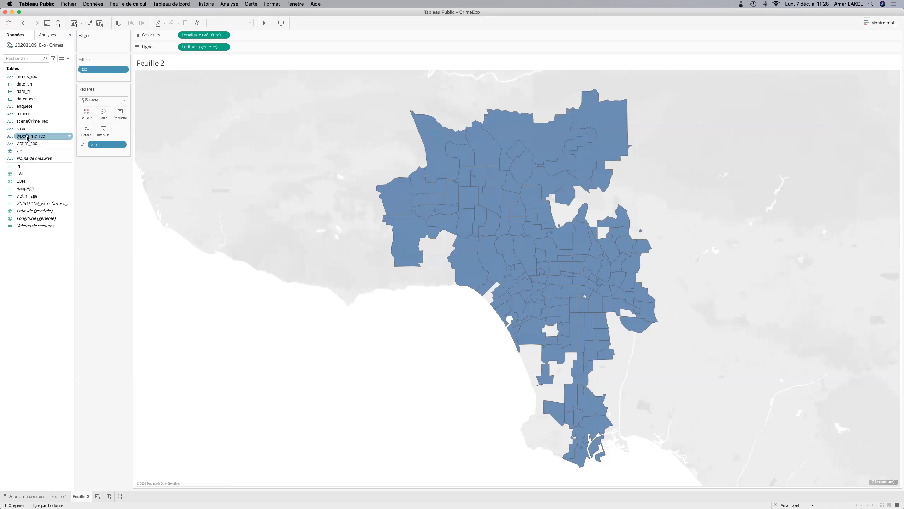
drag(28, 137, 80, 113)
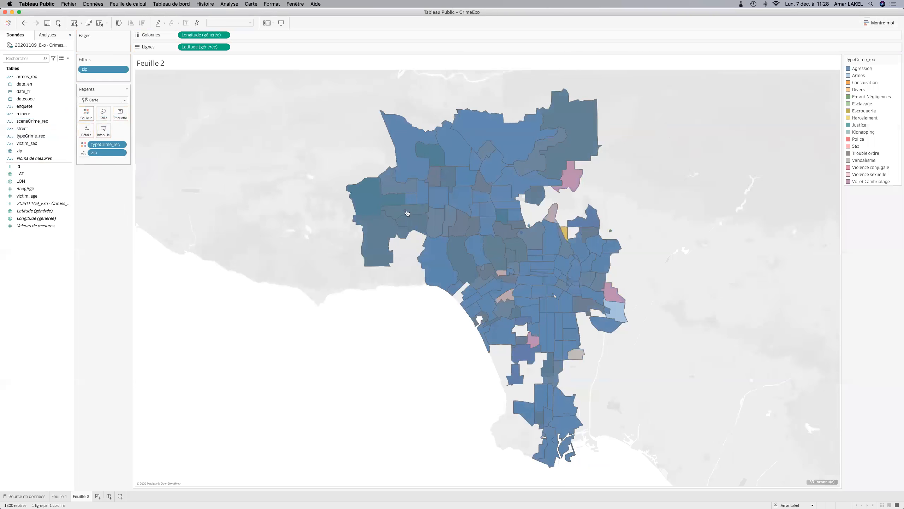
mouse_move(543, 142)
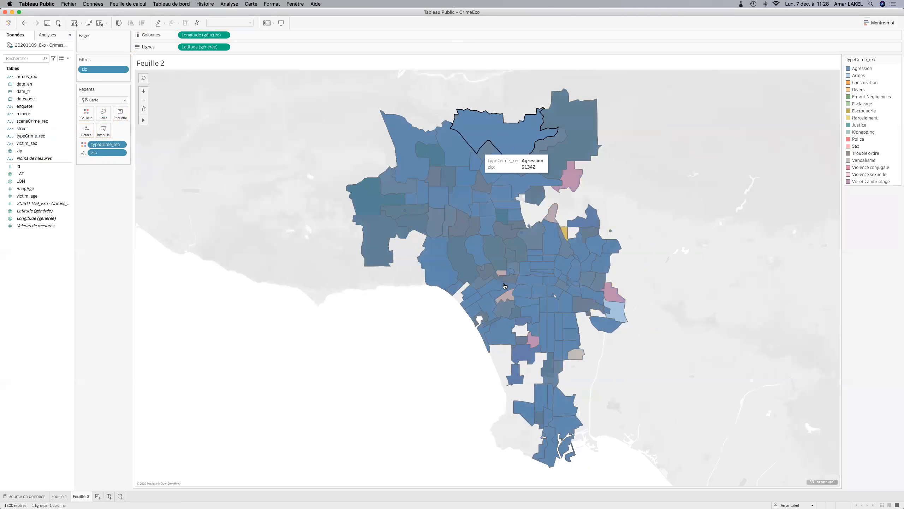
mouse_move(505, 288)
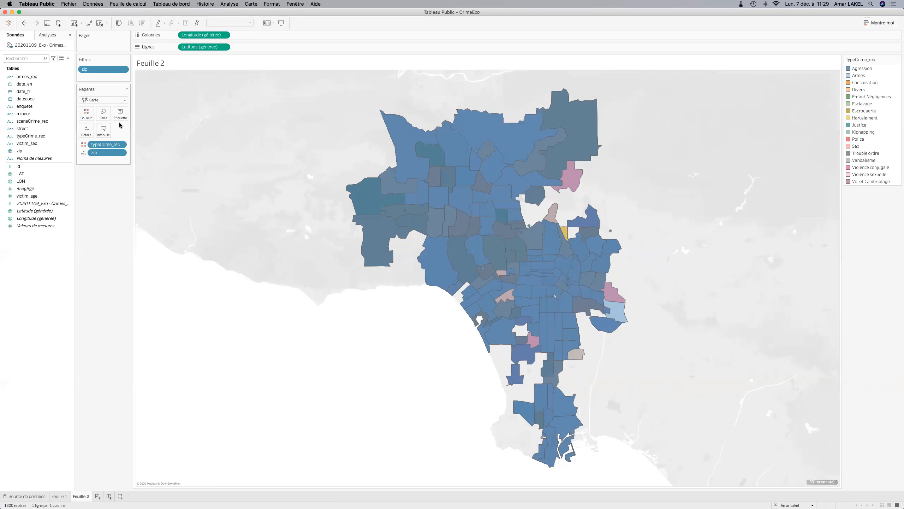
drag(95, 144, 97, 204)
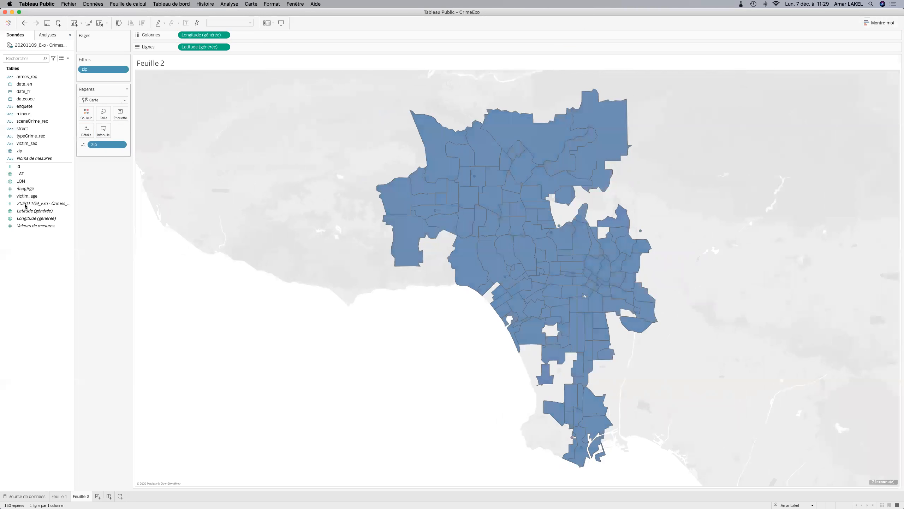
Colour the zip areas by the crime record count, using a custom red (Rouge) sequential palette stepped in 4 levels.
drag(27, 204, 86, 112)
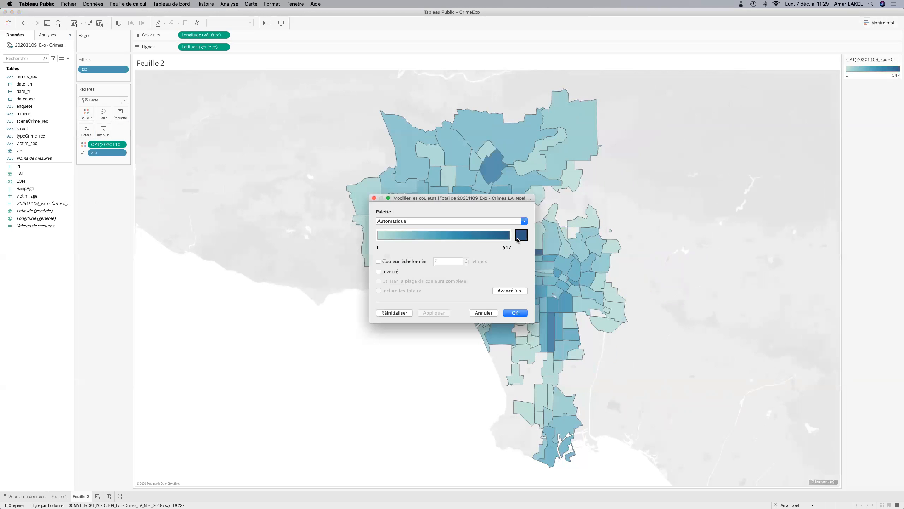
click(521, 235)
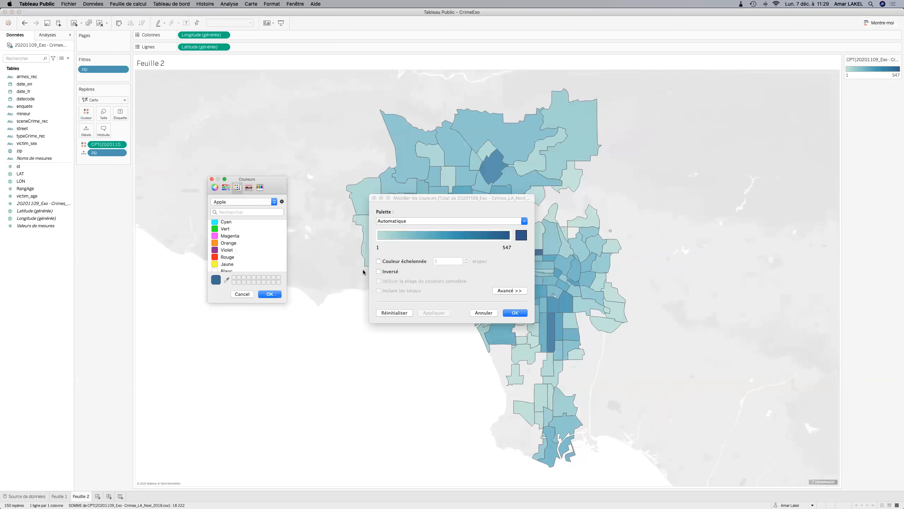
click(392, 261)
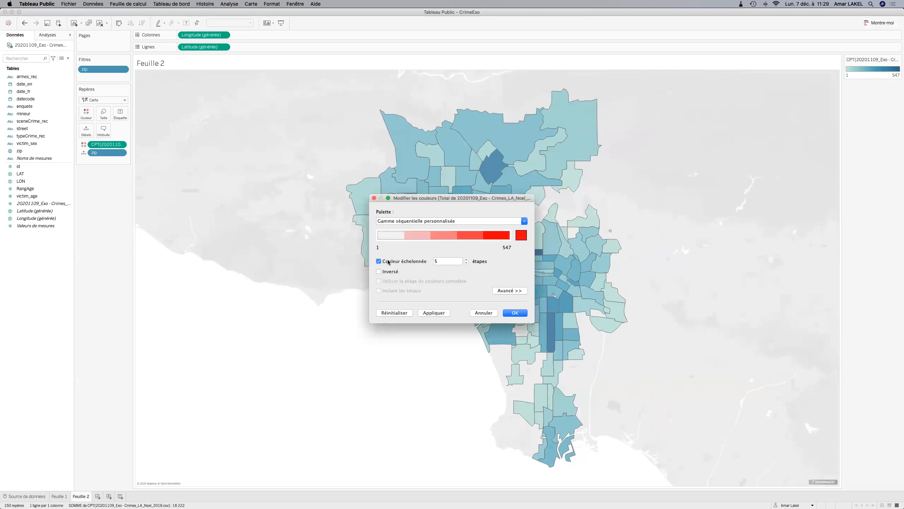
click(467, 264)
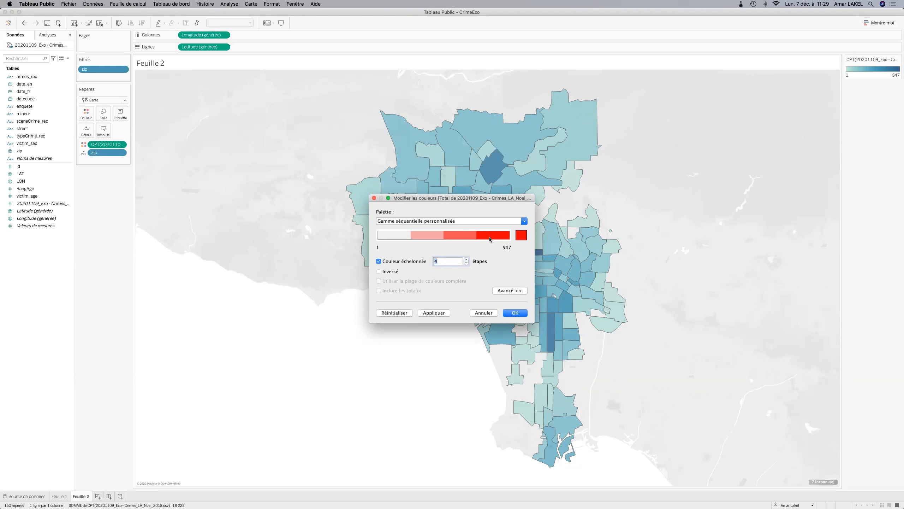
click(514, 314)
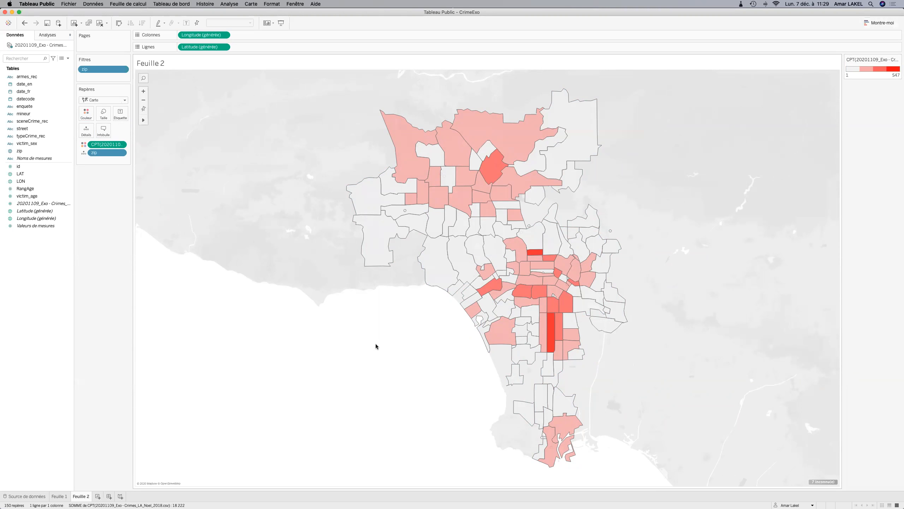
mouse_move(426, 225)
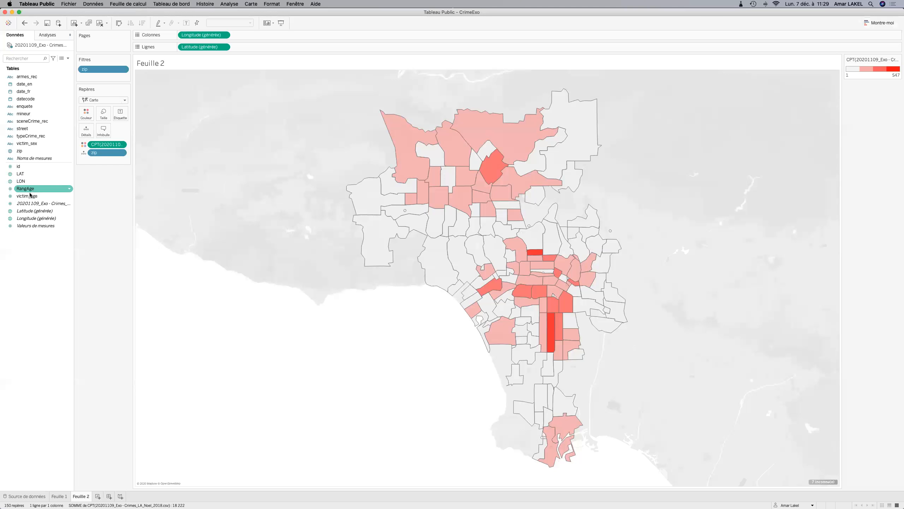
Label each area with the crime record count and its zip code, placing the zip above the count.
drag(32, 204, 124, 115)
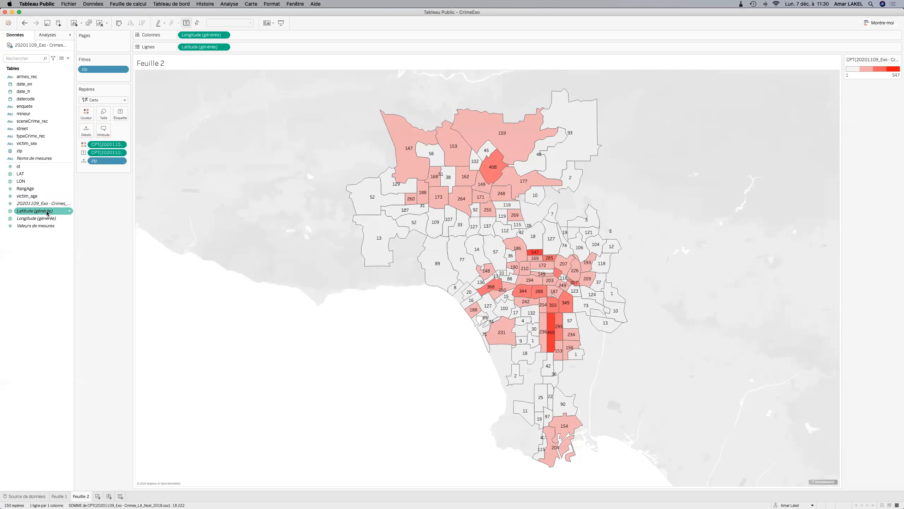
drag(23, 144, 122, 117)
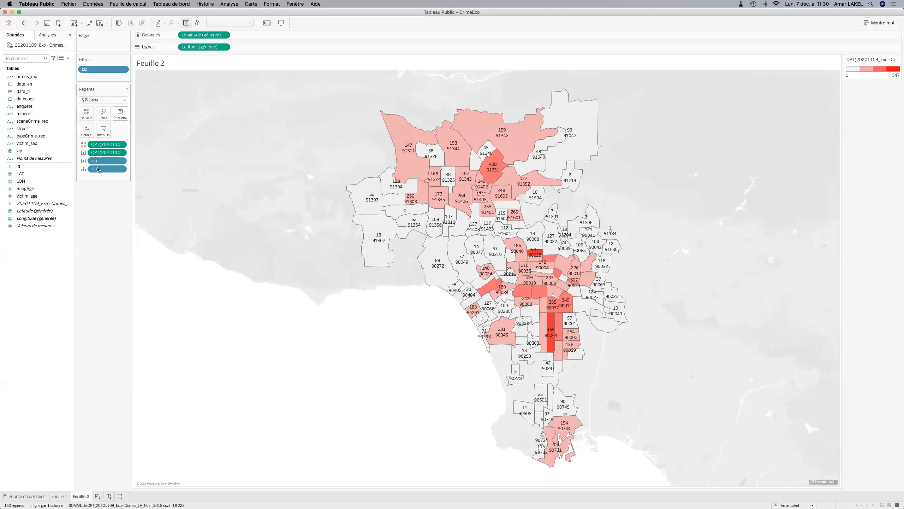
drag(95, 171, 96, 151)
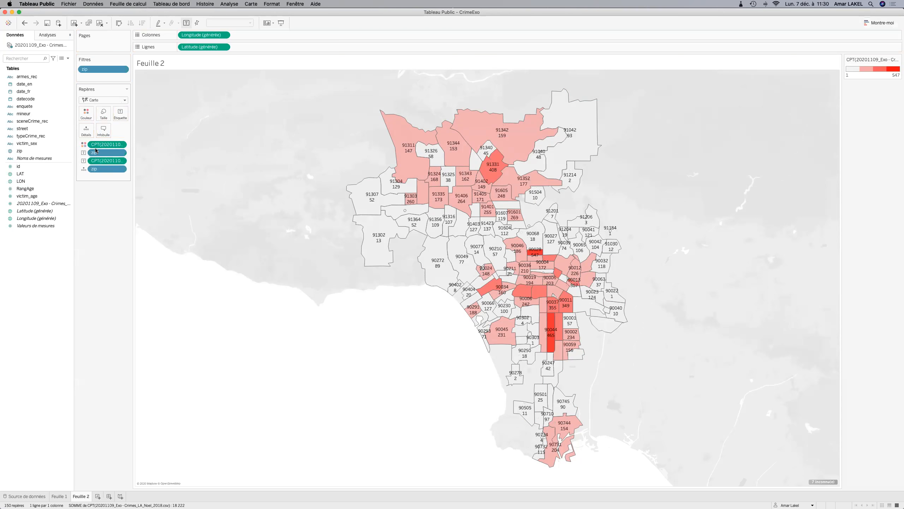
Set the font of the map's mark labels to bold at 12 pt.
click(121, 153)
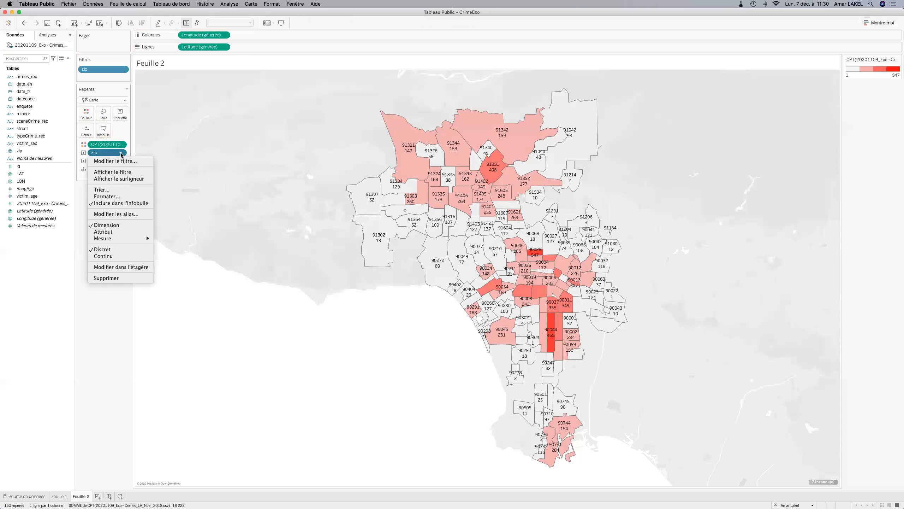
click(110, 197)
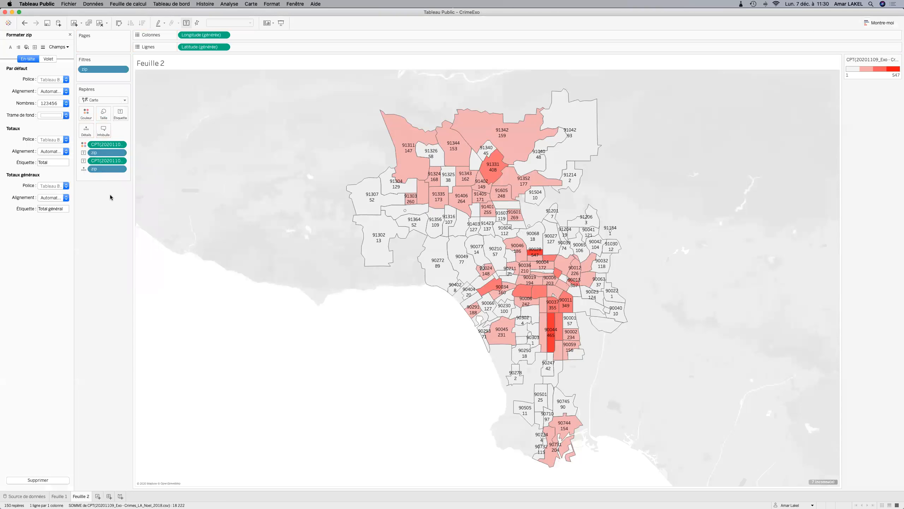
click(121, 114)
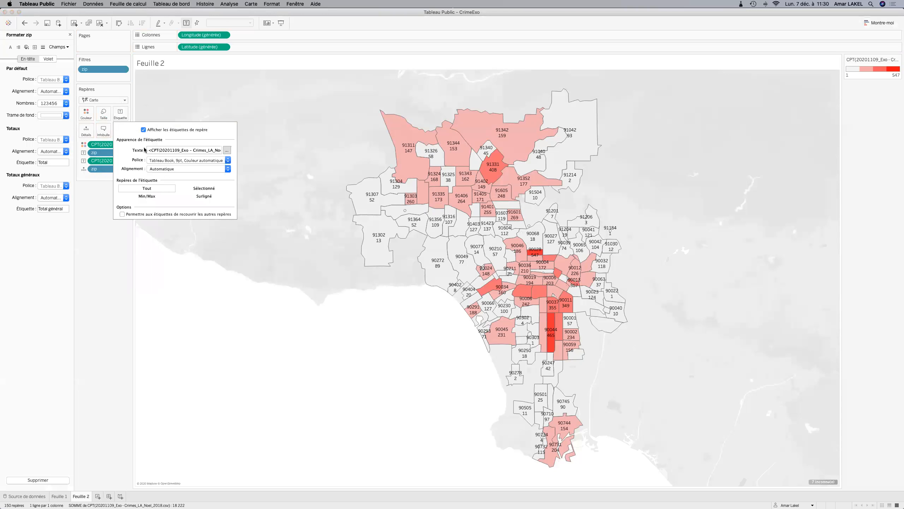
click(227, 161)
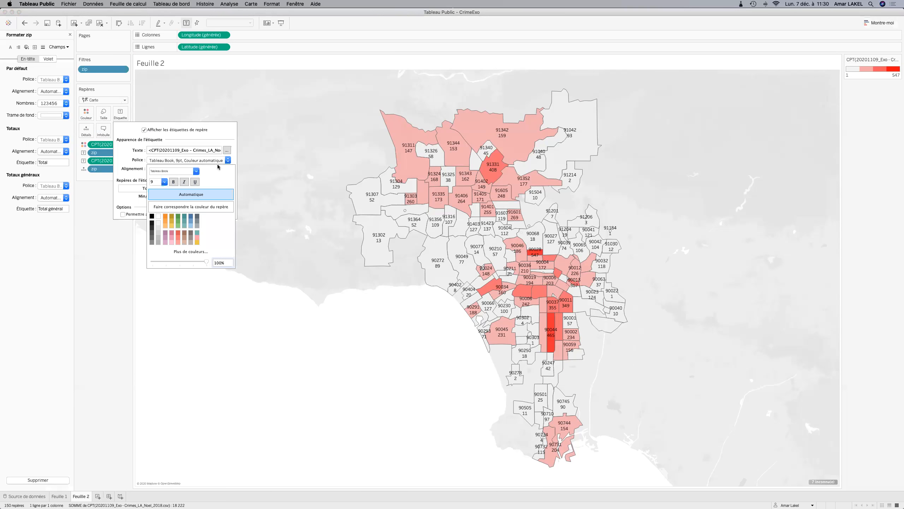
click(173, 181)
click(164, 182)
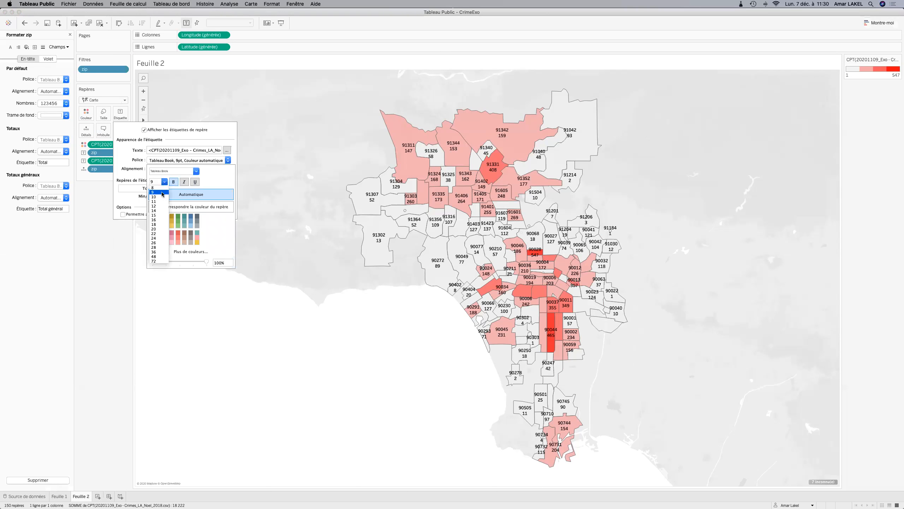
click(159, 206)
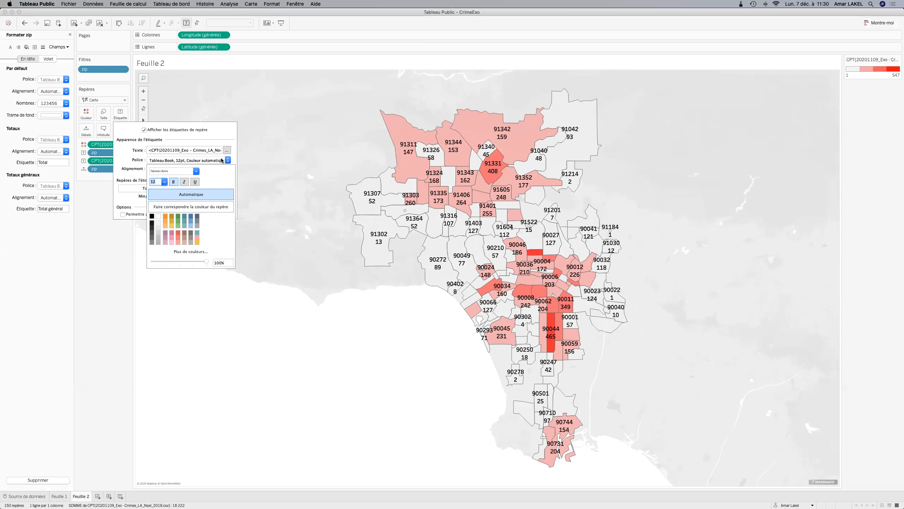
Edit the label text so the record count line is in regular weight and the zip line in bold.
click(226, 151)
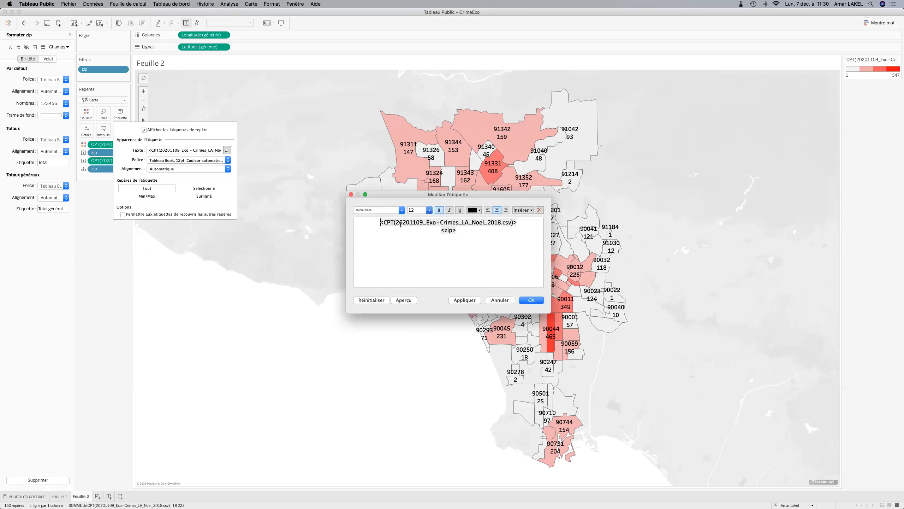
double_click(449, 228)
drag(458, 229, 438, 232)
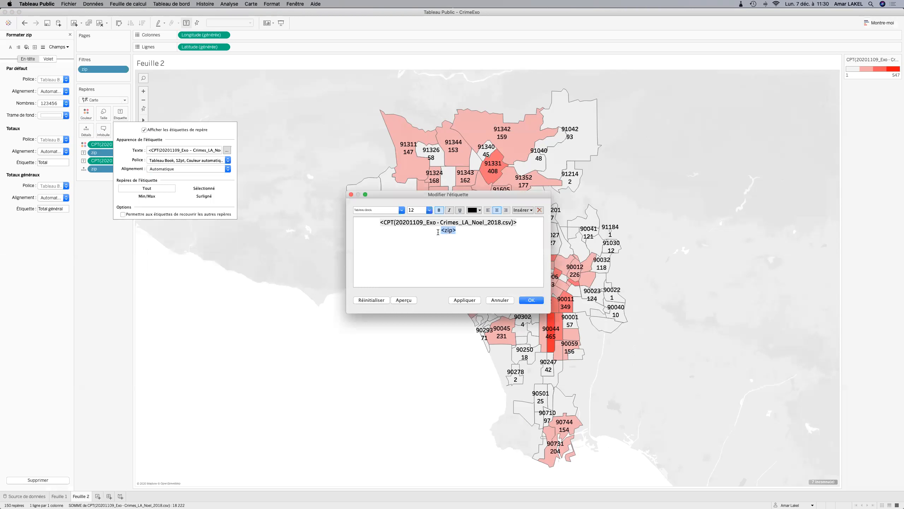
click(438, 211)
click(379, 222)
drag(380, 222, 519, 223)
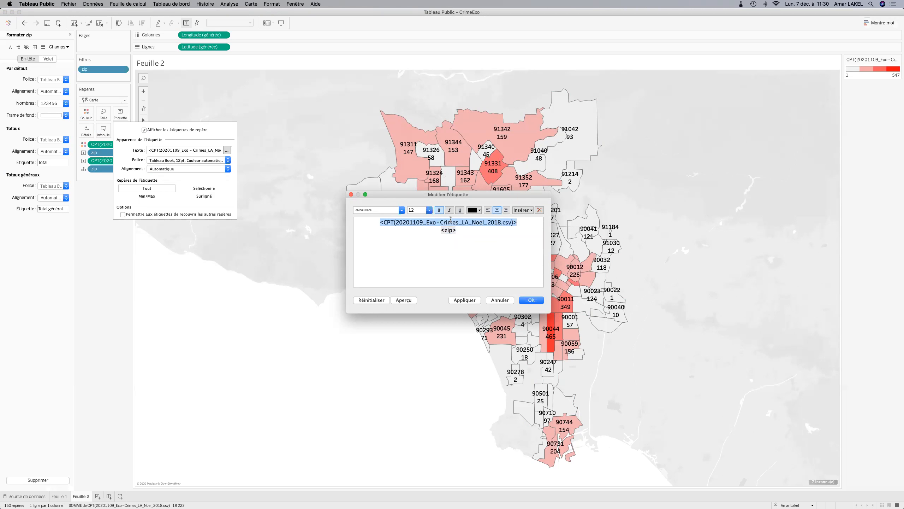
click(439, 211)
click(532, 300)
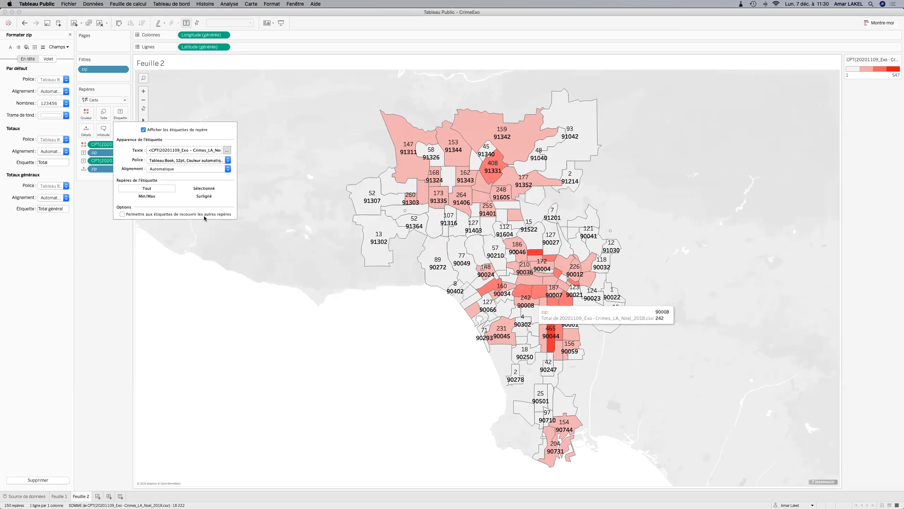
click(74, 236)
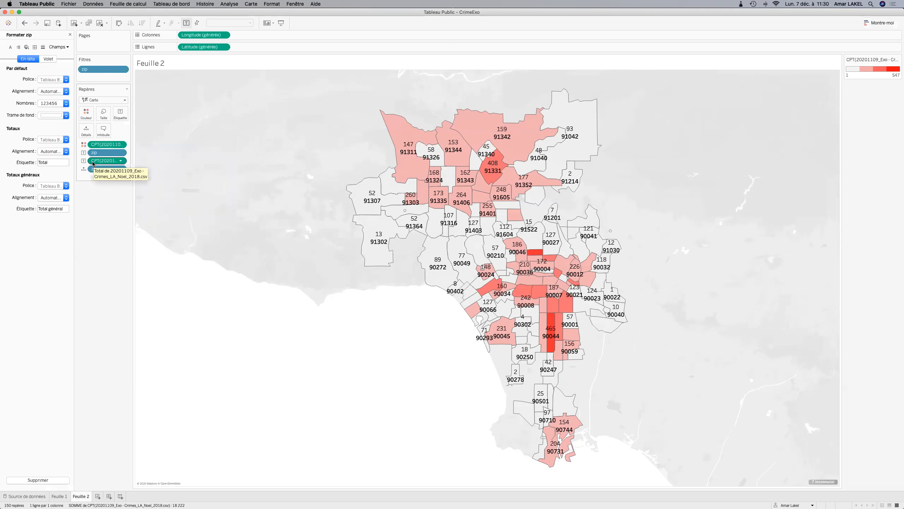
Reorder the map's mark label text so the zip line sits above the crime record count line.
drag(97, 154, 98, 161)
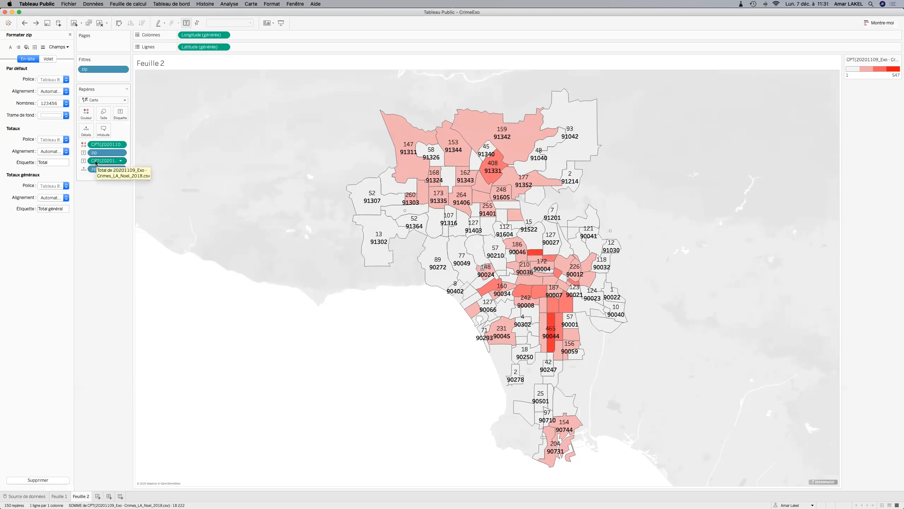
mouse_move(95, 154)
mouse_down()
mouse_move(97, 165)
mouse_move(92, 149)
mouse_up()
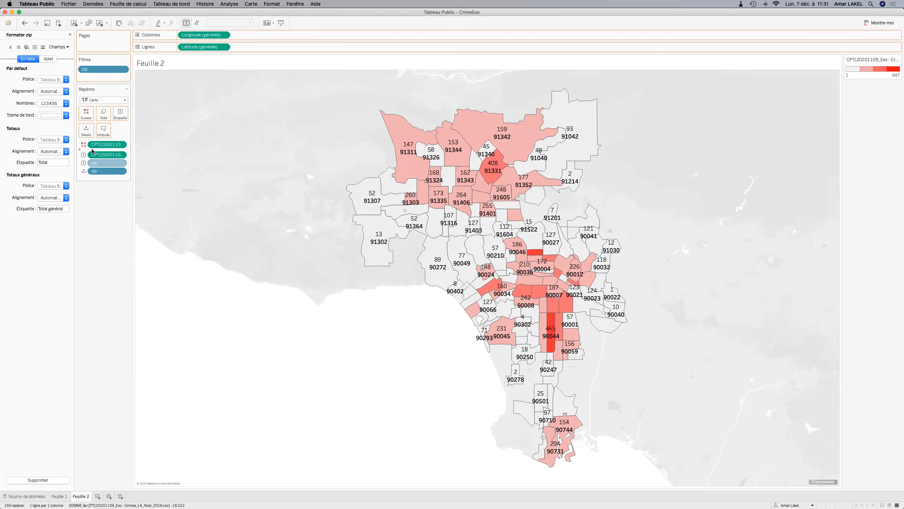
click(120, 113)
click(227, 150)
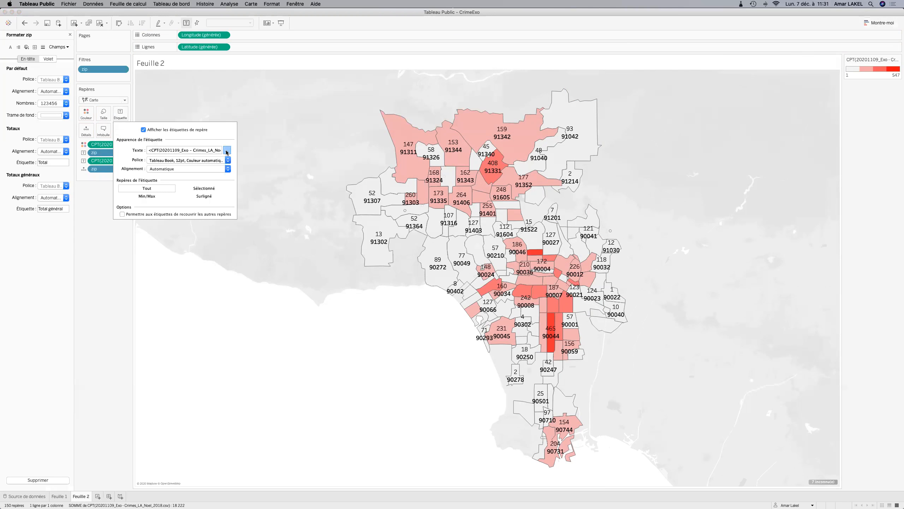
double_click(443, 231)
key(super+c)
key(BackSpace)
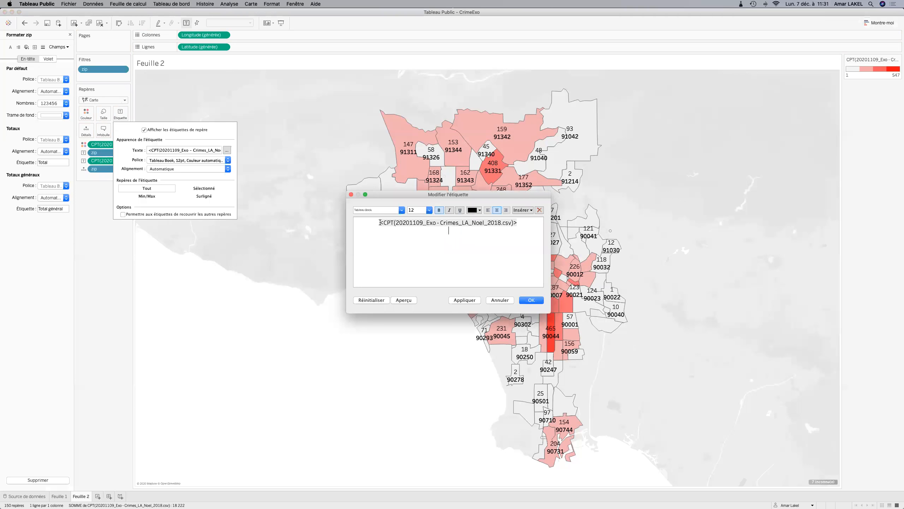
key(super+v)
key(Return)
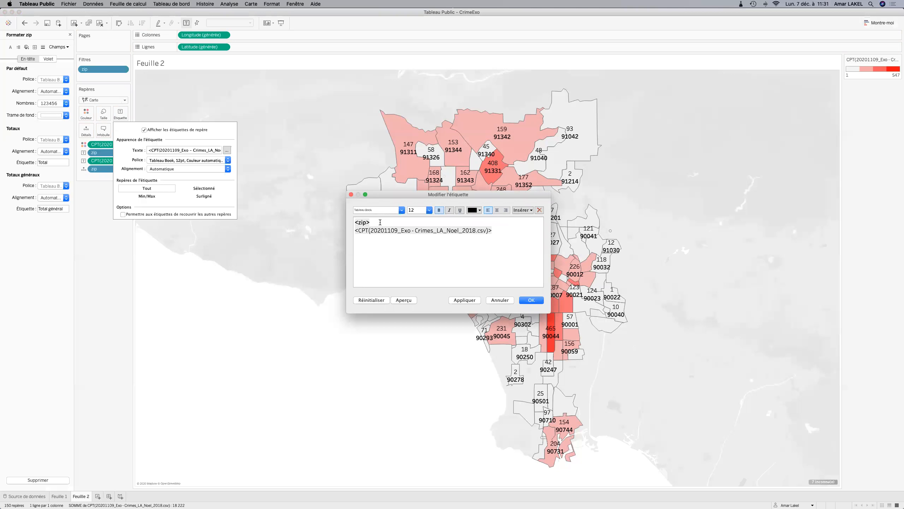
Centre both lines of the mark label text, apply the label changes and close the zip formatting pane.
drag(498, 227, 342, 221)
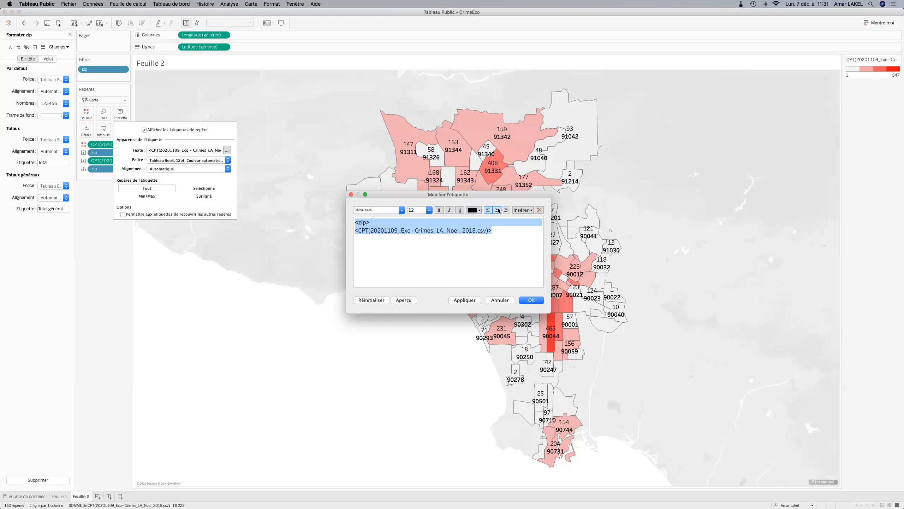
click(497, 210)
click(531, 300)
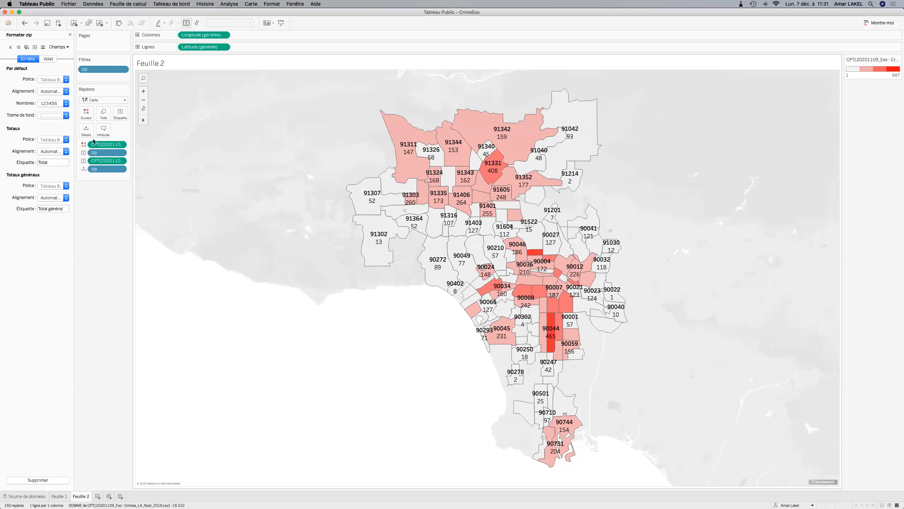
click(69, 36)
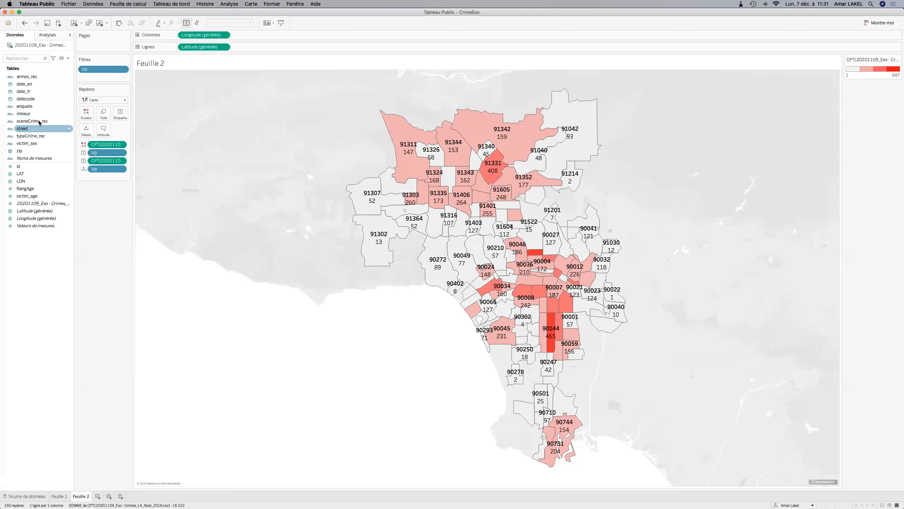
Filter the map by typeCrime_rec with all values selected and display its filter control on the sheet.
drag(38, 139, 107, 76)
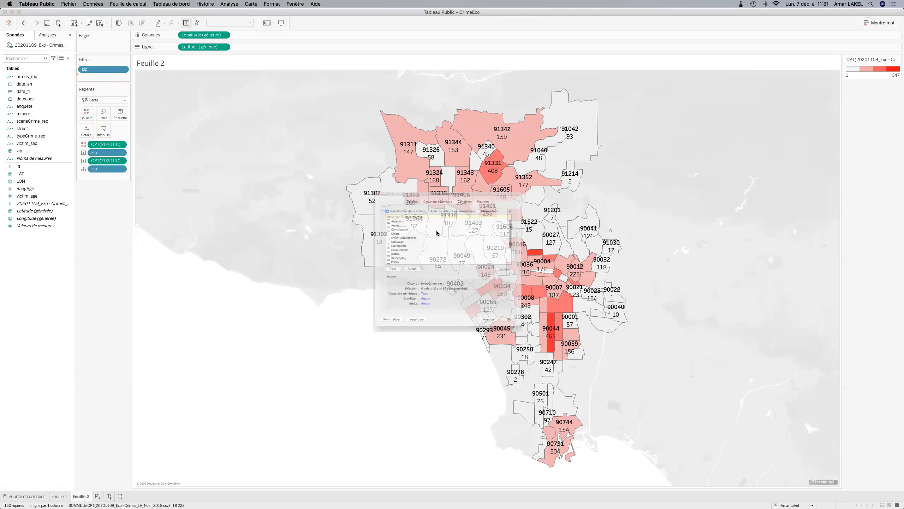
click(366, 274)
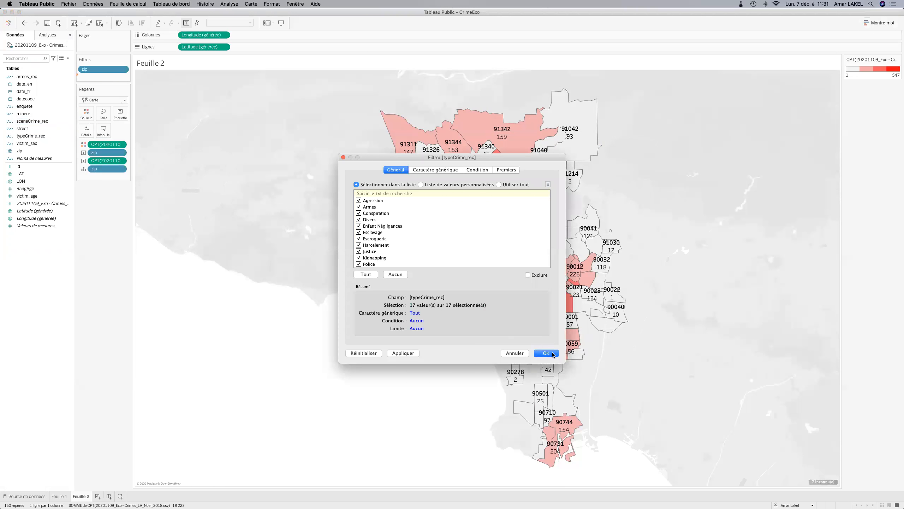
click(546, 353)
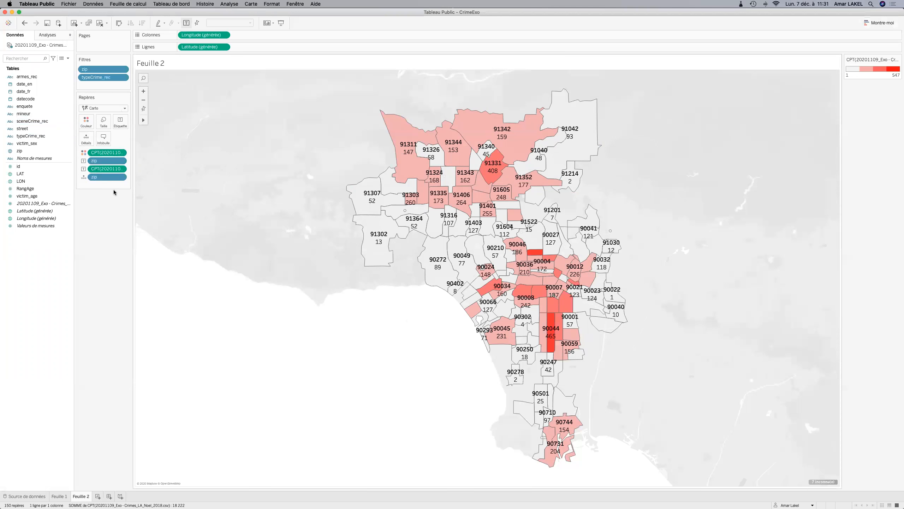
click(123, 77)
click(103, 97)
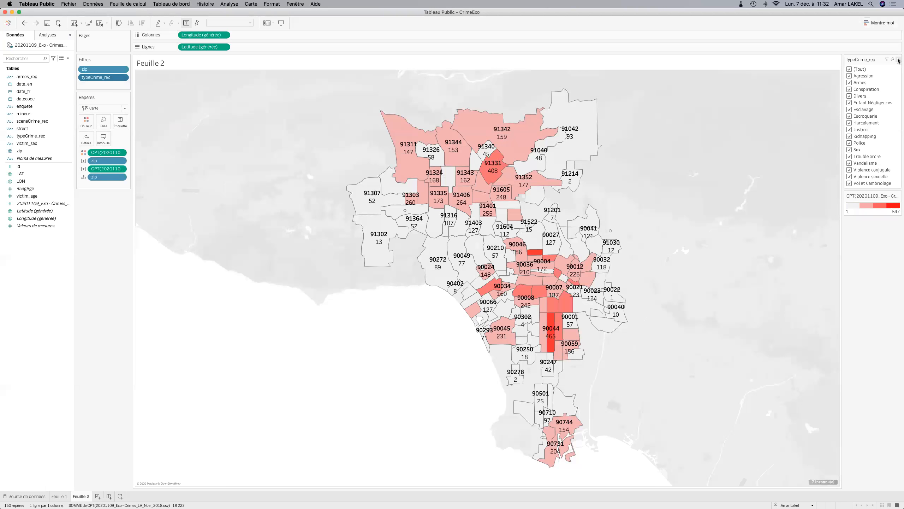
Change the typeCrime_rec filter control to a single-value slider and place it below the Marks card.
click(898, 60)
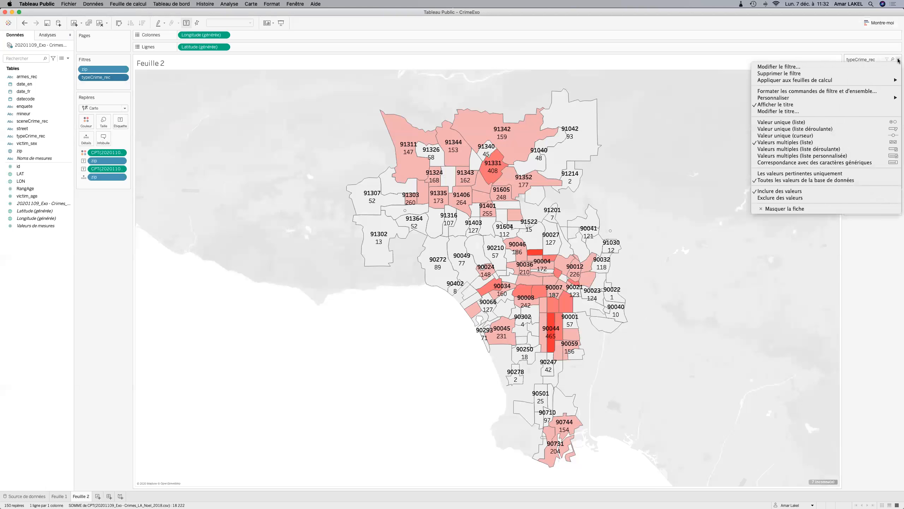
click(864, 139)
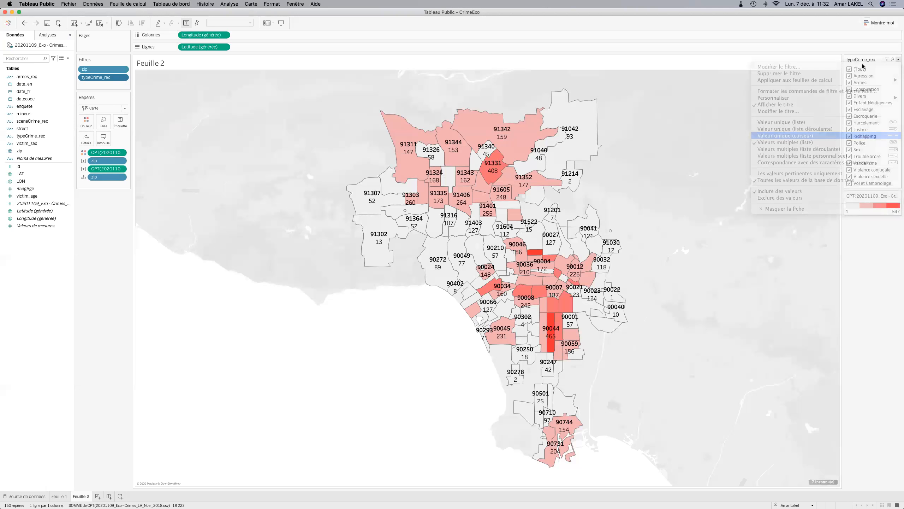
drag(863, 59, 101, 216)
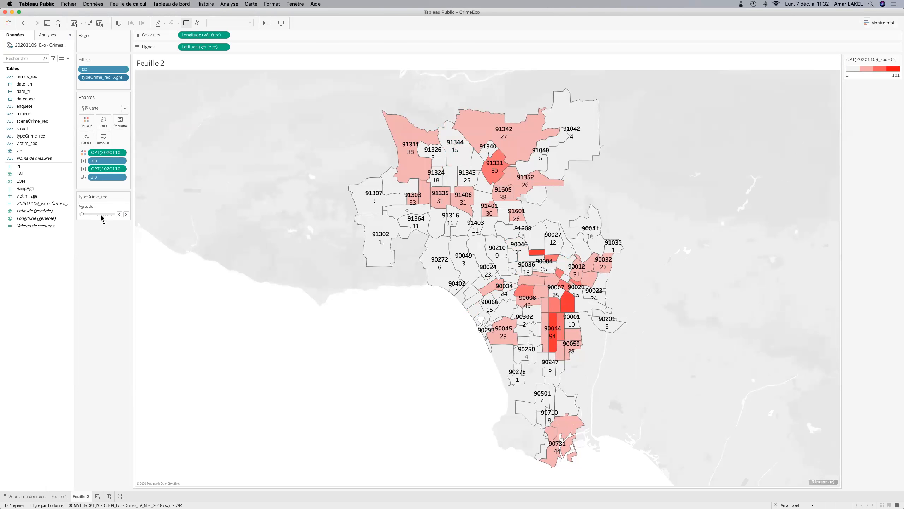
Step the typeCrime_rec slider through the crime types from Armes to Trouble ordre, examining the map for each.
click(125, 214)
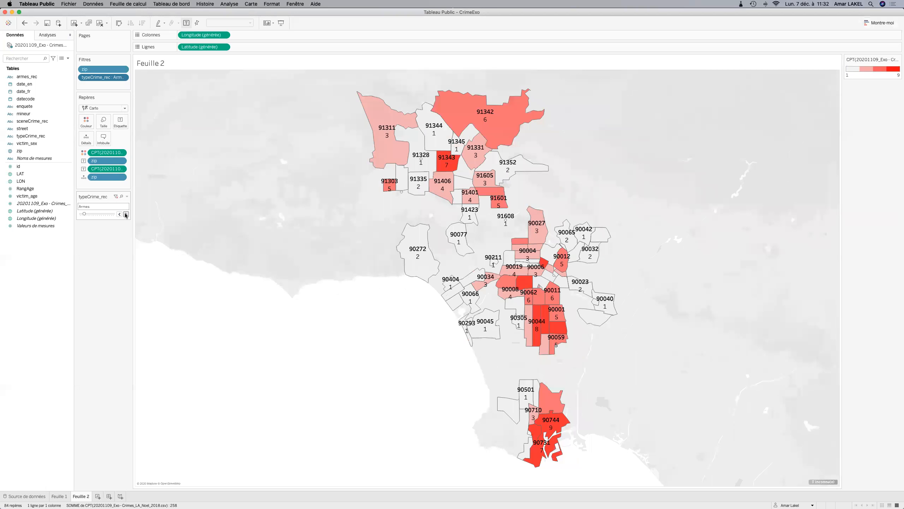
click(126, 214)
click(125, 214)
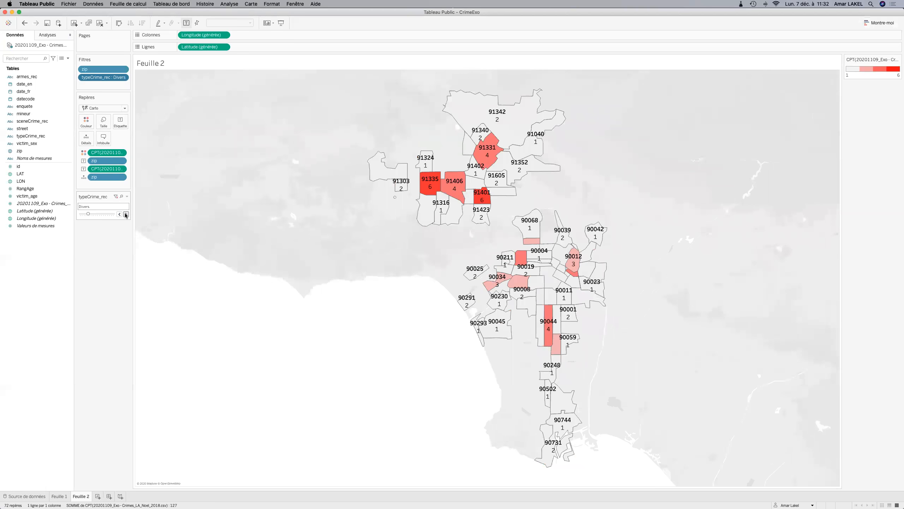
click(126, 214)
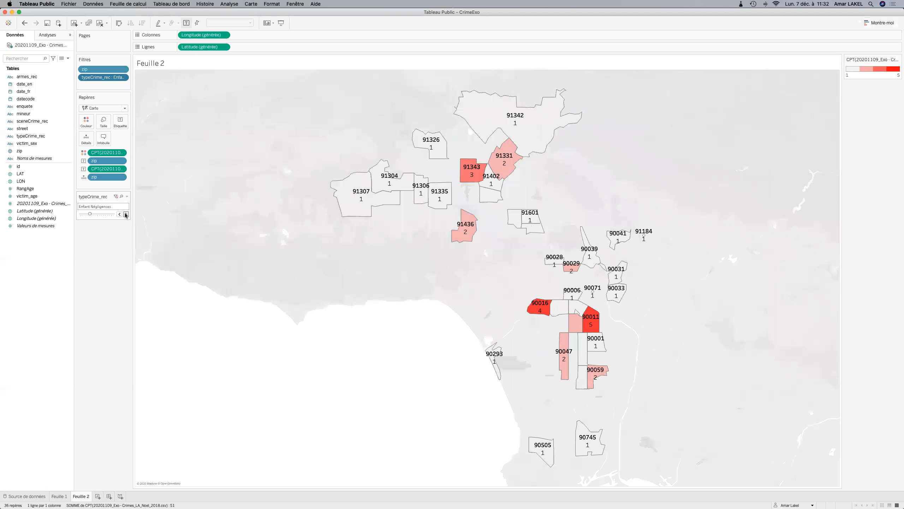
click(125, 214)
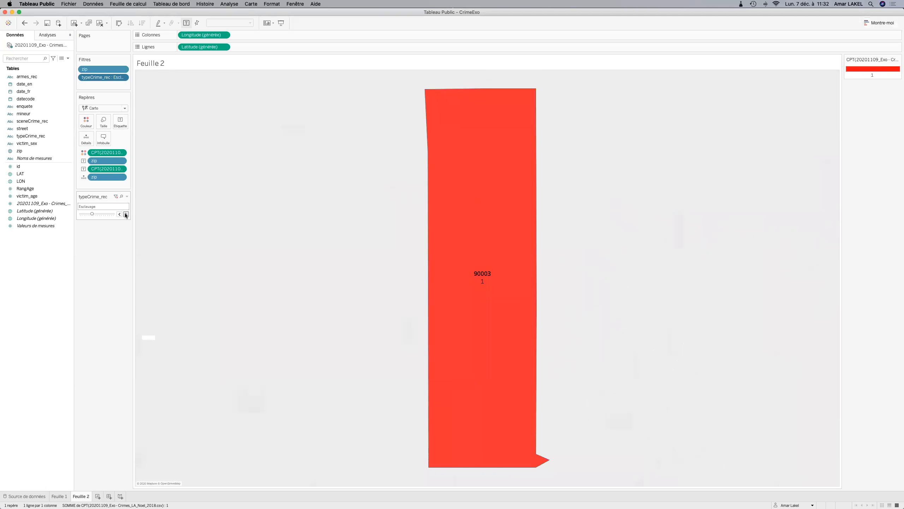
click(126, 214)
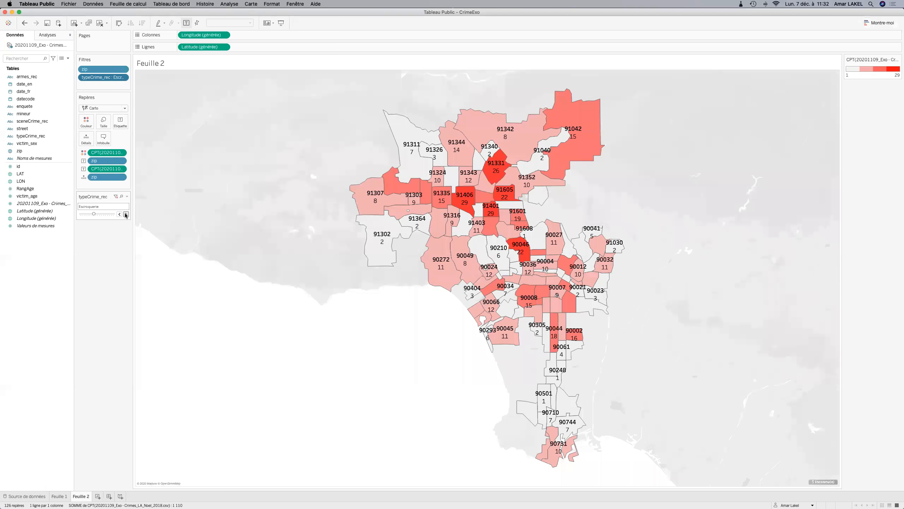
click(126, 214)
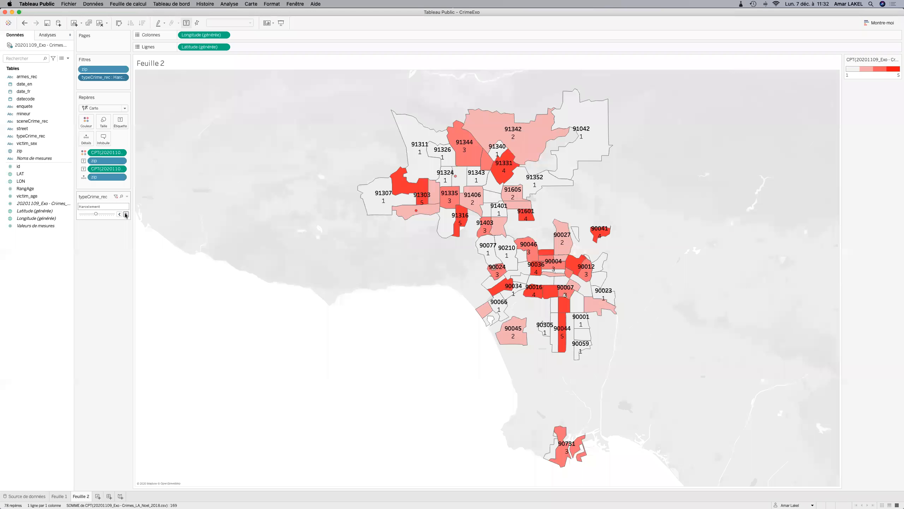
click(126, 214)
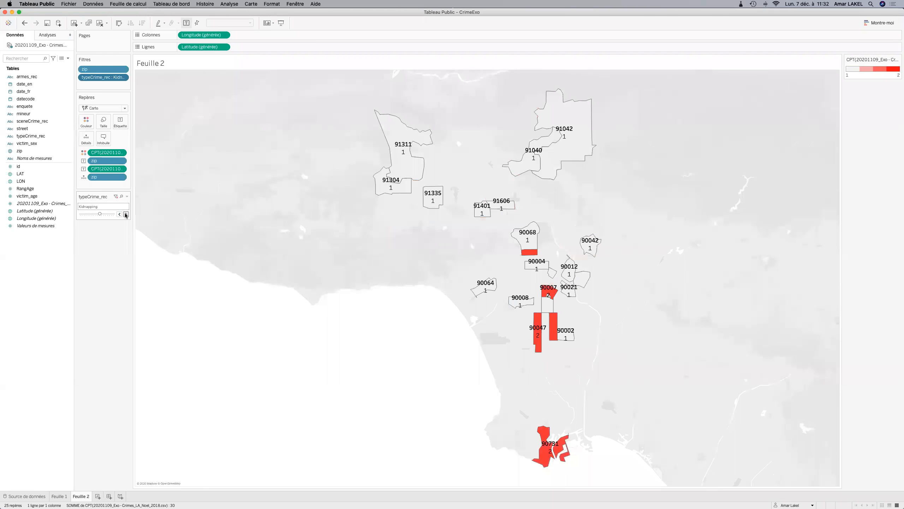
click(125, 214)
click(126, 214)
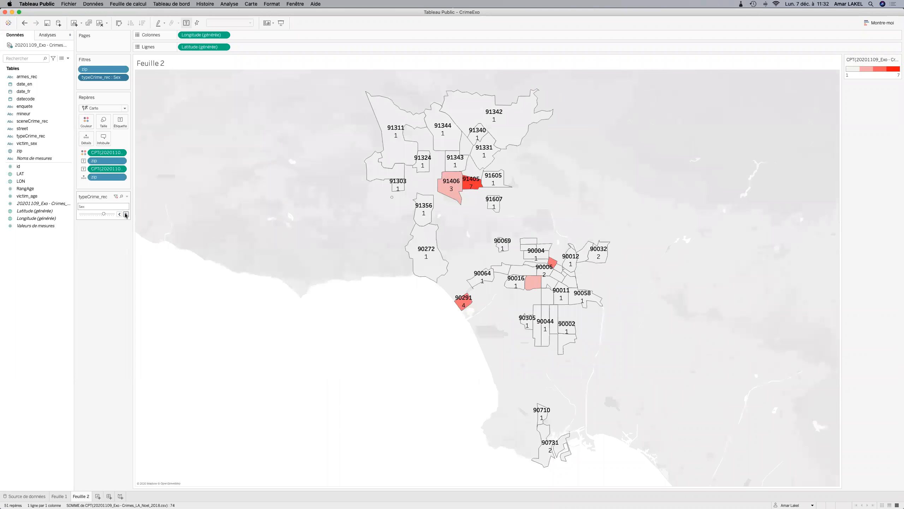
click(126, 214)
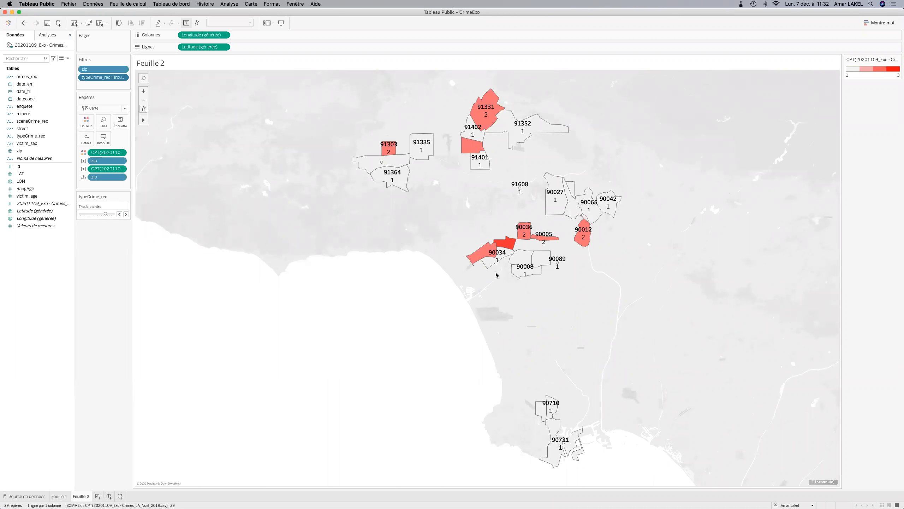
Reapply the filled map chart type to the zip code crime map.
click(878, 23)
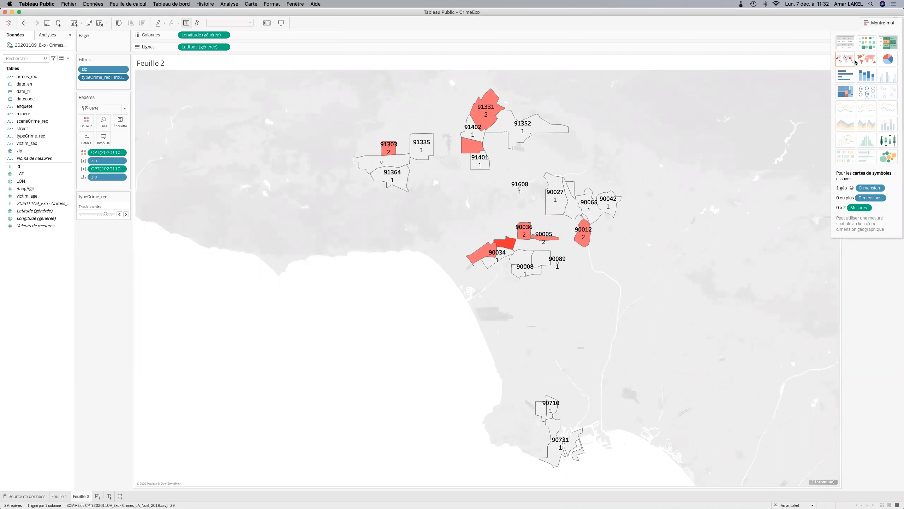
click(868, 60)
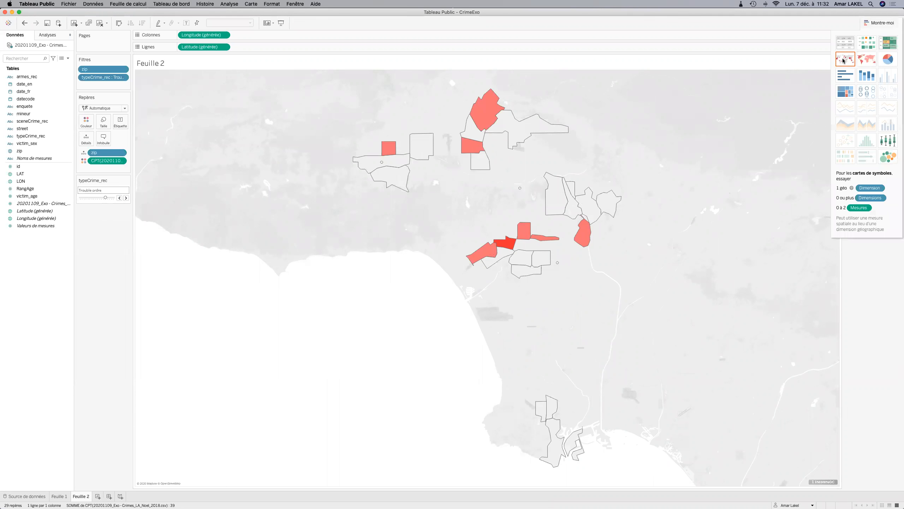
Try the zip data as a symbol map with enlarged circle marks, and switch it back to a filled map.
click(843, 60)
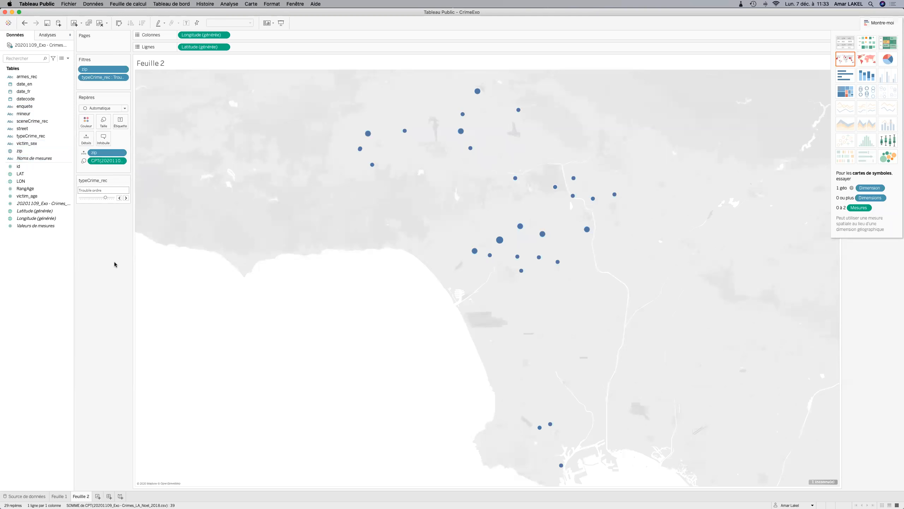
click(103, 122)
drag(116, 141, 131, 140)
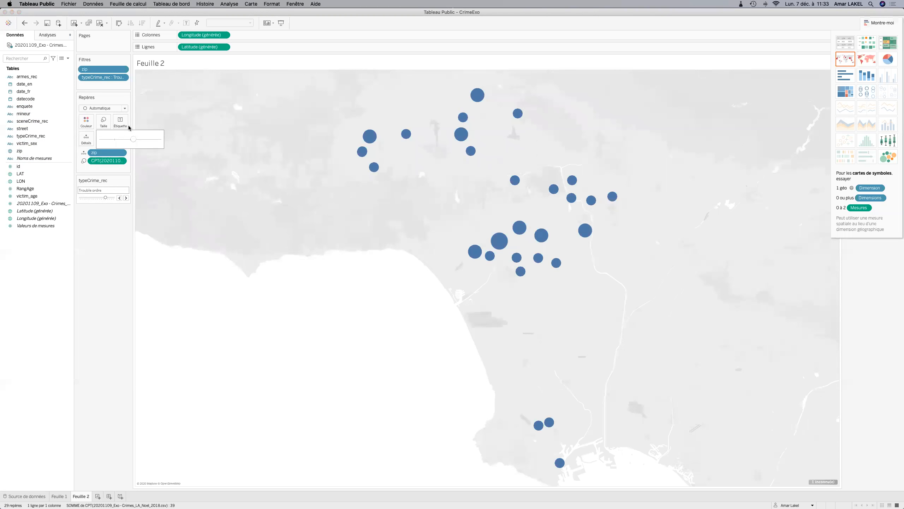
click(126, 108)
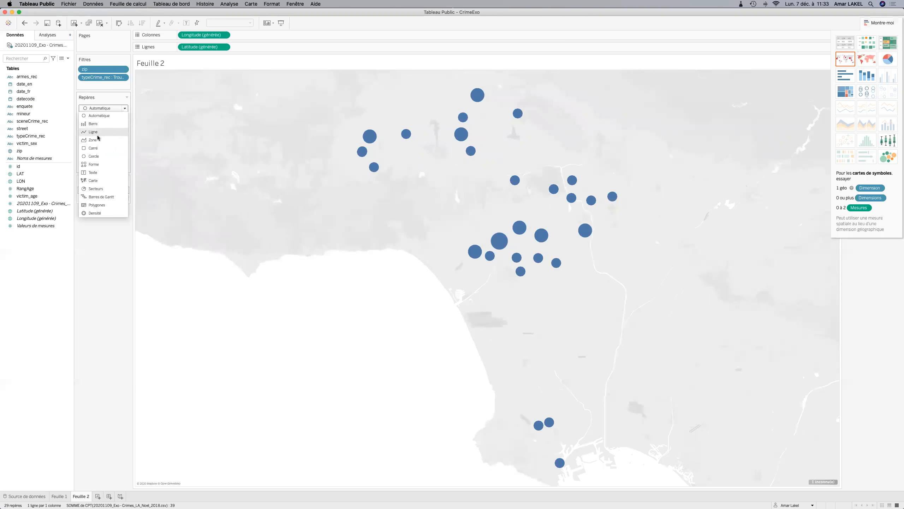
click(92, 156)
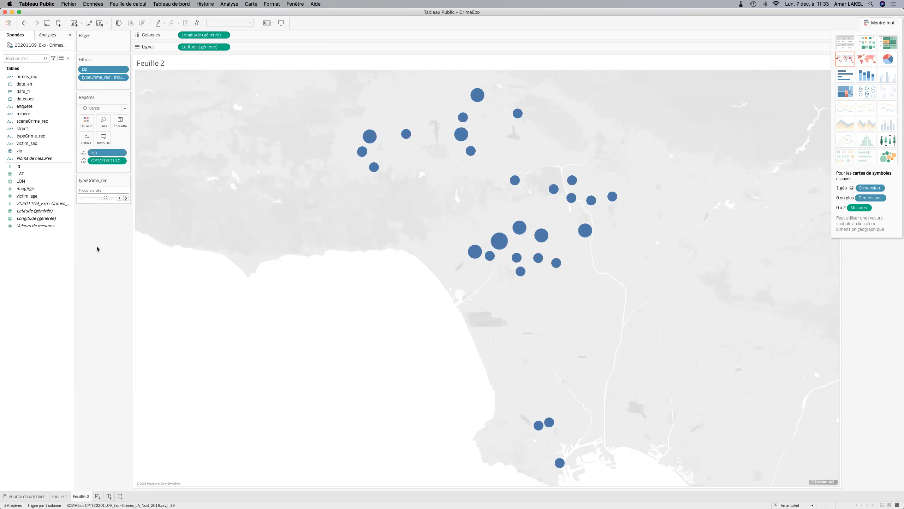
click(862, 62)
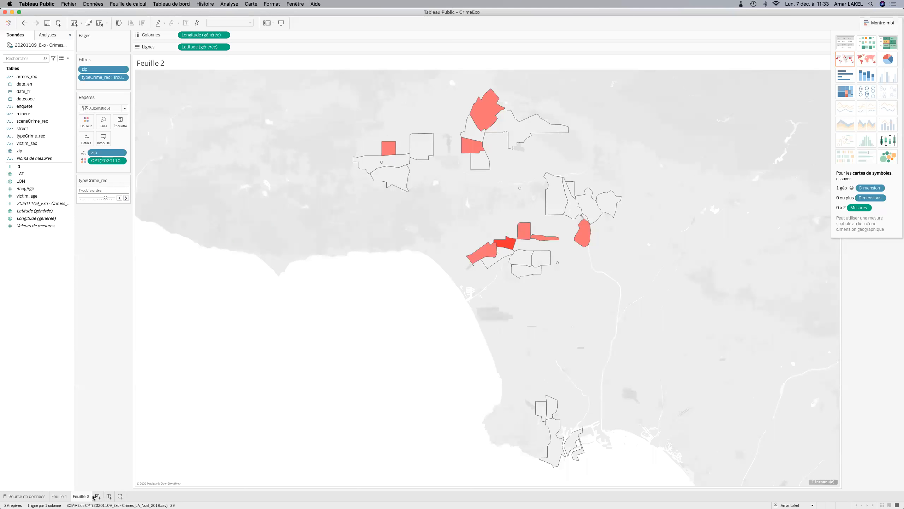
Add a new worksheet with date_fr on the rows and the crime record count on the columns.
mouse_move(82, 497)
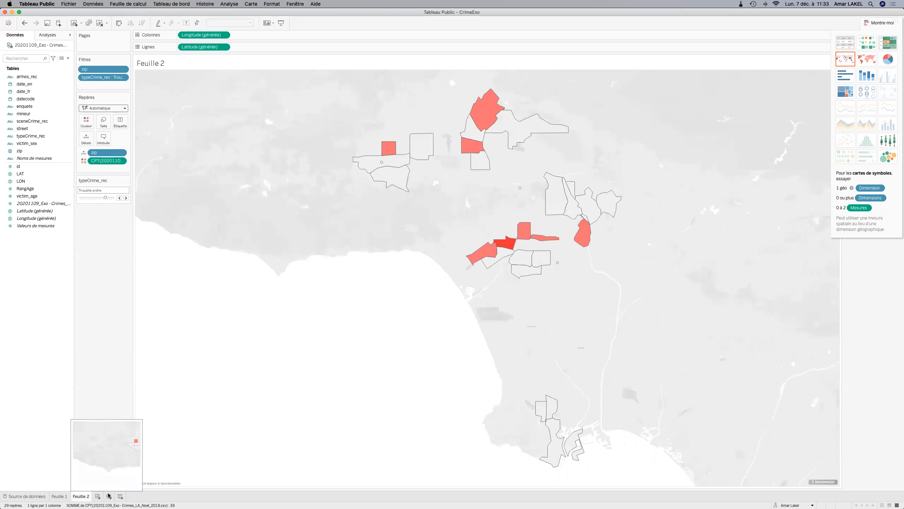
click(98, 496)
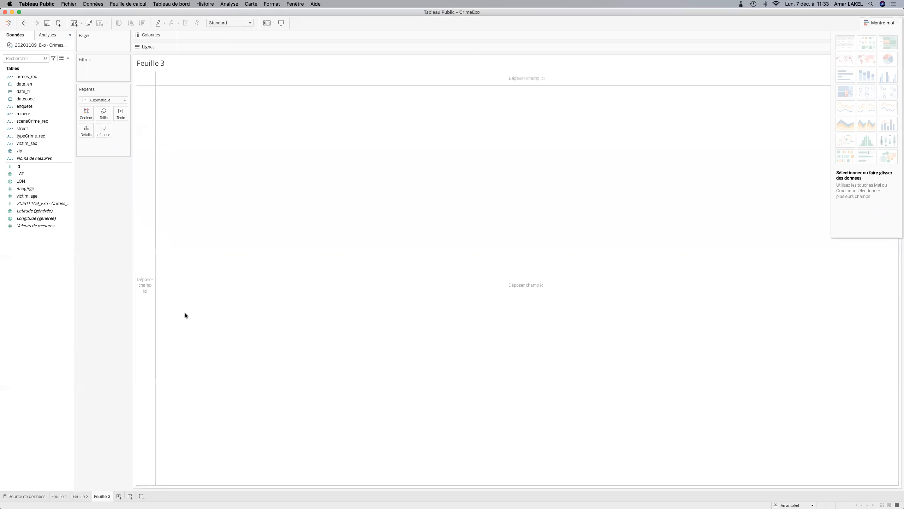
drag(24, 91, 245, 46)
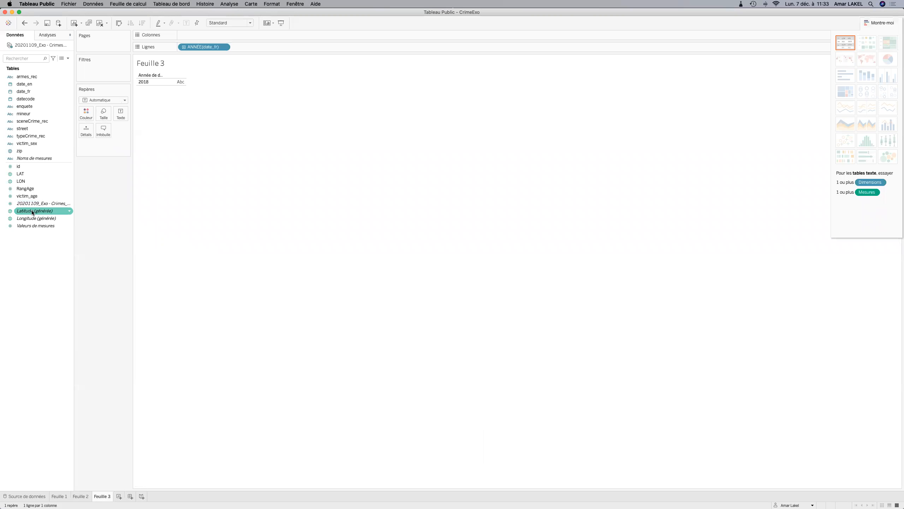
drag(35, 203, 189, 35)
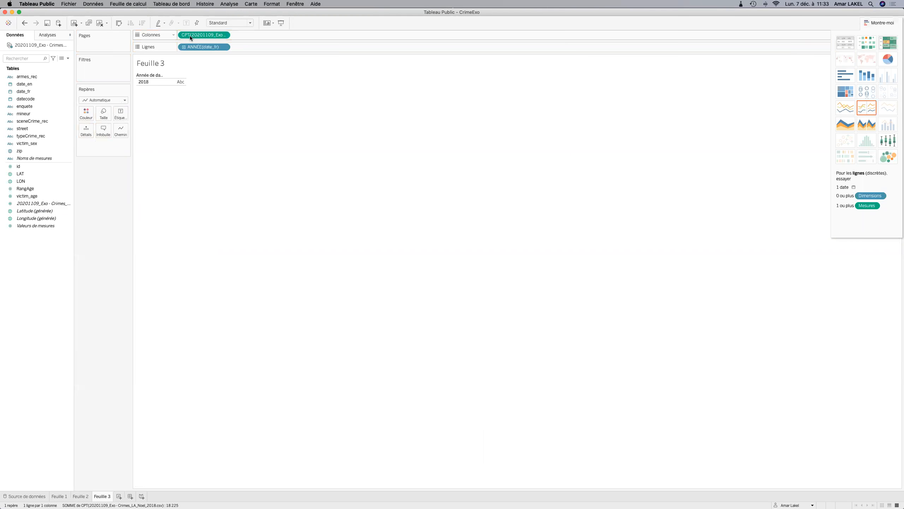
Set date_fr to continuous days and swap the shelves so days run along the columns and the crime count along the rows.
click(224, 47)
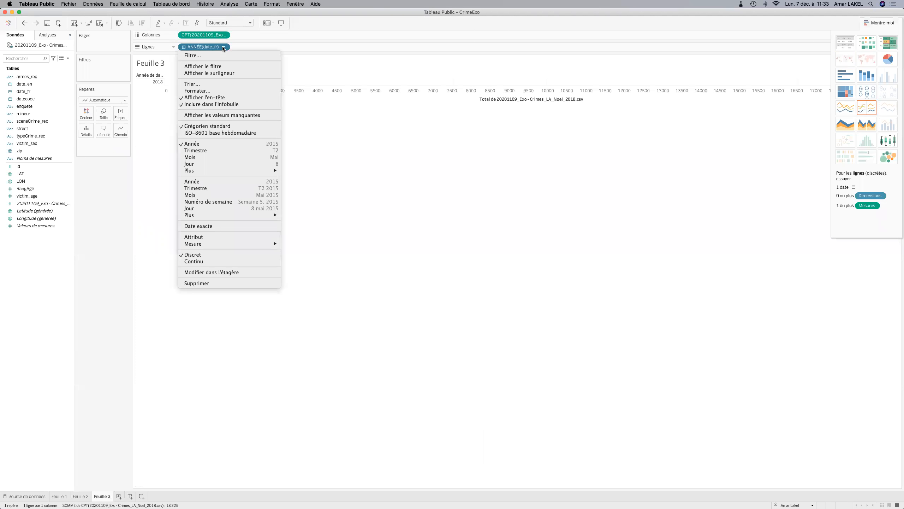
click(227, 211)
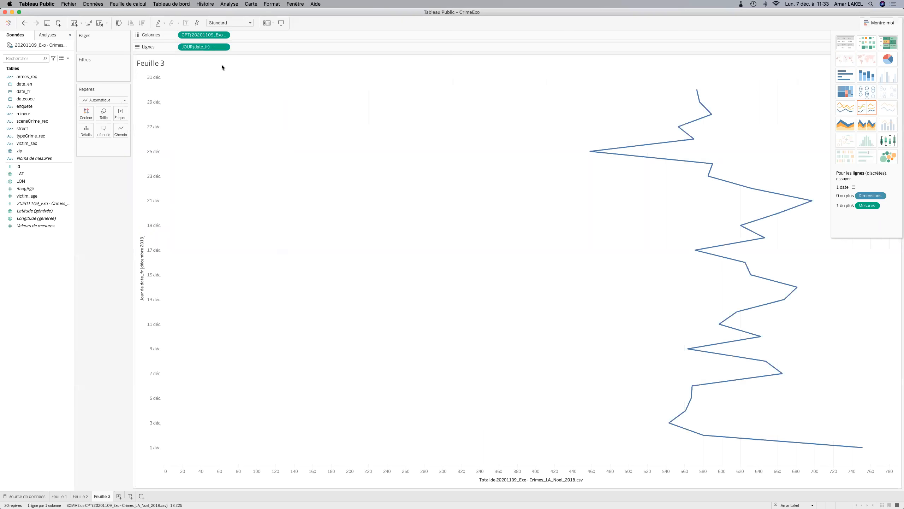
mouse_move(195, 47)
mouse_down()
mouse_move(238, 35)
mouse_move(204, 47)
mouse_up()
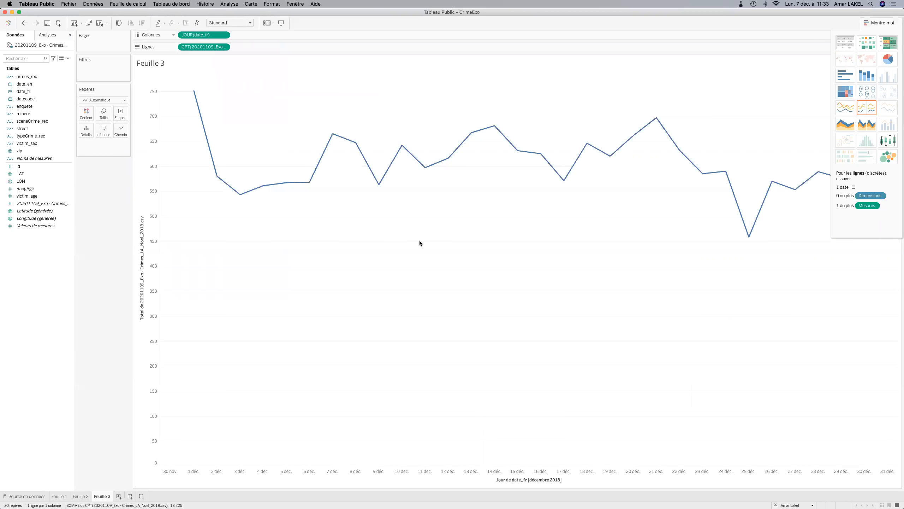
Colour the daily crime lines by typeCrime_rec and give the crime count axis a logarithmic scale.
click(27, 137)
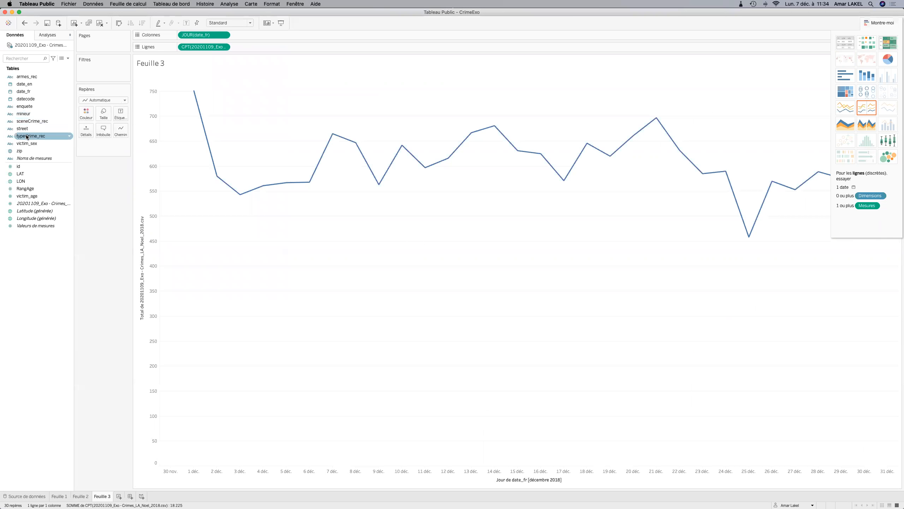
drag(27, 136, 89, 115)
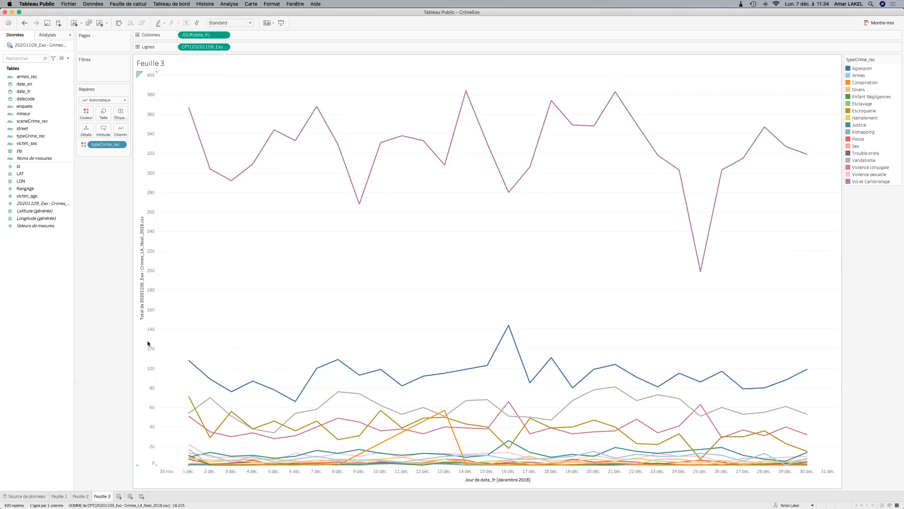
right_click(146, 450)
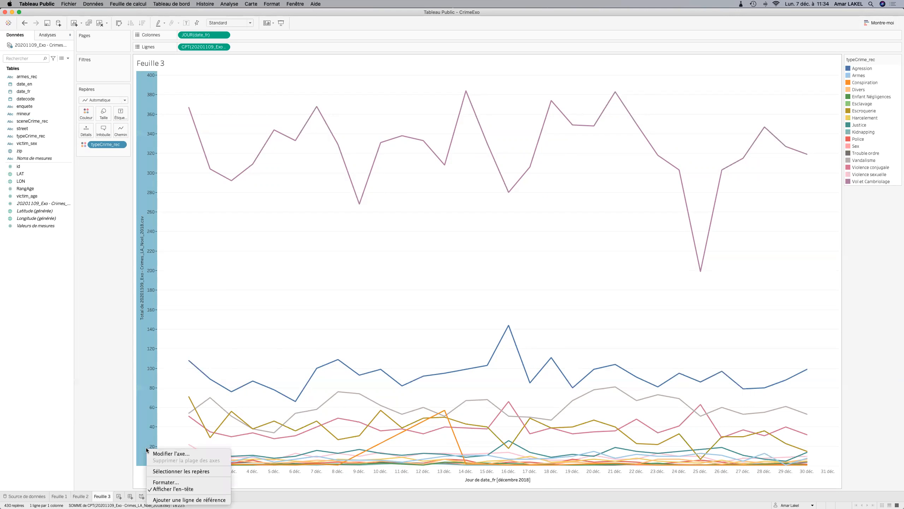
click(176, 453)
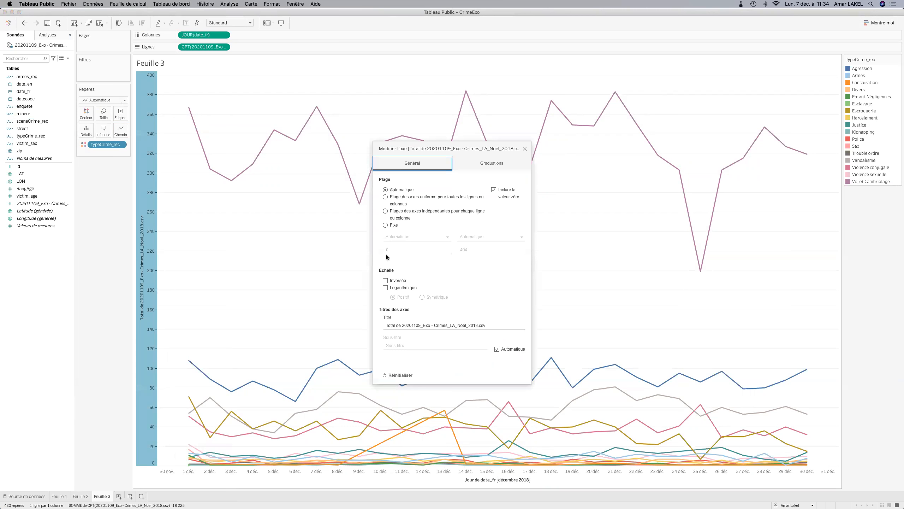
click(385, 287)
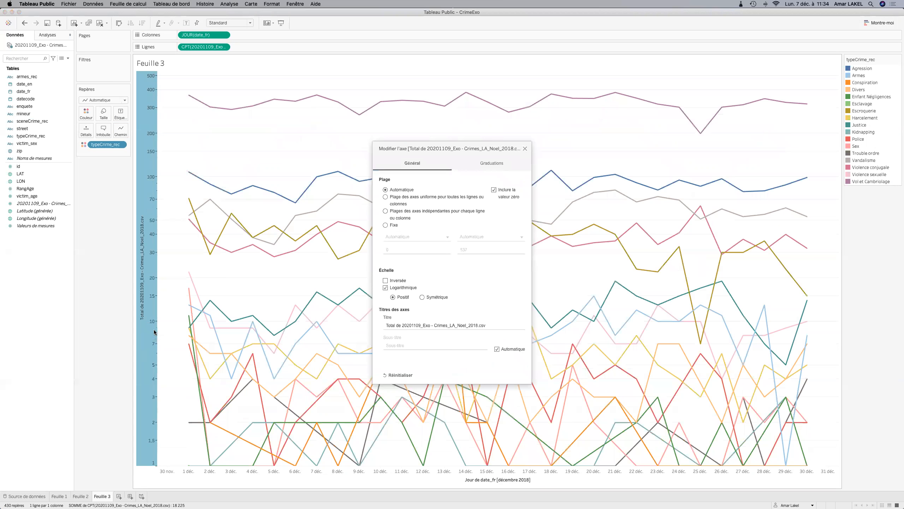
click(525, 149)
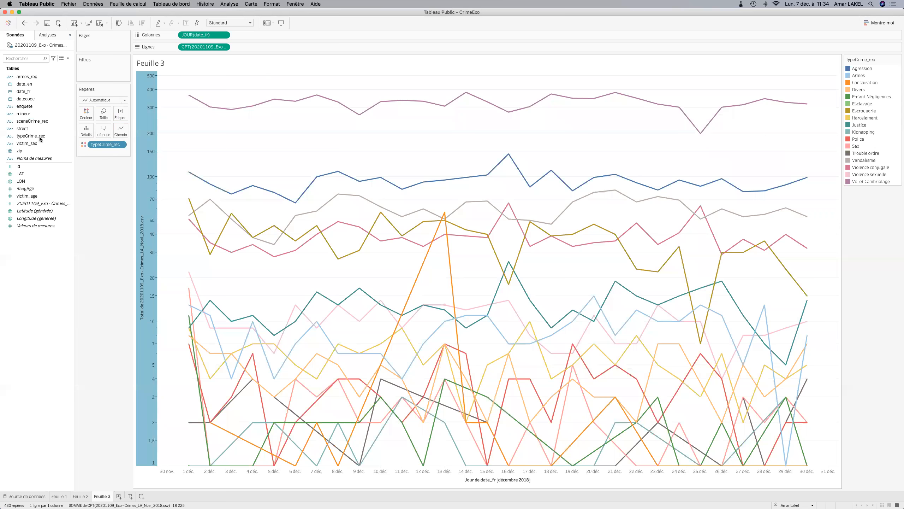
Colour the daily crime lines by victim_sex instead of crime type and exclude the NA category.
drag(107, 144, 82, 115)
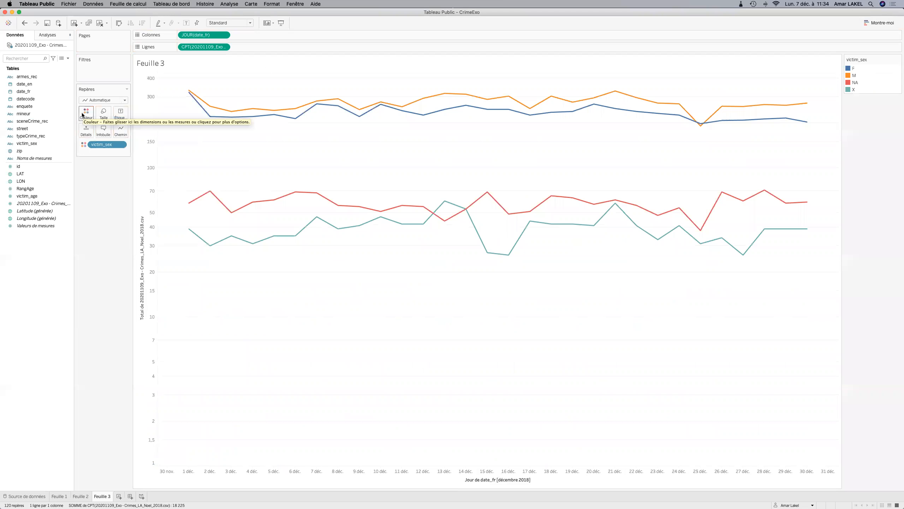
mouse_move(751, 121)
click(850, 83)
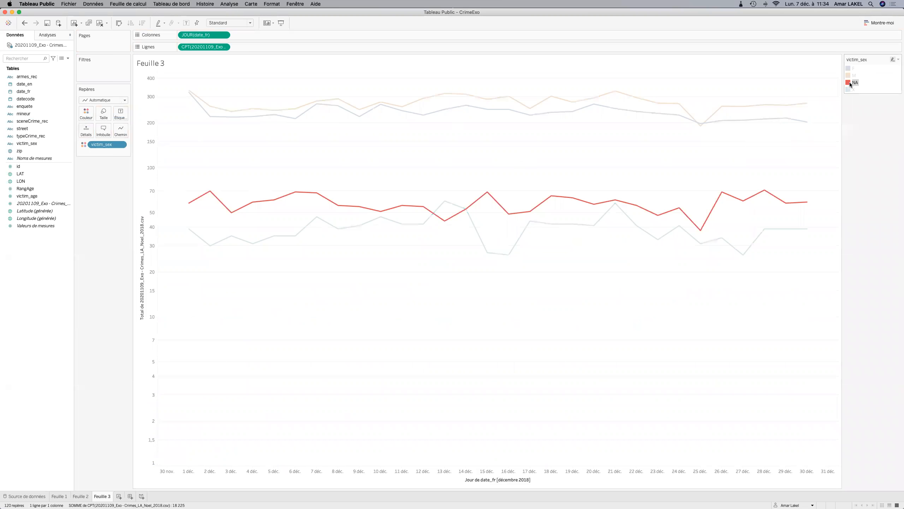
right_click(849, 83)
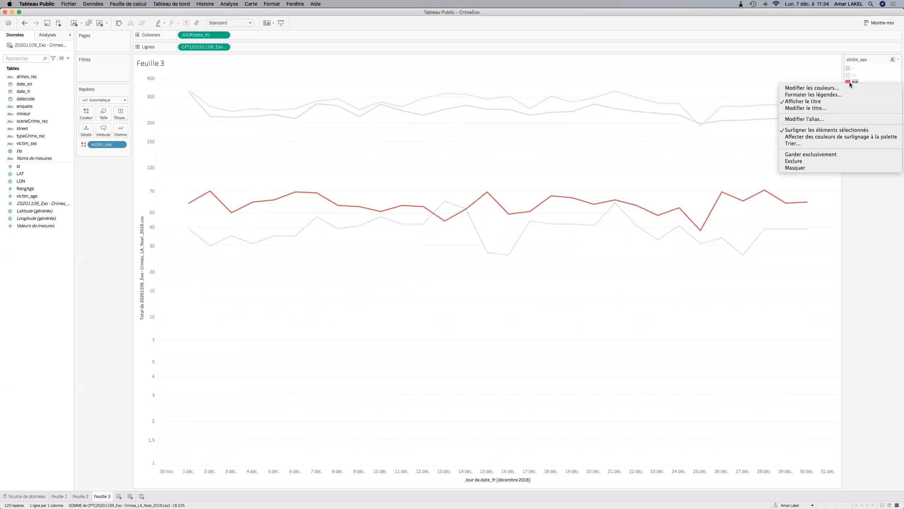
click(819, 118)
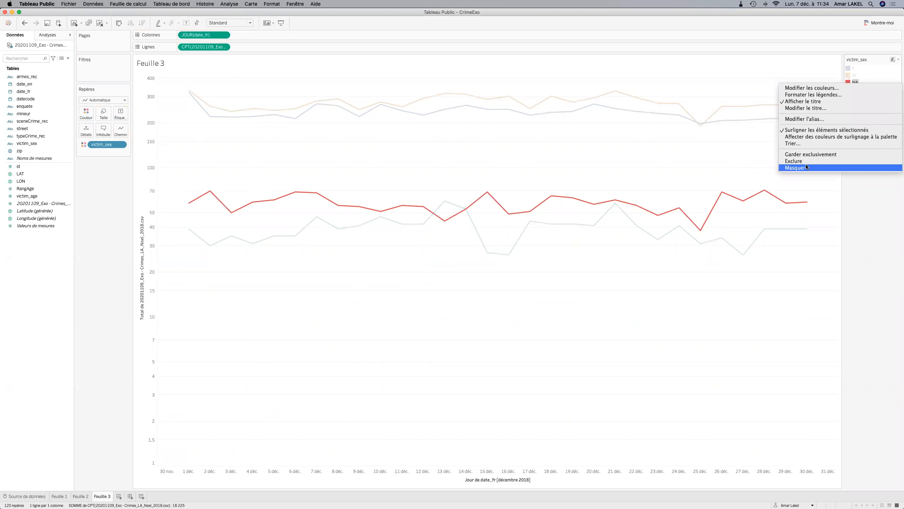
click(806, 162)
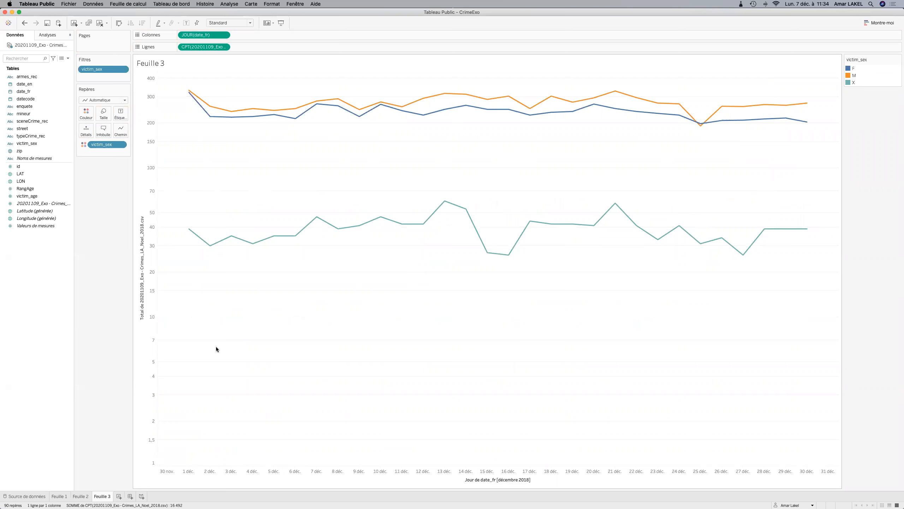
Turn off the logarithmic scale on the crime count axis.
right_click(147, 355)
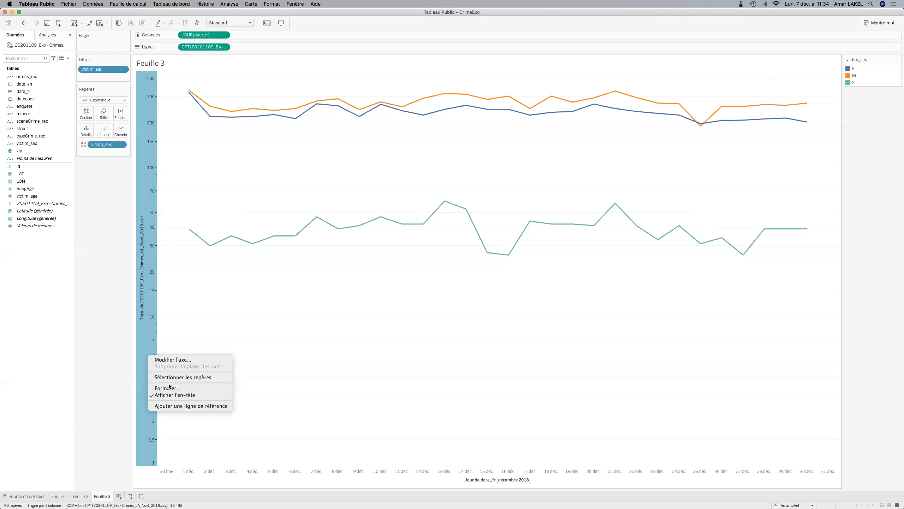
click(167, 359)
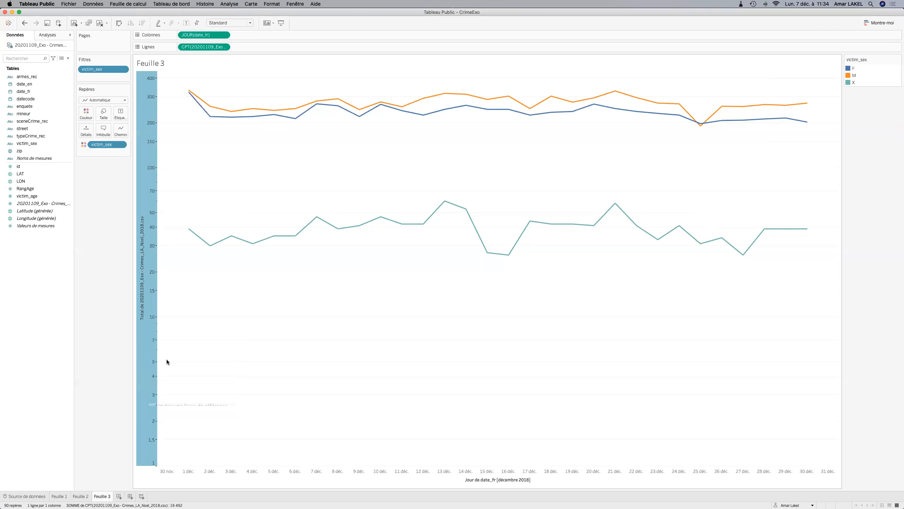
click(386, 288)
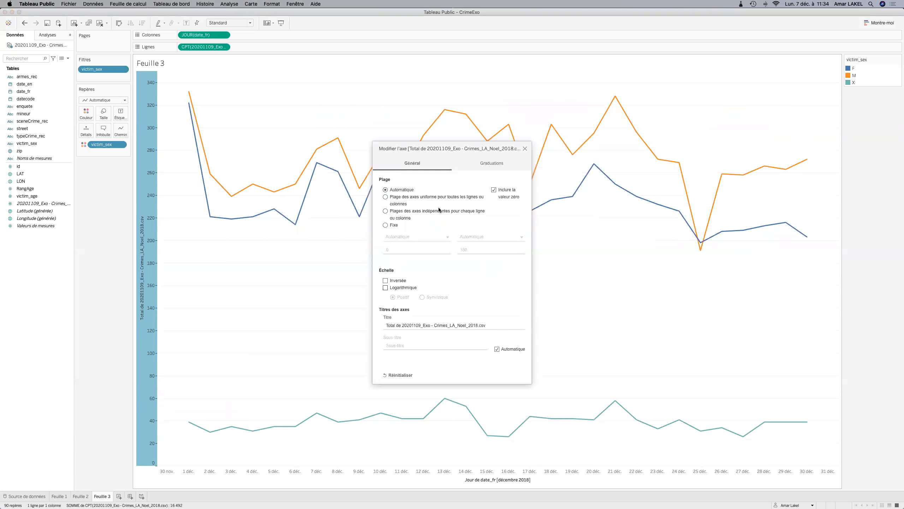
click(525, 149)
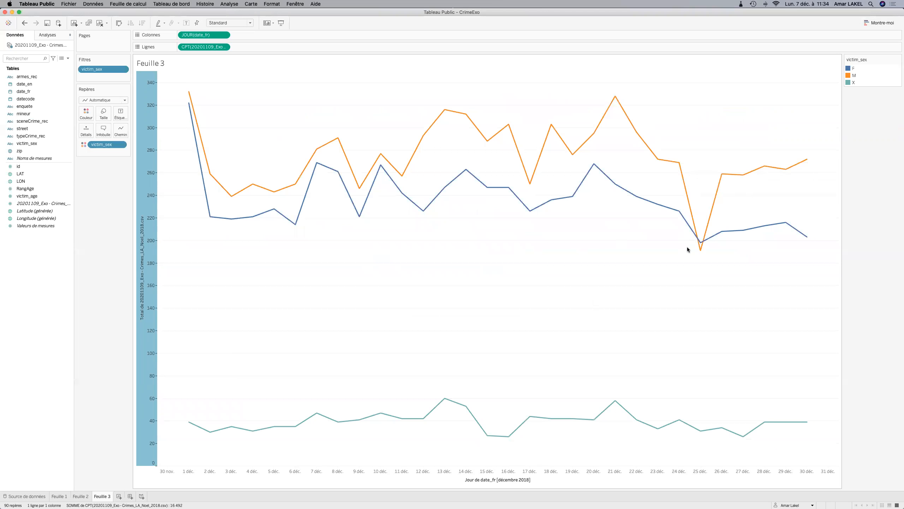
Examine the daily crime counts by victim sex around 20 to 26 December.
mouse_move(694, 241)
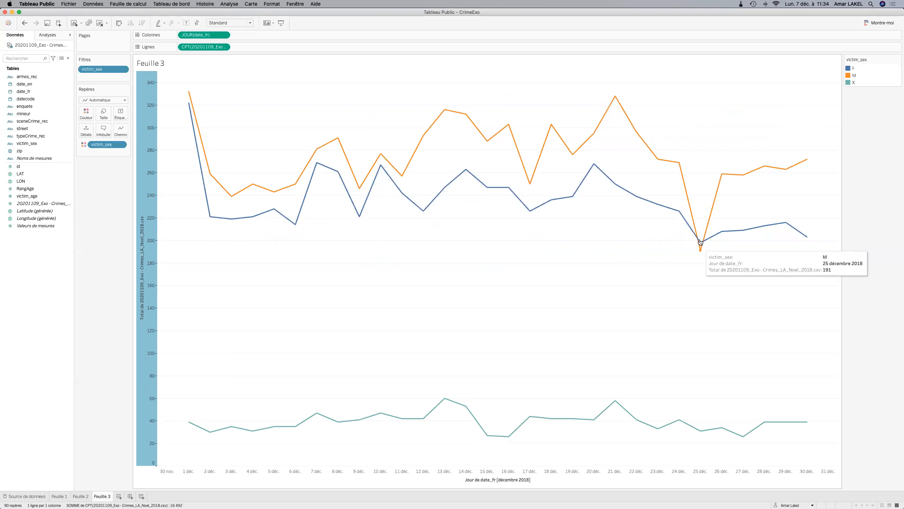
mouse_move(647, 147)
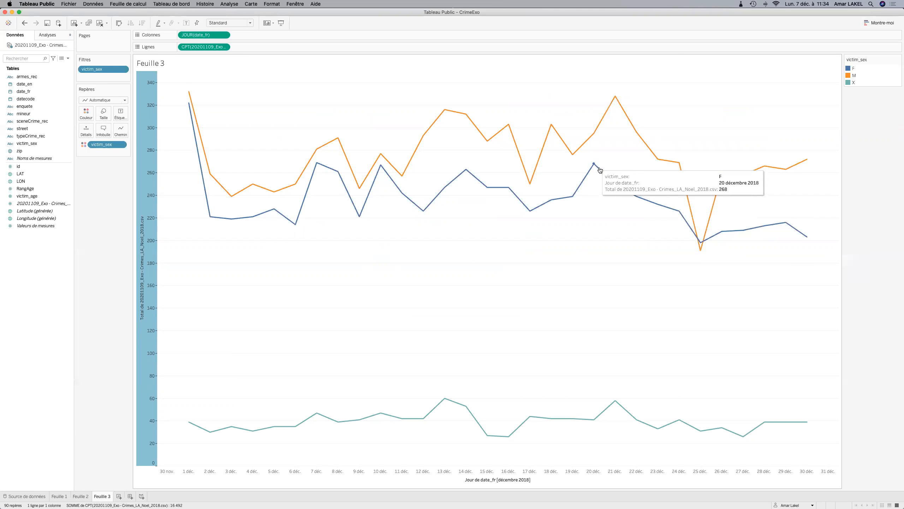
mouse_move(597, 169)
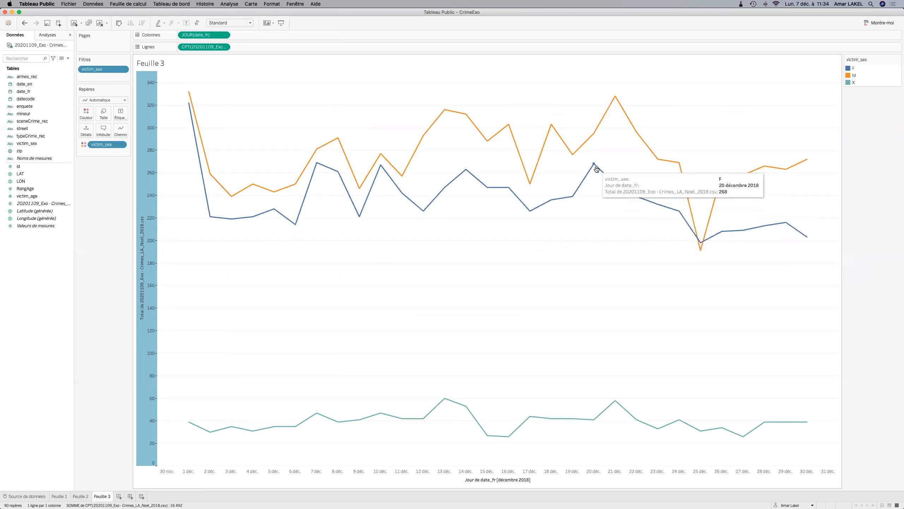
mouse_move(664, 163)
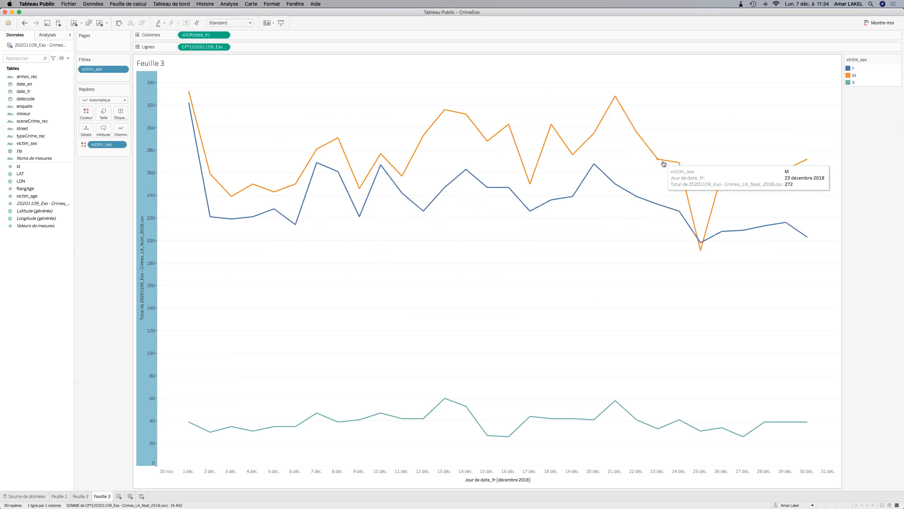
mouse_move(622, 406)
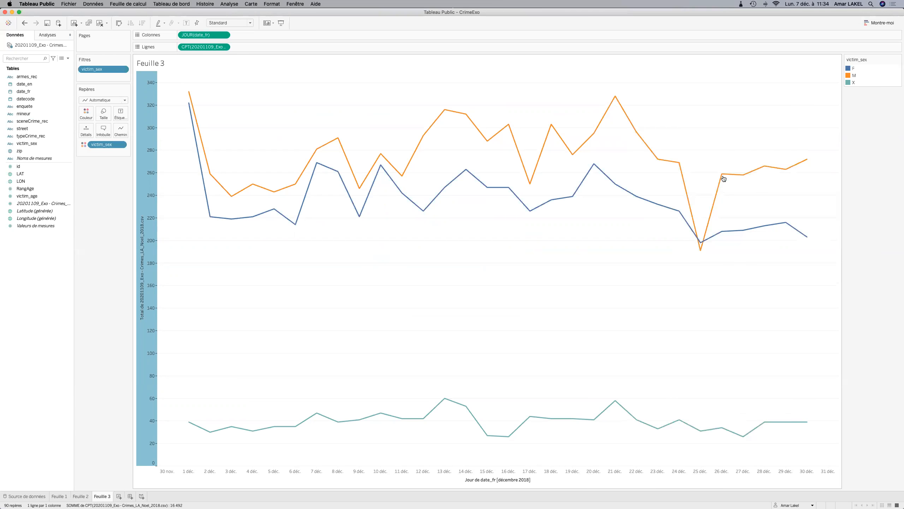
mouse_move(723, 178)
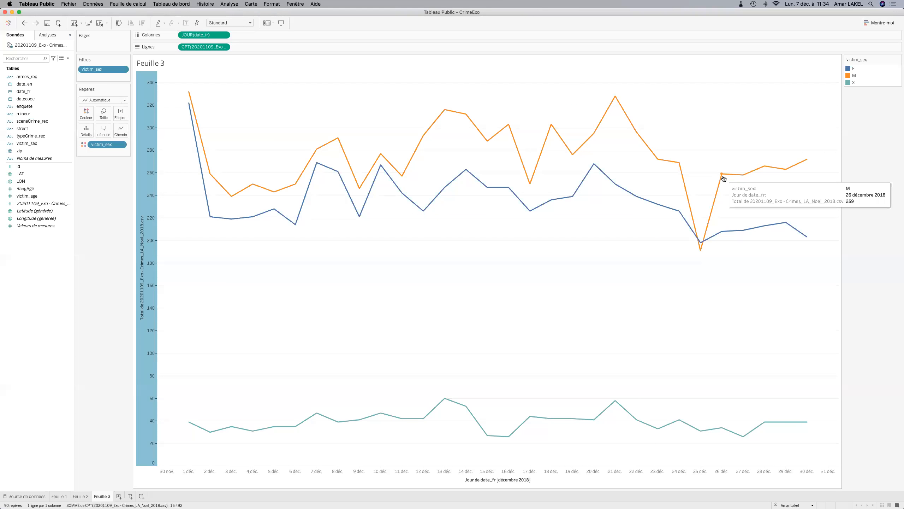
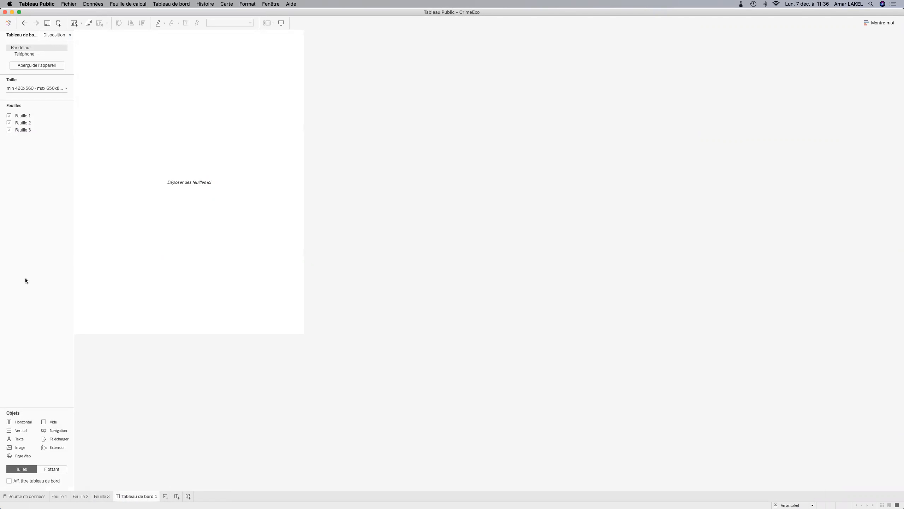
Rename the Feuille 1 worksheet as TypeCrime and the Feuille 2 worksheet as Carte.
click(58, 496)
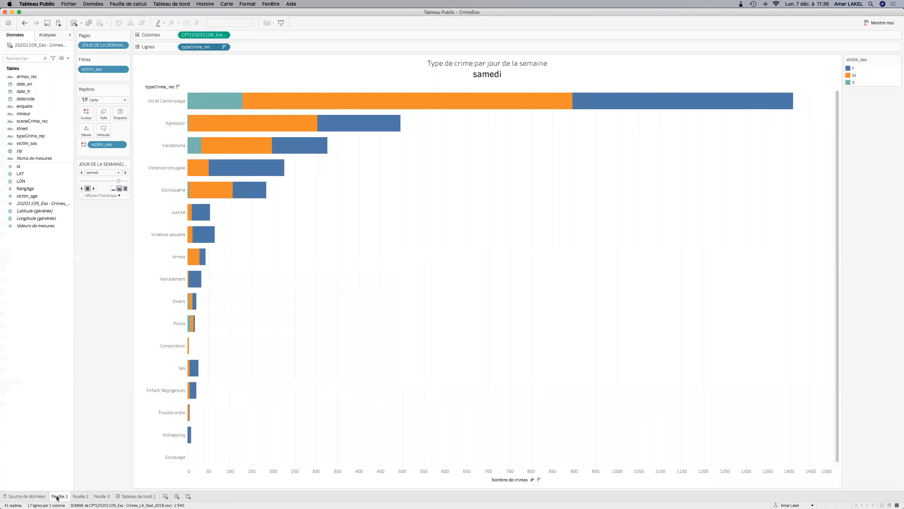
double_click(60, 497)
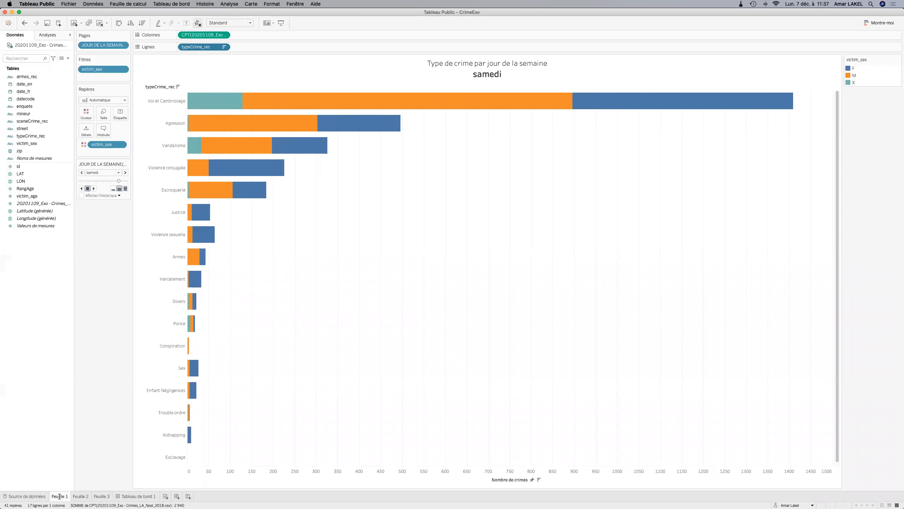
text(TypeCrime)
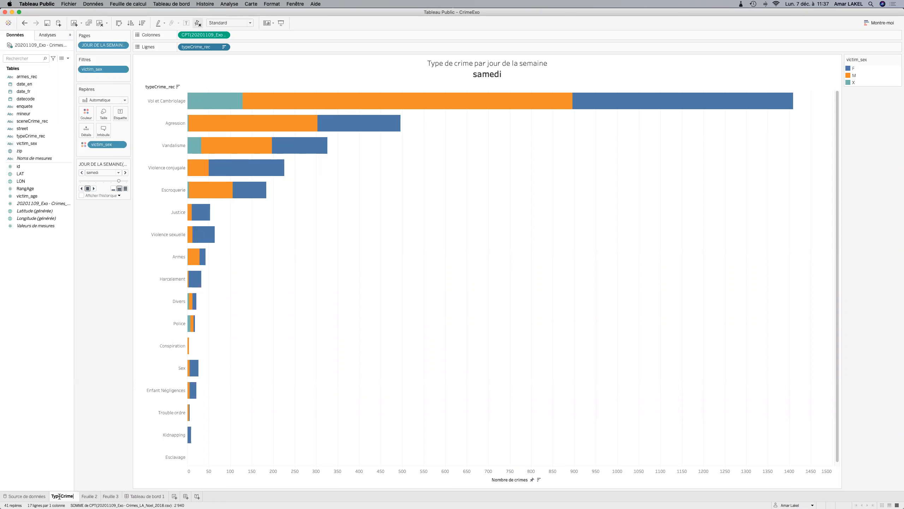
click(92, 498)
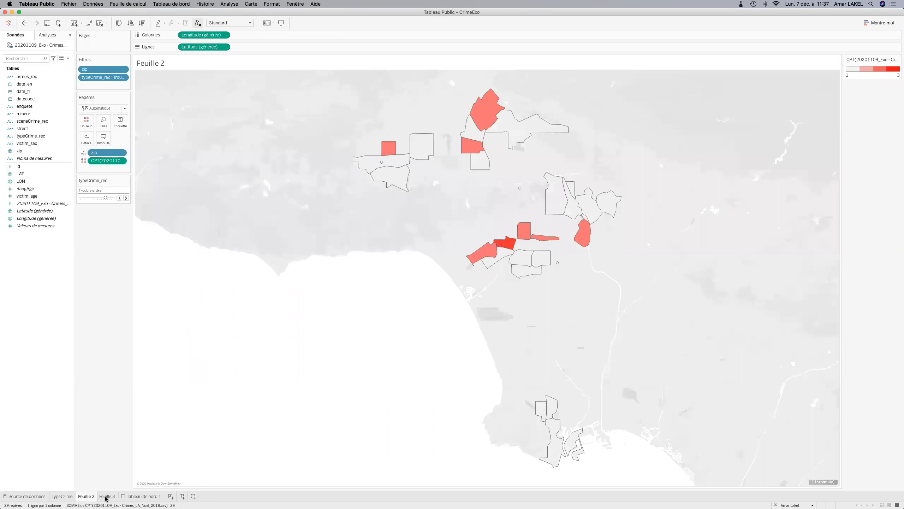
Set the size of the Tableau de bord 1 dashboard to Automatique and expand the window to full screen.
click(136, 497)
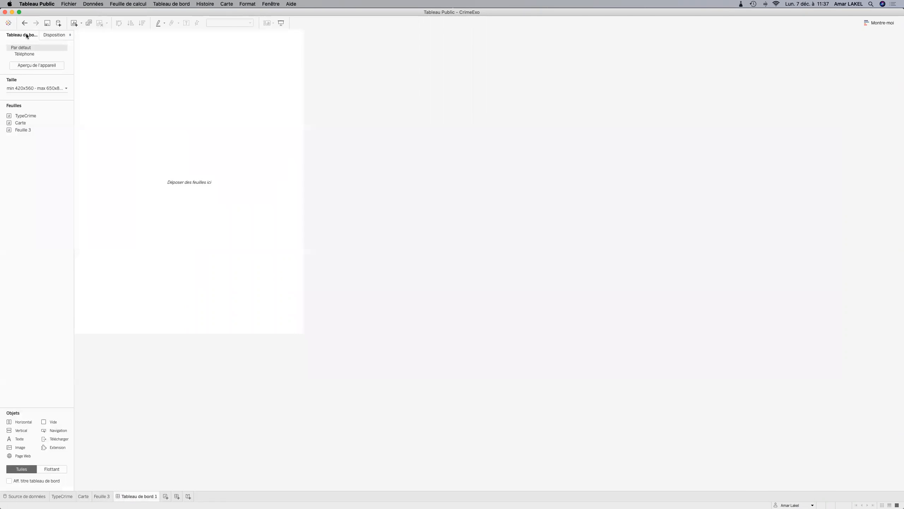
click(54, 87)
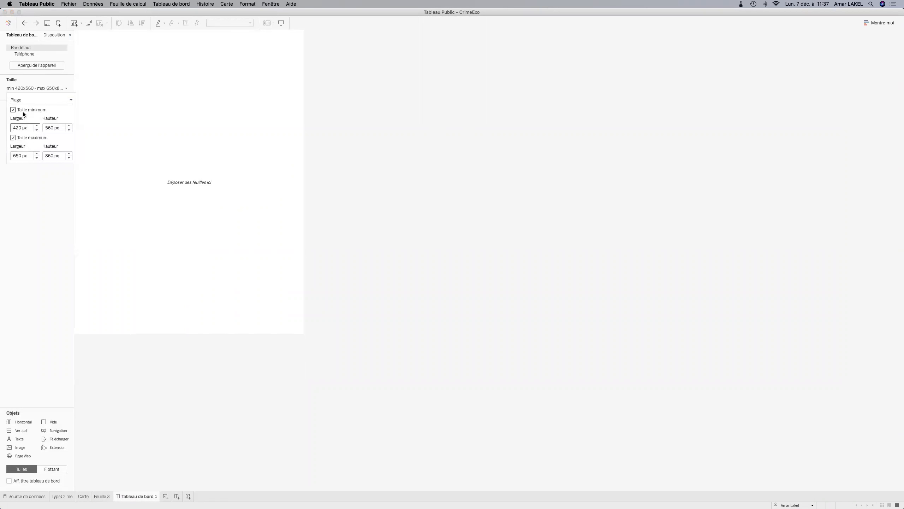
click(46, 127)
click(43, 99)
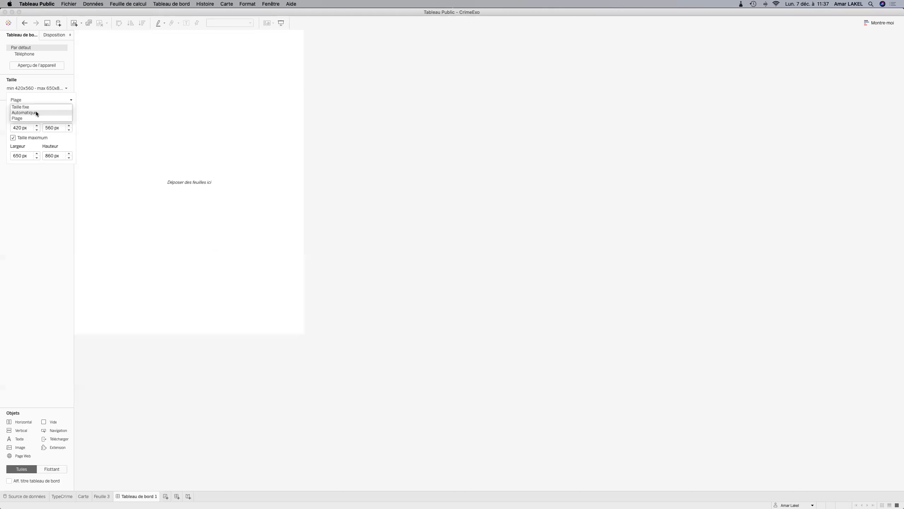
click(35, 113)
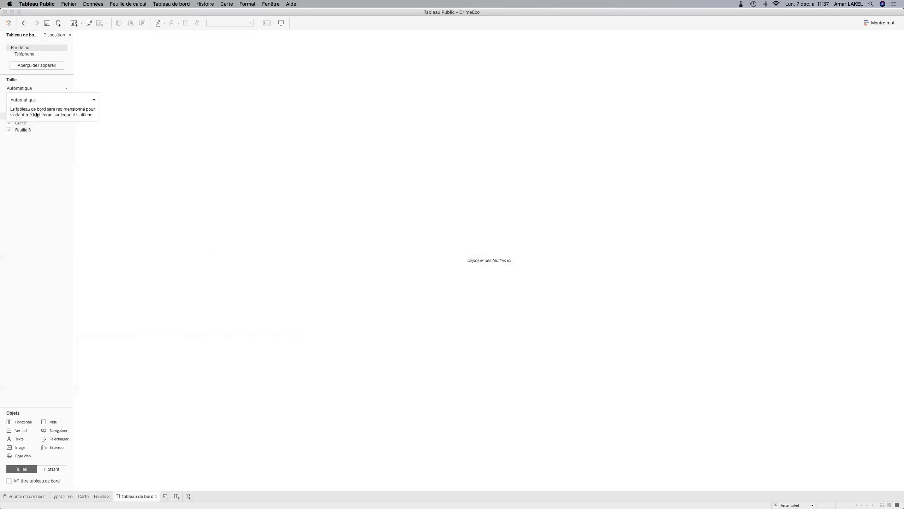
click(52, 197)
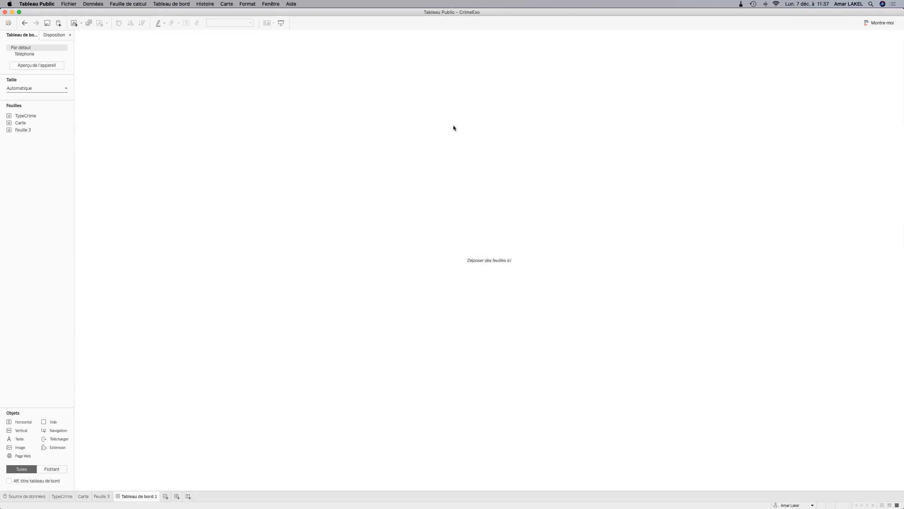
click(19, 11)
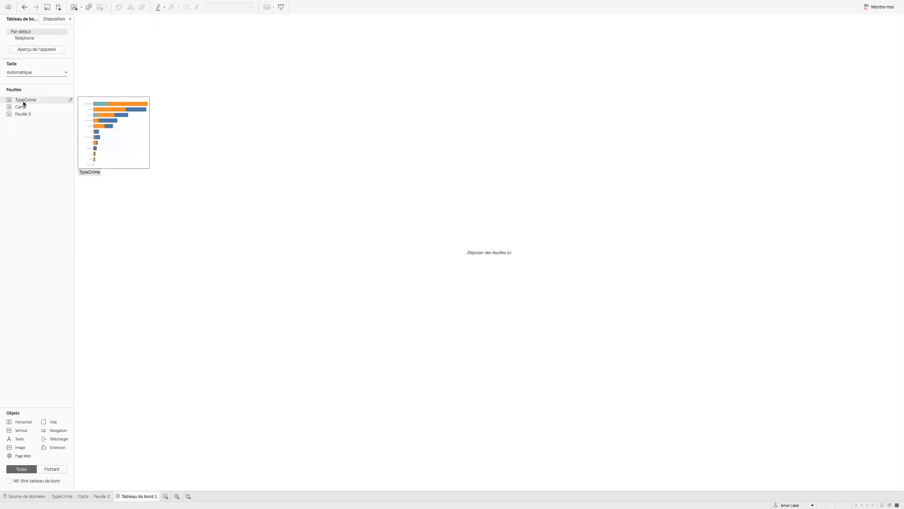
Add the TypeCrime sheet to the Tableau de bord 1 dashboard and rename the Feuille 3 worksheet as Date.
drag(24, 103, 196, 131)
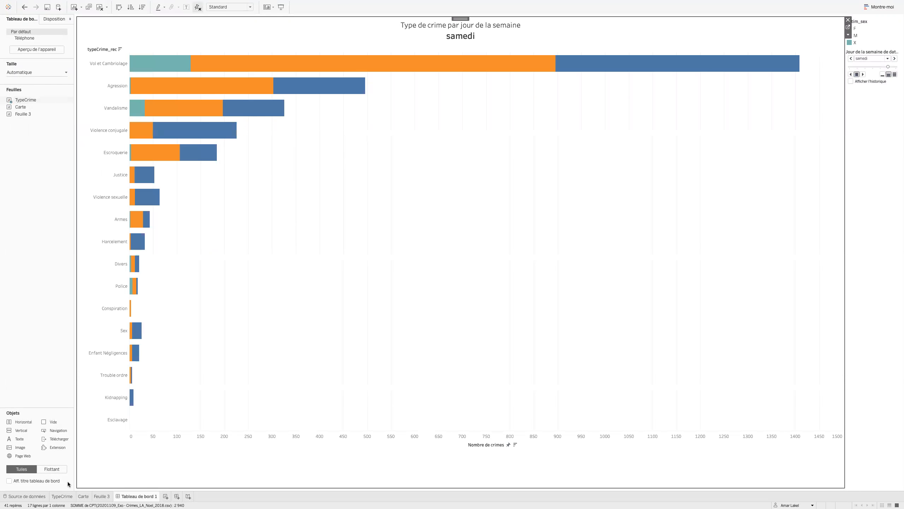
click(101, 496)
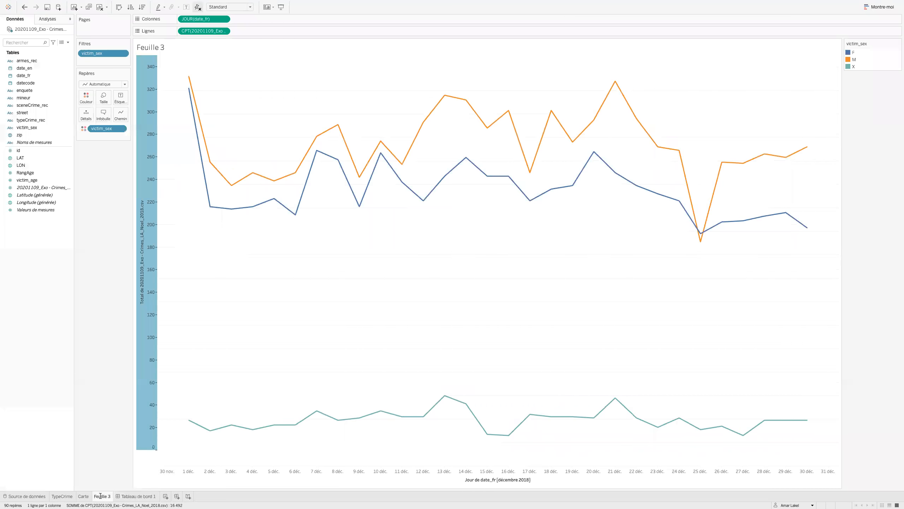
text(Date)
key(Return)
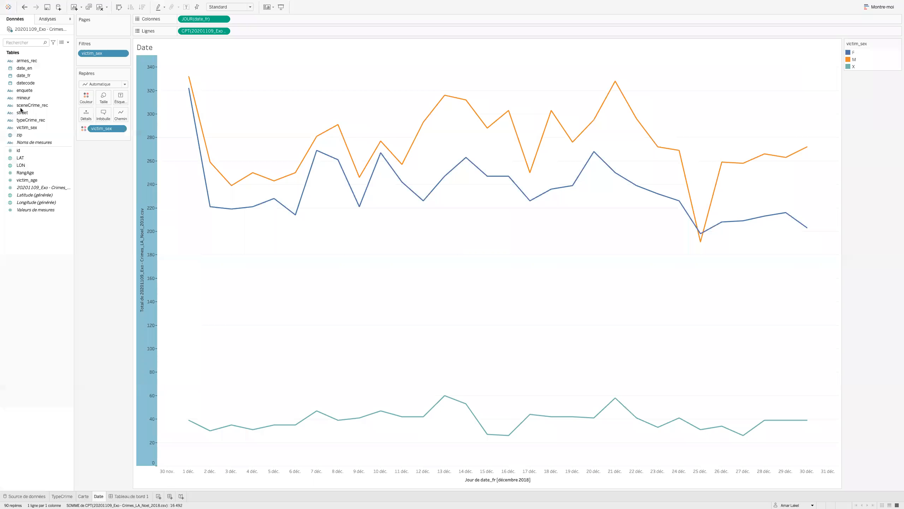
Add a widened Carte map left of the TypeCrime chart and a shallow Date chart across the full width beneath both.
drag(50, 111, 323, 164)
drag(338, 101, 228, 232)
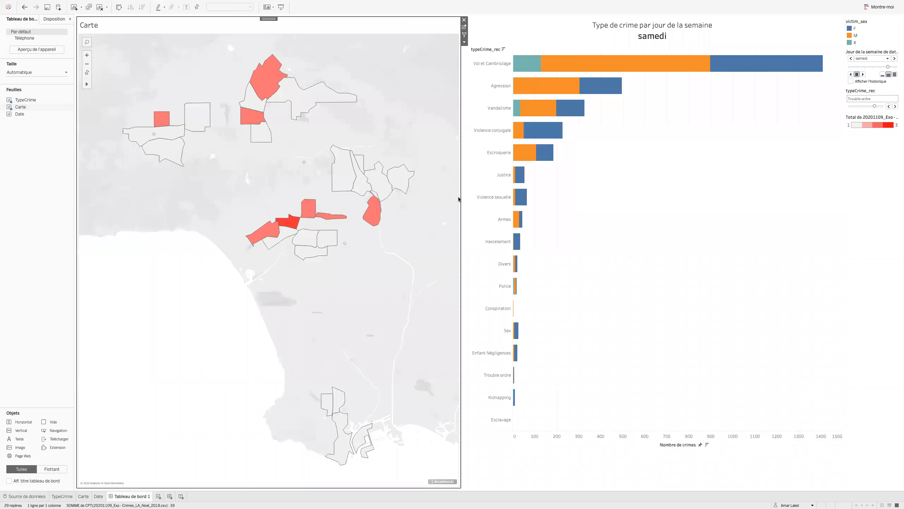
drag(460, 198, 562, 198)
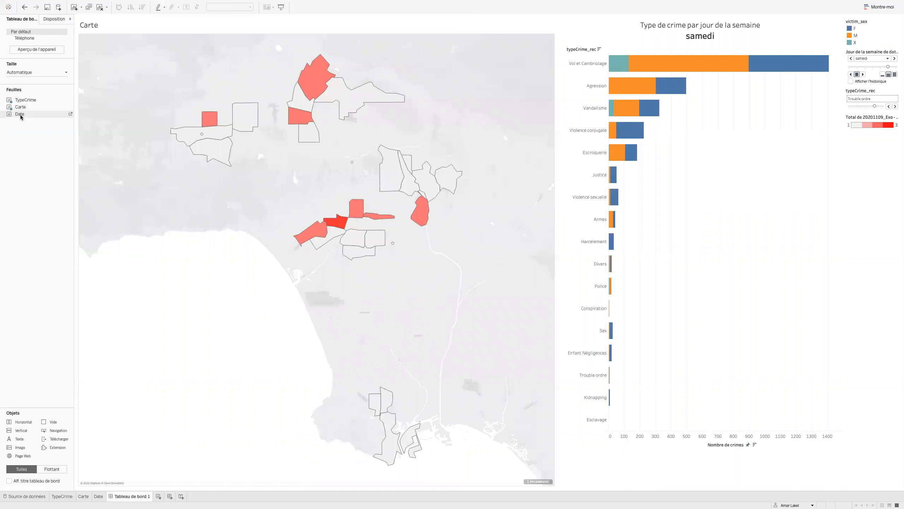
drag(21, 117, 491, 487)
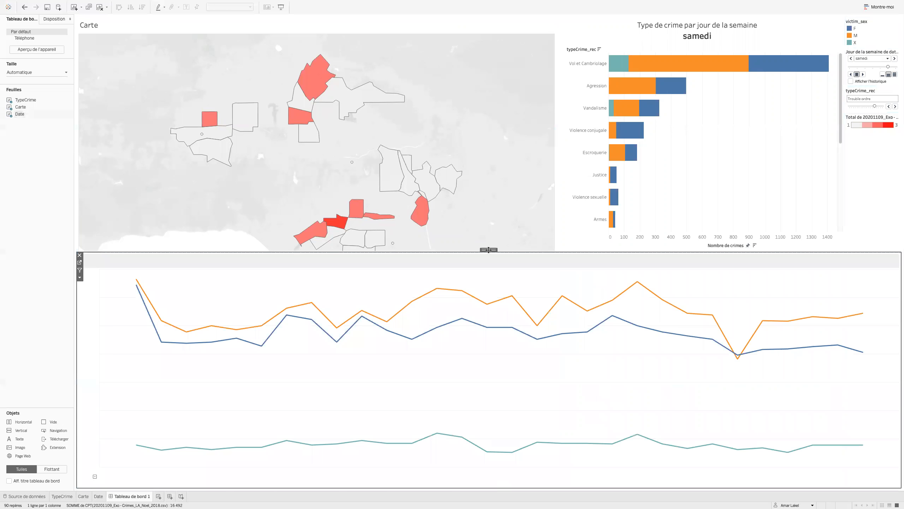
drag(508, 253, 511, 359)
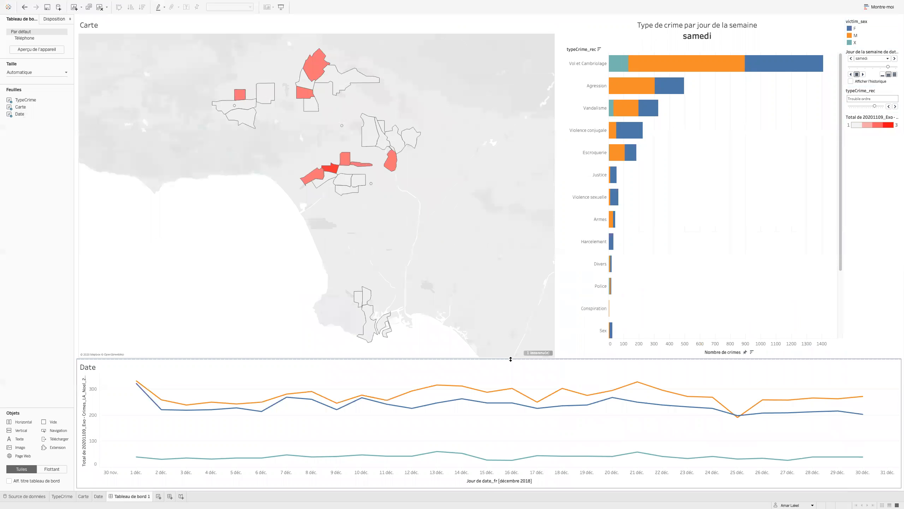
Remove the typeCrime_rec filter from the Carte worksheet and label the zip code areas with the crime count.
click(83, 496)
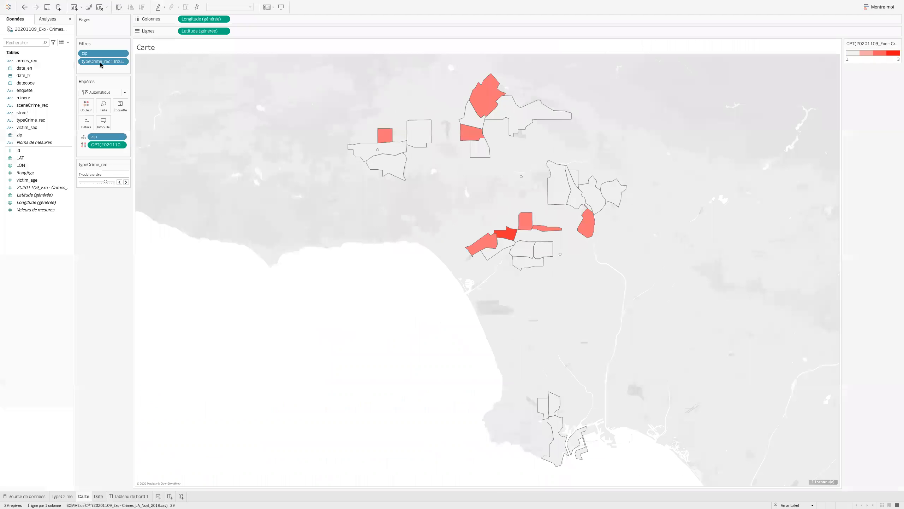
drag(93, 65, 98, 248)
drag(59, 188, 91, 178)
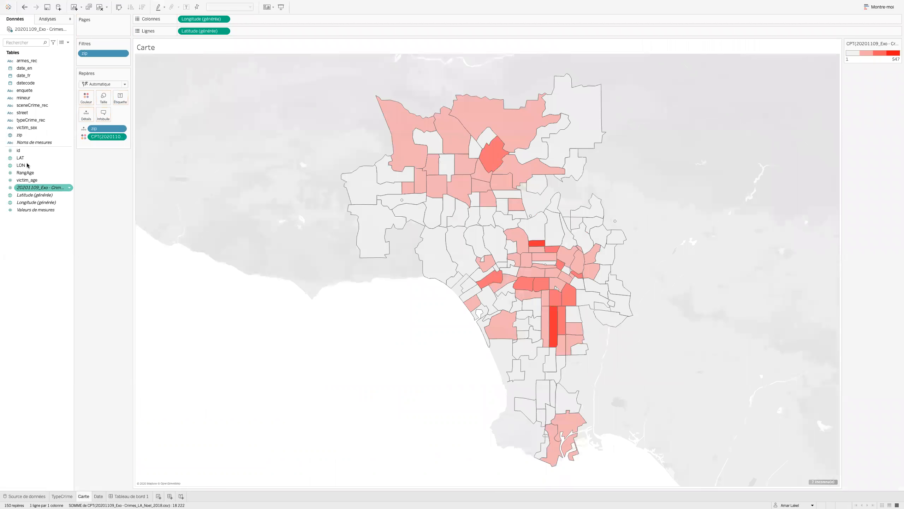
click(27, 194)
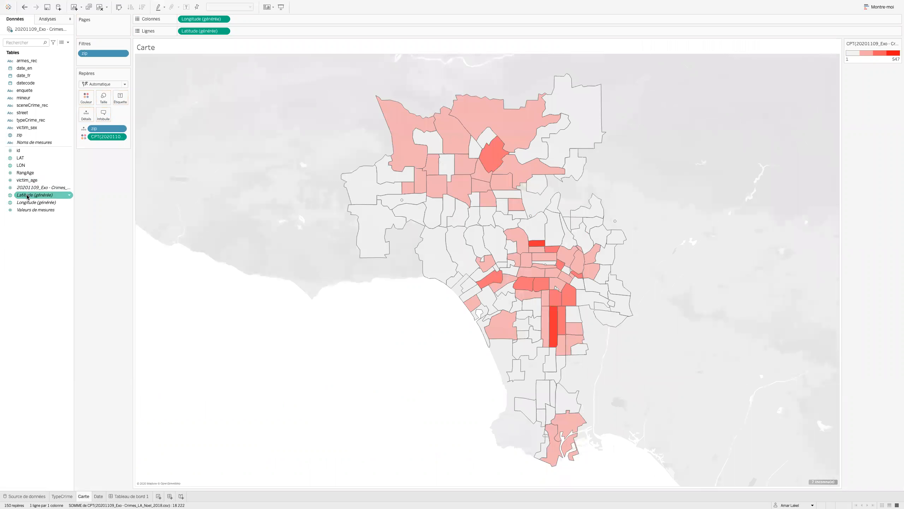
drag(26, 188, 120, 100)
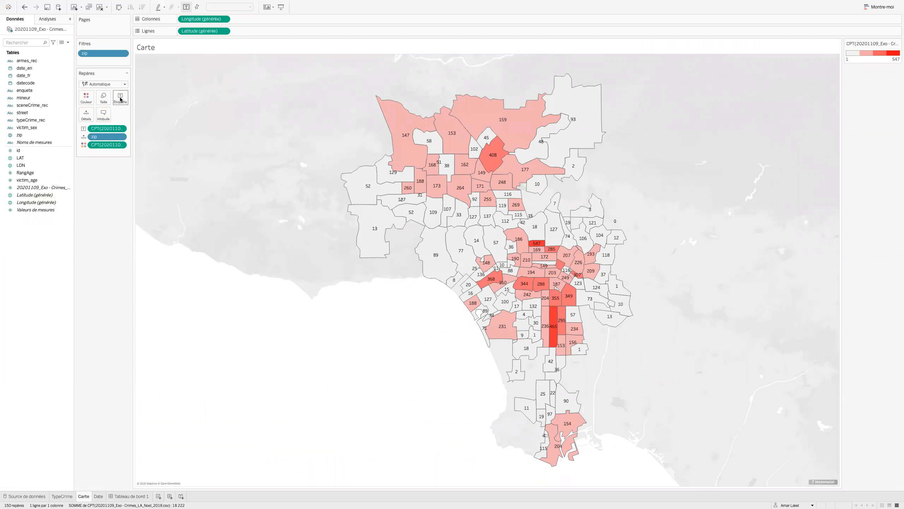
Return to Tableau de bord 1 and check how selecting Vandalisme in the bar chart and zip 91331 on the map affects the other charts.
click(160, 496)
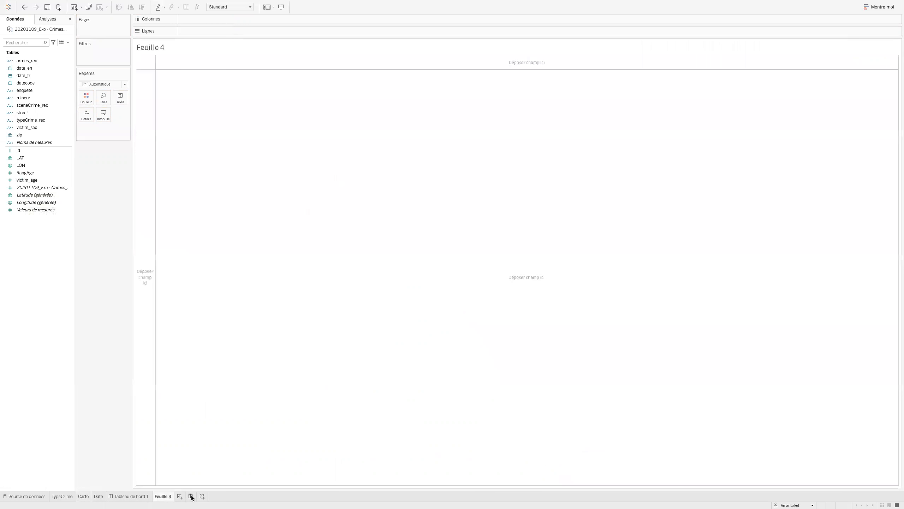
click(140, 496)
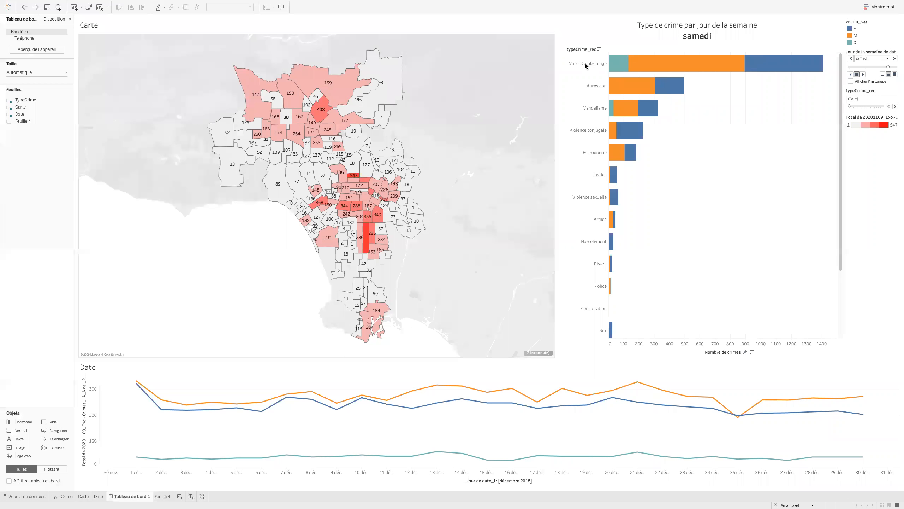
click(586, 111)
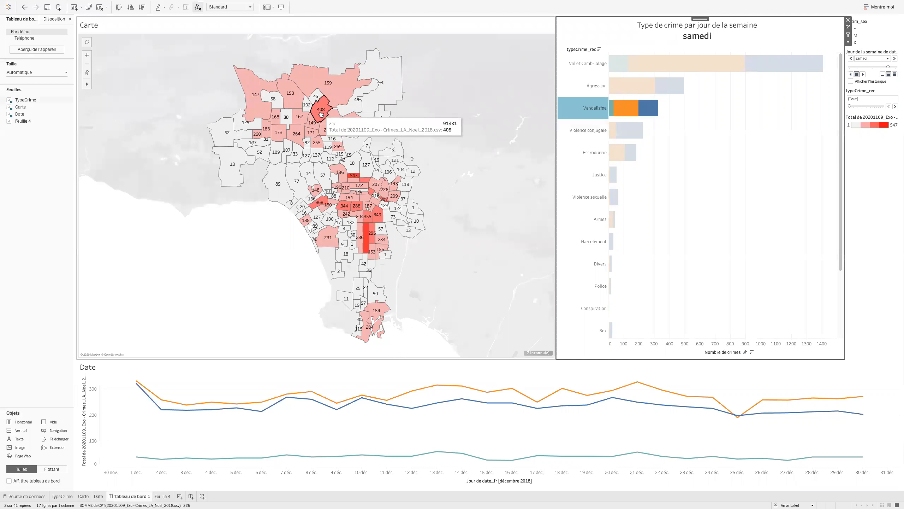
click(320, 111)
click(321, 111)
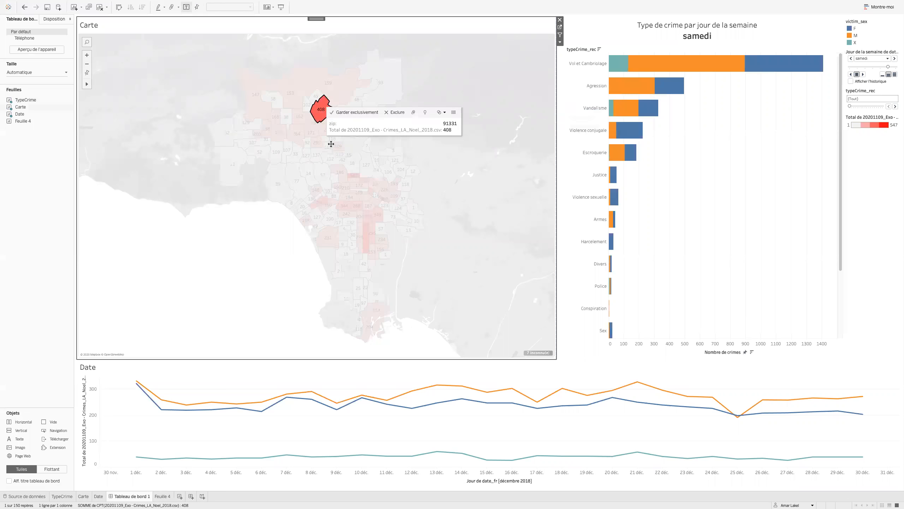
click(336, 172)
click(238, 266)
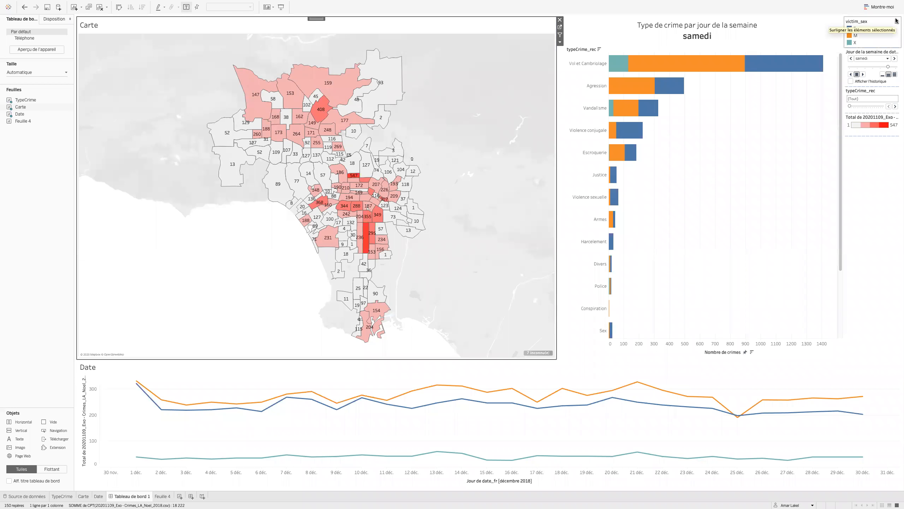
Make the victim_sex legend floating and place it in the empty lower-right area of the bar chart.
click(882, 23)
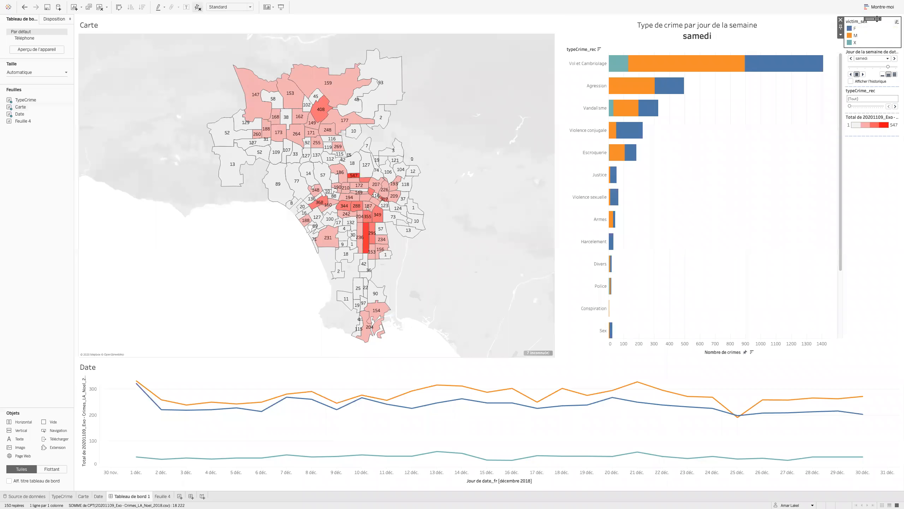
click(840, 36)
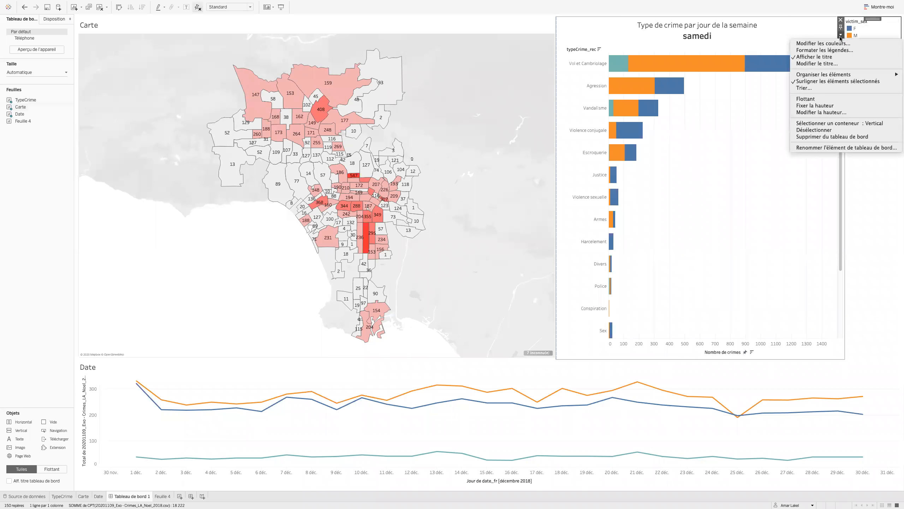
click(824, 98)
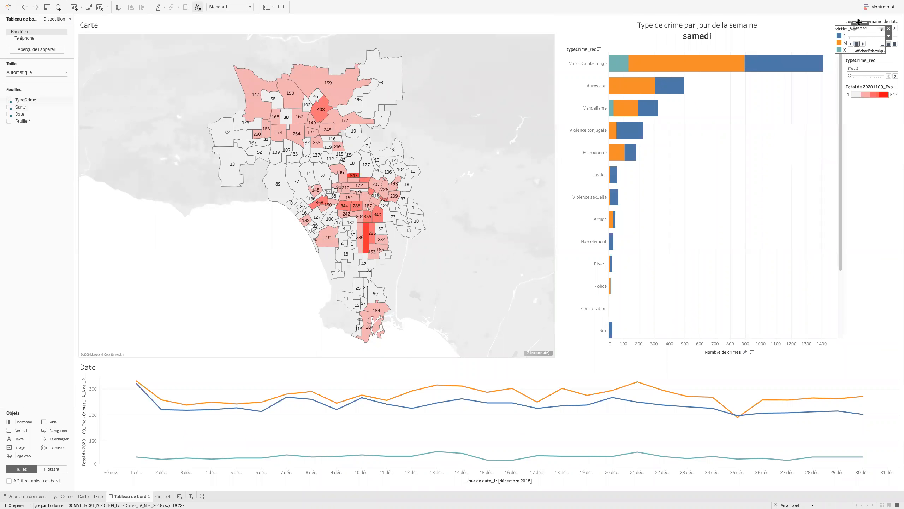
drag(858, 22, 797, 283)
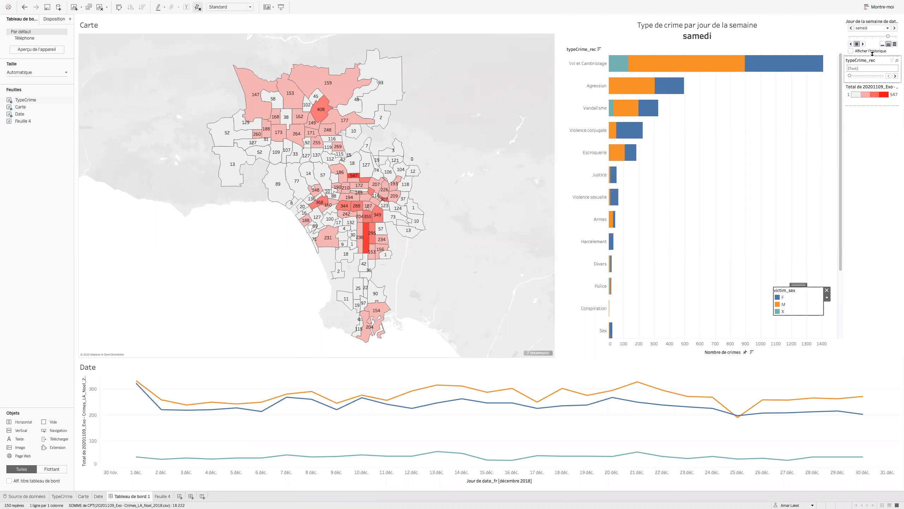
Make the weekday page control floating, set it to vendredi, and place it on the bar chart just above the victim_sex legend.
click(889, 21)
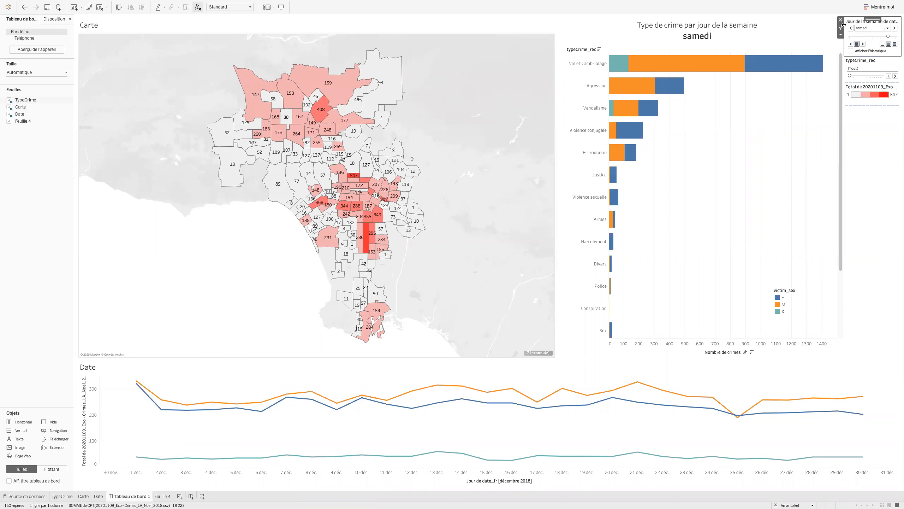
click(841, 35)
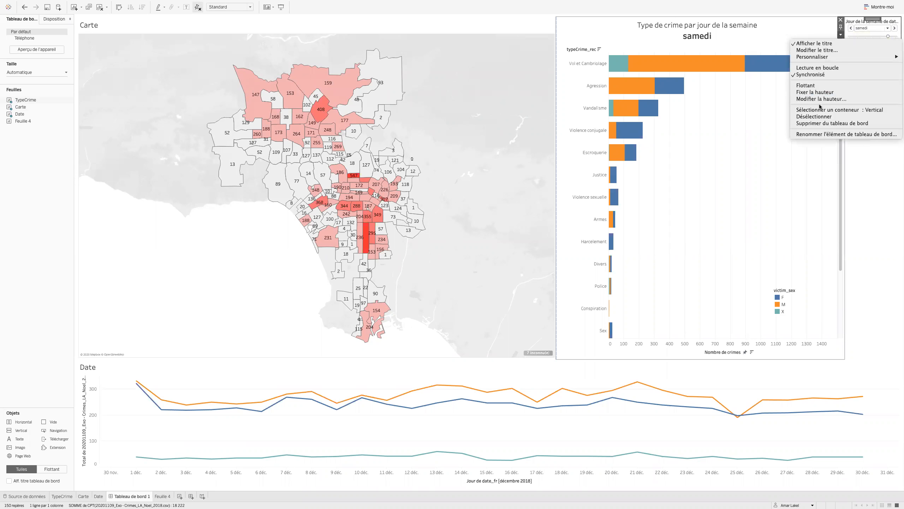
click(820, 87)
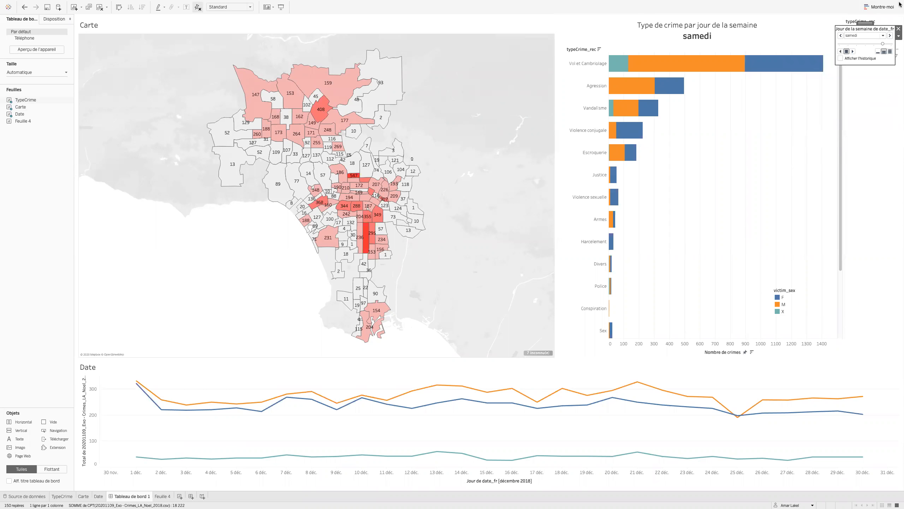
drag(865, 24, 122, 300)
click(145, 310)
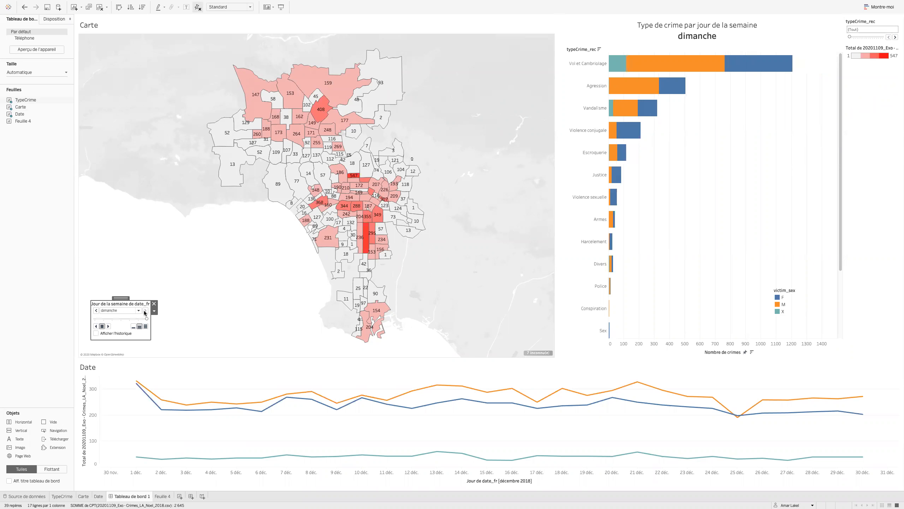
click(96, 310)
click(95, 310)
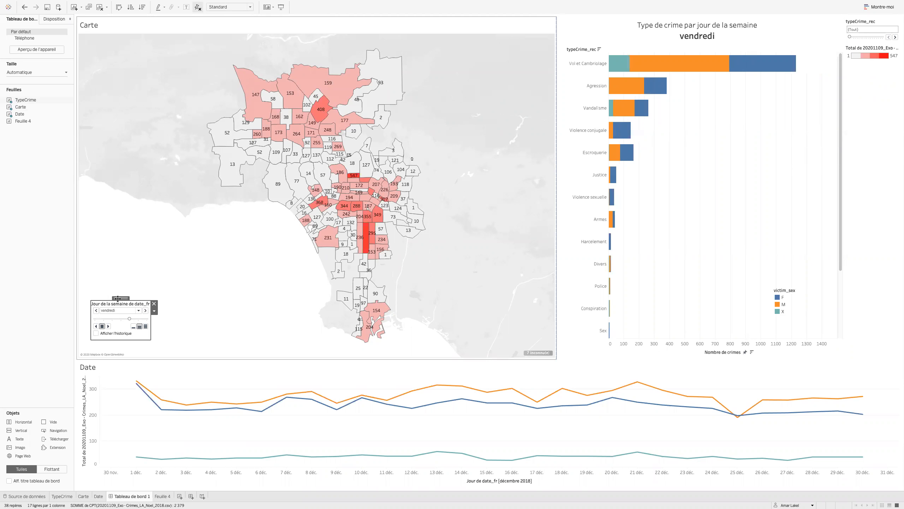
drag(118, 298, 654, 216)
drag(799, 241, 801, 238)
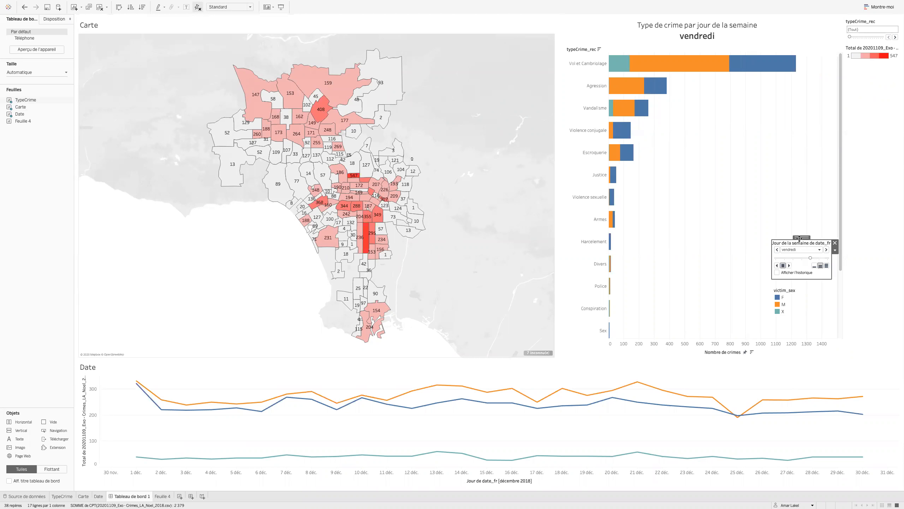
Advance the dashboard's typeCrime_rec filter to Armes.
click(861, 215)
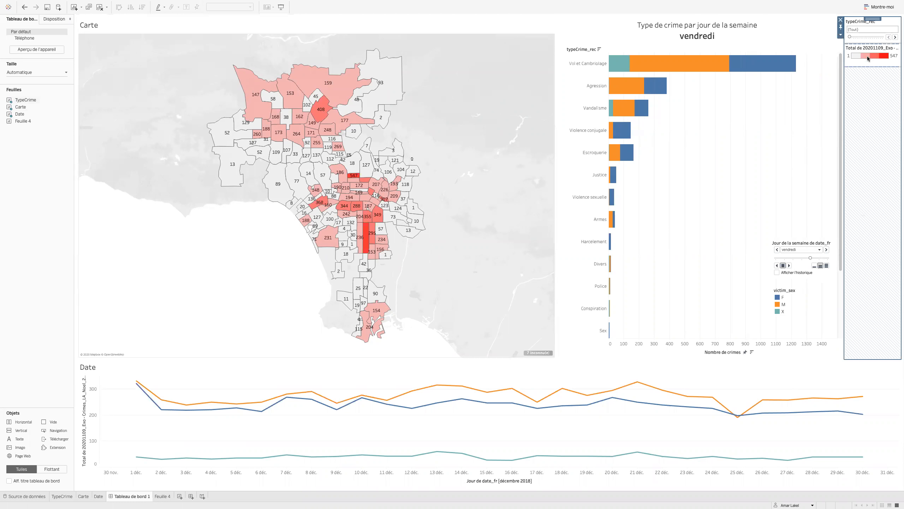
click(868, 30)
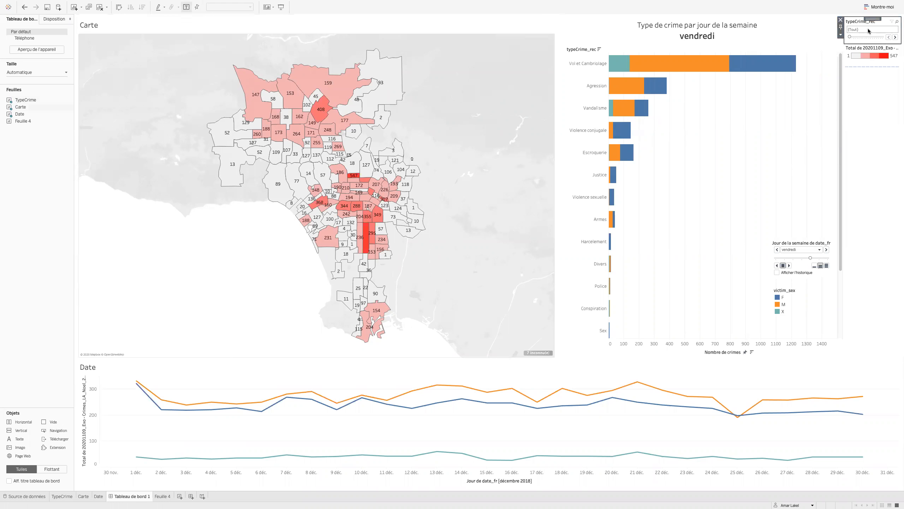
click(895, 37)
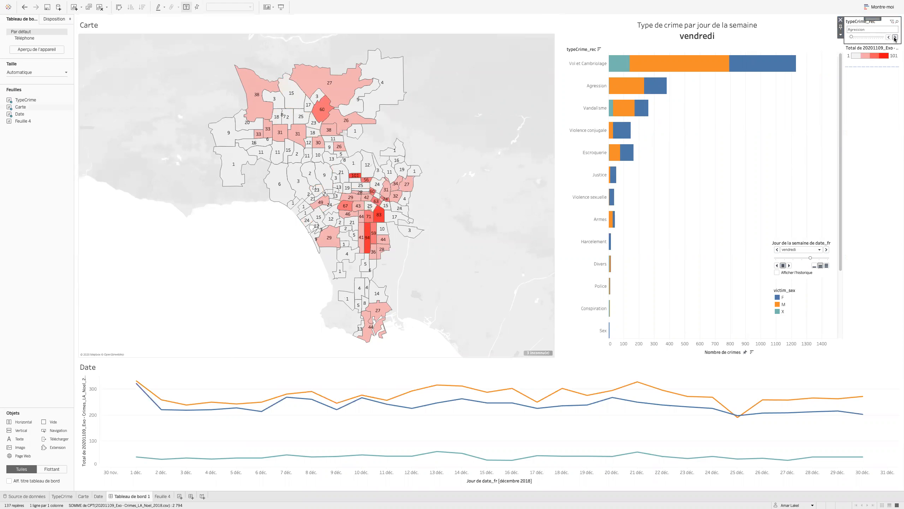
click(895, 37)
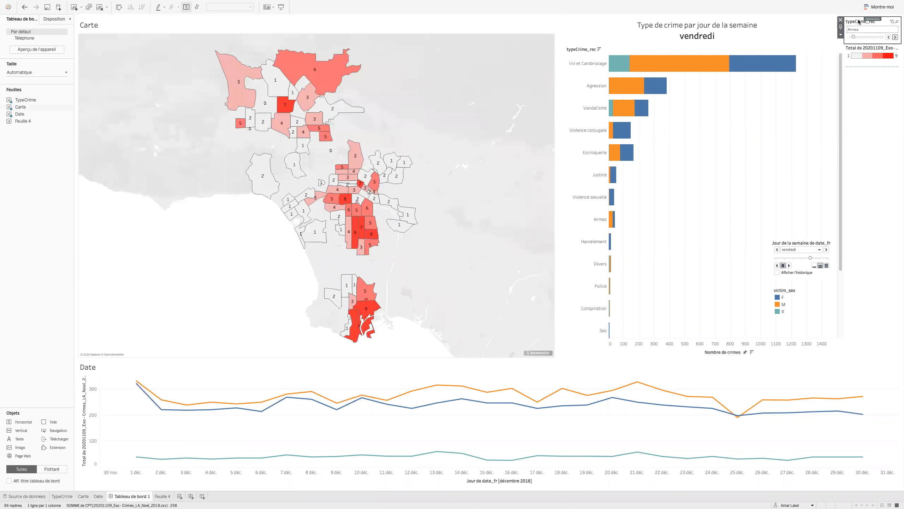
Make the typeCrime_rec filter floating over the map's lower-left corner and advance it to Enfant Négligences.
click(841, 35)
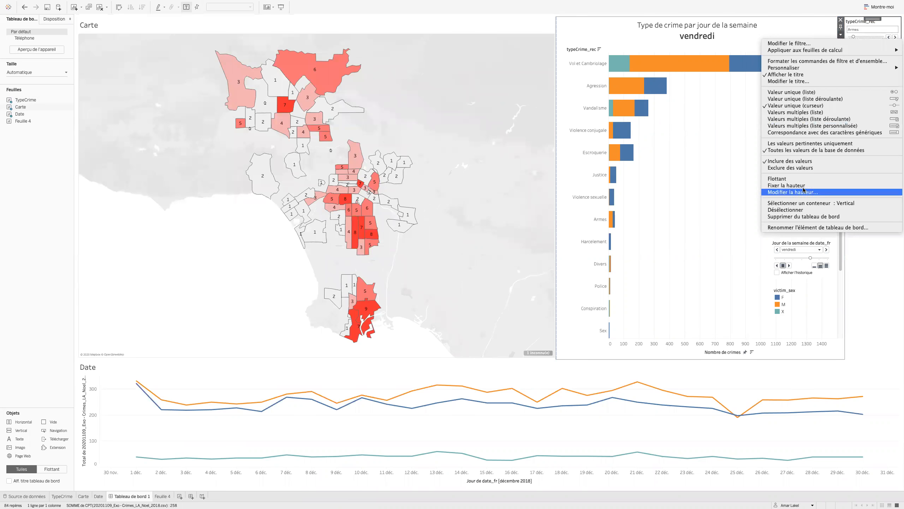
click(796, 178)
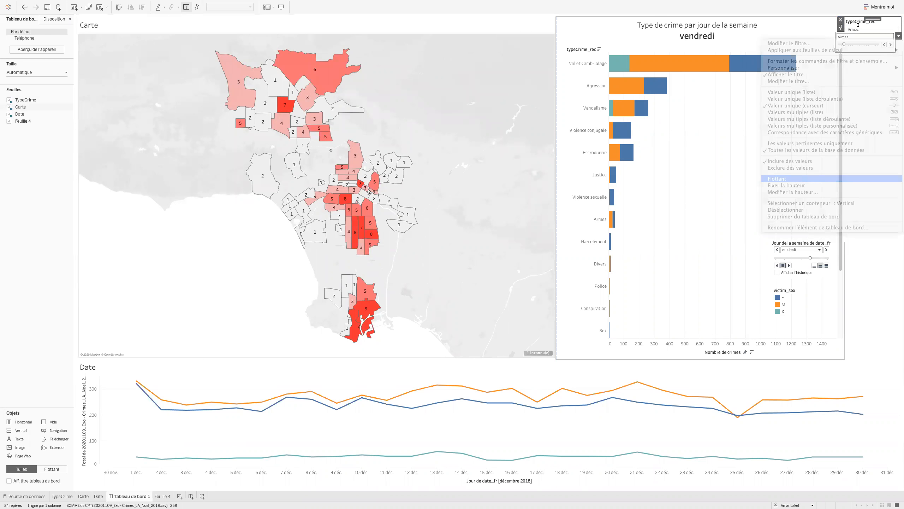
drag(789, 61, 117, 298)
click(147, 319)
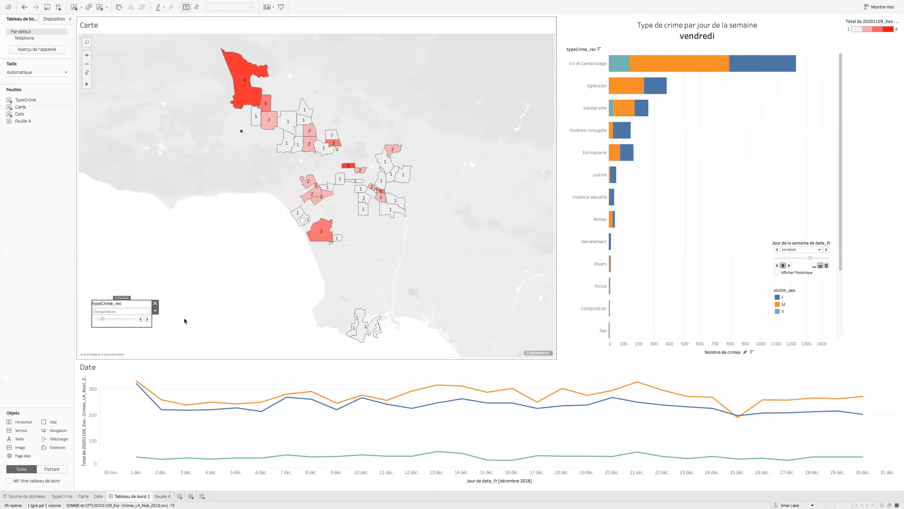
click(147, 319)
click(147, 319)
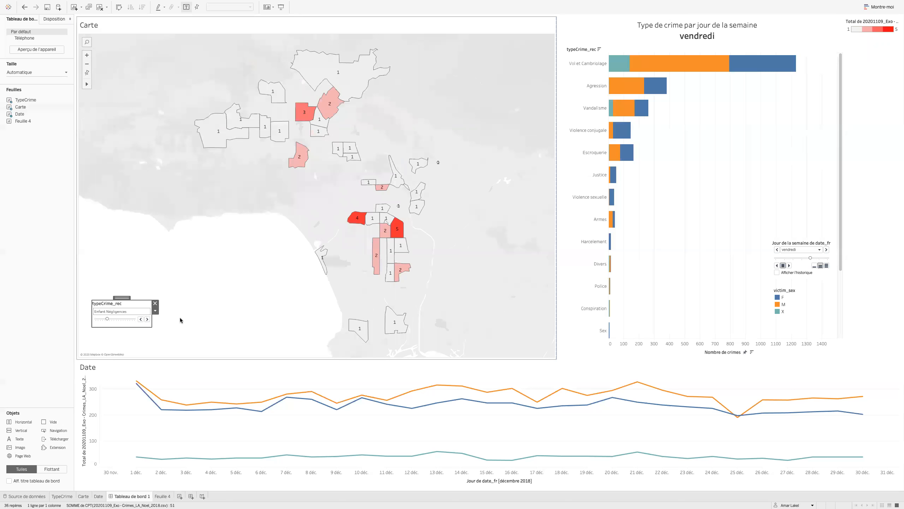
Make the map's color legend floating and place it in the map's lower-left area, just below the typeCrime_rec filter.
click(872, 22)
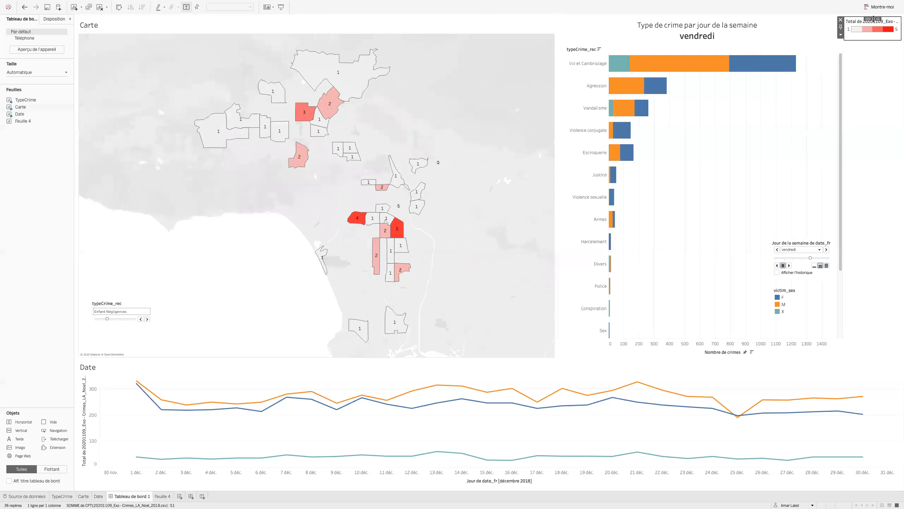
click(842, 34)
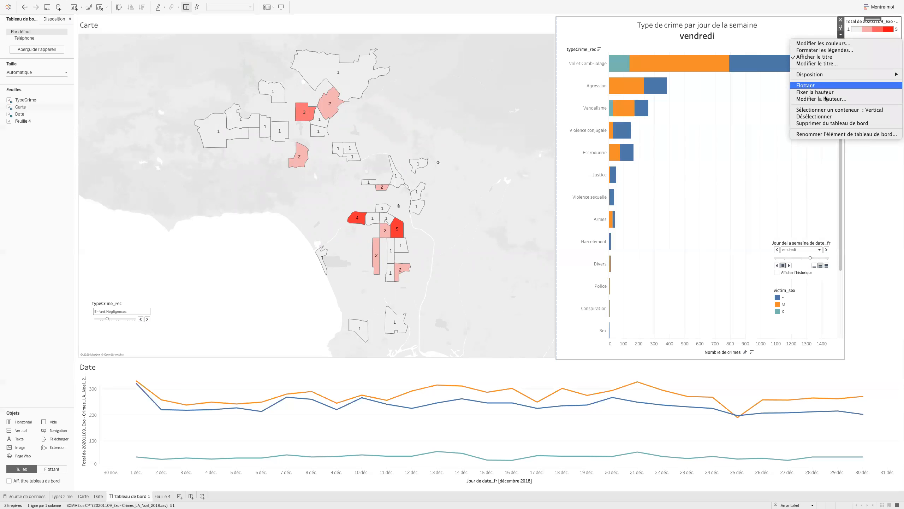
click(819, 85)
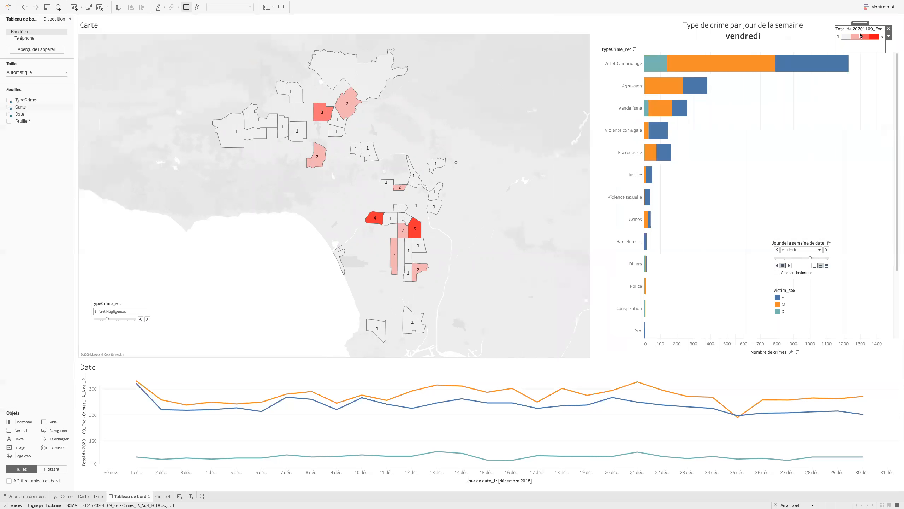
drag(858, 24, 112, 326)
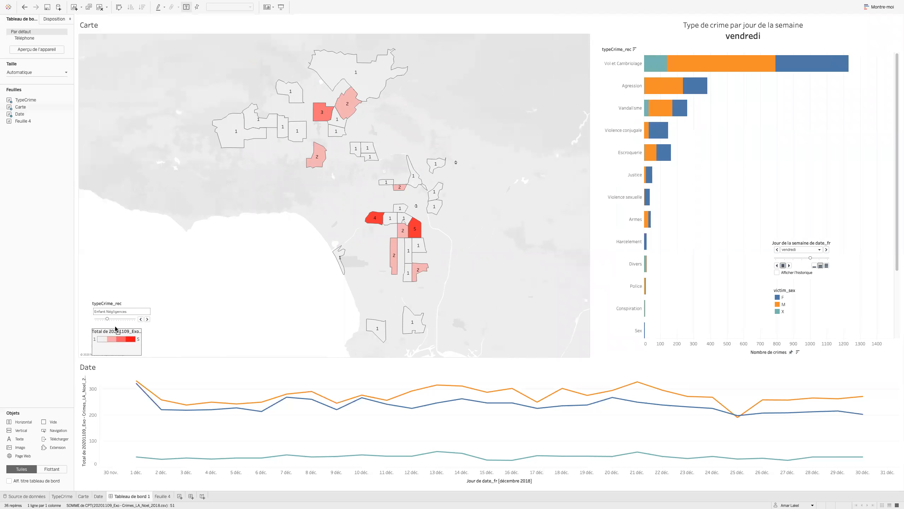
click(209, 330)
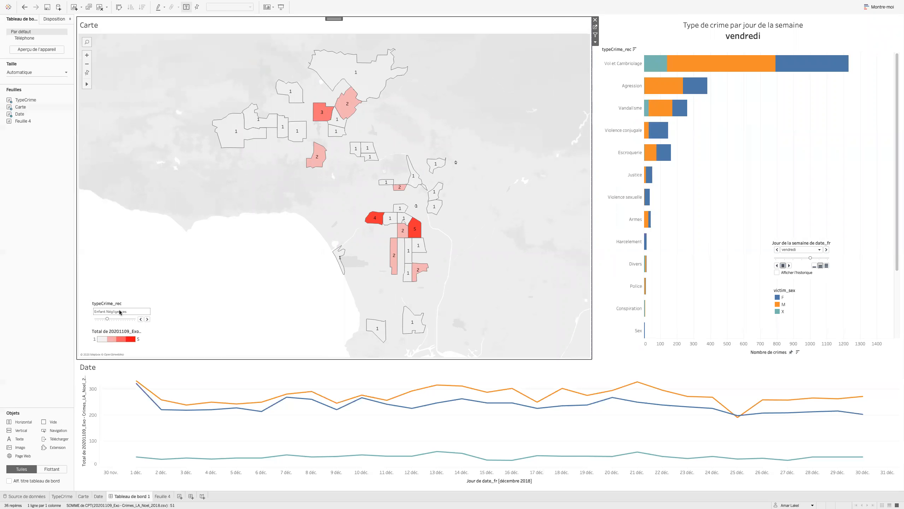
Retitle the floating typeCrime_rec filter as Type de crimes.
click(106, 304)
double_click(106, 304)
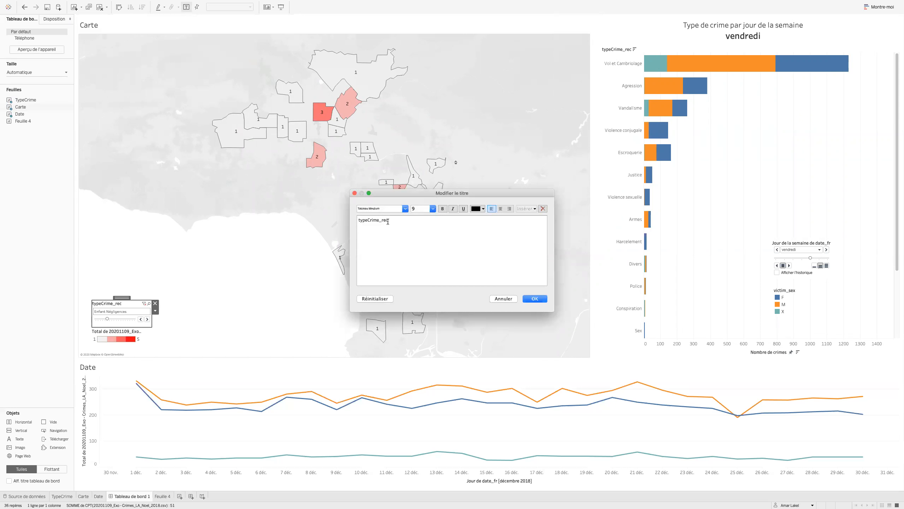
drag(389, 220, 322, 214)
text(Type de crime)
click(542, 298)
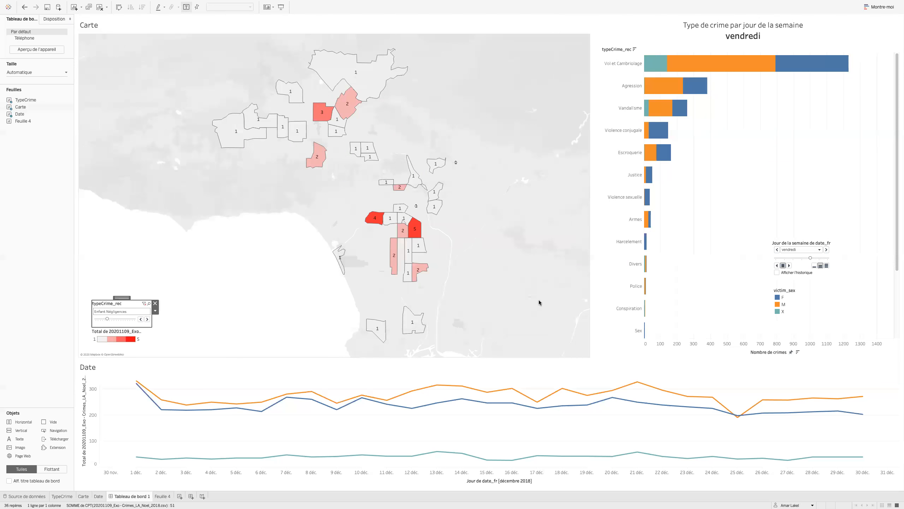
Change the title of the map's color legend to Nombre de crime.
double_click(105, 332)
key(super+a)
text(Nombre de crim)
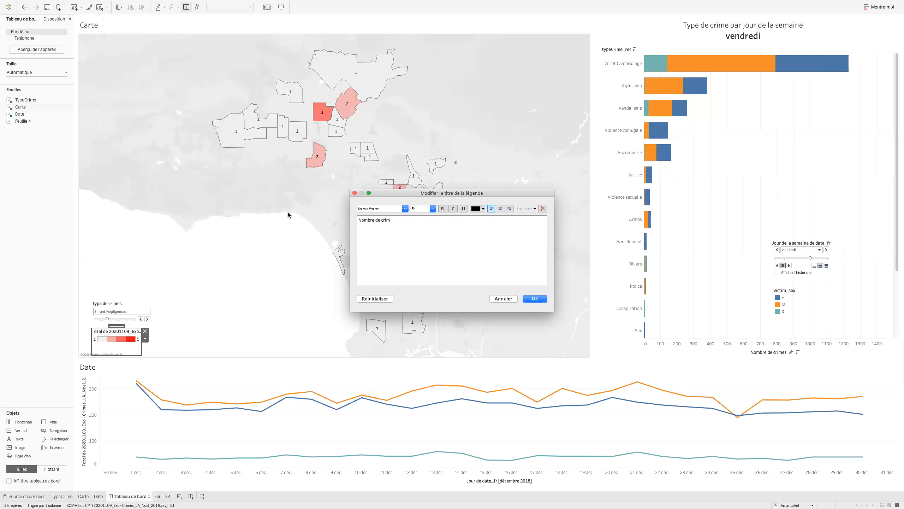
click(536, 299)
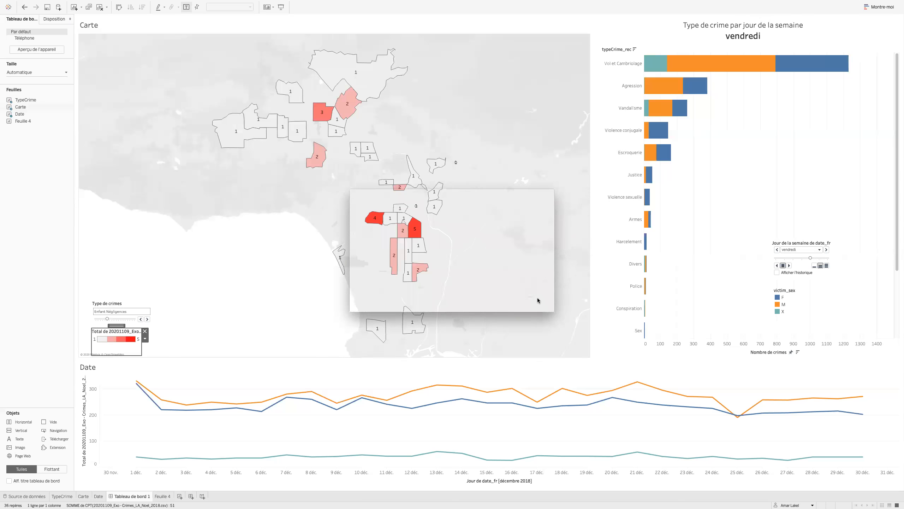
click(252, 314)
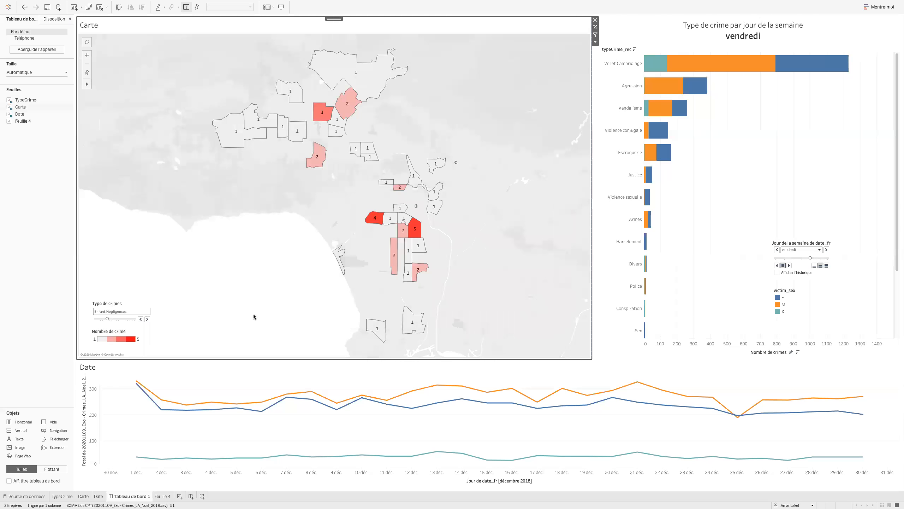
Step the Type de crimes filter back to (Tout).
click(140, 320)
click(141, 319)
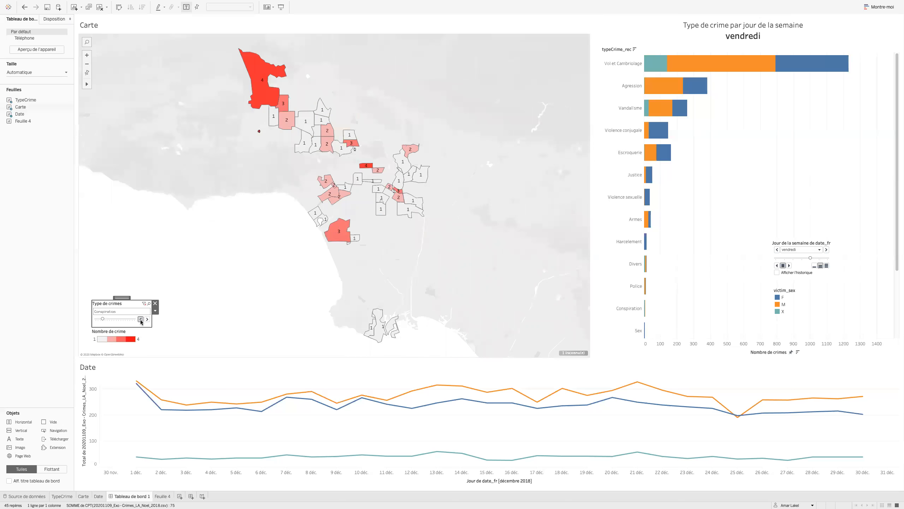
click(141, 319)
click(141, 320)
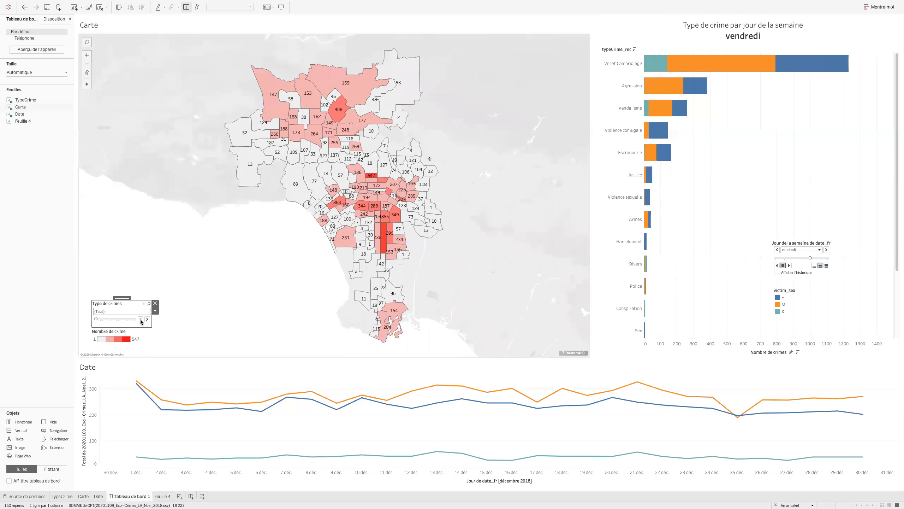
Remove the weekday field from the Pages shelf of the TypeCrime sheet and return to the dashboard.
click(81, 498)
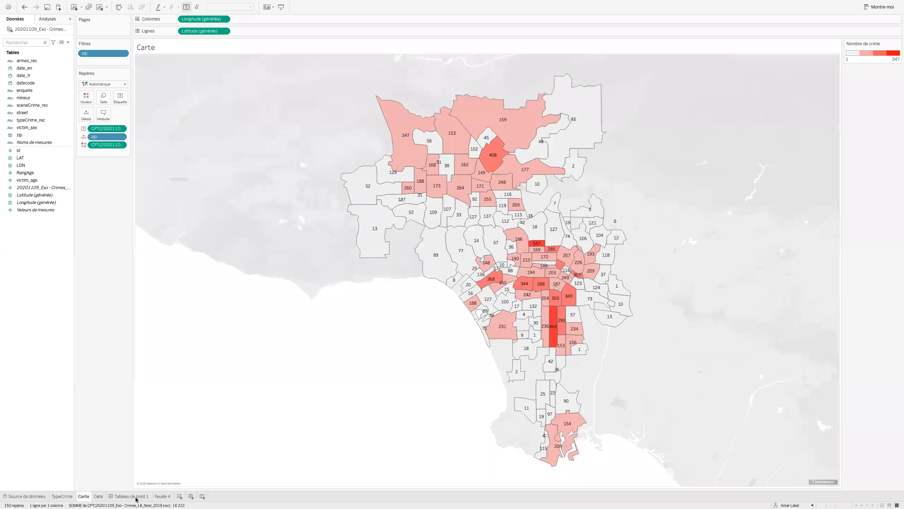
click(61, 496)
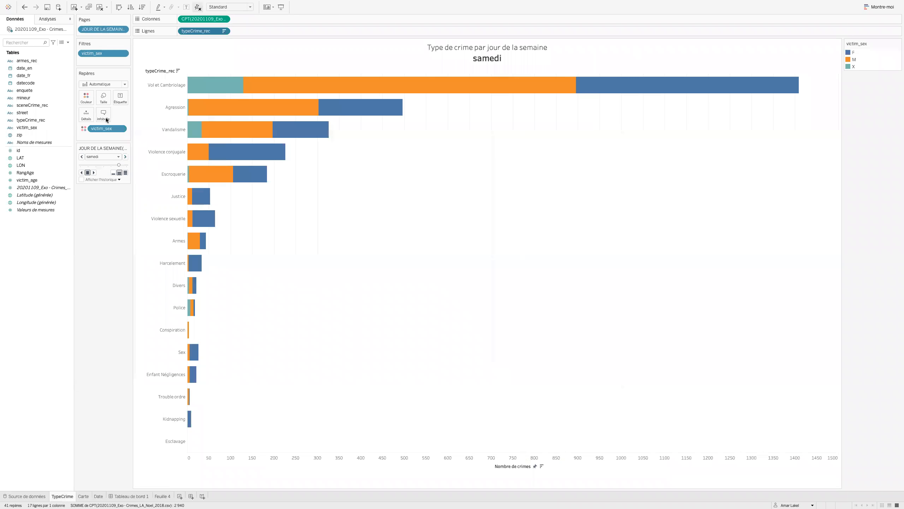
drag(93, 29, 91, 238)
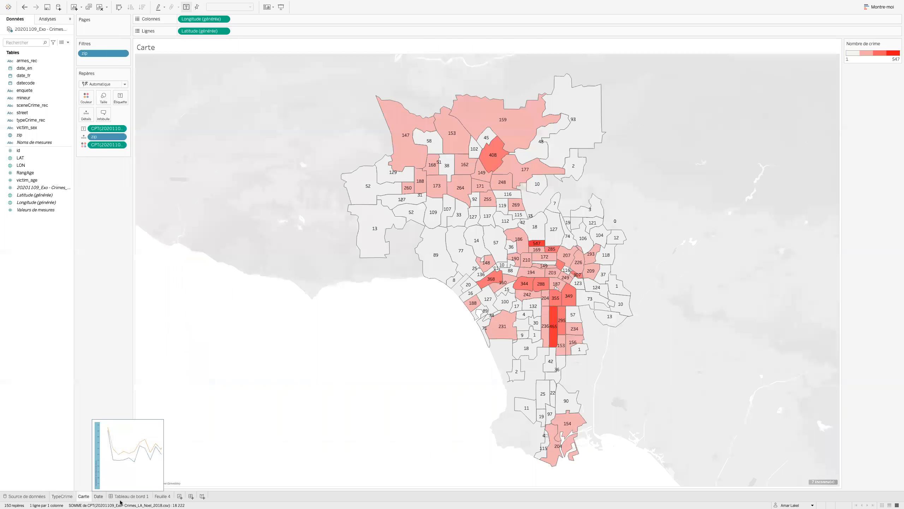
click(120, 498)
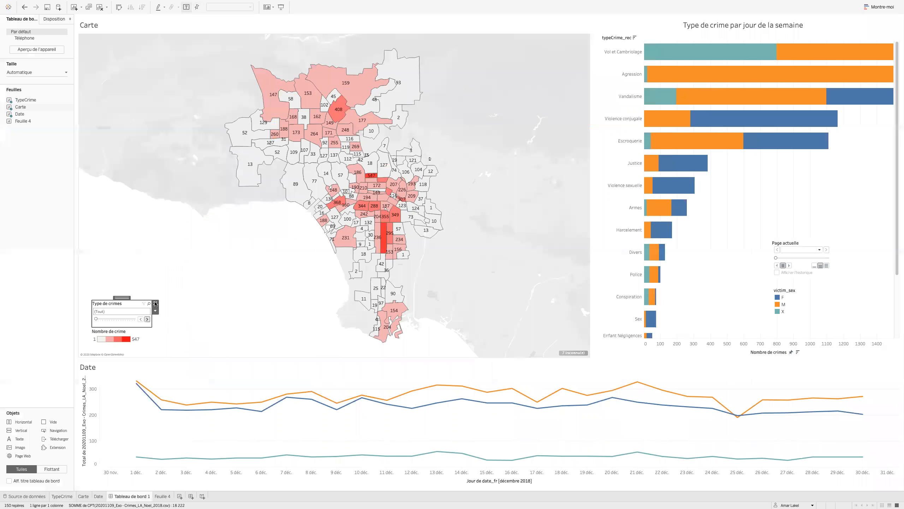
Remove the Type de crimes control from the dashboard and the typeCrime_rec filter from the Carte sheet, ending back on the dashboard.
click(155, 304)
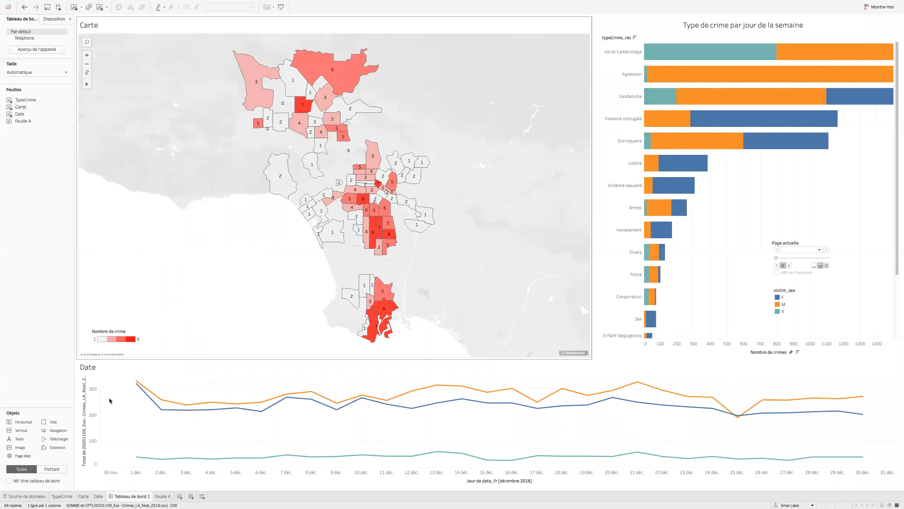
mouse_move(84, 496)
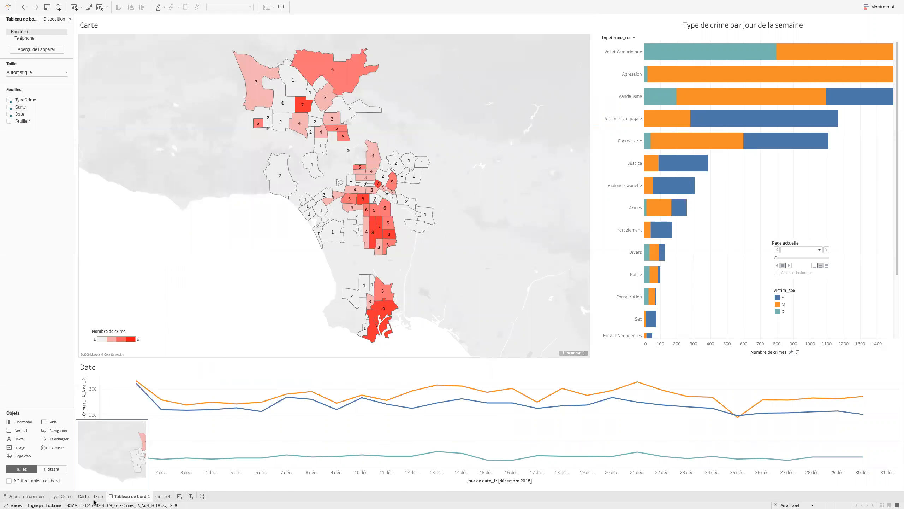
click(83, 496)
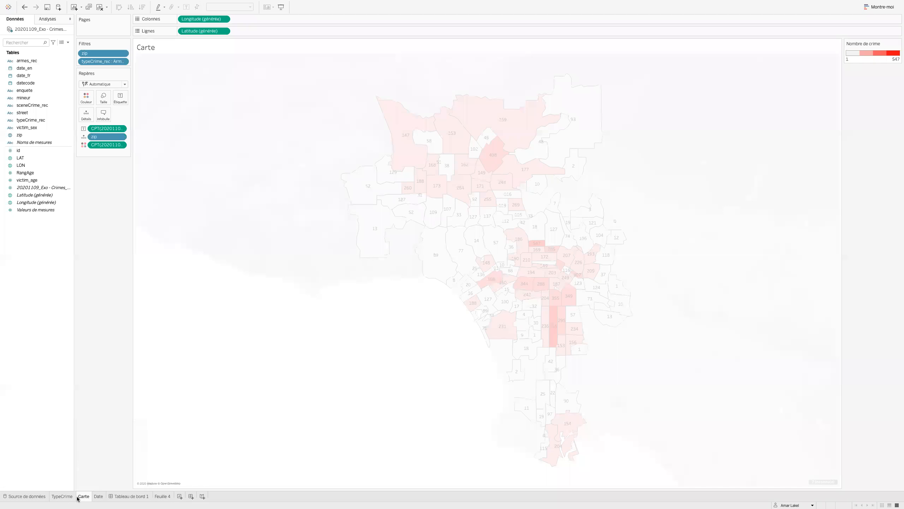
drag(95, 60, 92, 200)
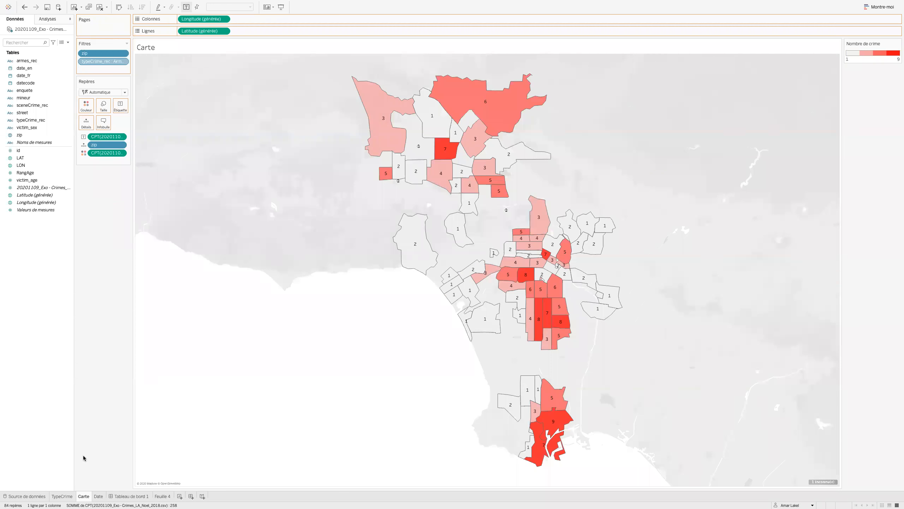
click(125, 496)
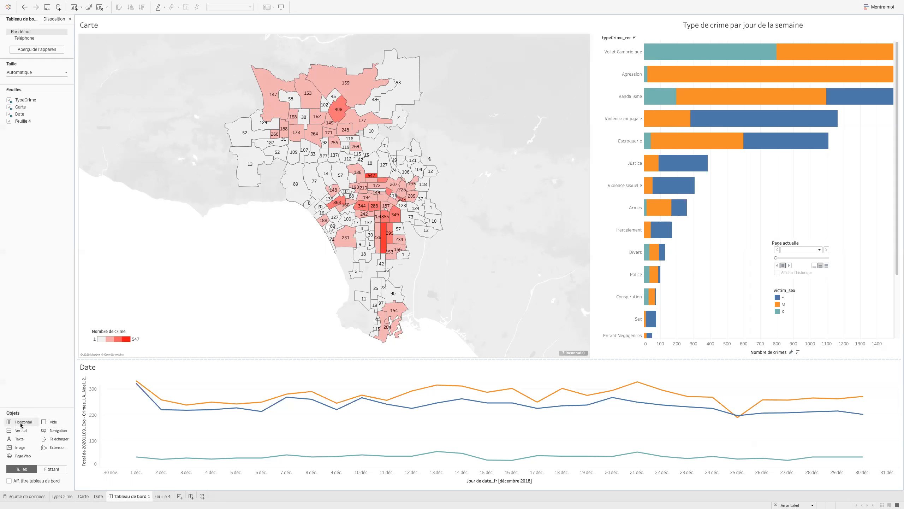
Add a text object reading "Bonjour Tout le monde" above the map and shrink it to a narrow band.
drag(21, 439, 533, 71)
drag(541, 27, 541, 28)
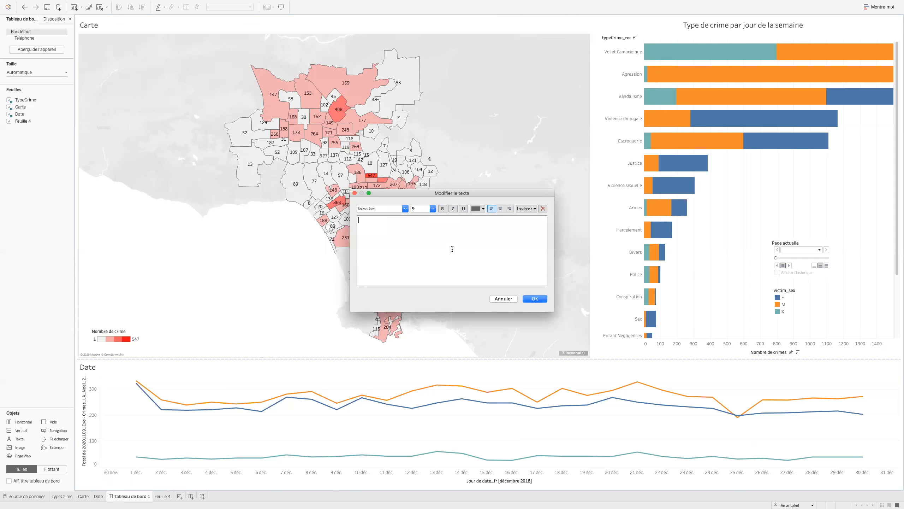
text(Bonjour Tout le monde)
click(536, 298)
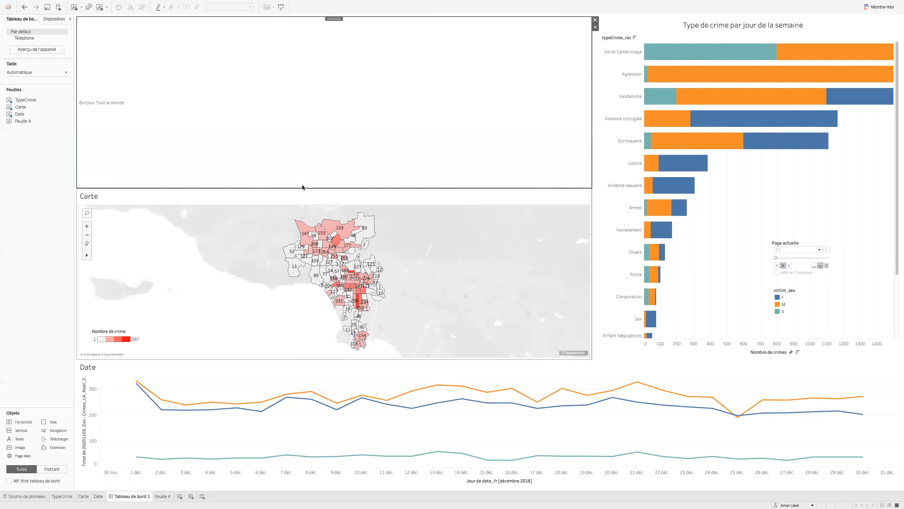
drag(301, 187, 296, 73)
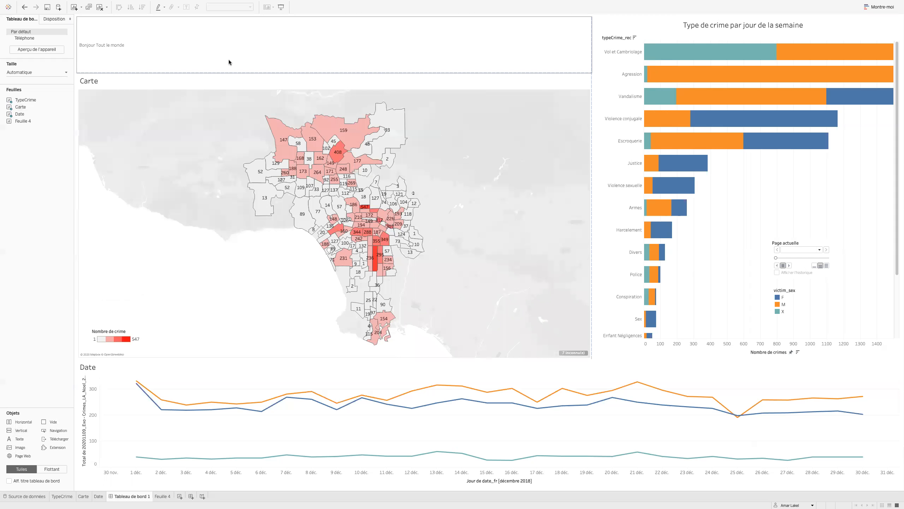
click(537, 238)
click(694, 216)
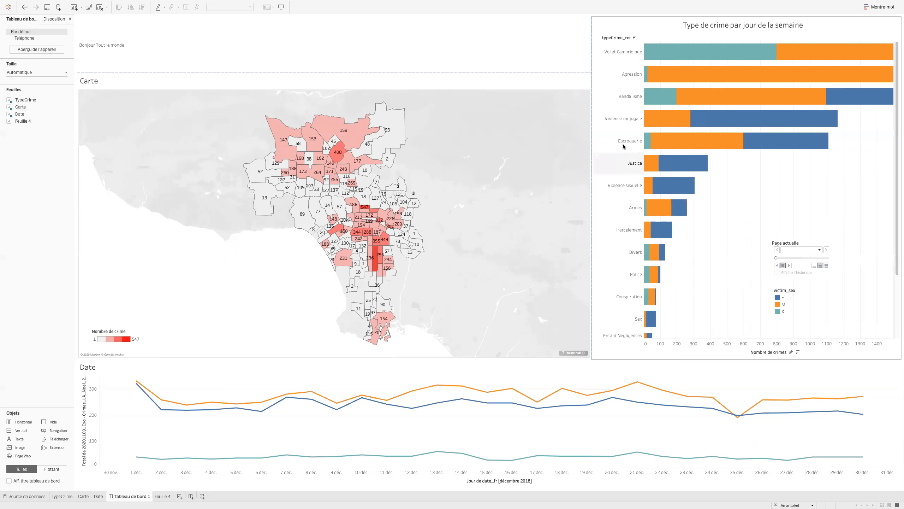
click(409, 435)
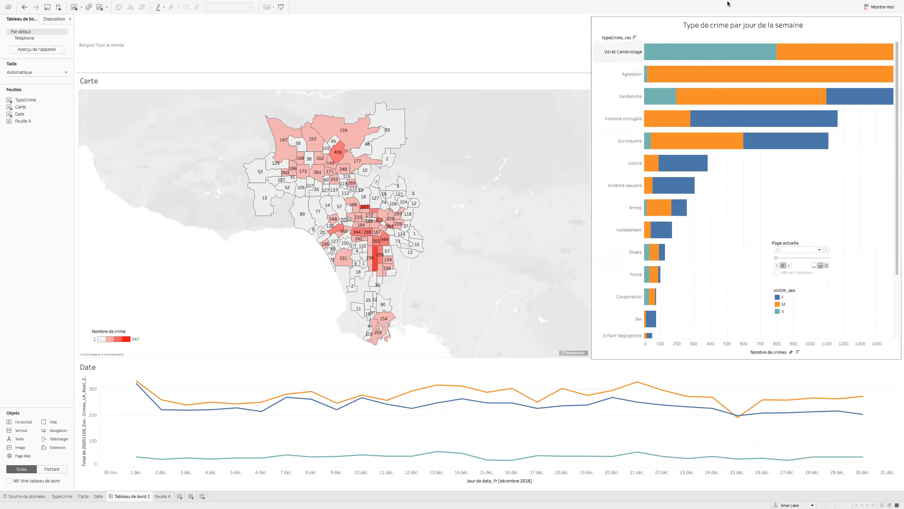
Enable the weekday bar chart, the Carte map and the Date line chart as filters for the dashboard.
click(667, 25)
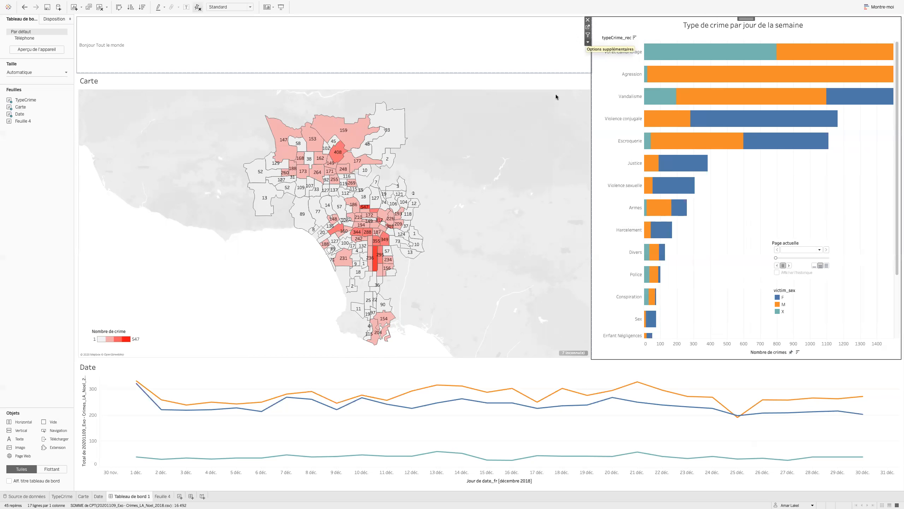
click(588, 35)
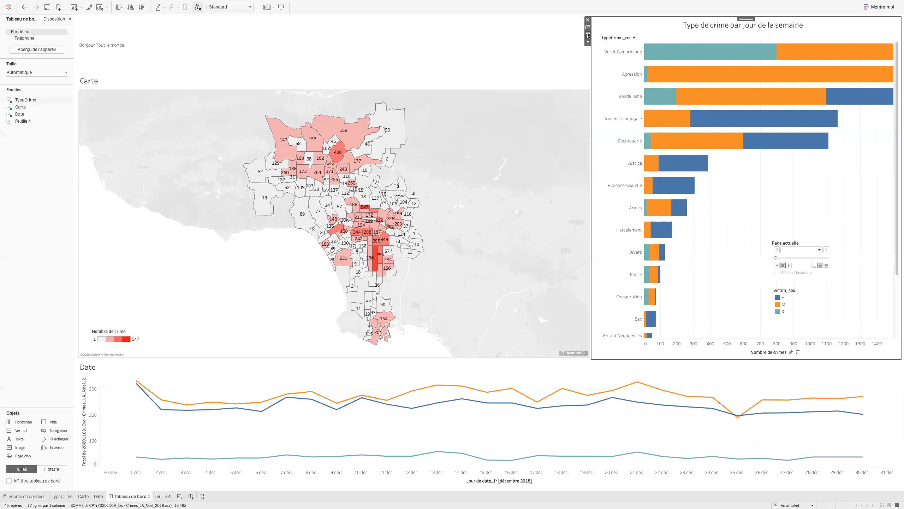
click(483, 137)
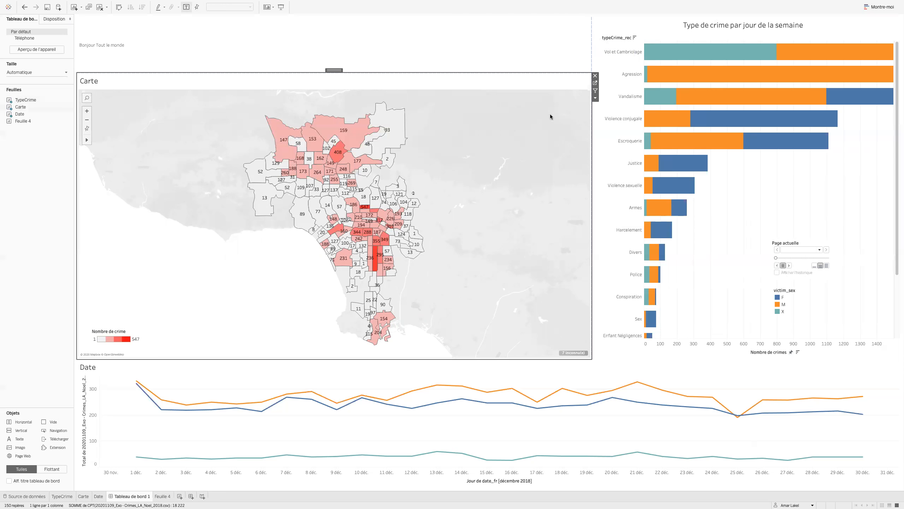
click(594, 92)
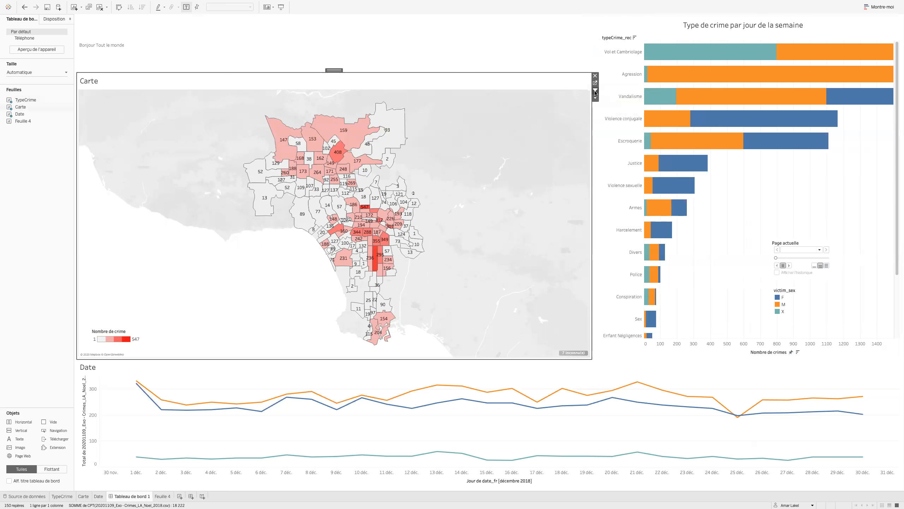
click(461, 375)
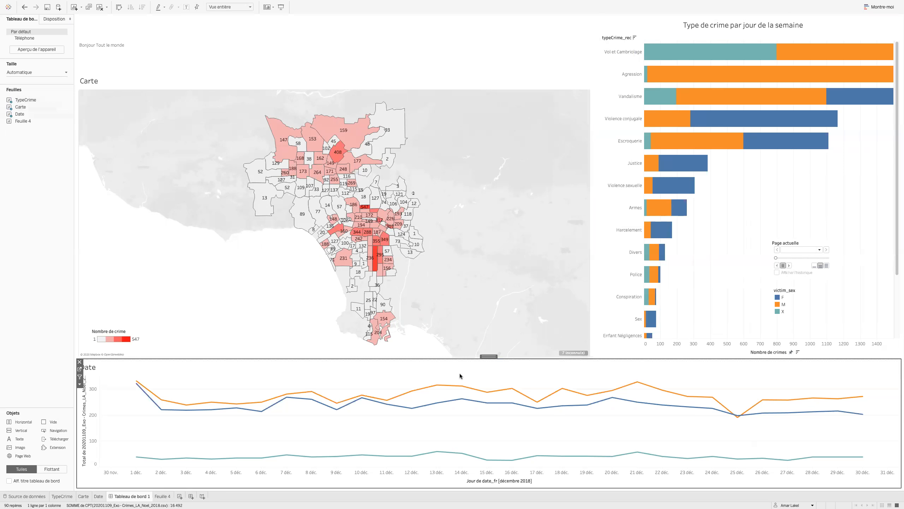
click(80, 377)
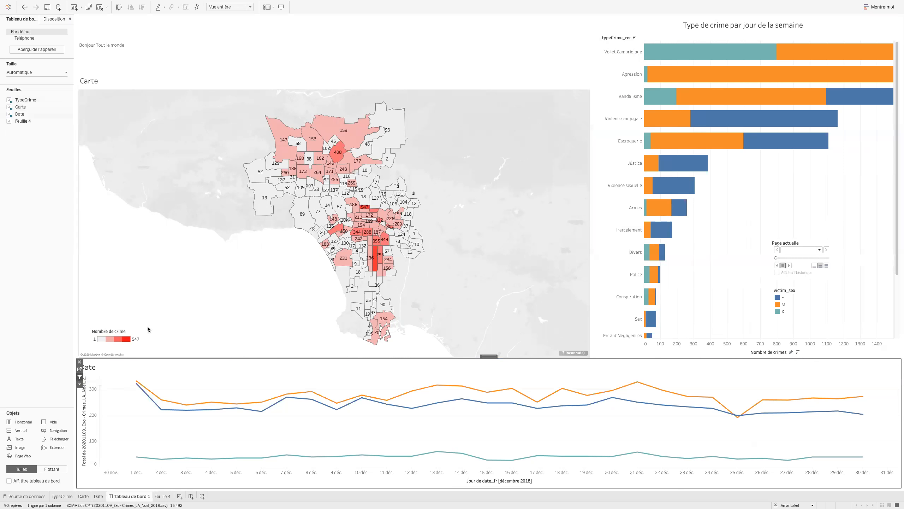
Filter the dashboard by Vandalisme, Escroquerie and Violence sexuelle in turn from the bar chart to examine the map and line chart.
click(614, 98)
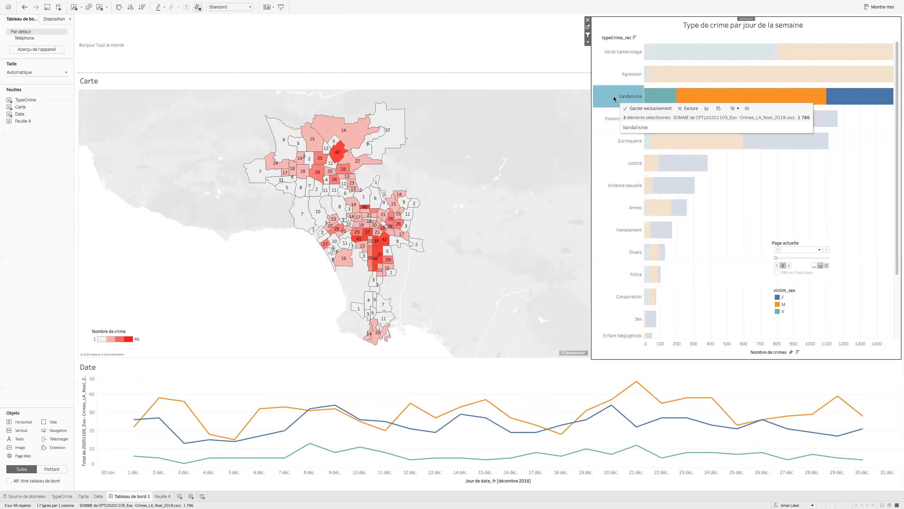
click(619, 145)
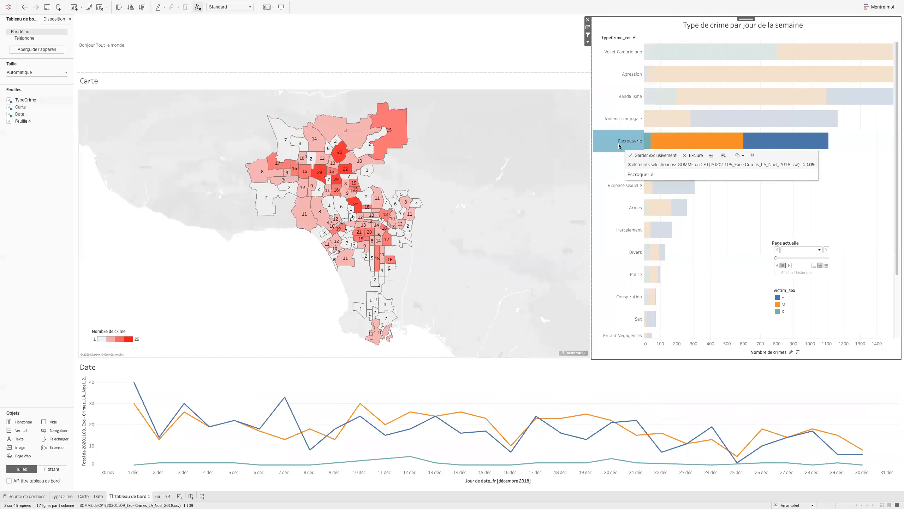
click(617, 185)
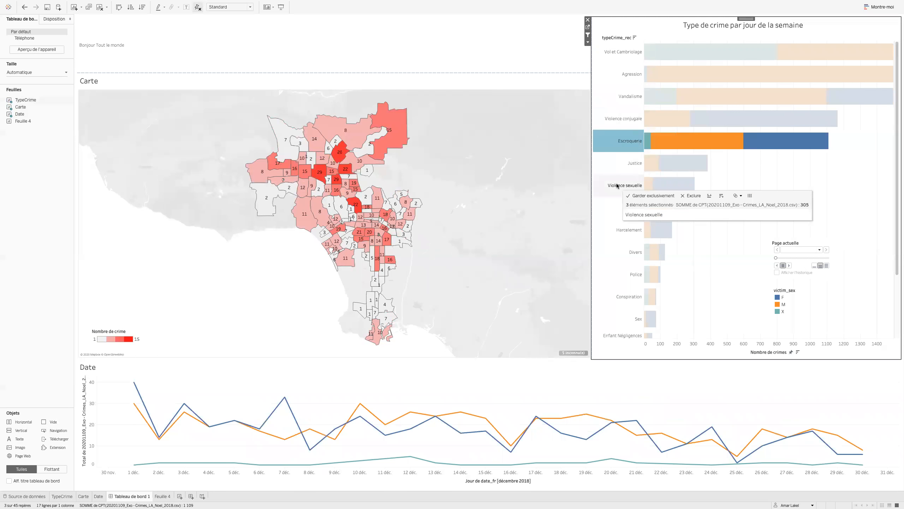
Filter the dashboard by Armes and Police in turn from the bar chart, and clear the selection.
click(615, 209)
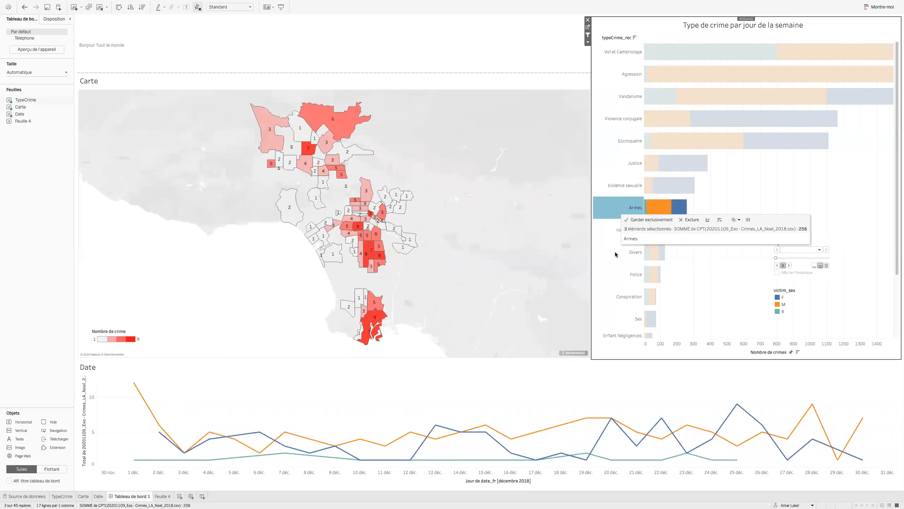
click(620, 274)
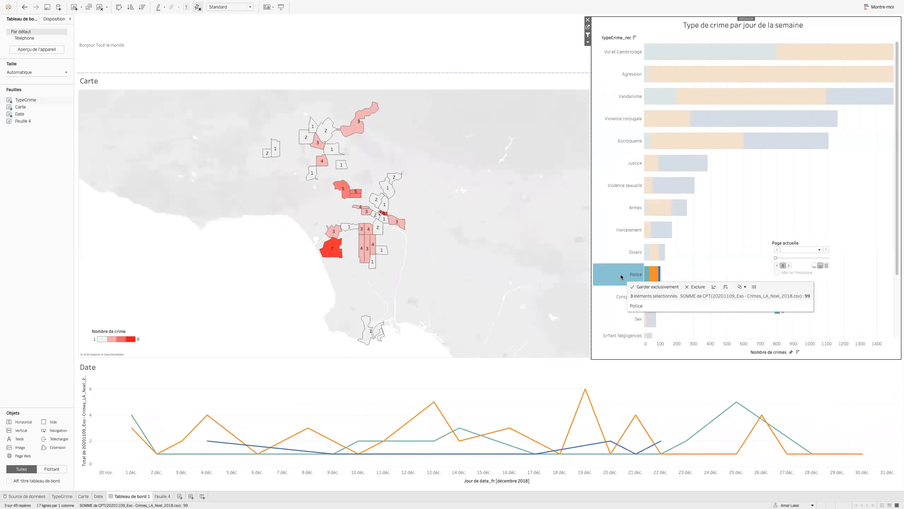
click(620, 274)
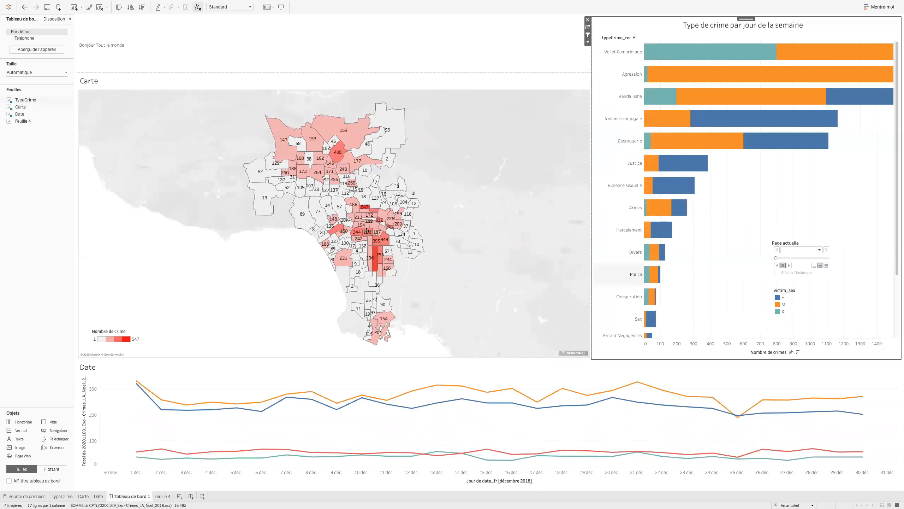
Filter the dashboard by zip codes 90018, 90028 and 90044 in turn from the map, and clear the selection.
click(366, 230)
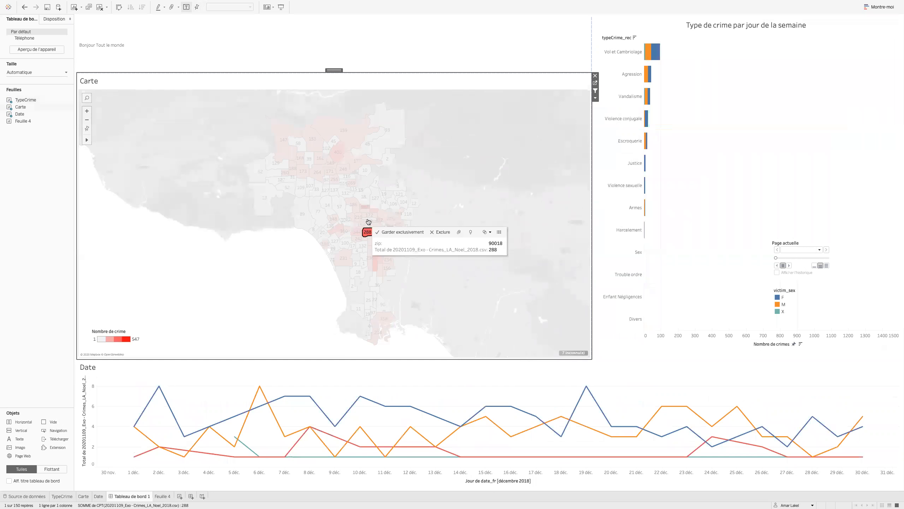
click(366, 207)
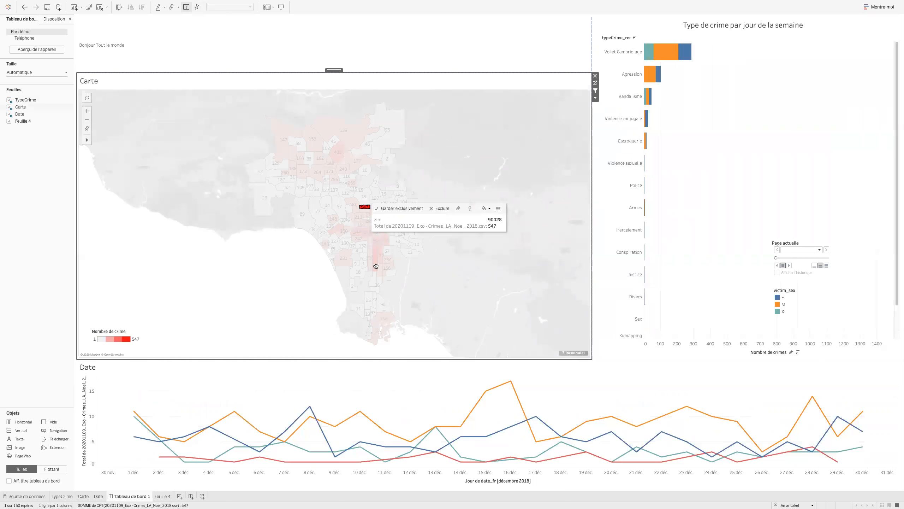
click(376, 265)
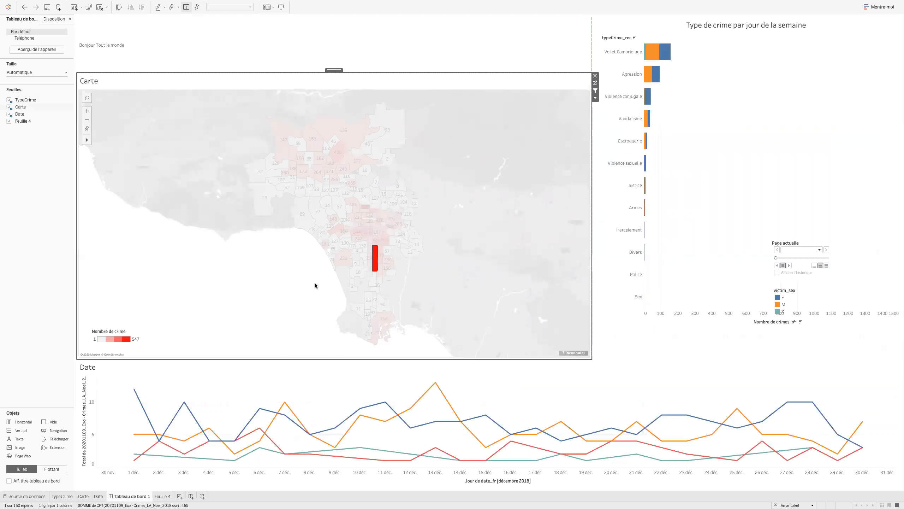
double_click(430, 285)
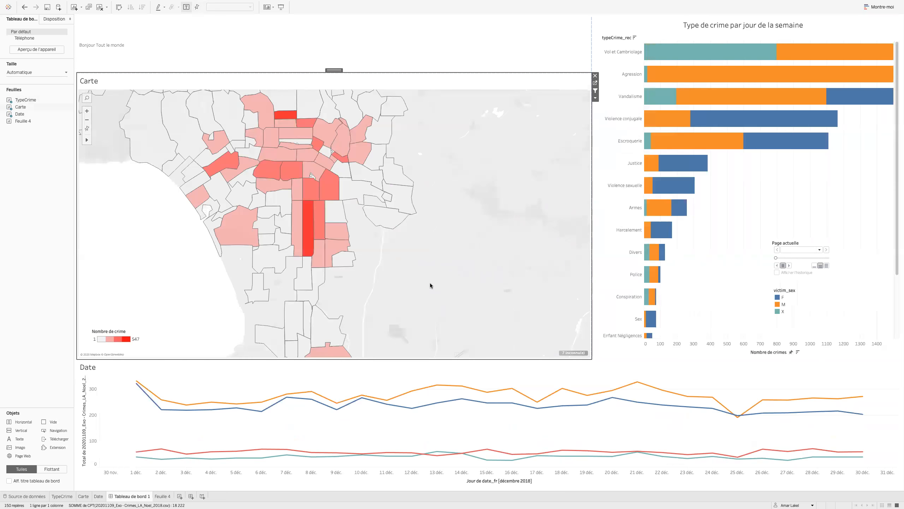
Filter the bar and line charts by zip code 90044 and a zone north-west of it on the enlarged map, restoring all map zones.
click(308, 217)
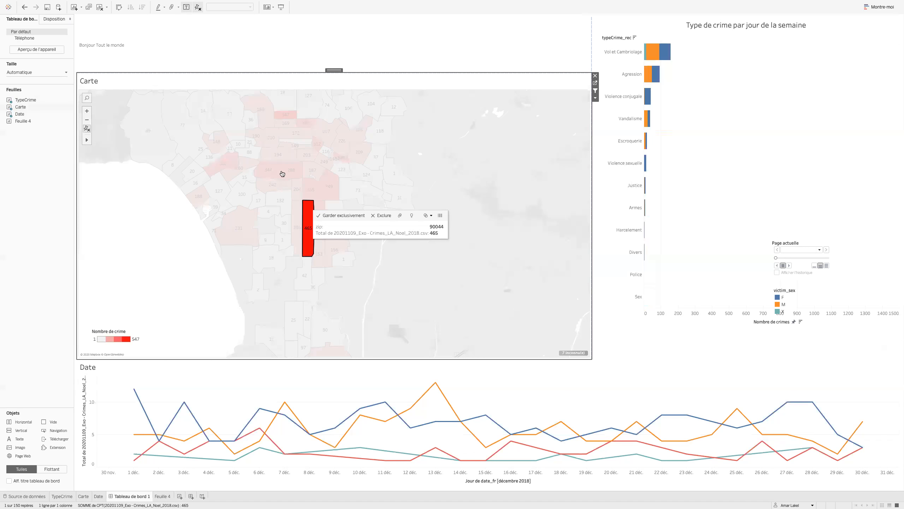
click(299, 171)
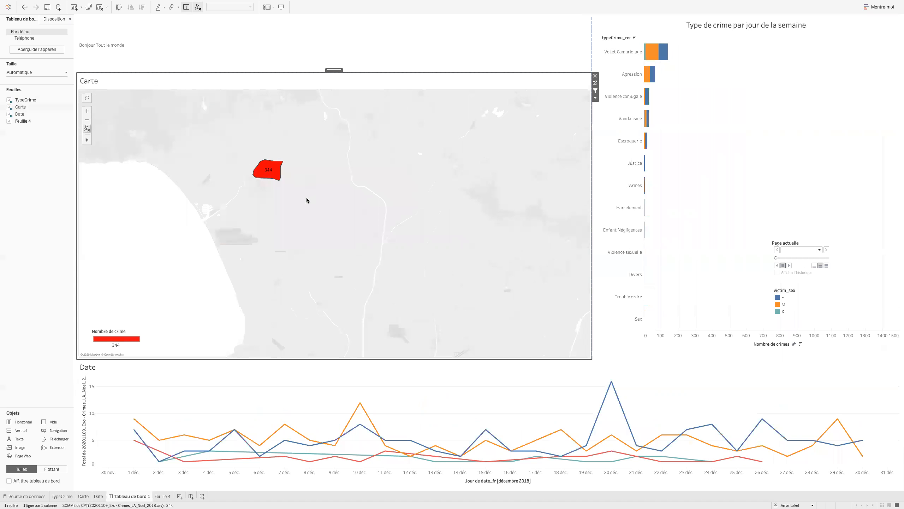
click(165, 256)
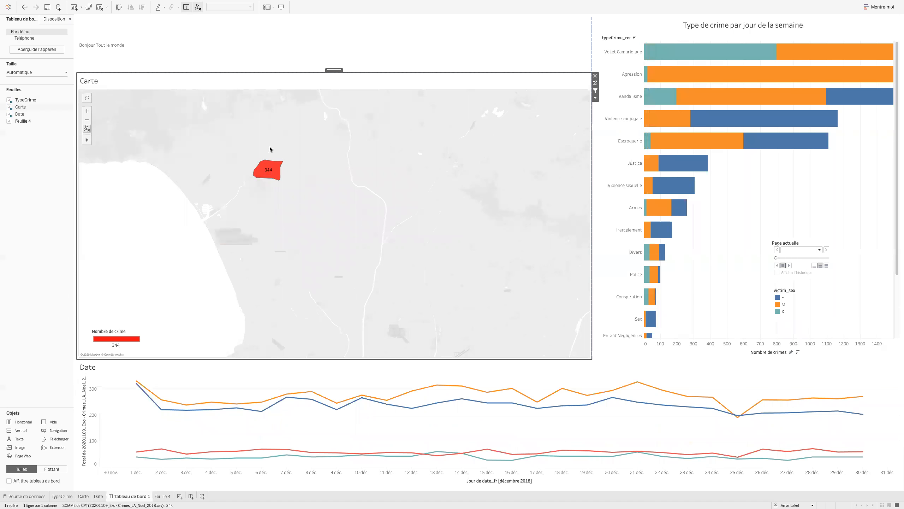
click(151, 247)
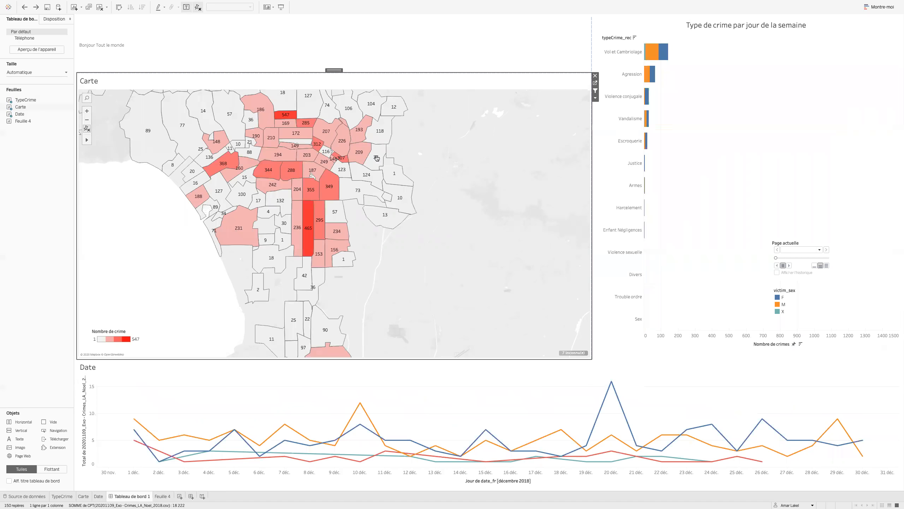
Filter the dashboard by zip codes 90047 and 90043 in turn on the map, and clear the selection.
click(302, 233)
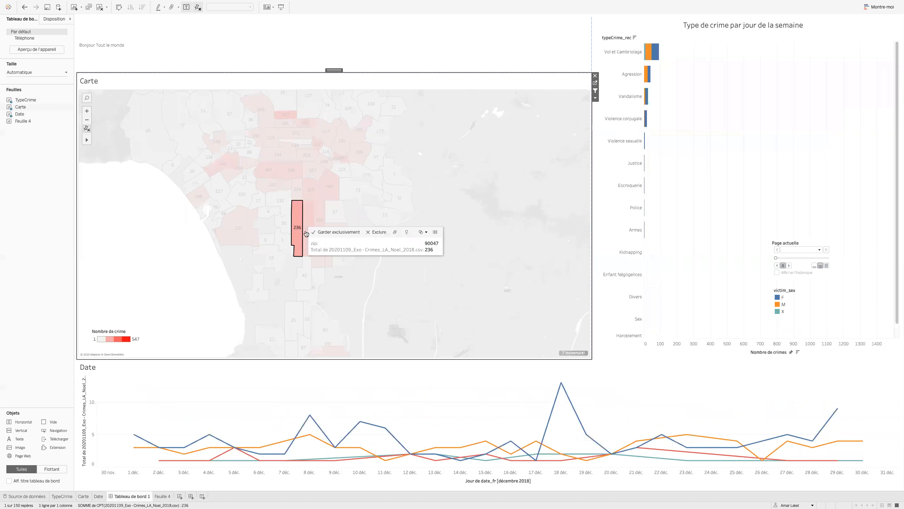
click(314, 231)
key(ctrl+z)
mouse_move(283, 209)
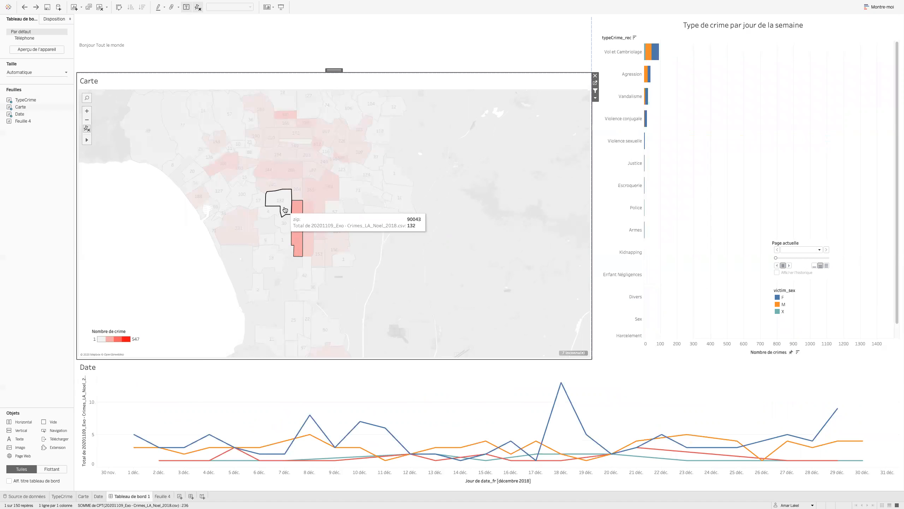
click(347, 218)
mouse_move(236, 230)
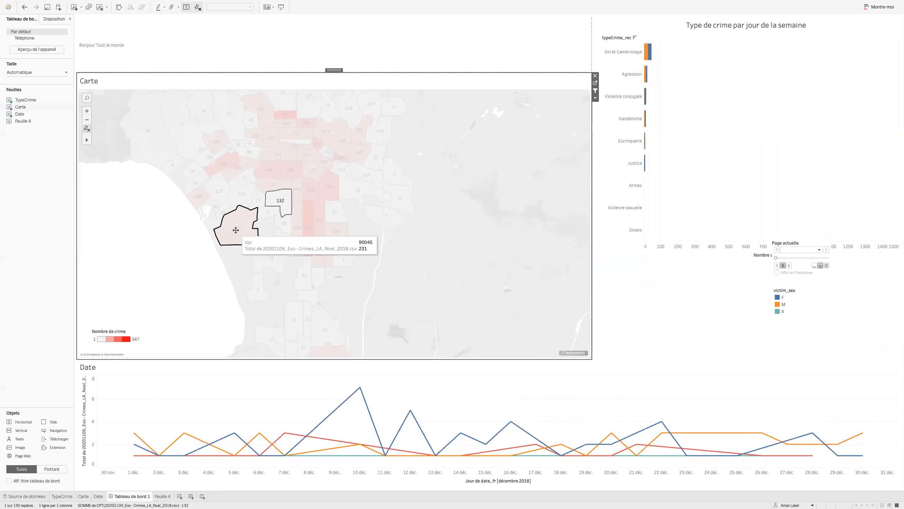
click(150, 250)
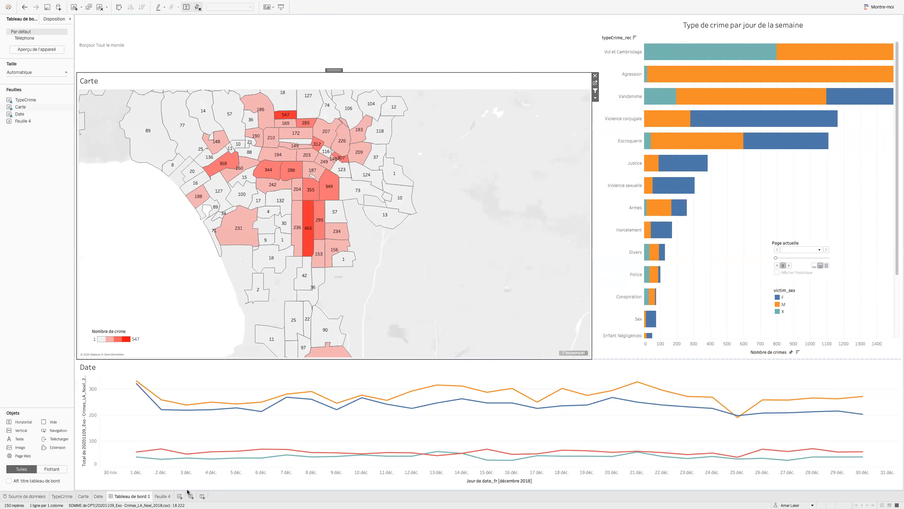
Create a new story and set its size to Automatique.
click(202, 497)
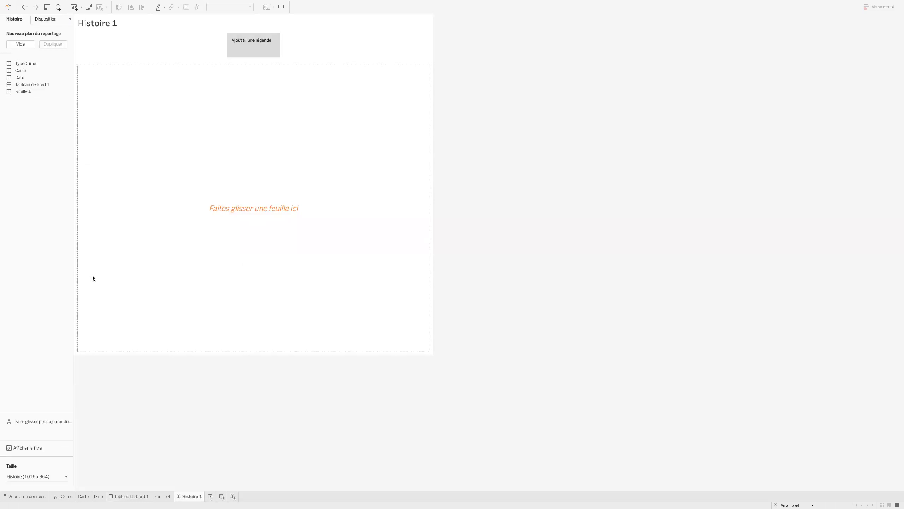
click(30, 475)
click(29, 432)
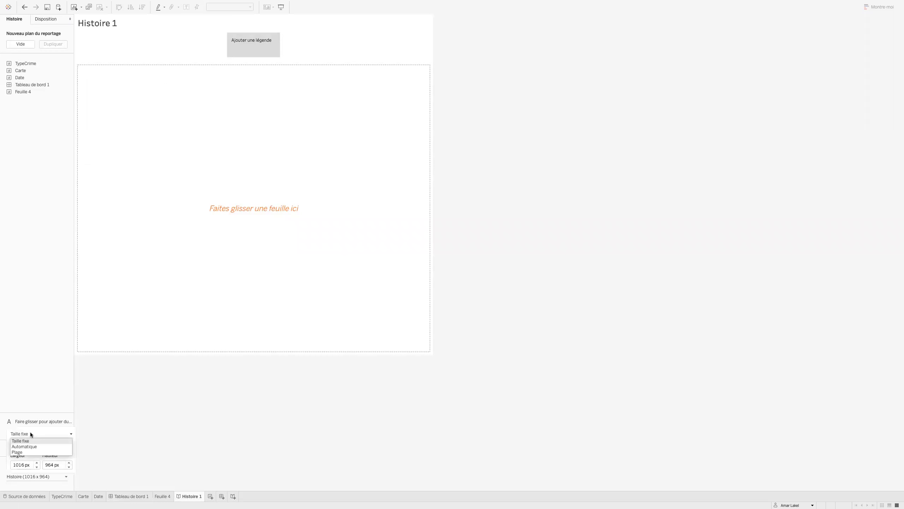
click(28, 445)
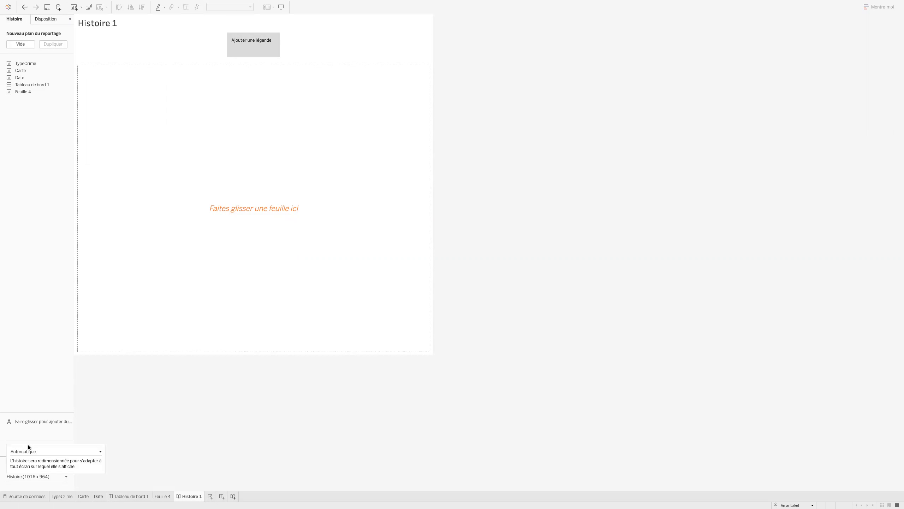
click(35, 308)
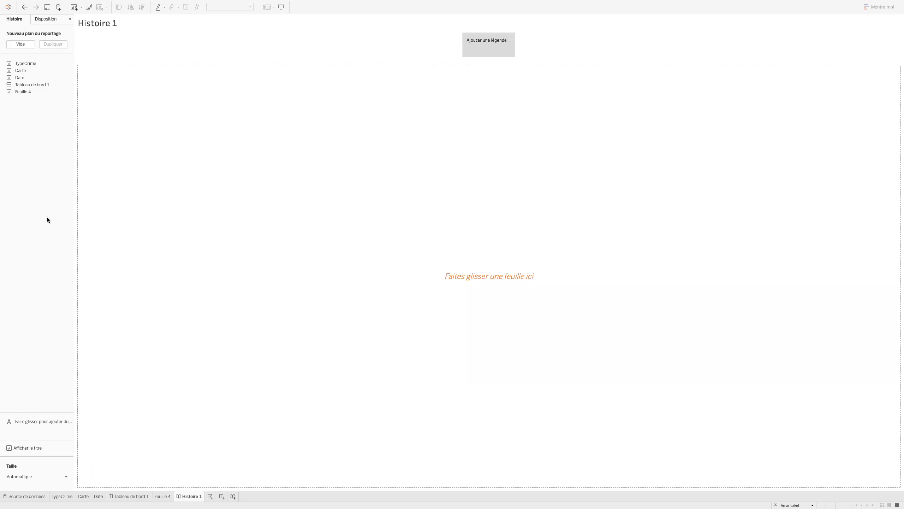
Place the TypeCrime sheet in the empty area of the story as its first story point.
mouse_move(25, 66)
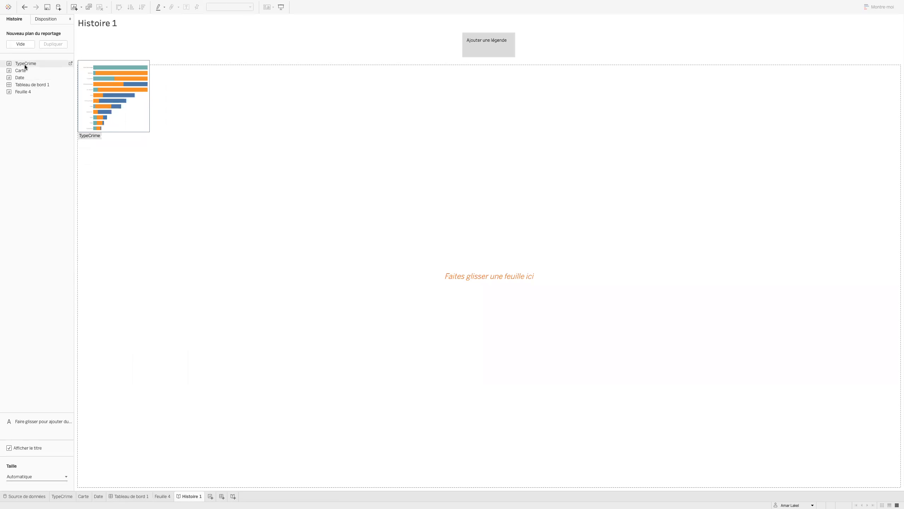
drag(24, 64, 459, 185)
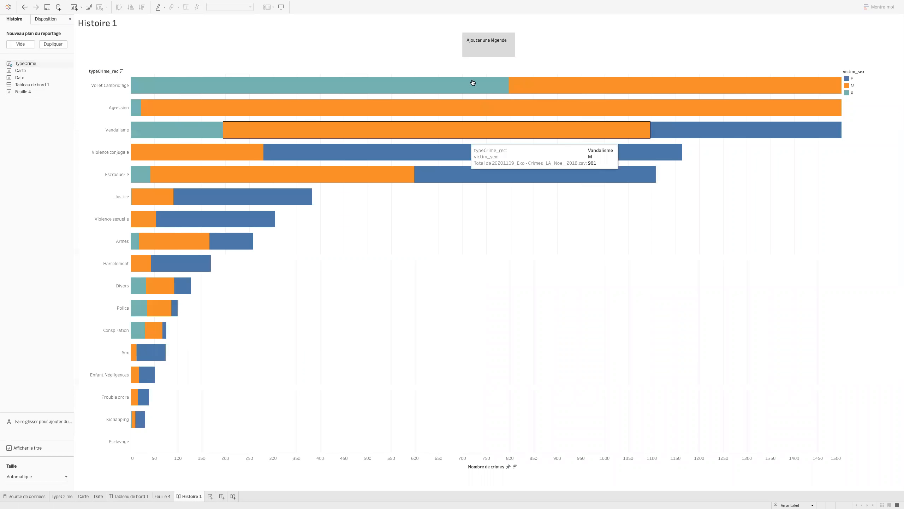
mouse_move(475, 48)
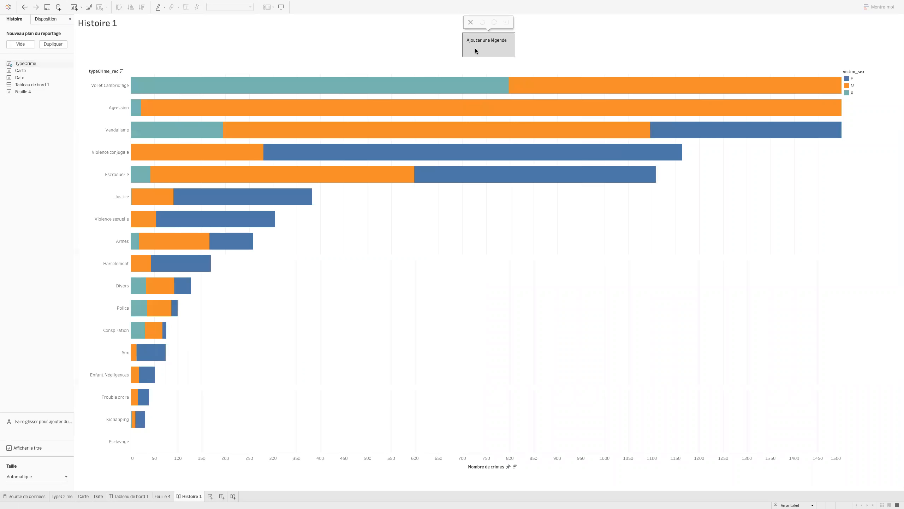
Replace the story's title with "Type de crime" in bold, centred text, removing the sheet name placeholder.
double_click(89, 26)
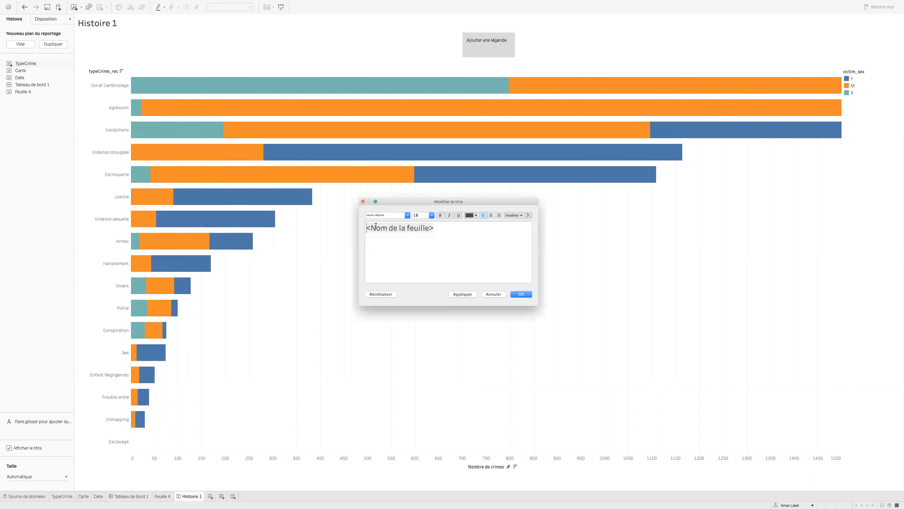
text(Type de cri)
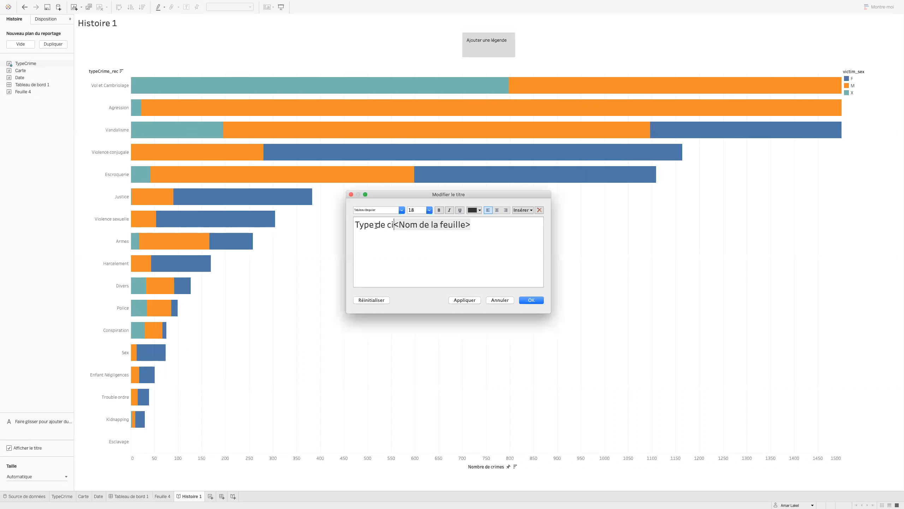
text(me)
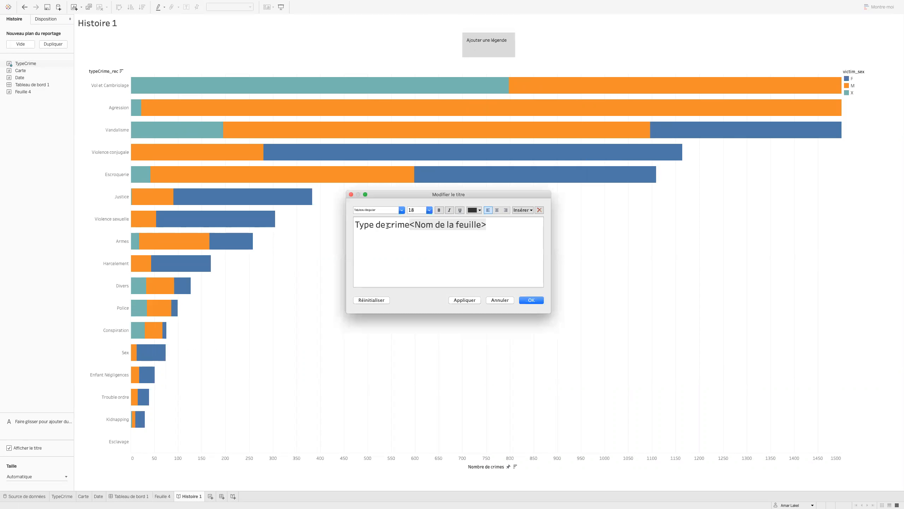
click(497, 210)
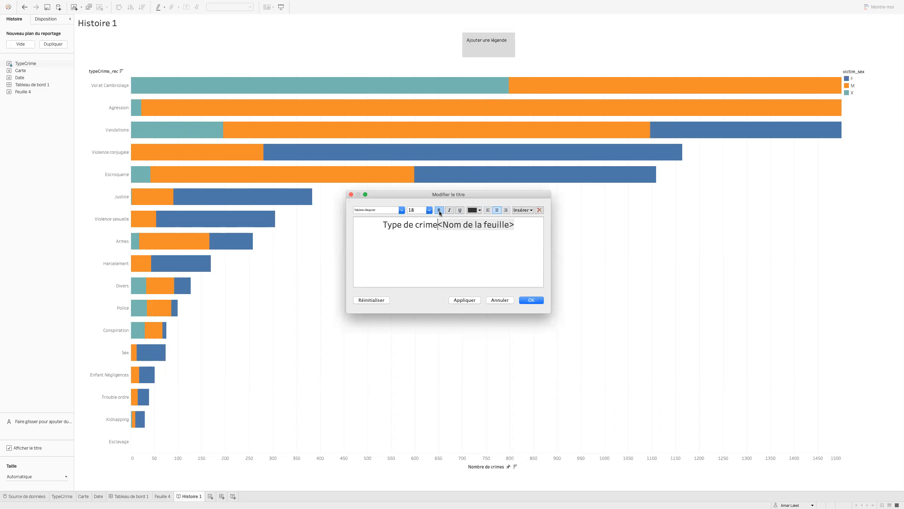
drag(437, 225, 374, 227)
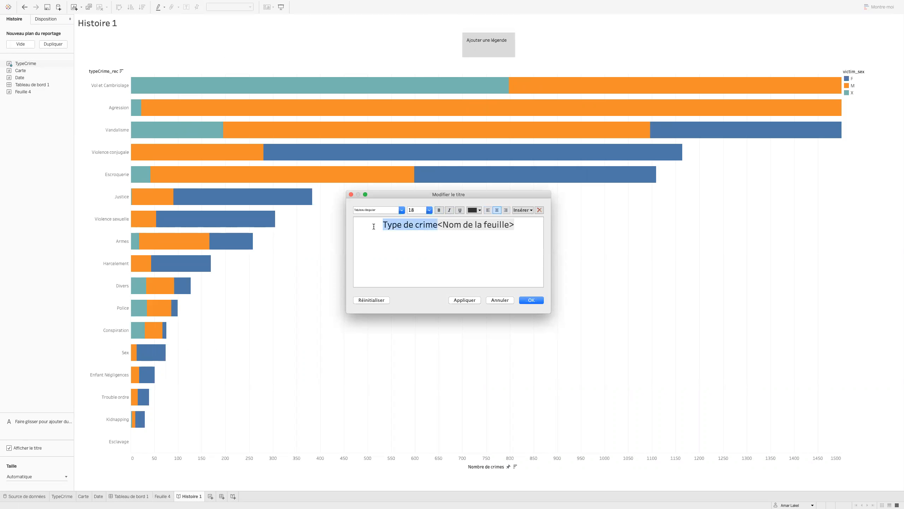
click(440, 210)
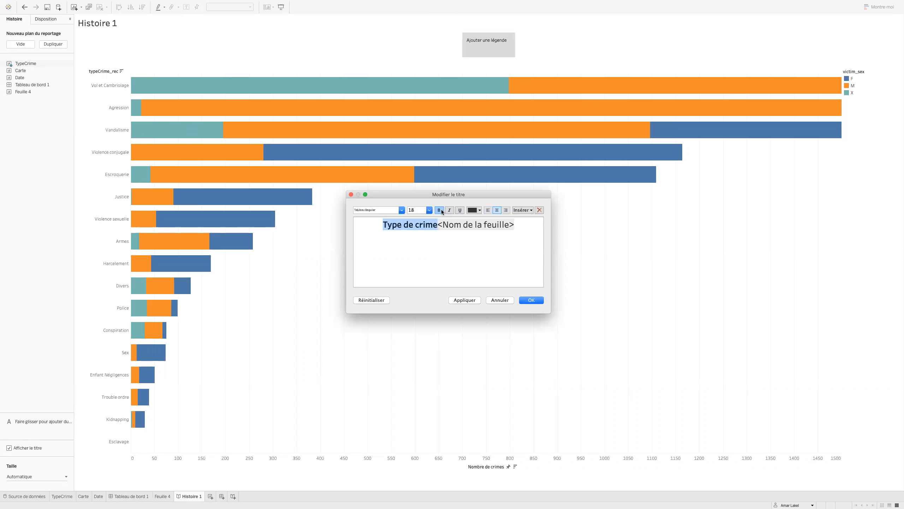
click(522, 225)
key(BackSpace)
key(BackSpace)
key(BackSpace)
key(BackSpace)
key(BackSpace)
key(BackSpace)
key(BackSpace)
key(BackSpace)
key(BackSpace)
key(BackSpace)
key(BackSpace)
key(BackSpace)
key(BackSpace)
key(BackSpace)
key(BackSpace)
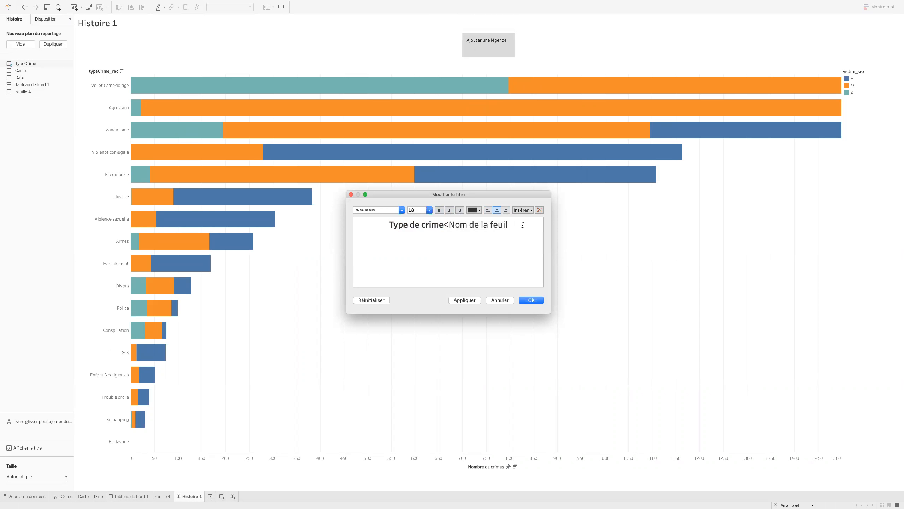
key(BackSpace)
key(BackSpace)
key(BackSpace)
key(BackSpace)
key(BackSpace)
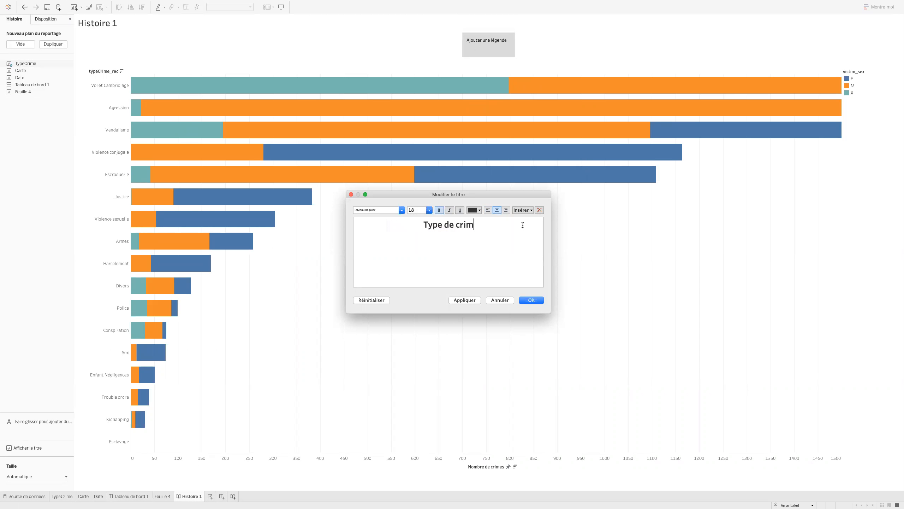
text(e)
click(533, 300)
Fill the story point's caption with the two lines "Ajouter du textensskqq" and "jkncsn".
click(470, 41)
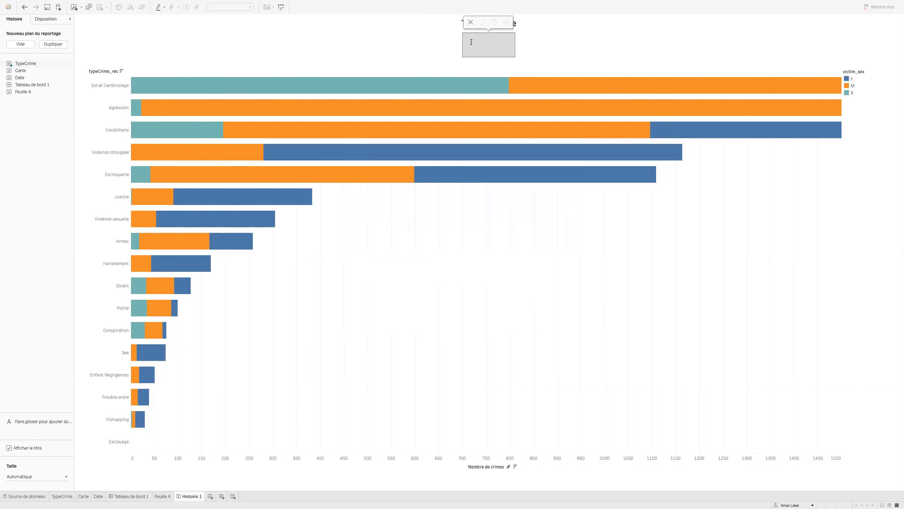
text(Ajouter du textensskqq)
key(Return)
text(jkncsn)
Enlarge the story point's caption box, making it several times wider and about twice as tall.
click(516, 51)
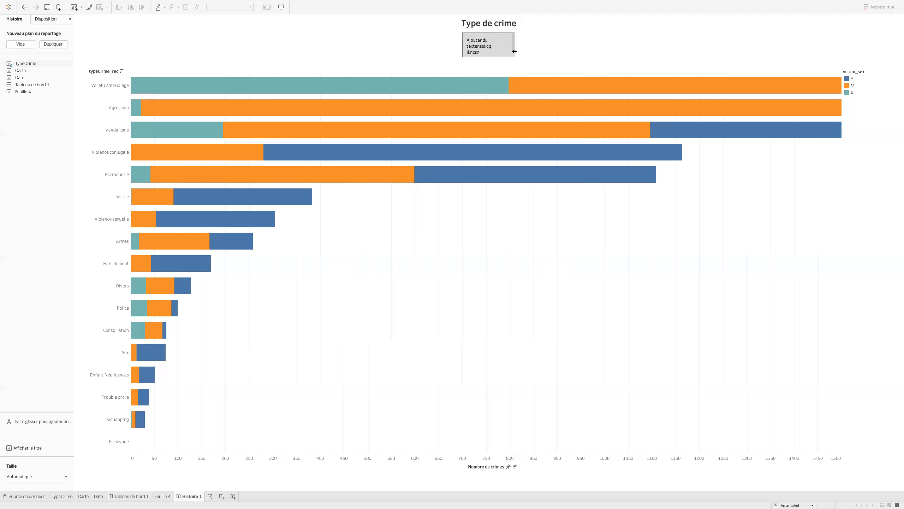
drag(514, 51, 687, 51)
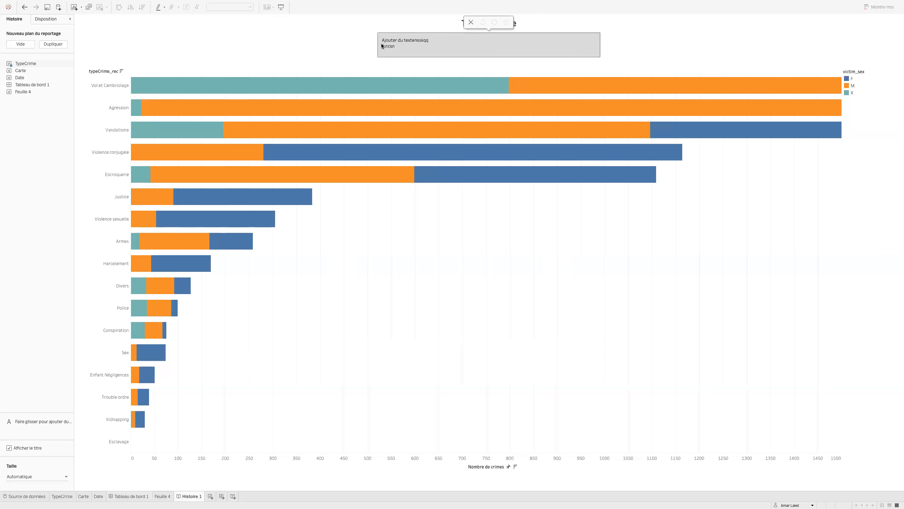
drag(377, 46, 222, 50)
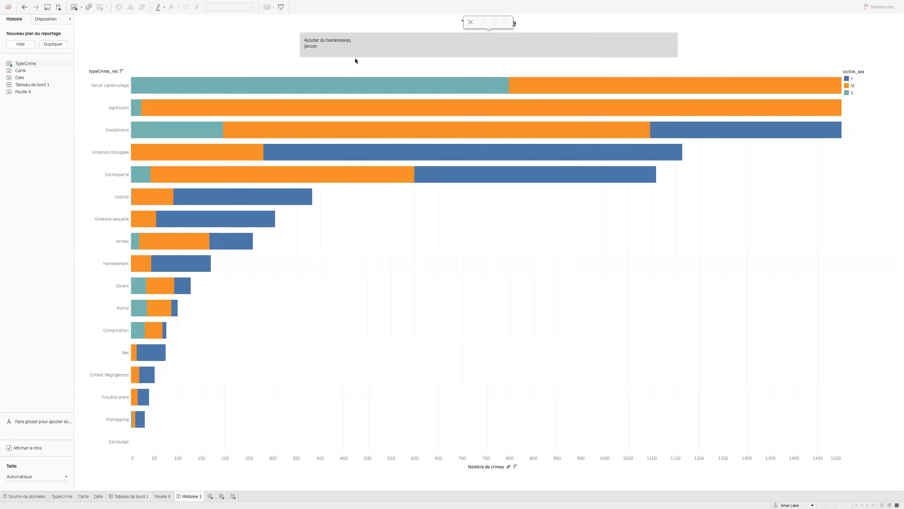
drag(356, 57, 355, 78)
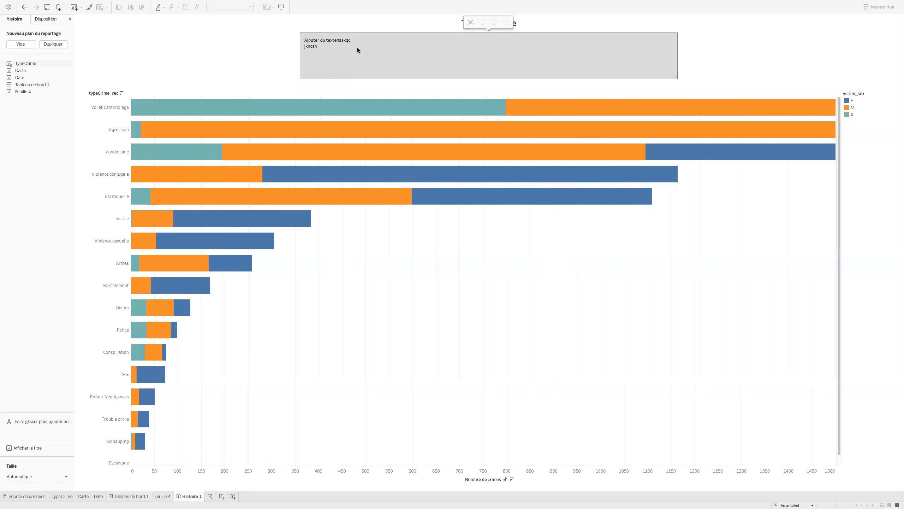
click(459, 59)
key(ctrl+a)
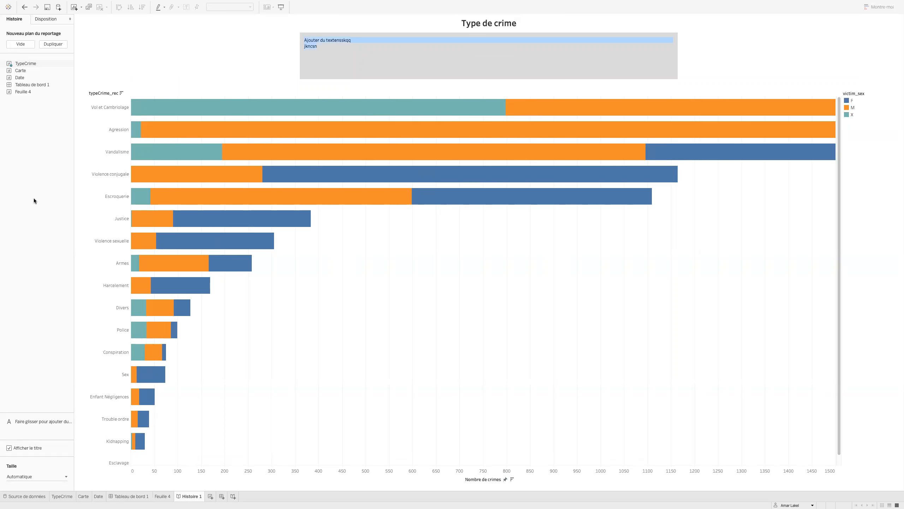
click(196, 70)
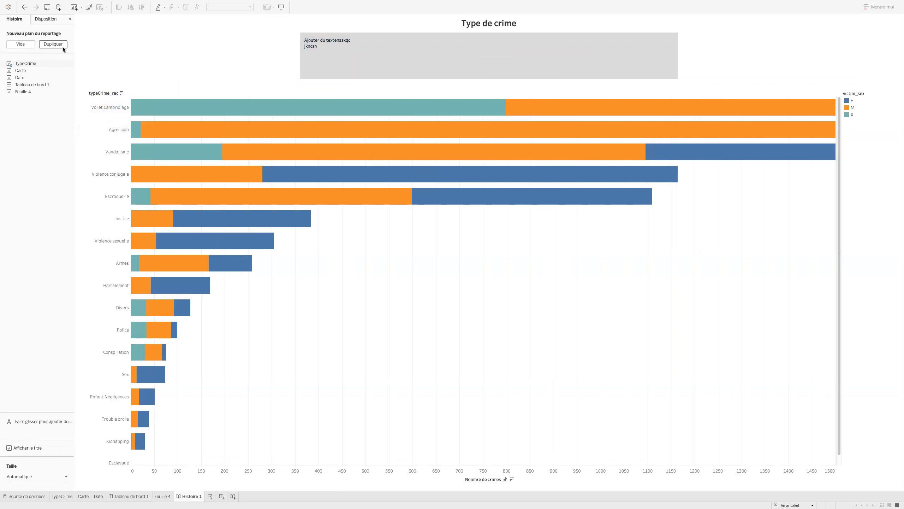
Add a blank second story point and caption it "c,slks,ds,msdmcx x cx".
click(20, 44)
mouse_move(541, 42)
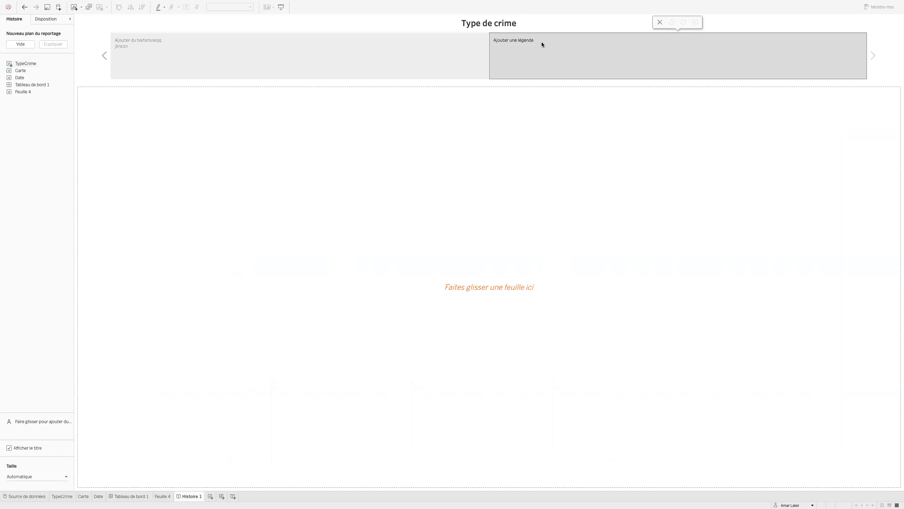
click(533, 42)
text(c,slks,ds,msdmcx x cx)
Place the Carte sheet in the second story point and check it by switching to the first point and back.
drag(32, 84, 343, 221)
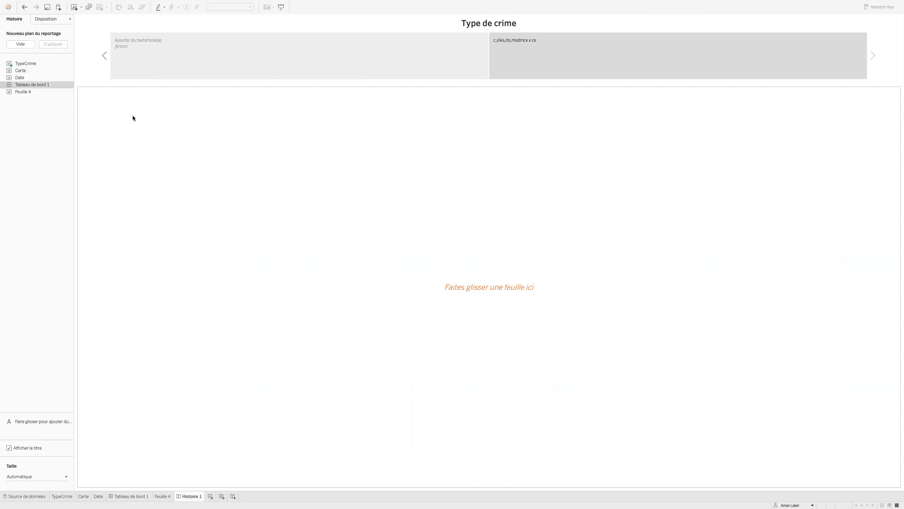
drag(21, 71, 323, 216)
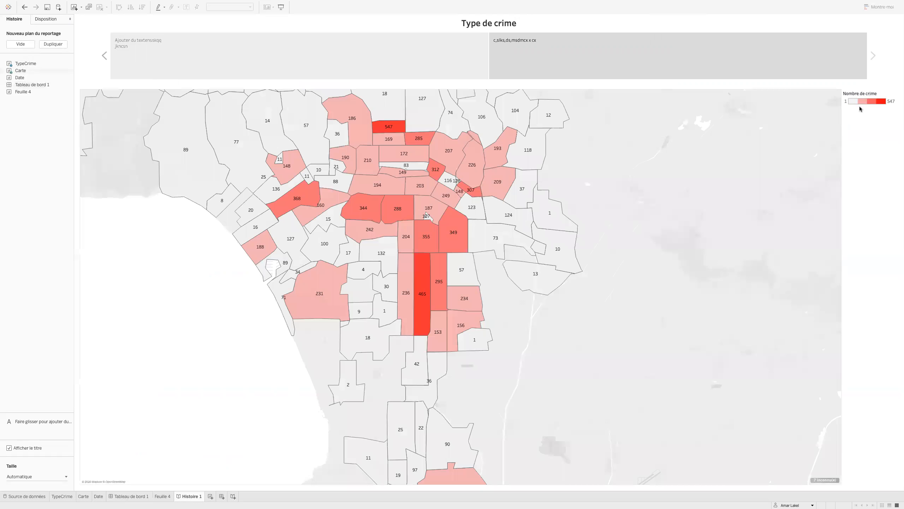
click(647, 331)
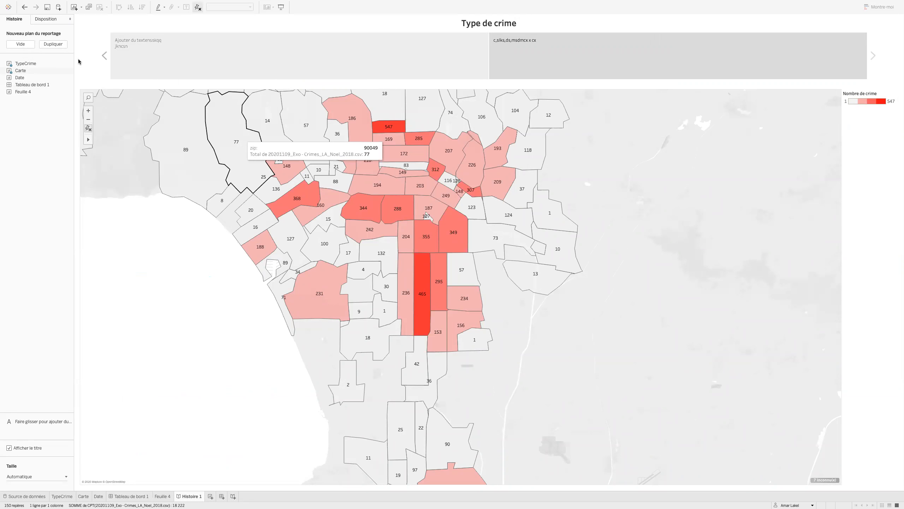
click(105, 56)
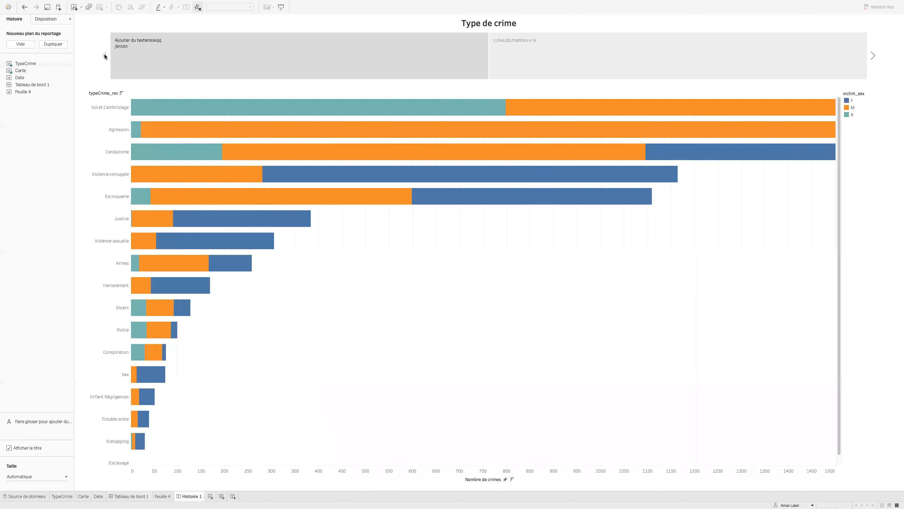
click(875, 55)
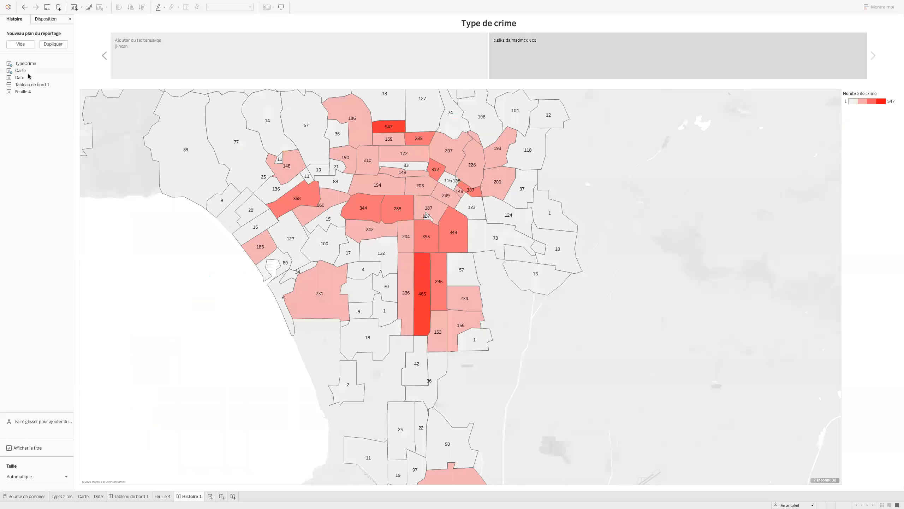
Add a third story point showing the Date sheet, captioned "ddvsdvdcccxcvcv".
click(20, 45)
mouse_move(19, 79)
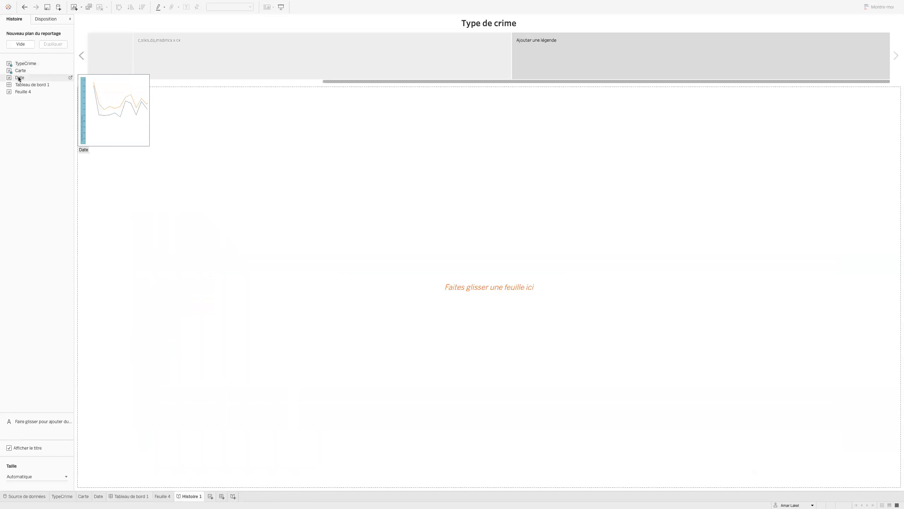
drag(19, 79, 368, 212)
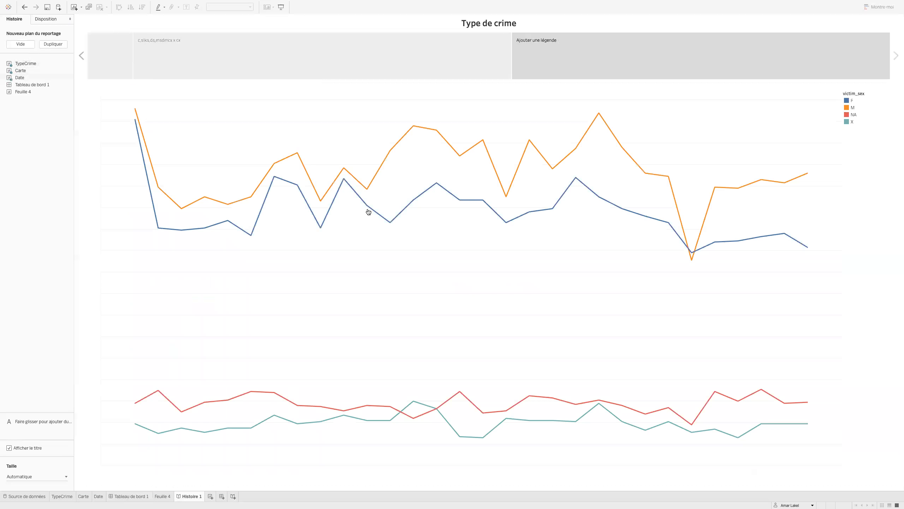
double_click(536, 49)
text(ddvsdvdcc)
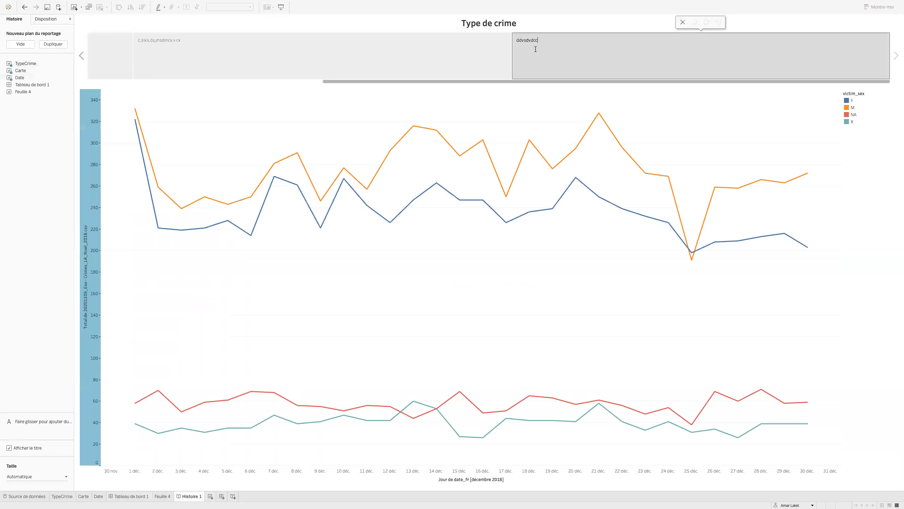
text(cxcvcv)
Add a fourth story point showing the Tableau de bord 1 dashboard, captioned "xvxcvxvvdvdf".
click(82, 56)
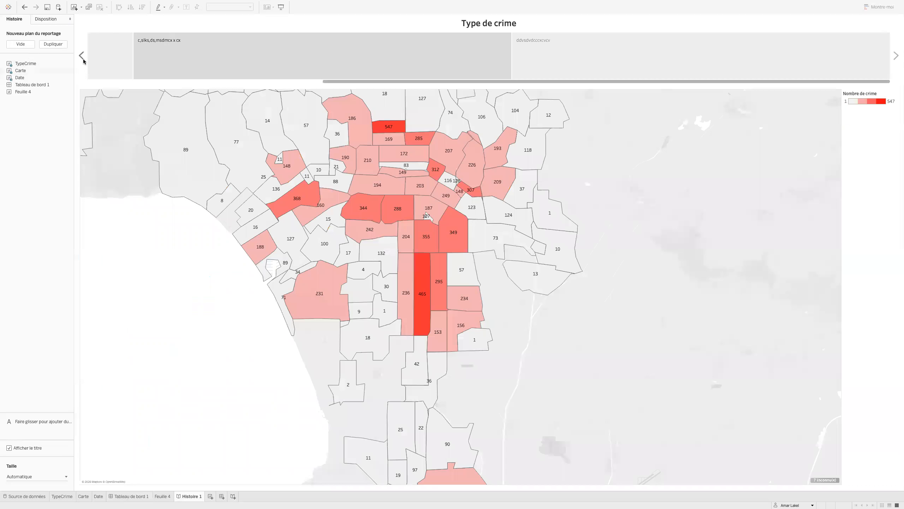
click(83, 59)
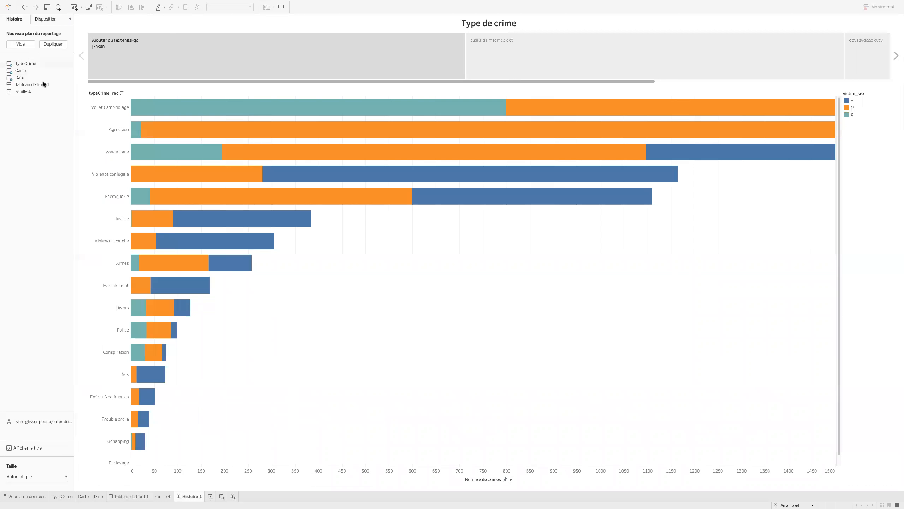
click(20, 43)
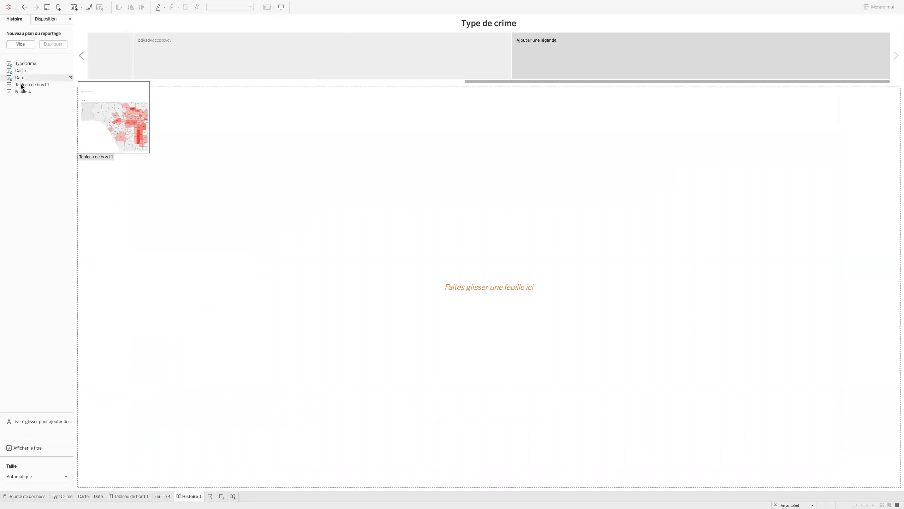
drag(20, 85, 406, 174)
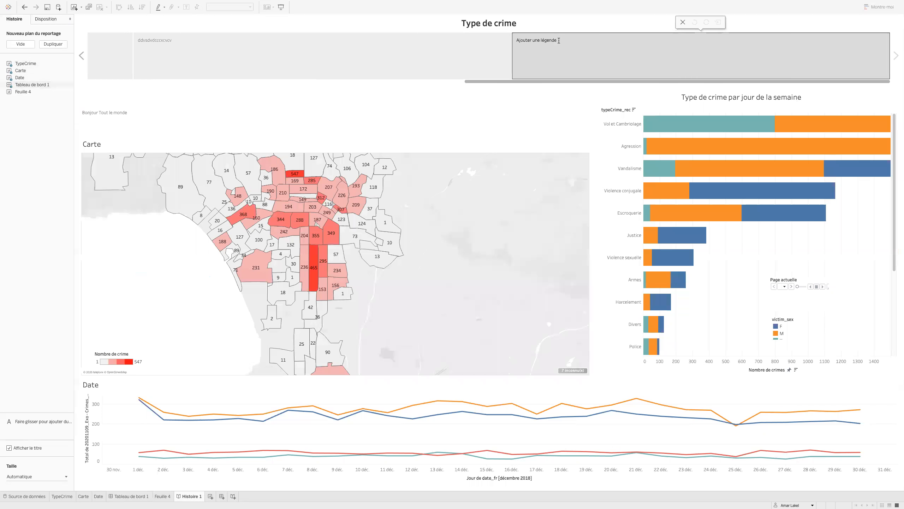
click(559, 40)
text(xvxcvxvvdvdf)
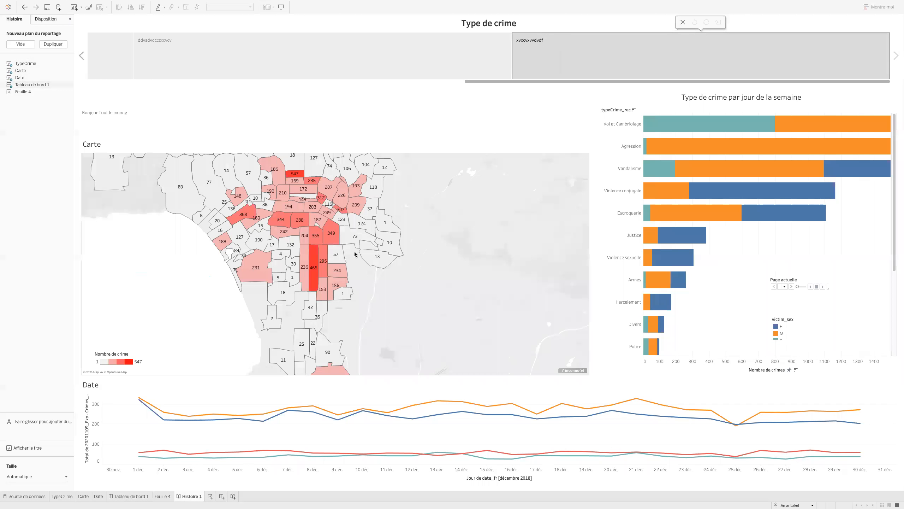
Filter the dashboard story point by map area 90011, and page through the story from its first point to the dashboard.
click(327, 240)
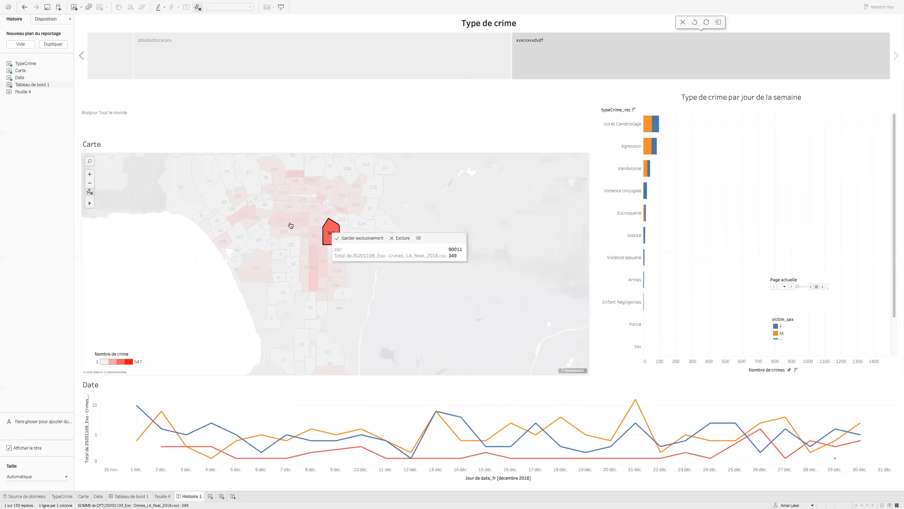
click(77, 55)
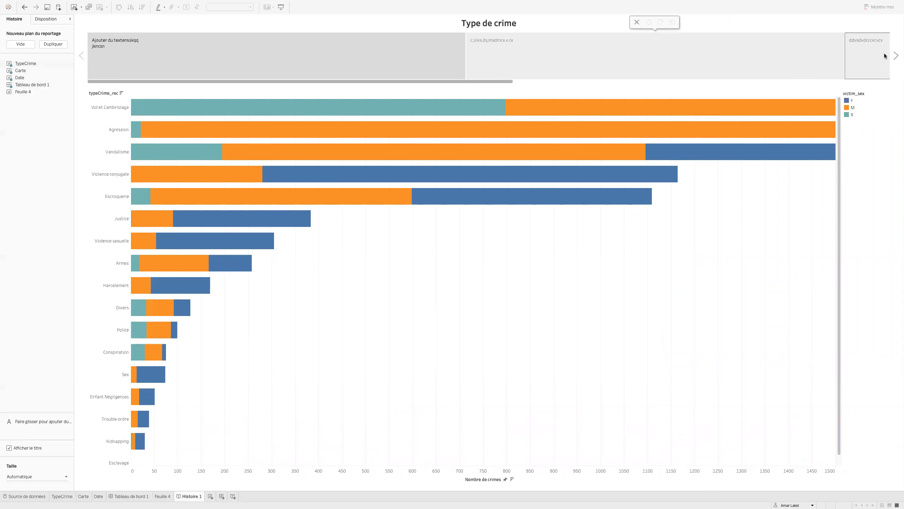
click(895, 56)
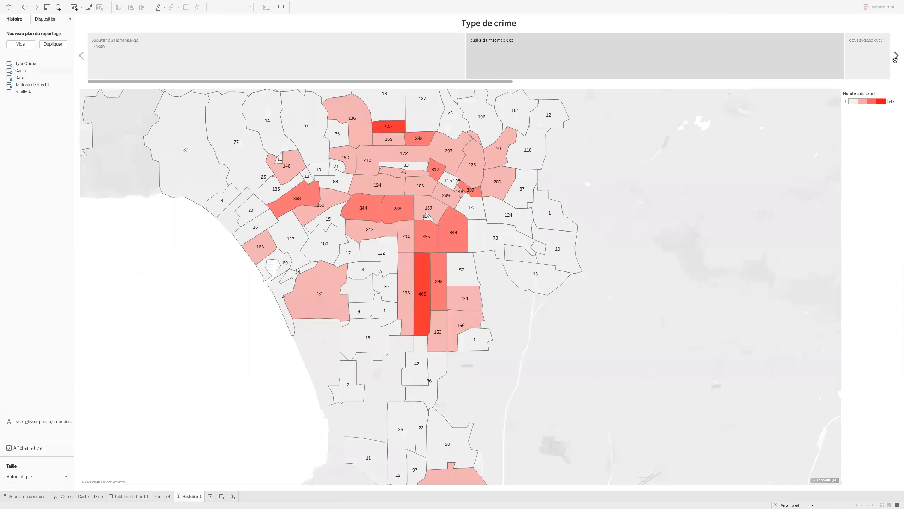
click(895, 56)
click(895, 56)
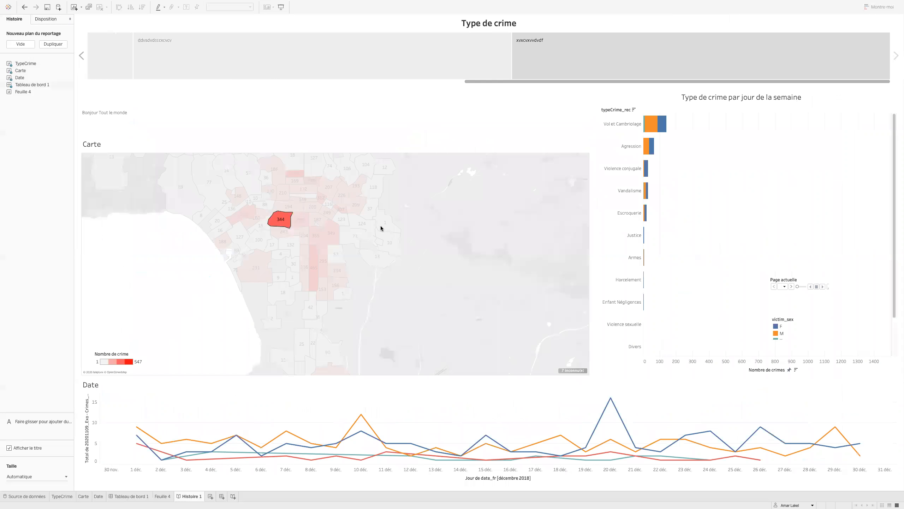
Show the story in presentation mode and go back to its first story point.
click(280, 7)
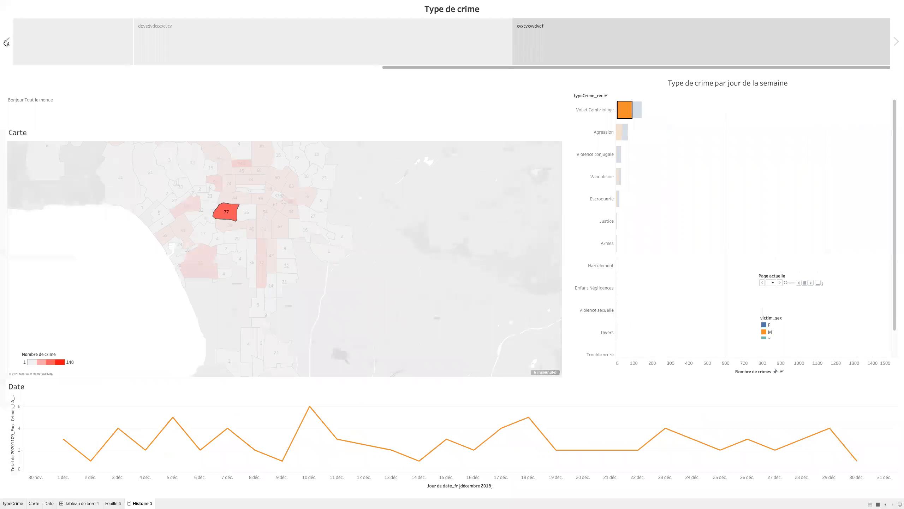
click(6, 42)
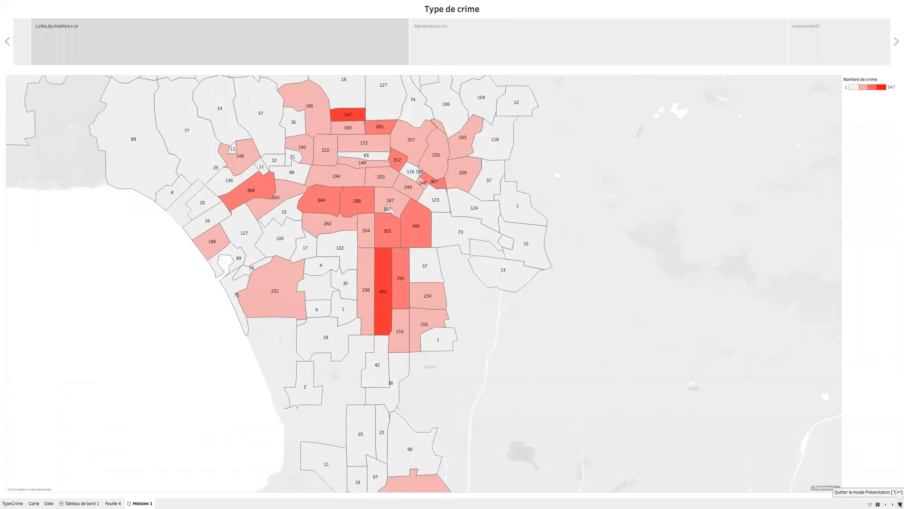
click(6, 42)
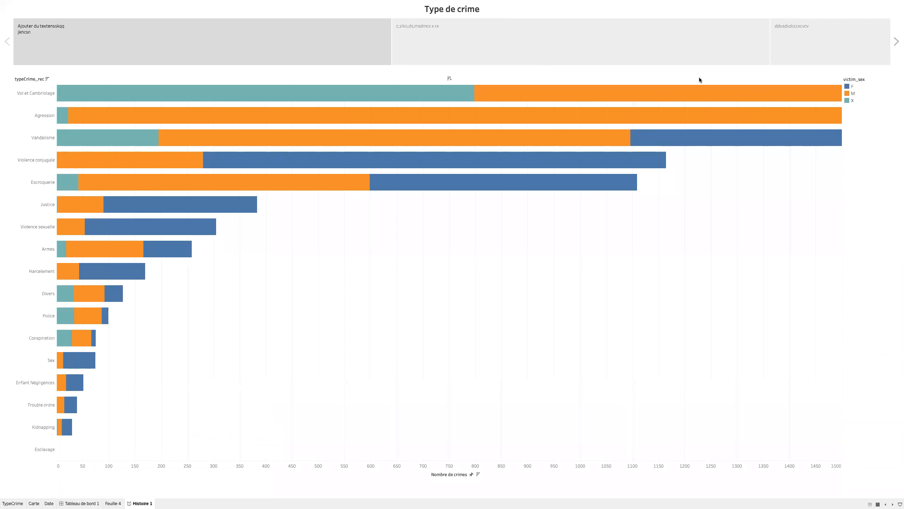
Select the Vol et Cambriolage M, Violence conjugale F and Justice F bars together, and clear the selection.
click(691, 92)
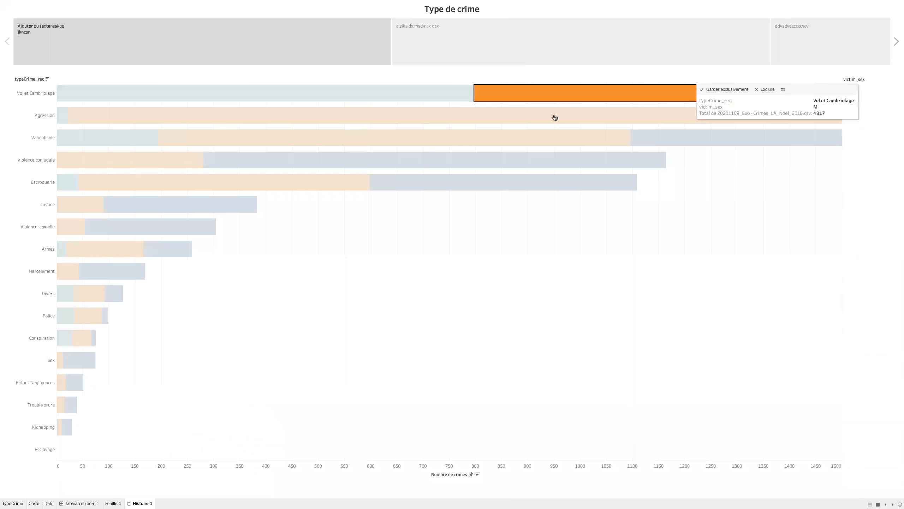
ctrl+click(483, 157)
ctrl+click(145, 203)
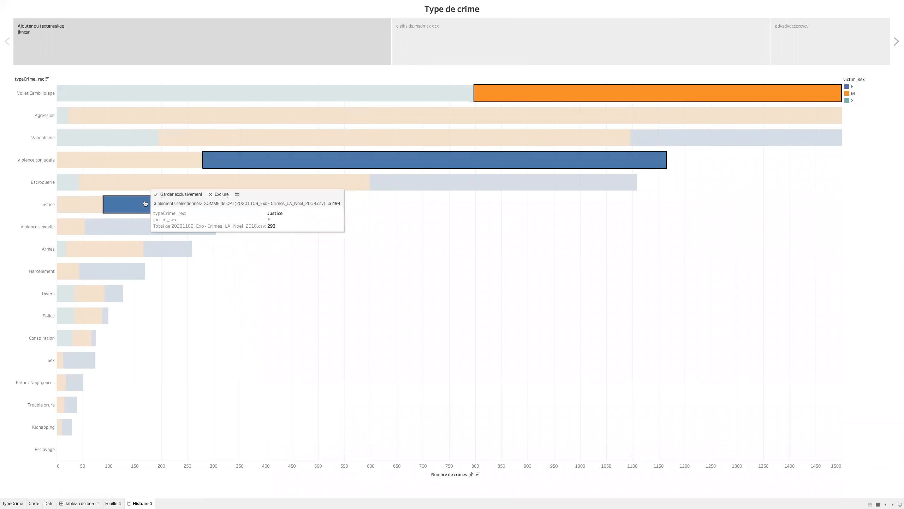
click(419, 278)
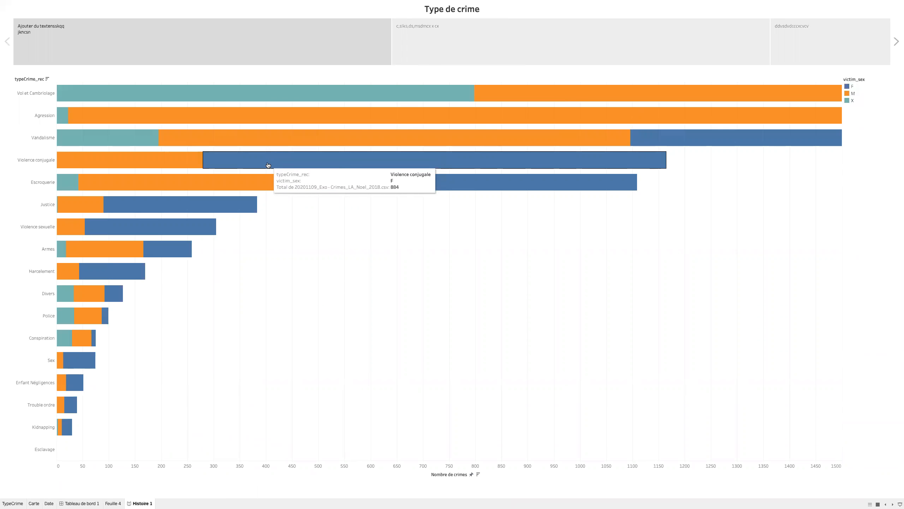
Advance to the Carte story point, select map area 90044 and move on to the Date story point.
click(896, 43)
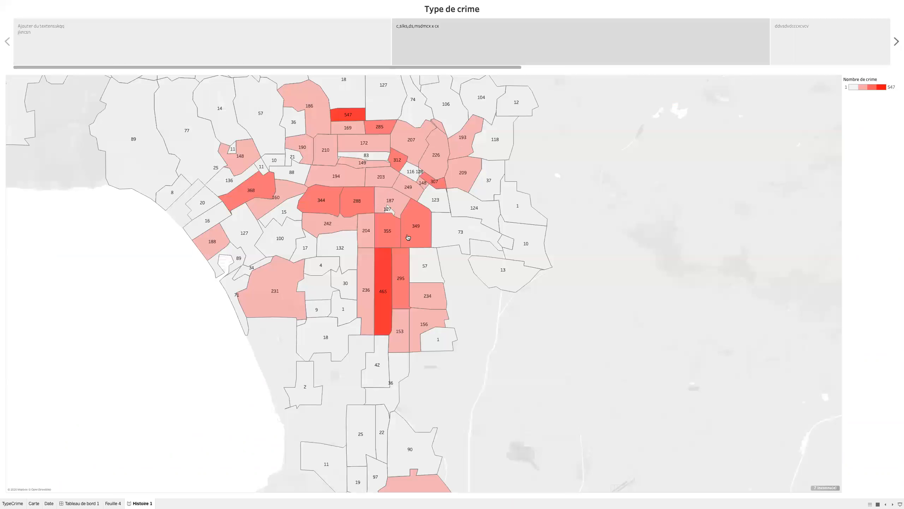
click(390, 264)
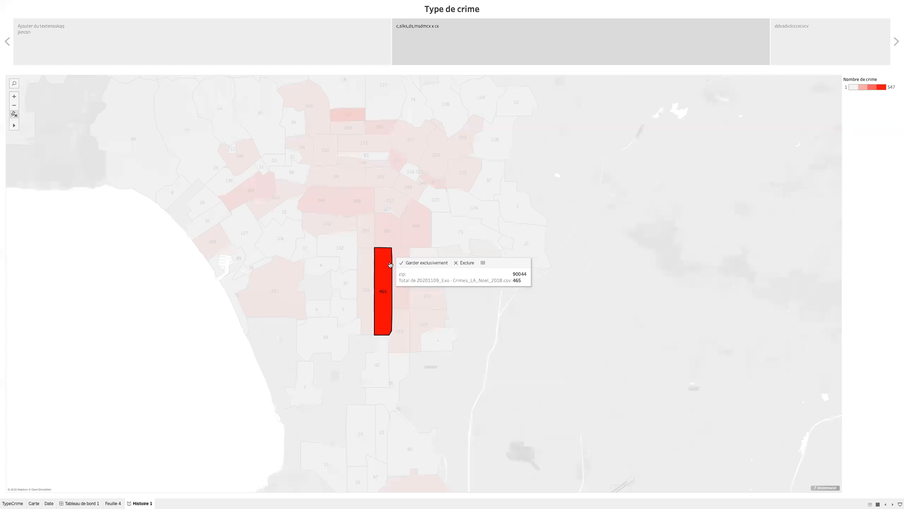
click(896, 43)
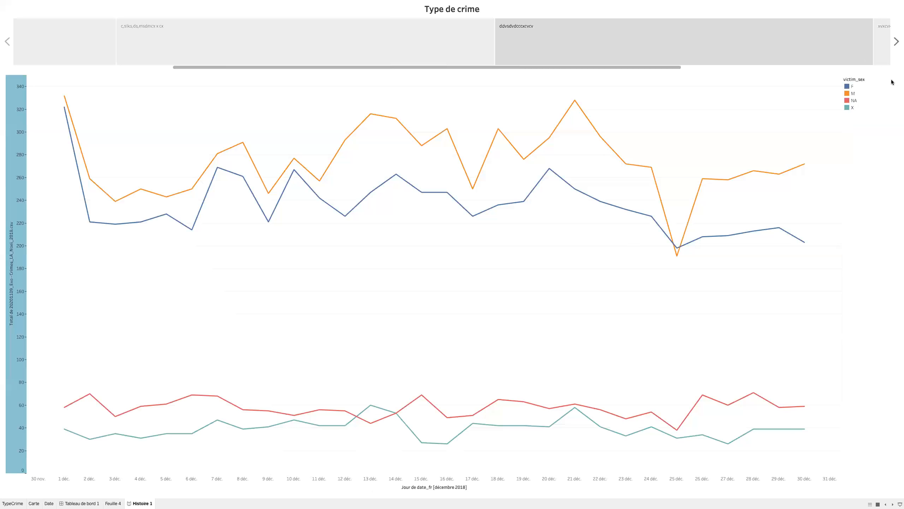
Advance to the dashboard story point, filter its charts by map area 90044 and clear the selection.
click(896, 46)
click(896, 46)
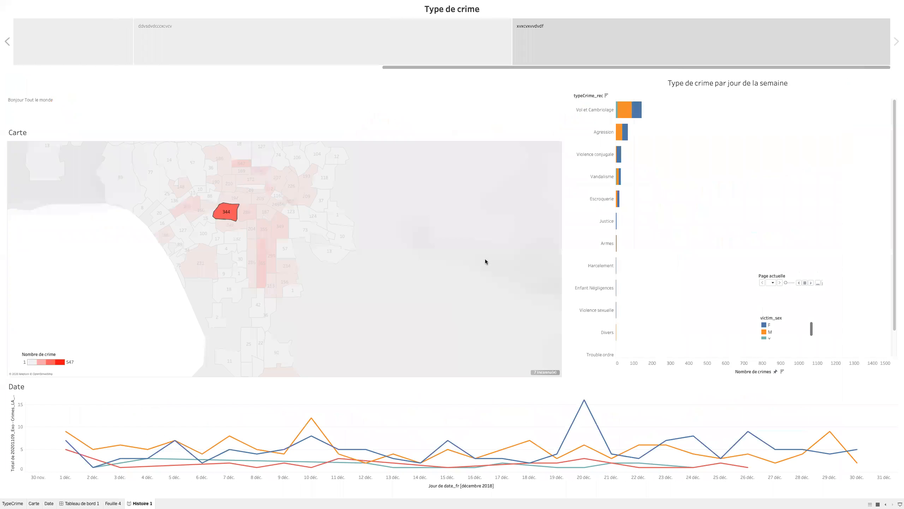
click(261, 278)
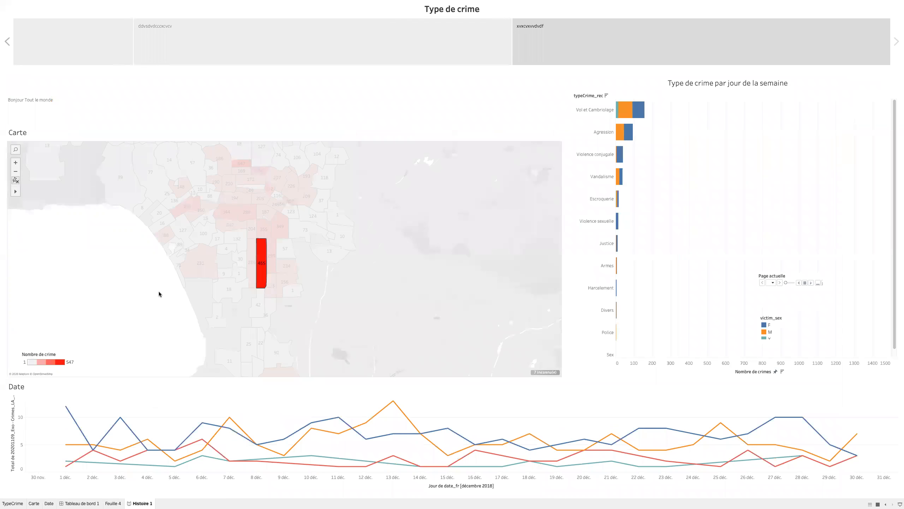
double_click(249, 280)
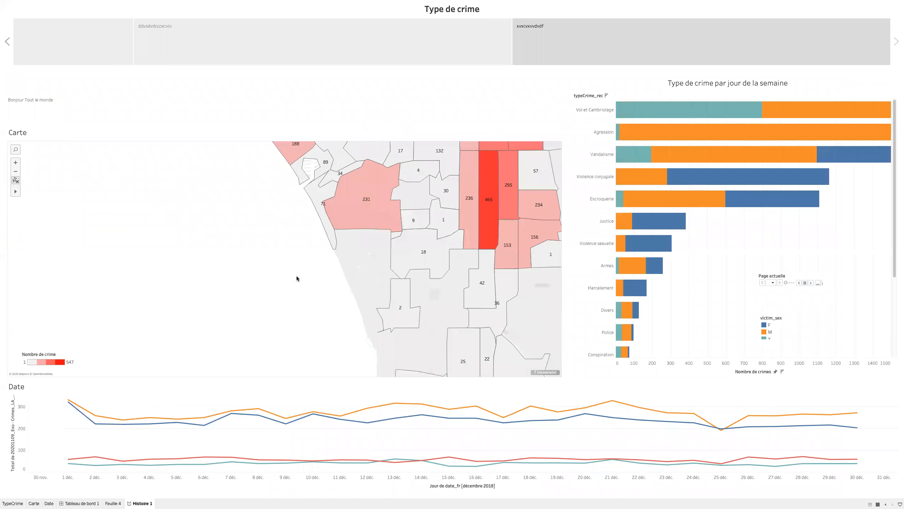
Filter the dashboard's charts by map areas 91342, 90027 and 90038 in turn.
scroll(285, 231, down, 1)
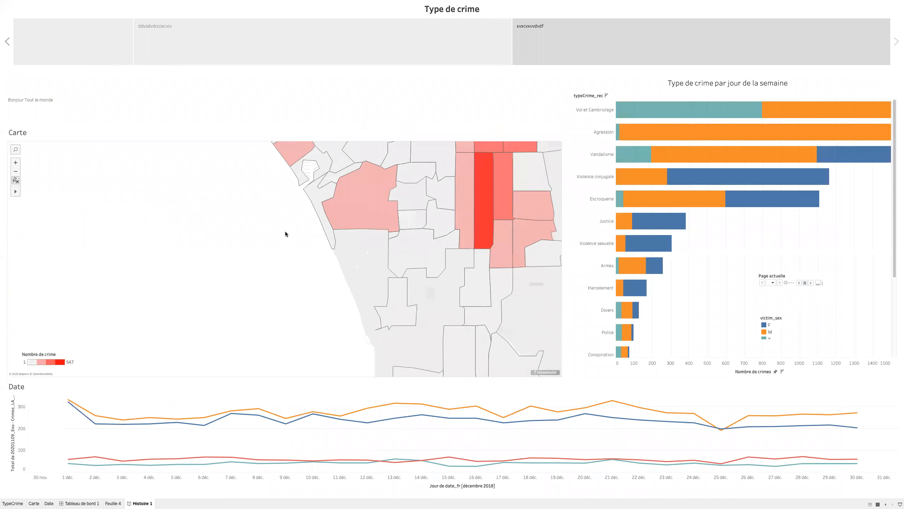
click(16, 171)
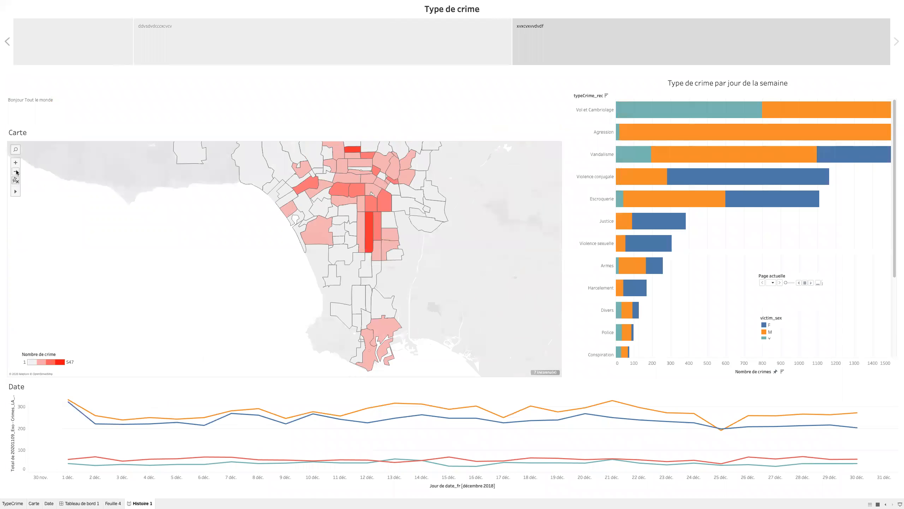
click(15, 172)
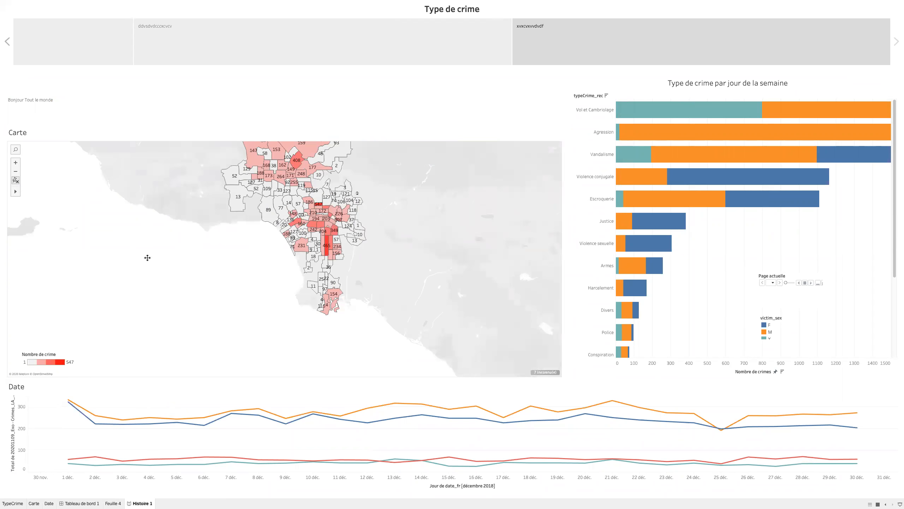
drag(147, 257, 148, 300)
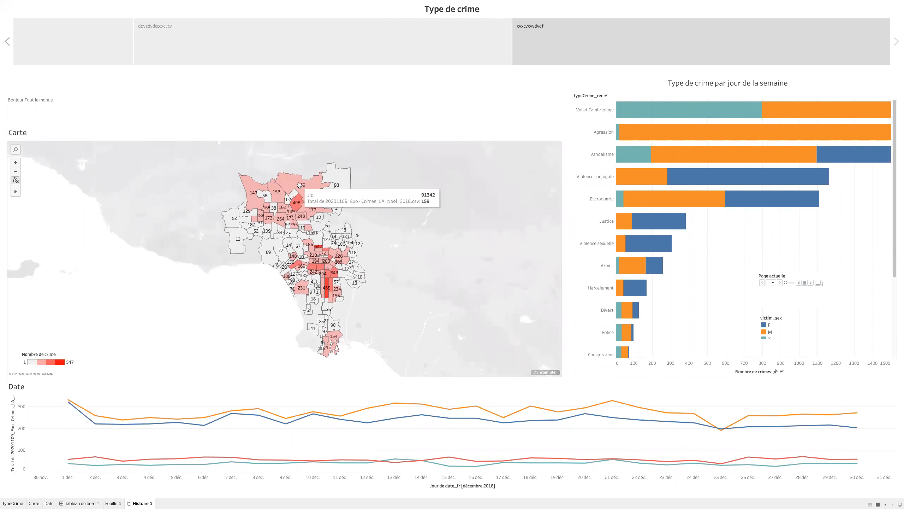
click(299, 182)
click(299, 183)
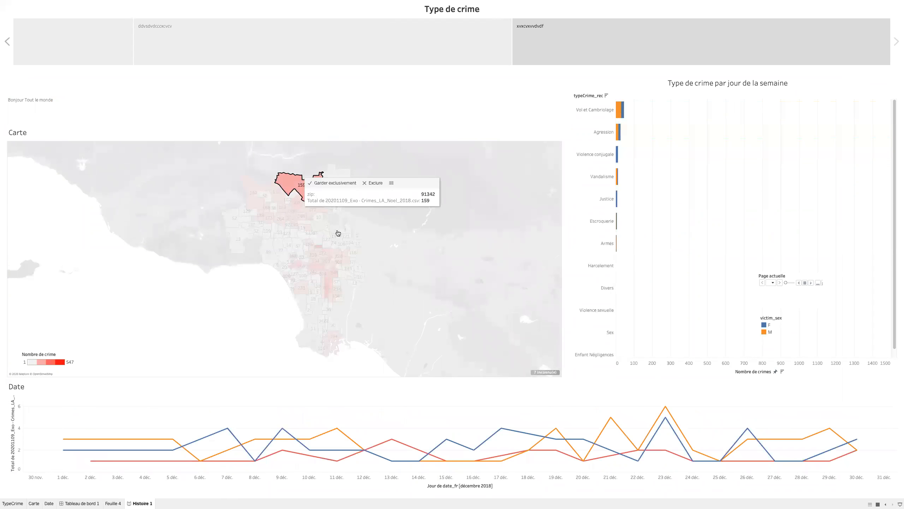
click(325, 244)
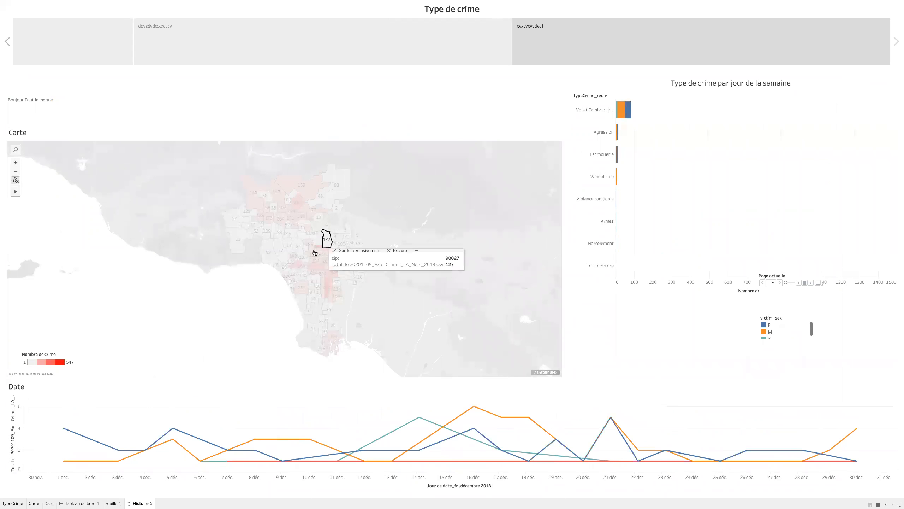
click(315, 252)
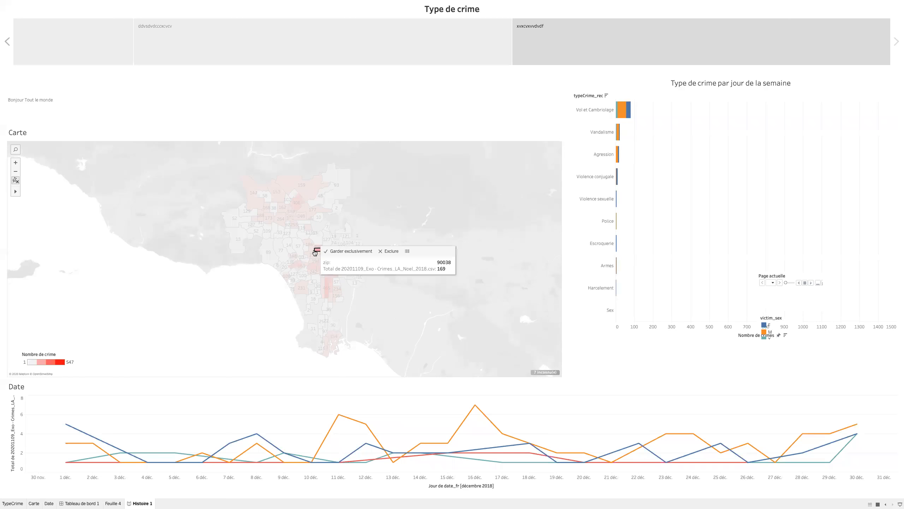